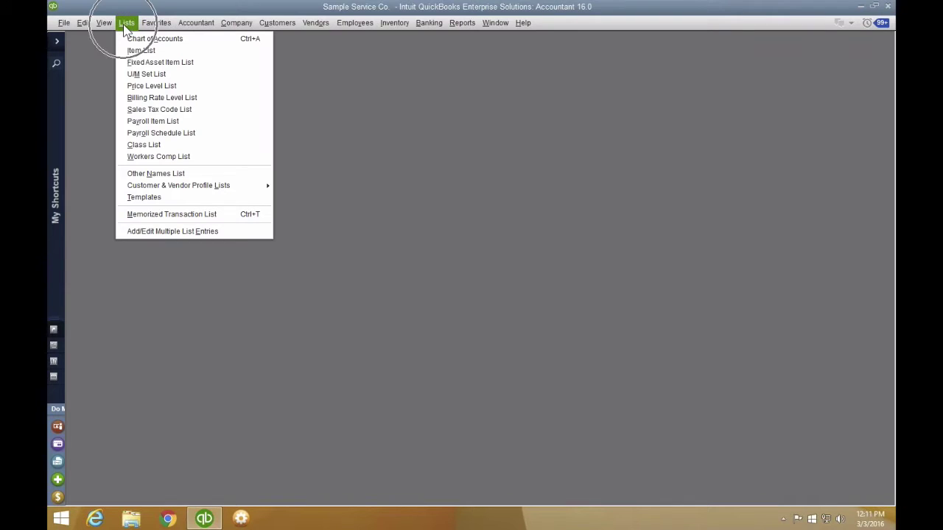
Step: Open the Item List and maximize its window
click(137, 51)
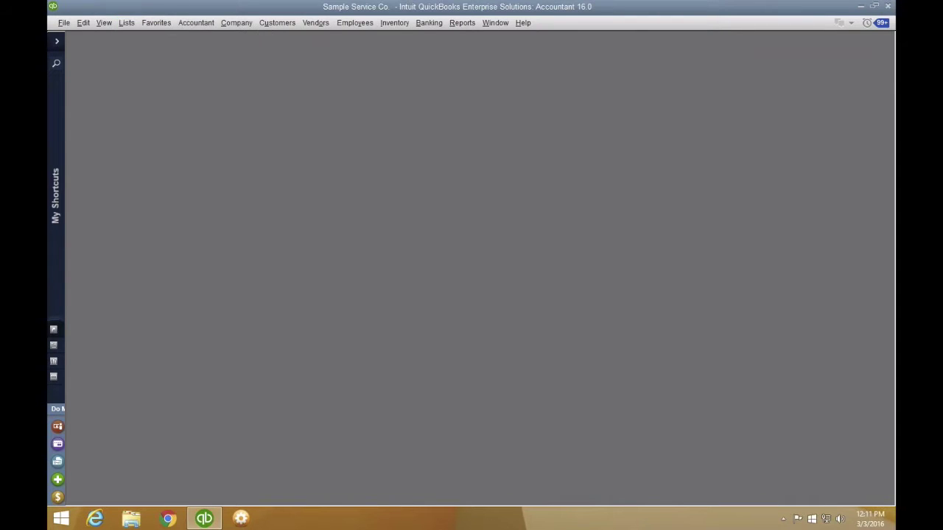
double_click(605, 101)
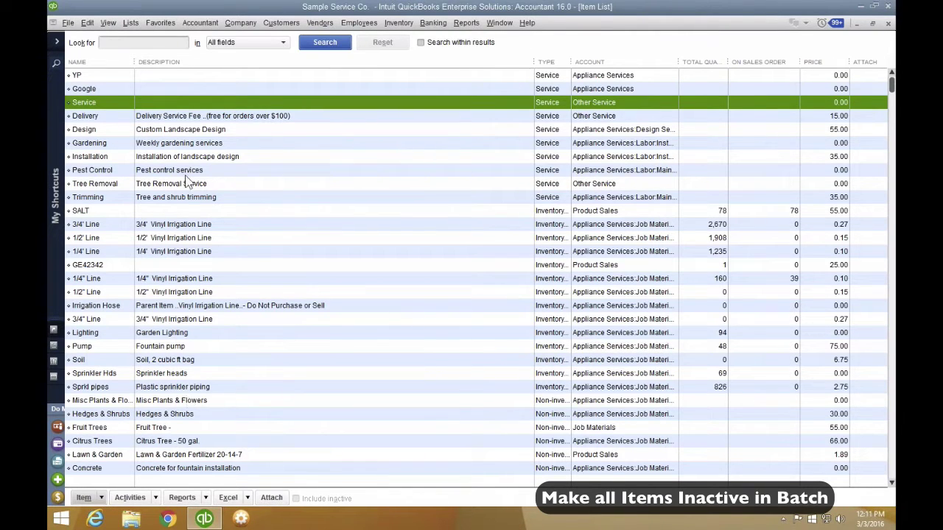
Step: Open Add/Edit Multiple List Entries and switch the displayed list to Service Items
click(130, 23)
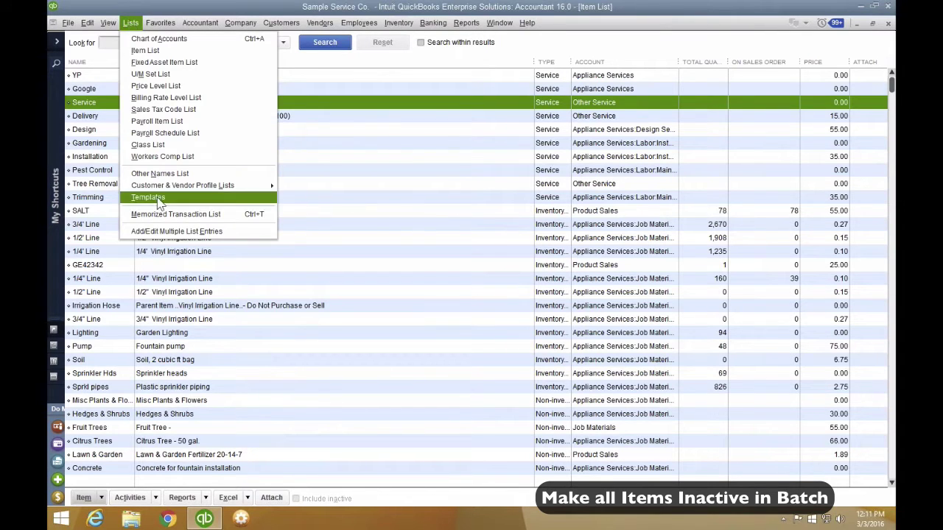
click(164, 233)
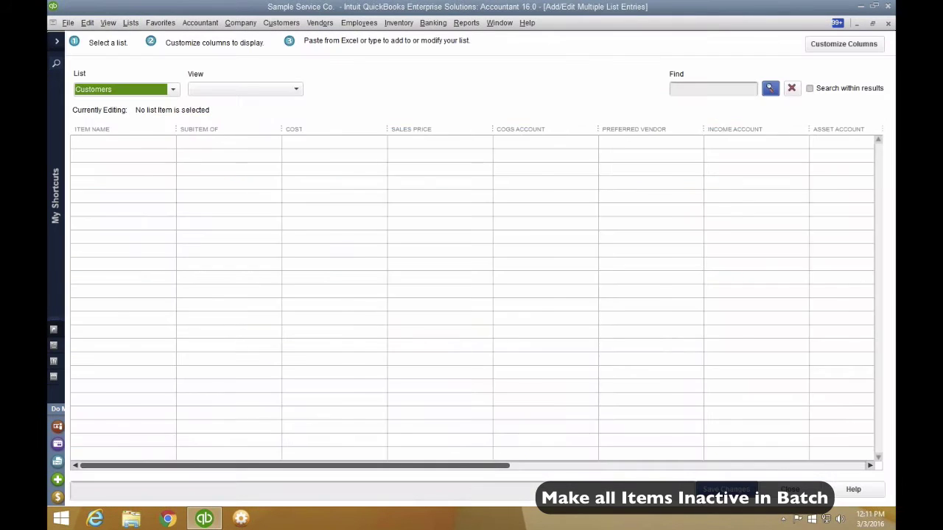
click(114, 89)
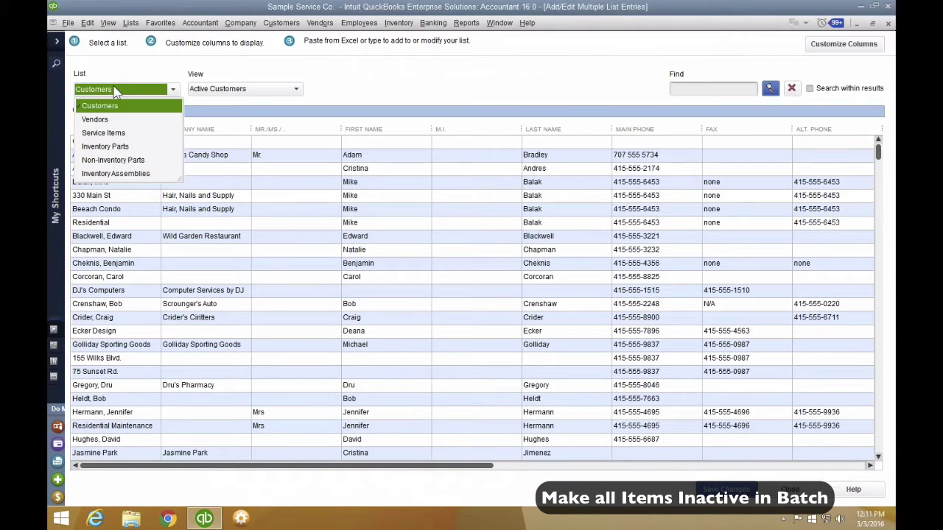
click(107, 133)
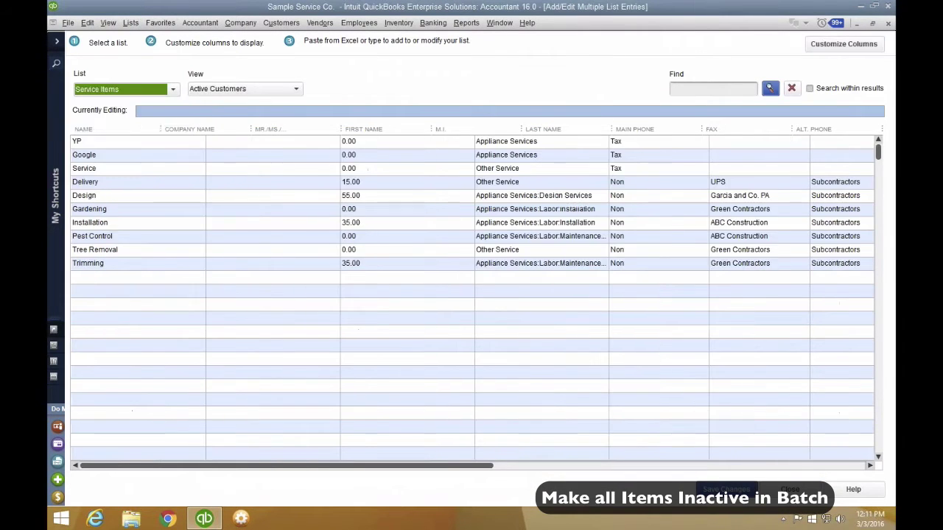
Step: Customize the Service Items columns by adding Inactive to the chosen columns
click(844, 46)
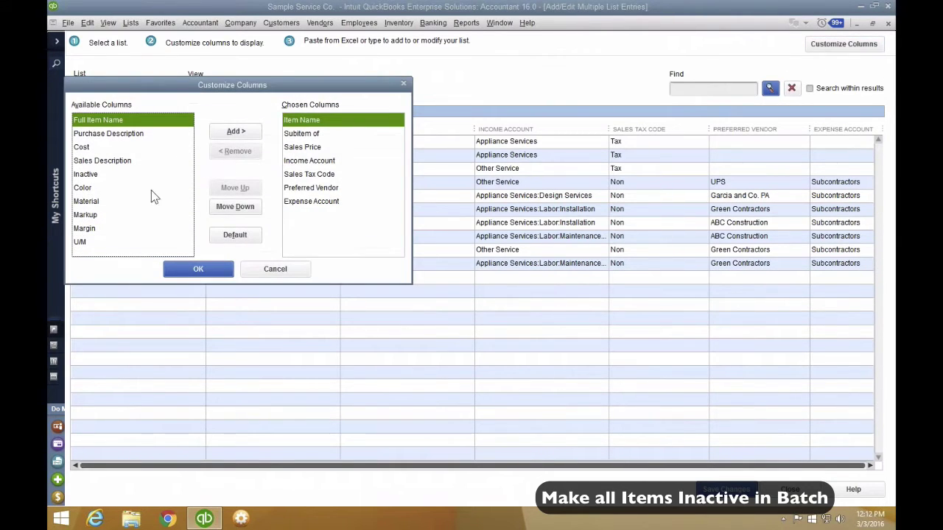
click(164, 164)
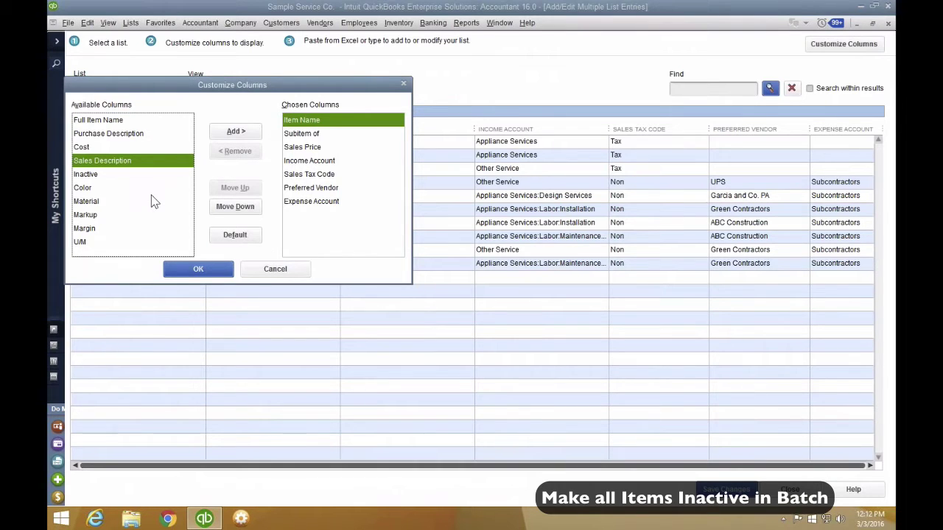
click(112, 176)
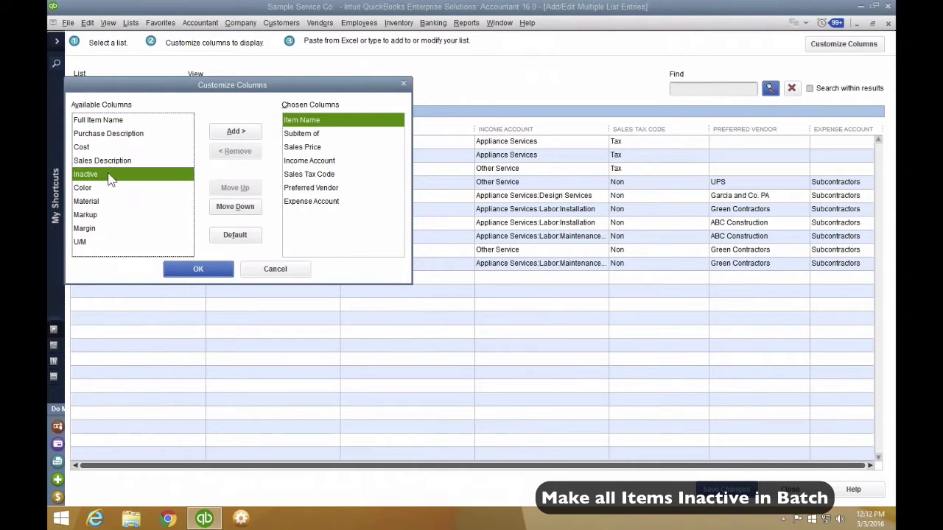
click(235, 131)
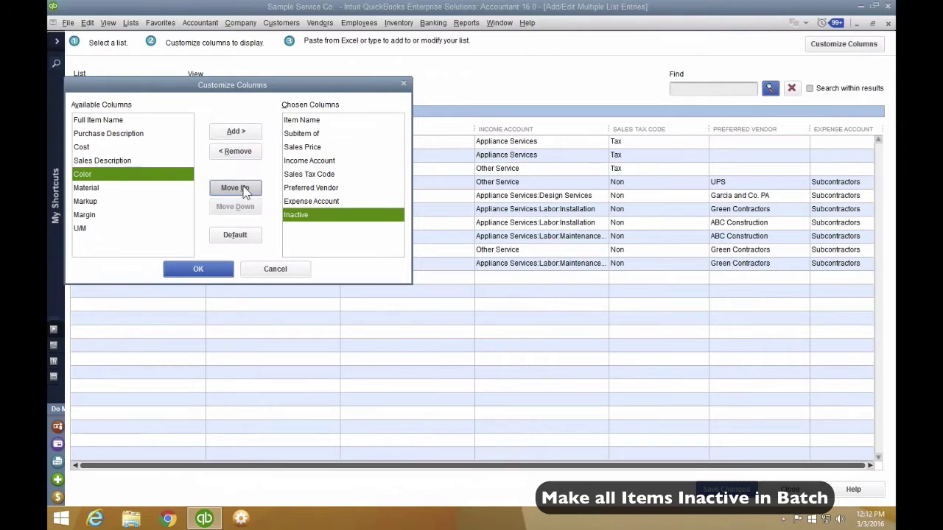
Step: Move the Inactive column to first place among the chosen columns and apply the Service Items column layout
click(235, 188)
click(235, 188)
click(235, 188)
click(235, 188)
click(235, 187)
click(235, 188)
click(235, 187)
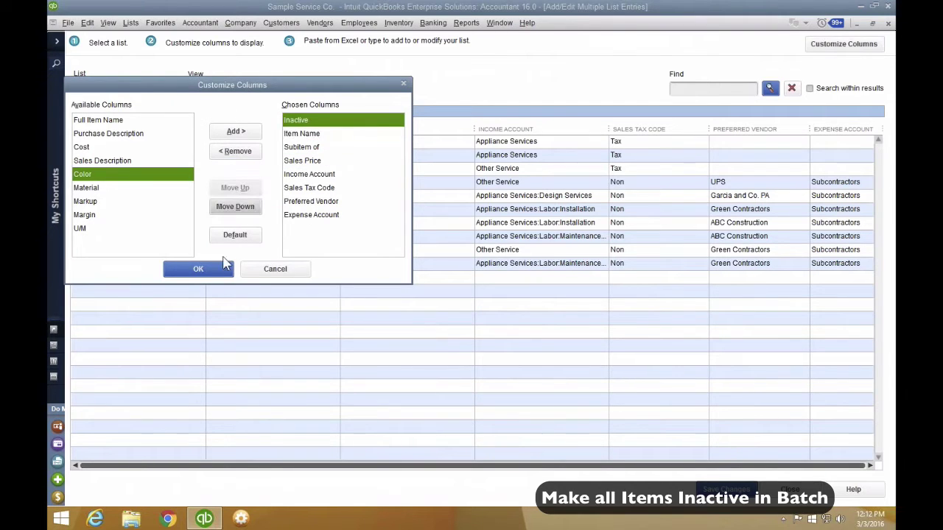
drag(222, 90, 407, 136)
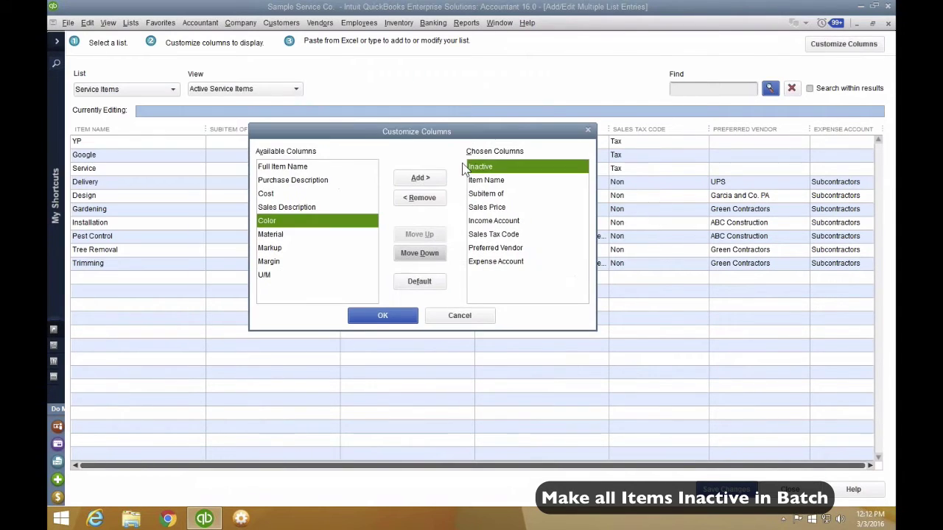
click(480, 168)
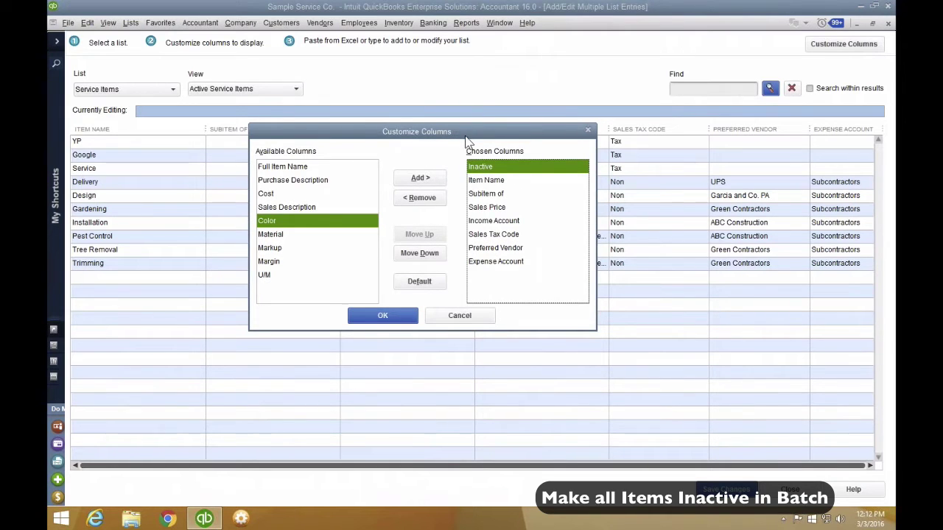
click(499, 168)
click(383, 316)
Step: Mark the YP service item inactive, copy the mark down to all service items, and save the changes
click(103, 144)
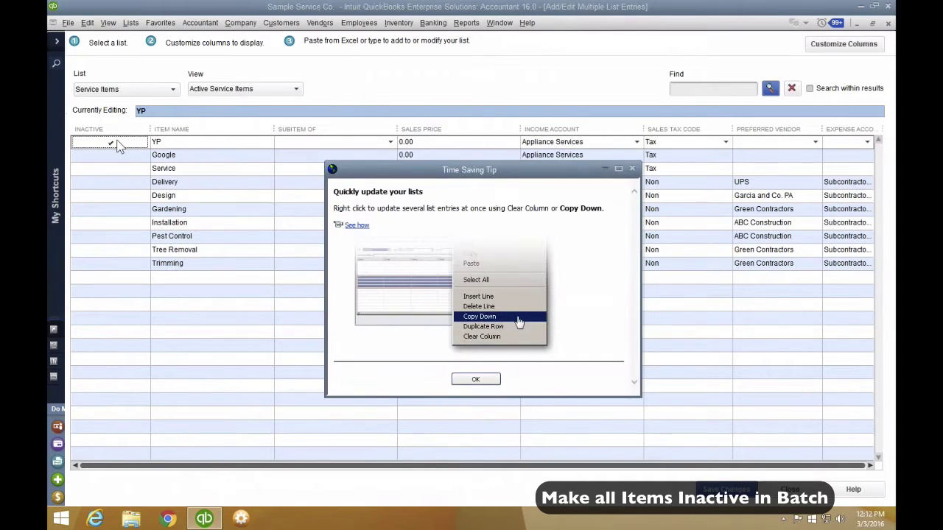
click(634, 171)
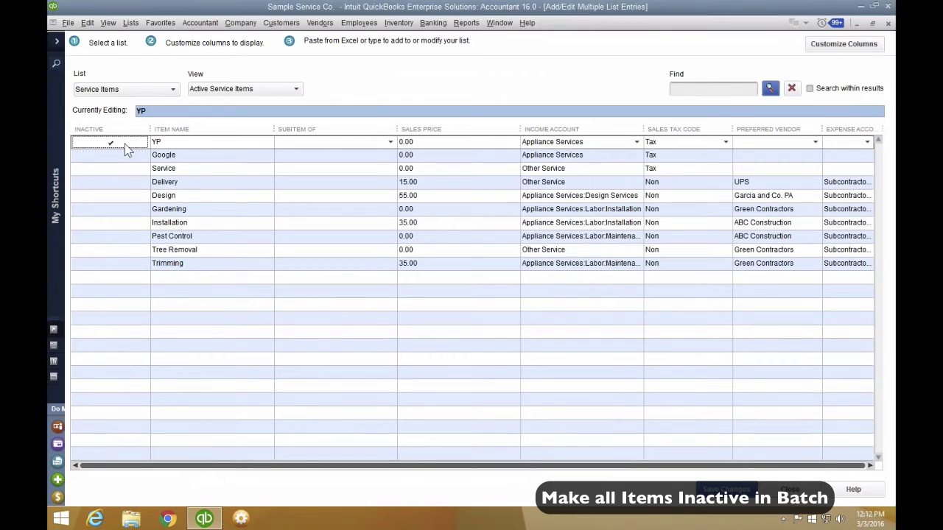
right_click(124, 143)
click(158, 185)
click(725, 491)
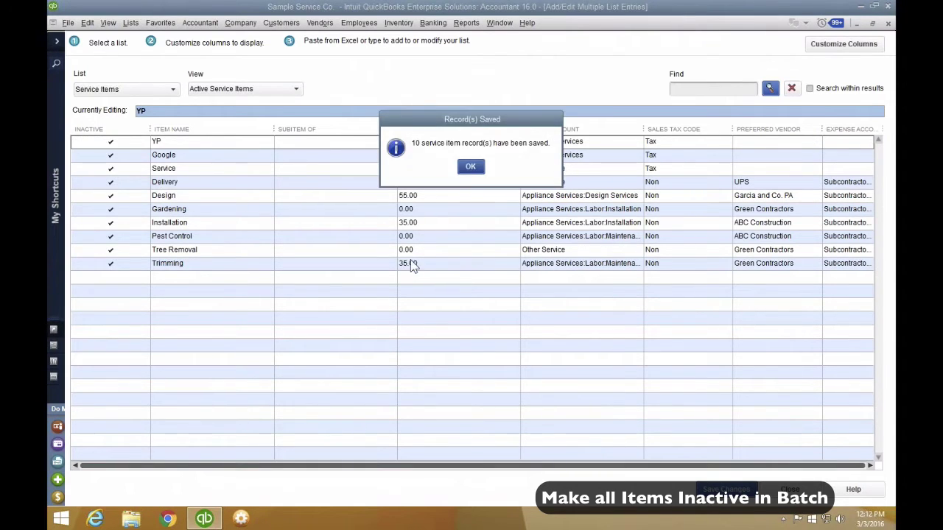
click(469, 167)
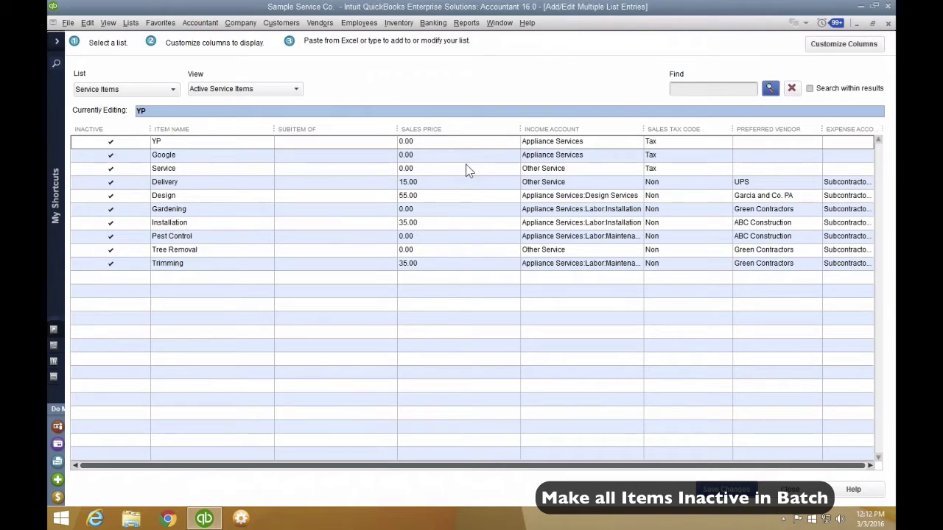
Step: Switch to the Inventory Parts list and add the Inactive column to its displayed columns
click(102, 89)
click(105, 147)
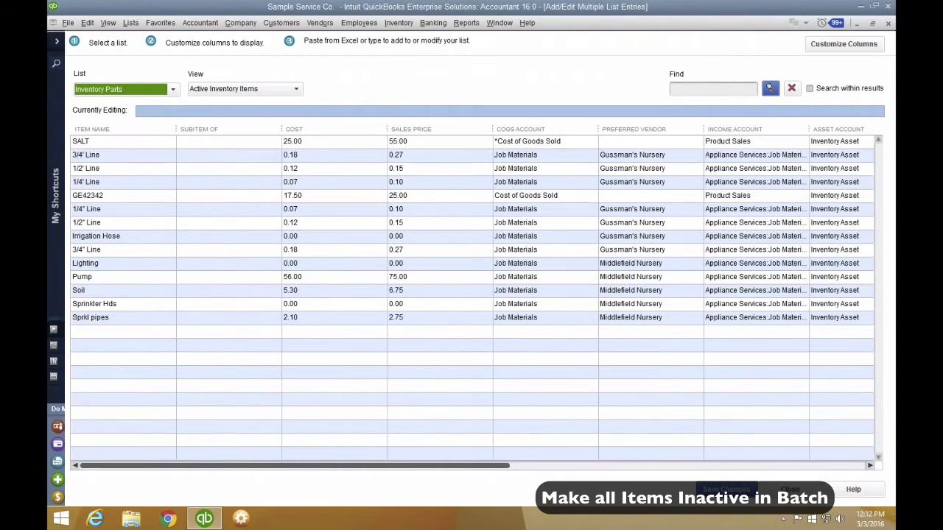
click(838, 46)
click(278, 221)
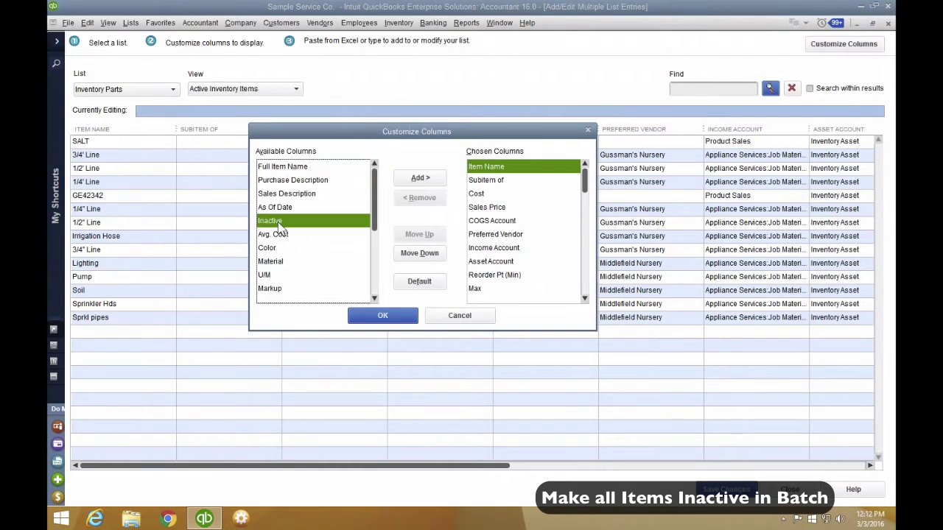
click(430, 181)
click(382, 315)
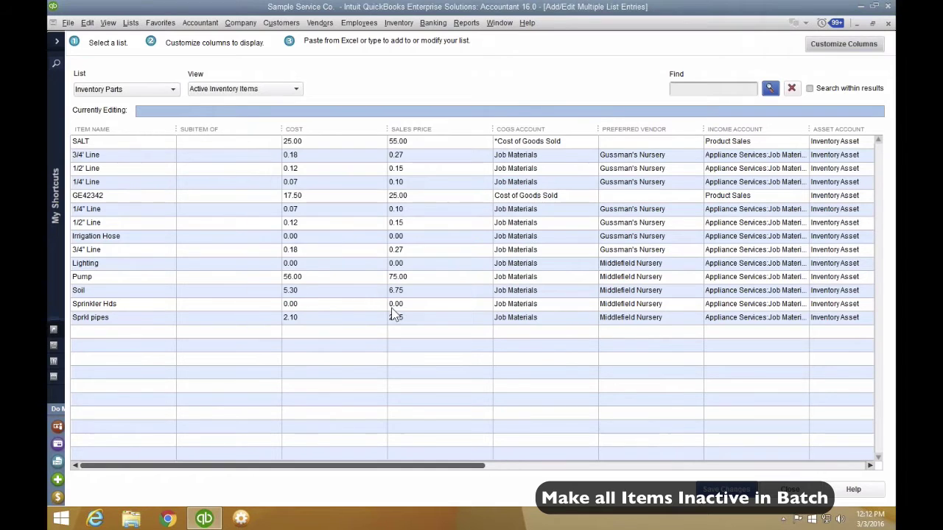
Step: Mark the SALT inventory part inactive, copy the mark down to all inventory parts, and save the changes
drag(395, 467, 840, 470)
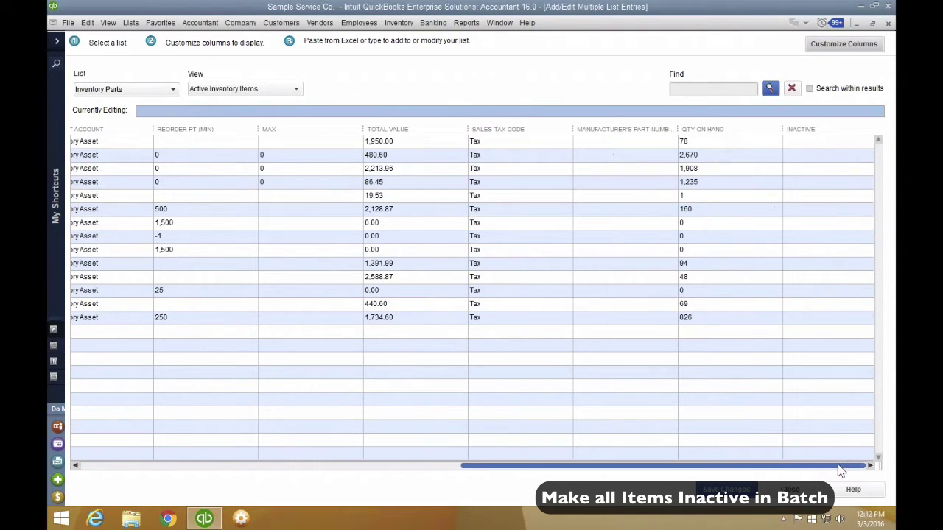
click(827, 141)
click(445, 302)
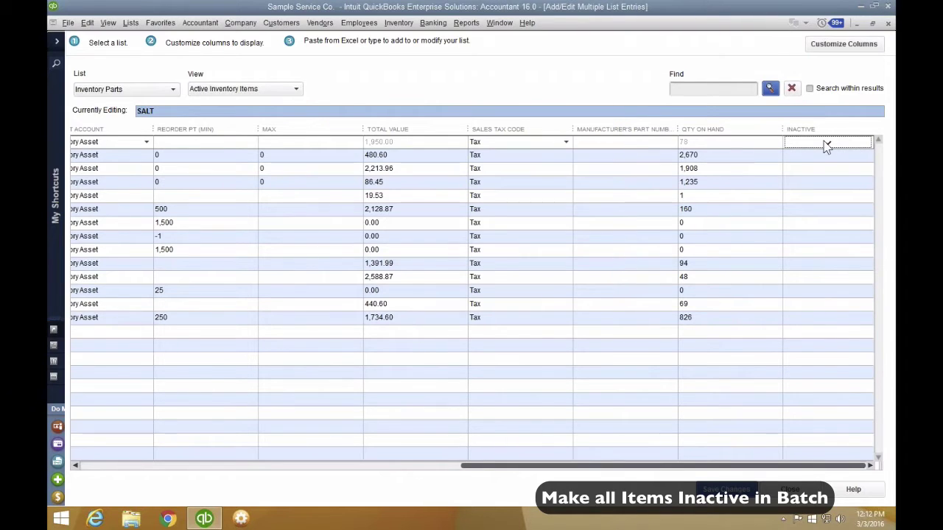
right_click(829, 145)
click(775, 189)
click(727, 490)
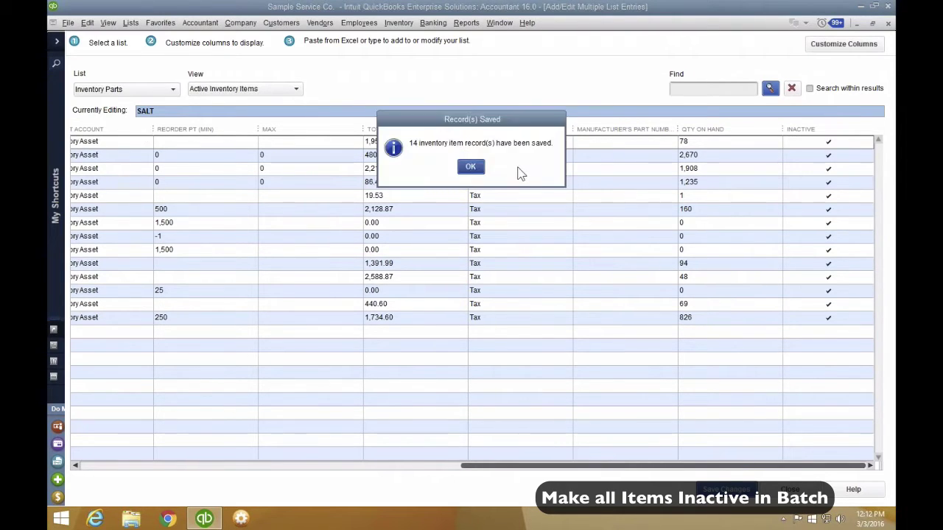
click(470, 168)
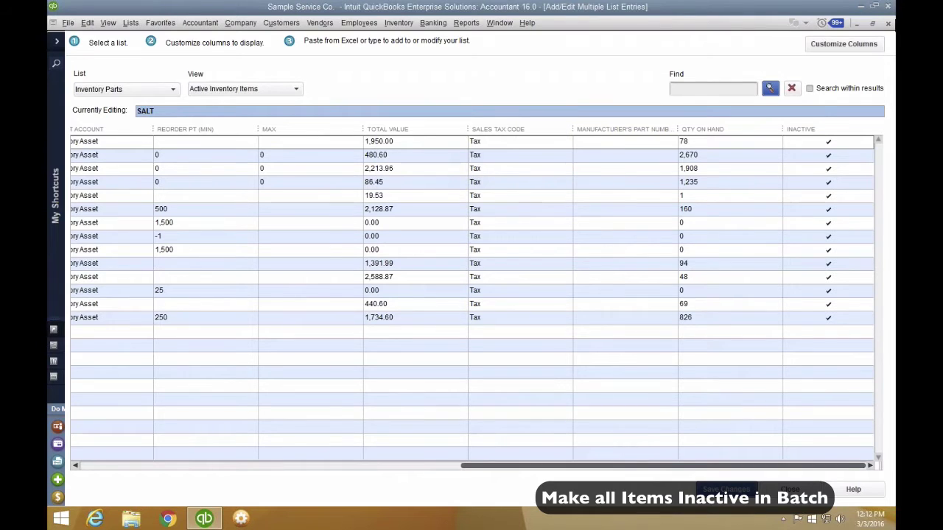
Step: Switch to the Non-Inventory Parts list and add the Inactive column to its displayed columns
click(115, 94)
click(118, 161)
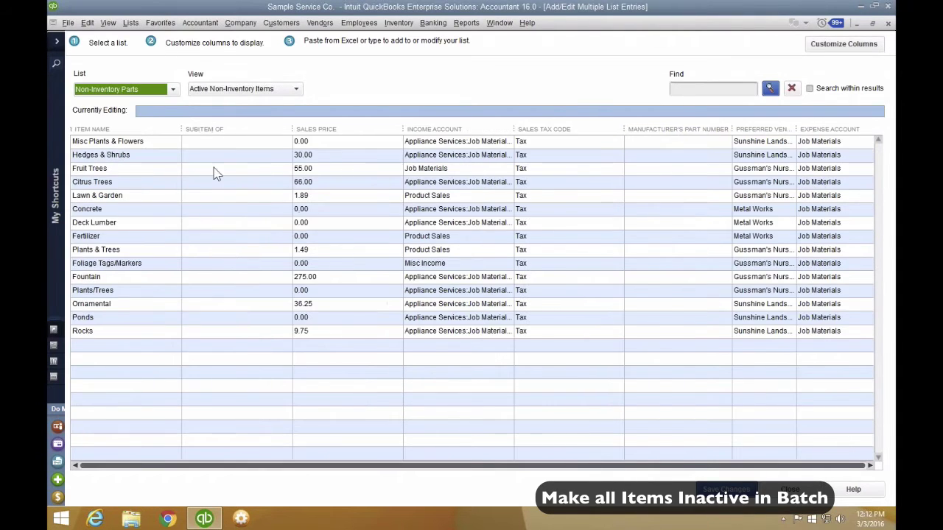
click(831, 48)
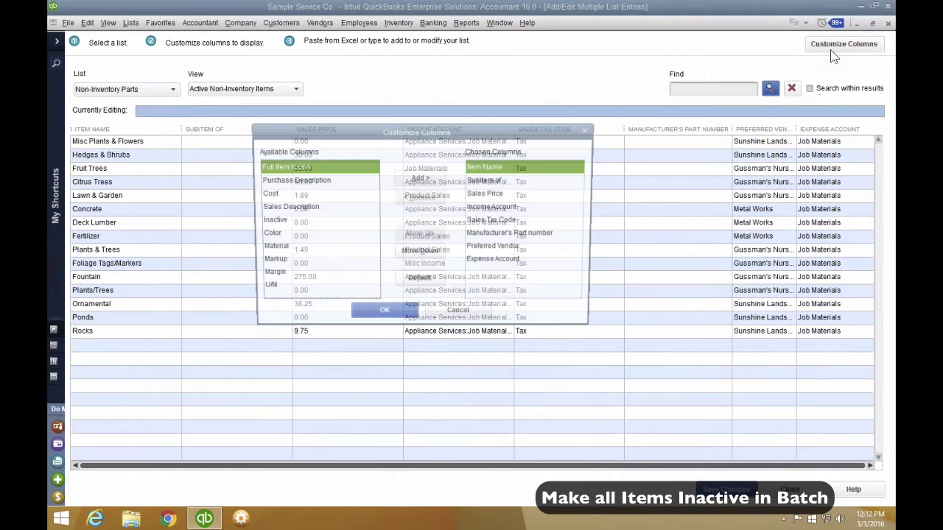
click(274, 221)
click(428, 179)
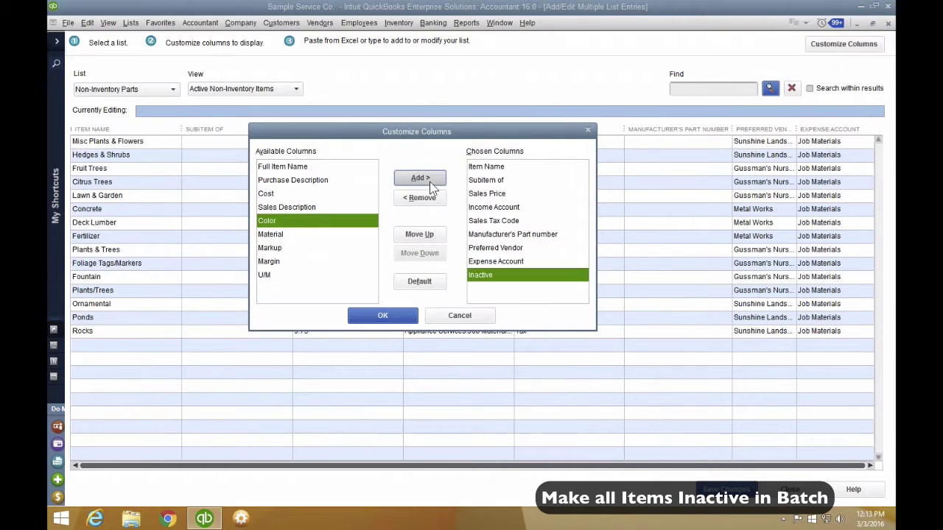
click(385, 317)
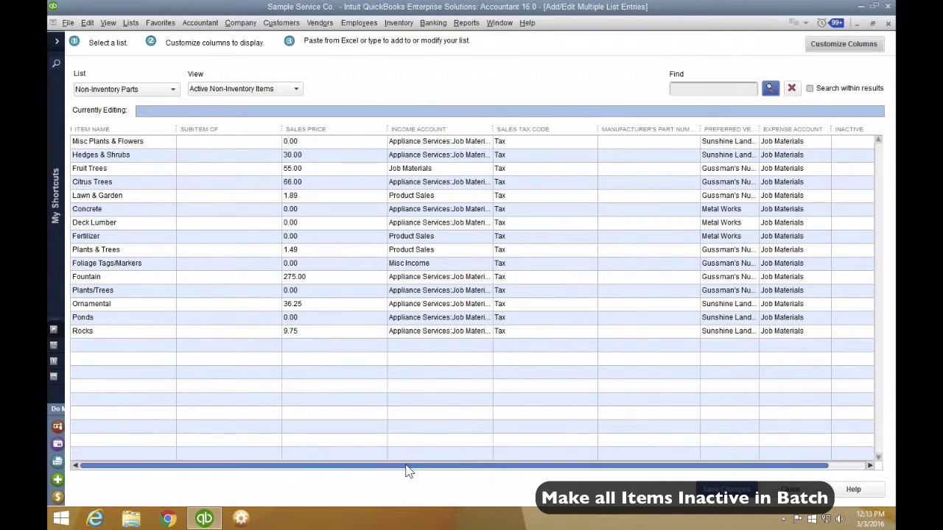
Step: Mark Misc Plants & Flowers inactive, copy the mark down to all non-inventory parts, and save the changes
drag(408, 472, 445, 472)
click(844, 141)
right_click(835, 143)
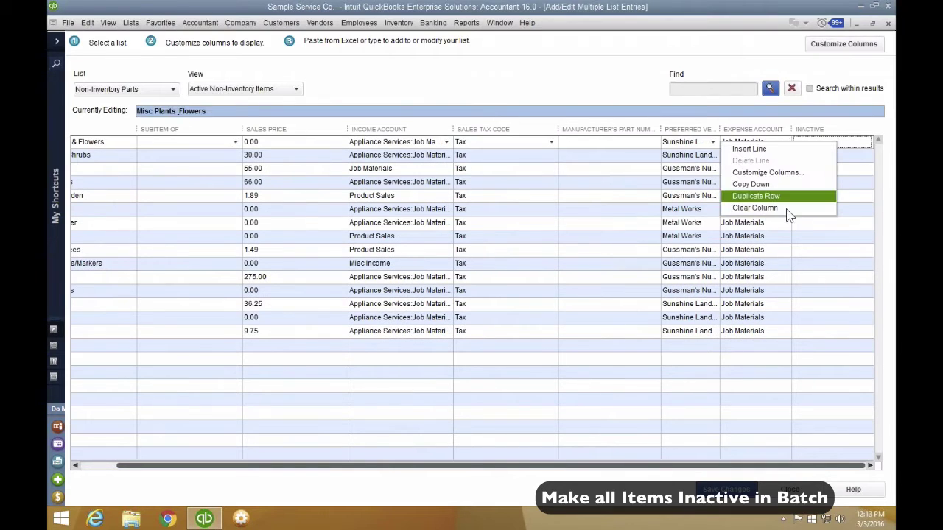
click(780, 185)
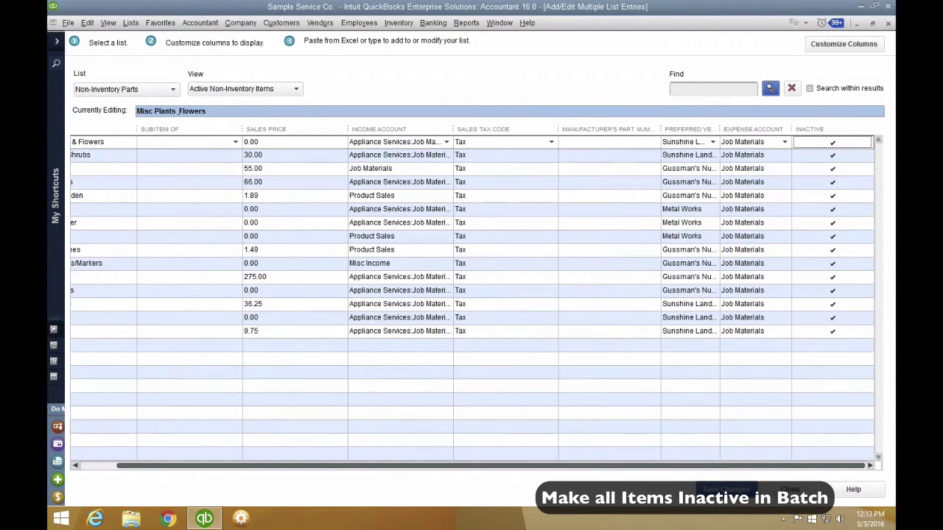
click(726, 489)
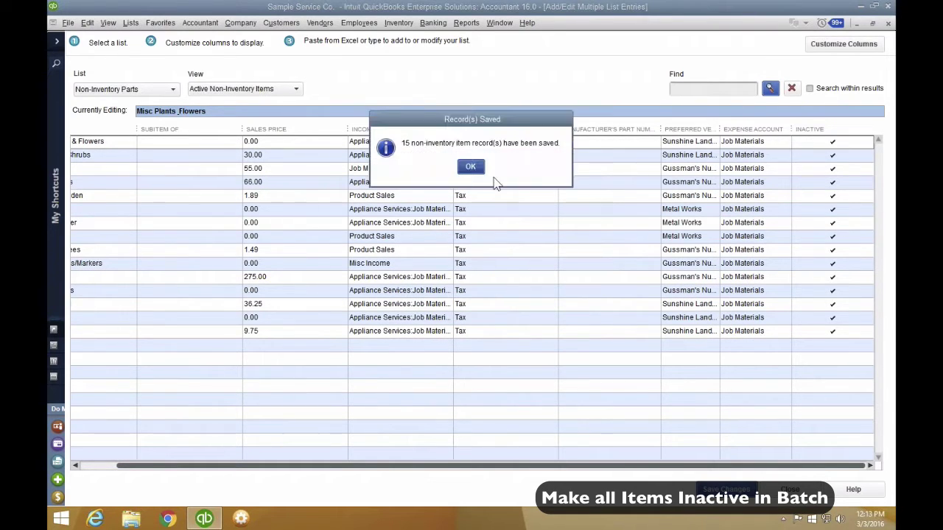
click(473, 167)
Step: Check the Inventory Assemblies list, and close Add/Edit Multiple List Entries to return to the Item List
click(134, 90)
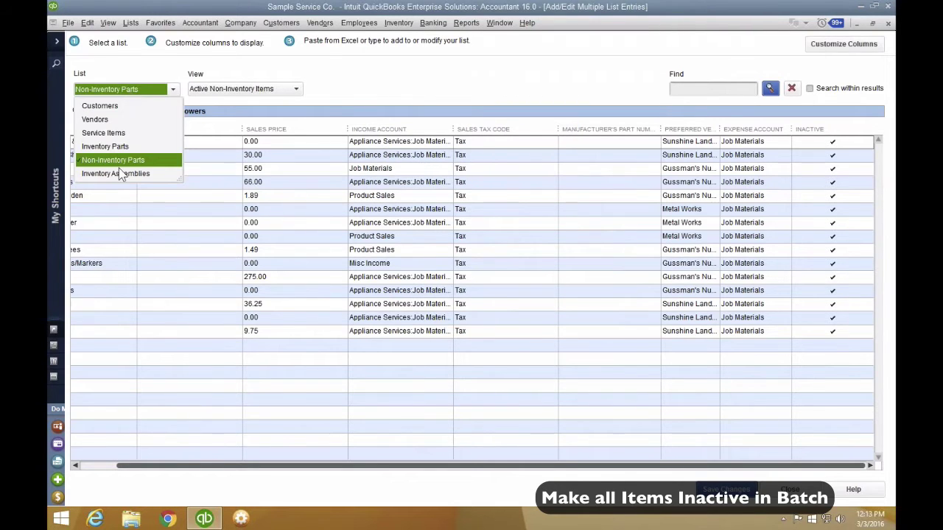
click(122, 174)
click(888, 24)
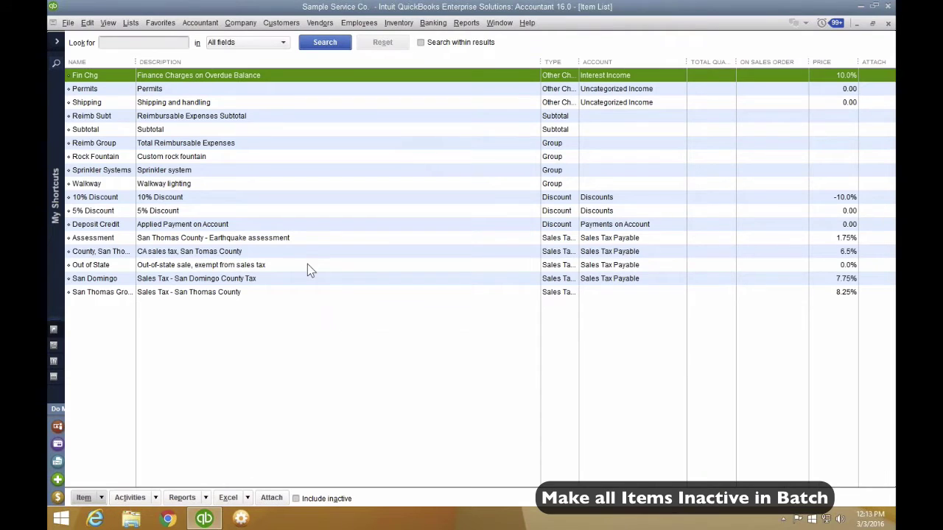
Step: Widen the Type column of the Item List to show the full type names, and make the Fin Chg item inactive
drag(579, 62, 610, 62)
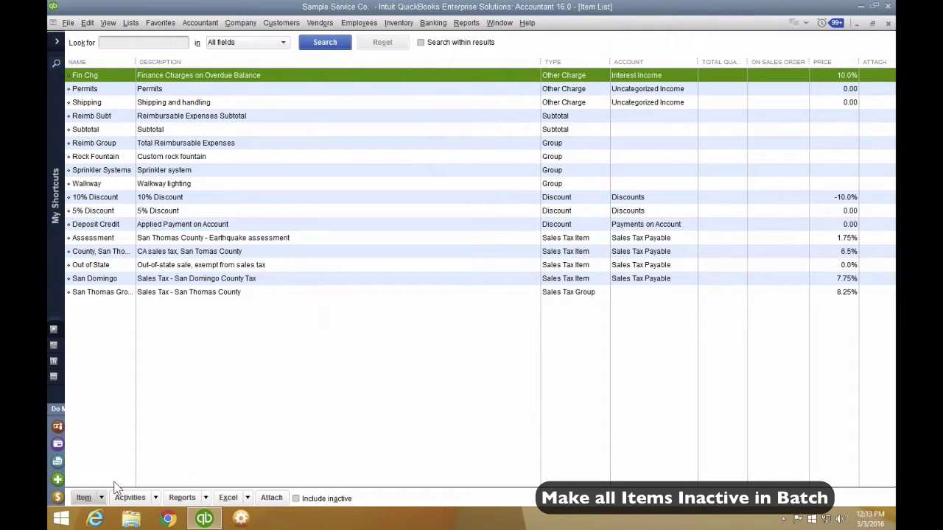
click(102, 498)
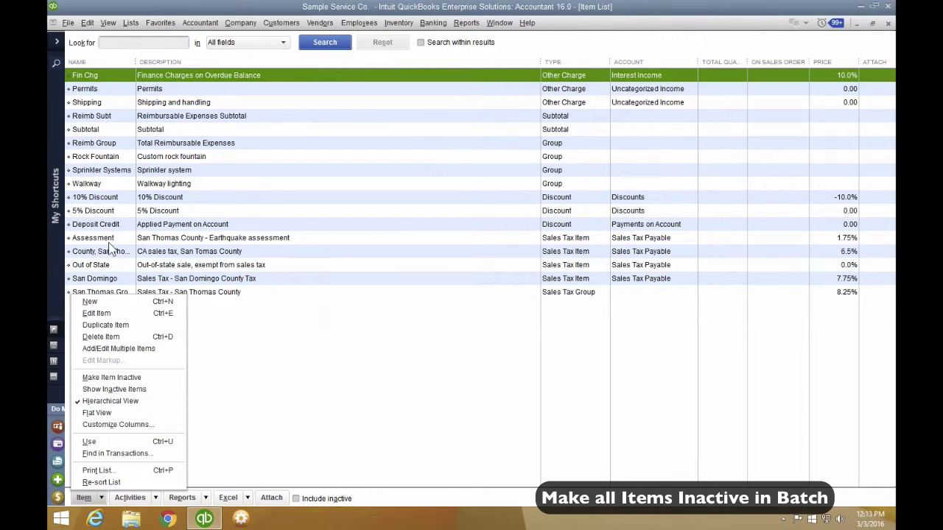
right_click(100, 86)
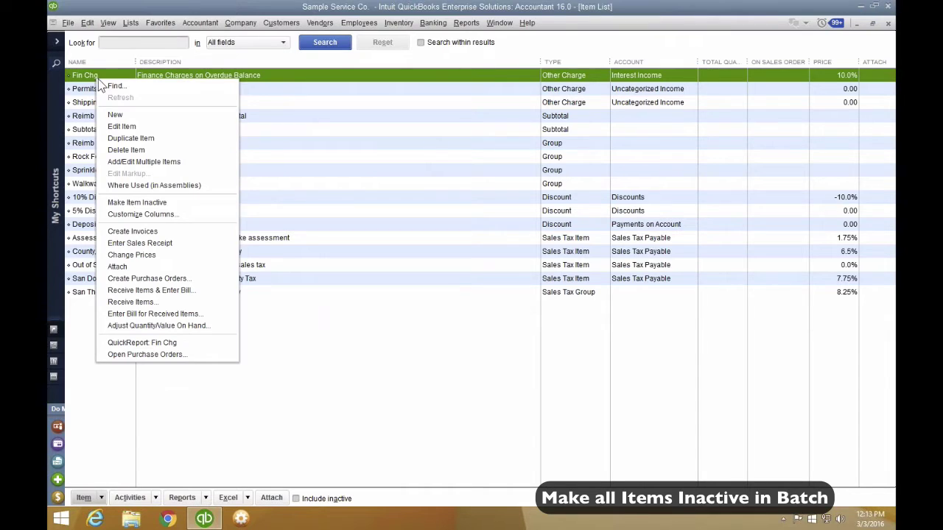
click(140, 204)
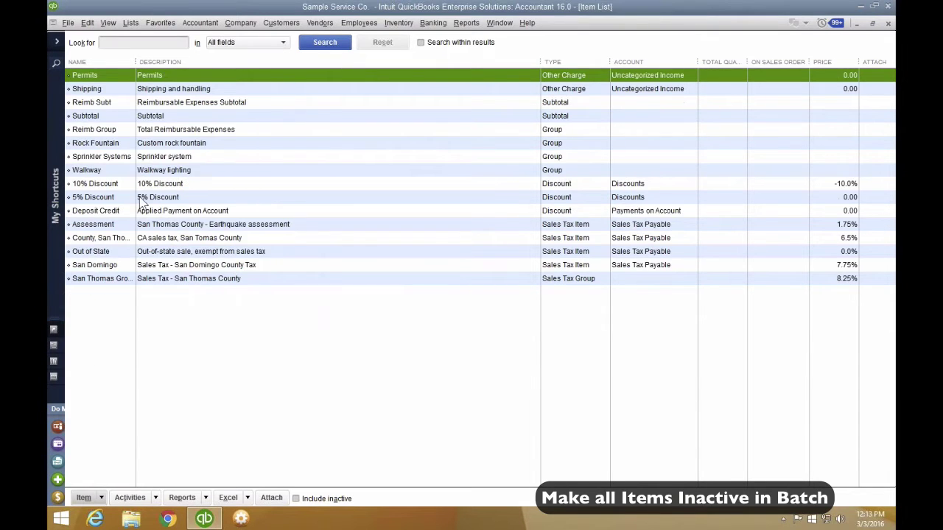
Step: Make the items from Permits through Reimb Group inactive one after another
click(90, 499)
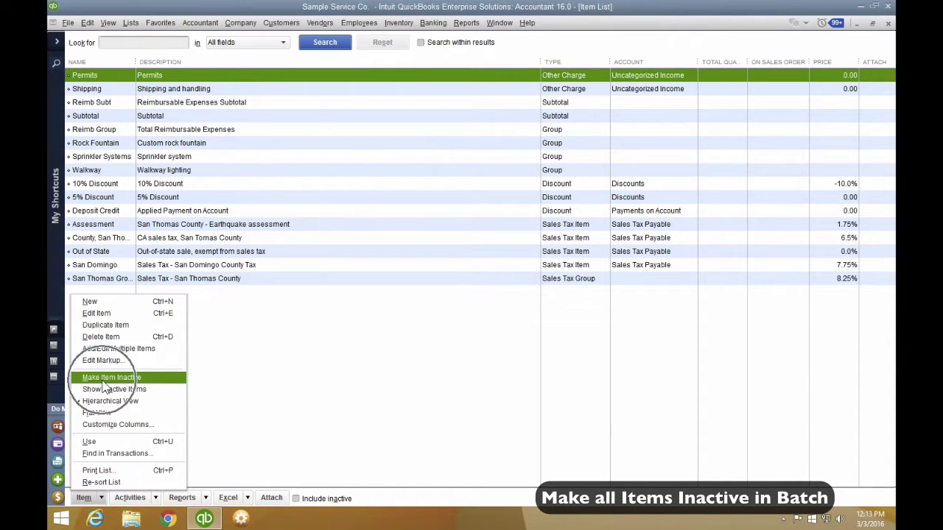
click(260, 302)
click(103, 78)
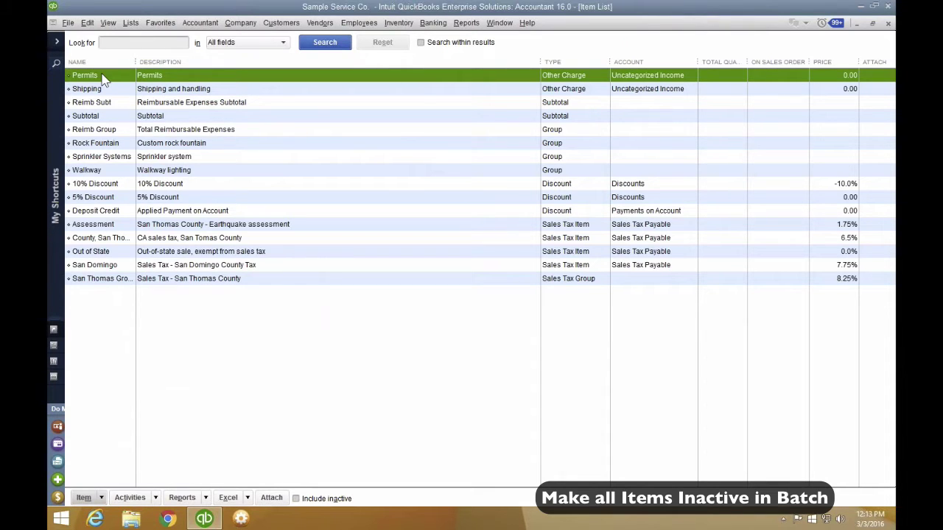
key(alt+m)
key(m)
key(alt+m)
key(m)
key(alt+m)
key(m)
key(alt+m)
key(m)
Step: Make the group and discount items from Rock Fountain through Deposit Credit inactive one after another
key(alt+m)
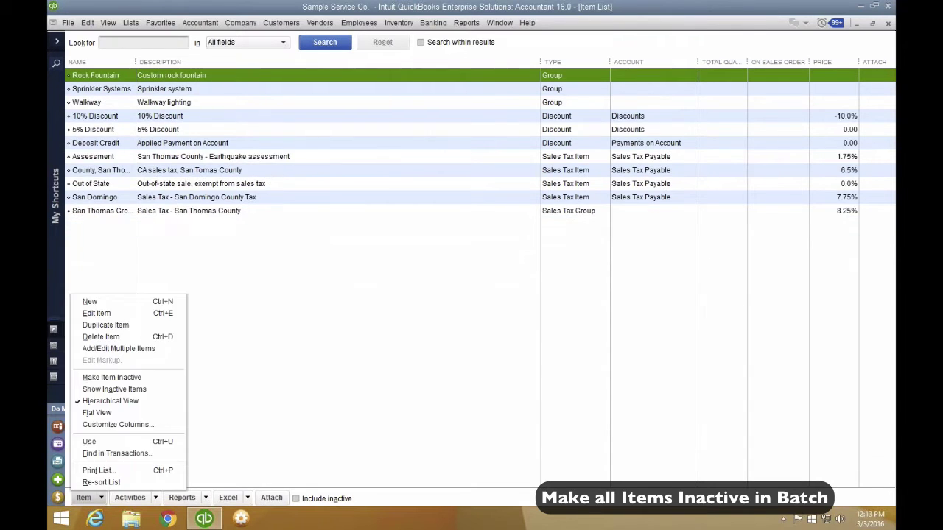
key(m)
key(alt+m)
key(m)
key(alt+m)
key(m)
key(alt+m)
key(m)
key(alt+m)
key(m)
key(alt+m)
key(m)
Step: Make the Assessment and San Thomas county sales tax items inactive despite their group membership, and try the same for Out of State
key(alt+m)
key(m)
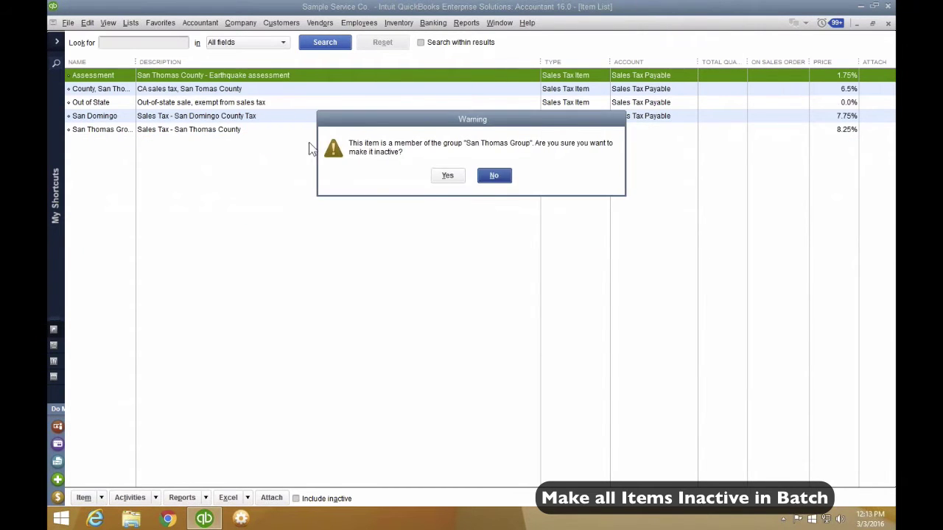
key(y)
key(alt+m)
key(m)
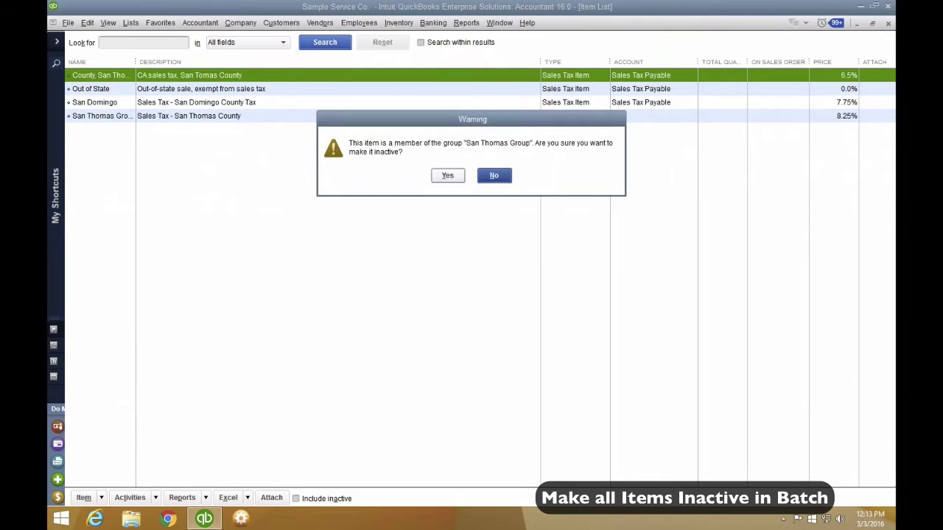
key(y)
key(alt+m)
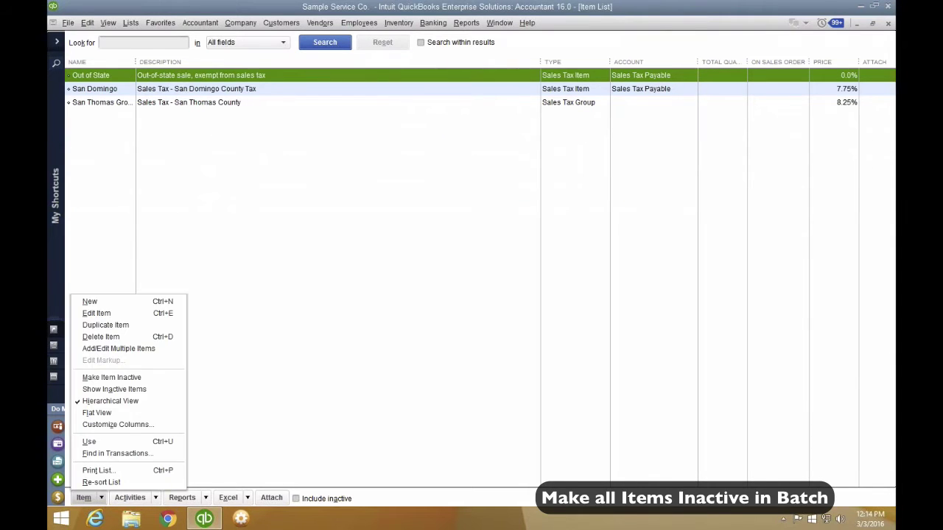
key(m)
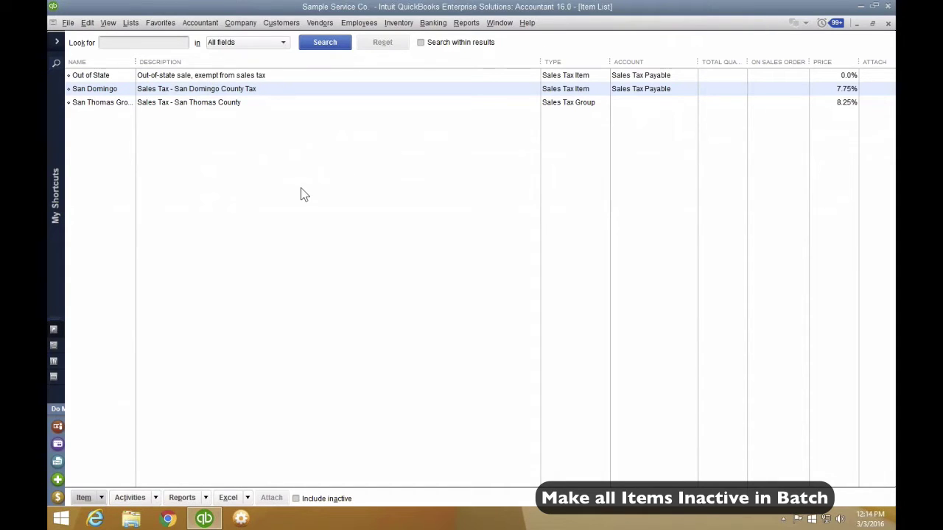
Step: Start a new item of type Inventory Part and name it HASS AVOCADO
click(84, 498)
click(90, 302)
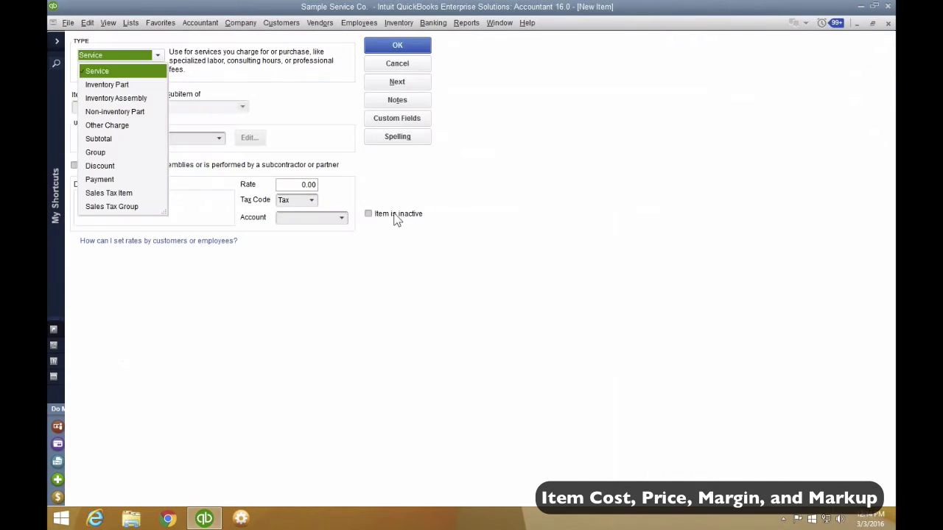
click(123, 84)
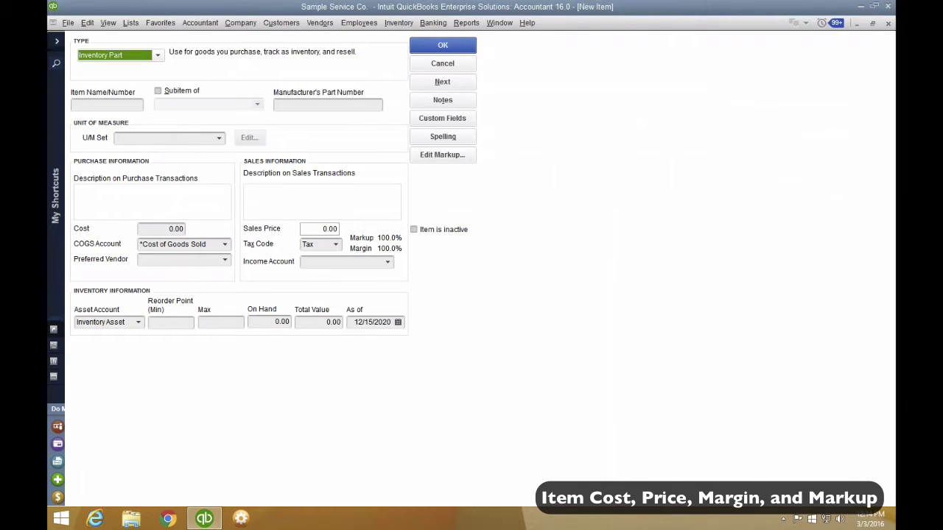
click(102, 104)
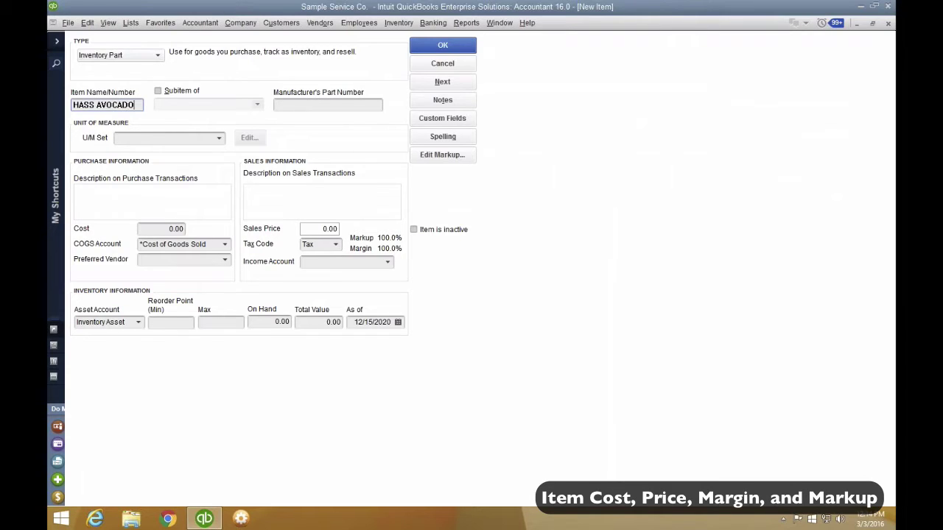
click(112, 205)
drag(133, 108, 66, 103)
click(125, 192)
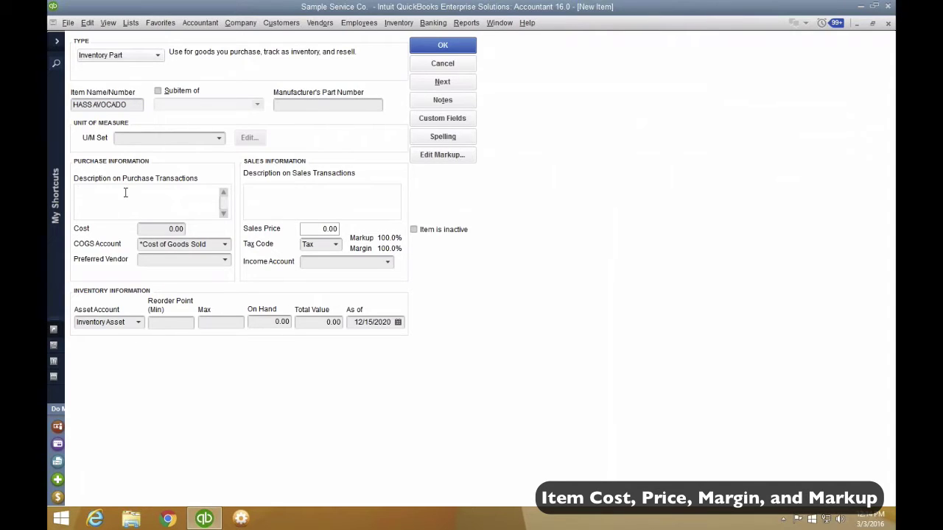
click(135, 105)
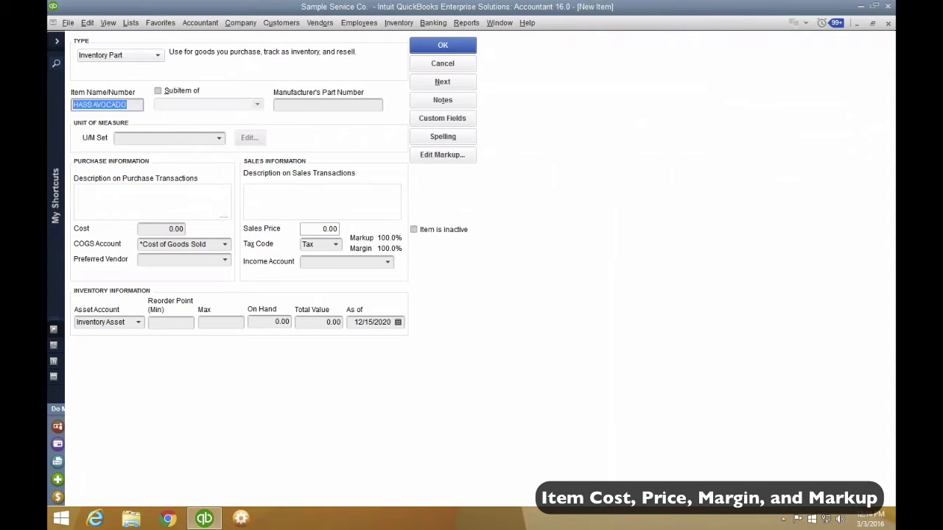
Step: Set the HASS AVOCADO item's cost to 0.50, and open its sales price for editing
click(160, 232)
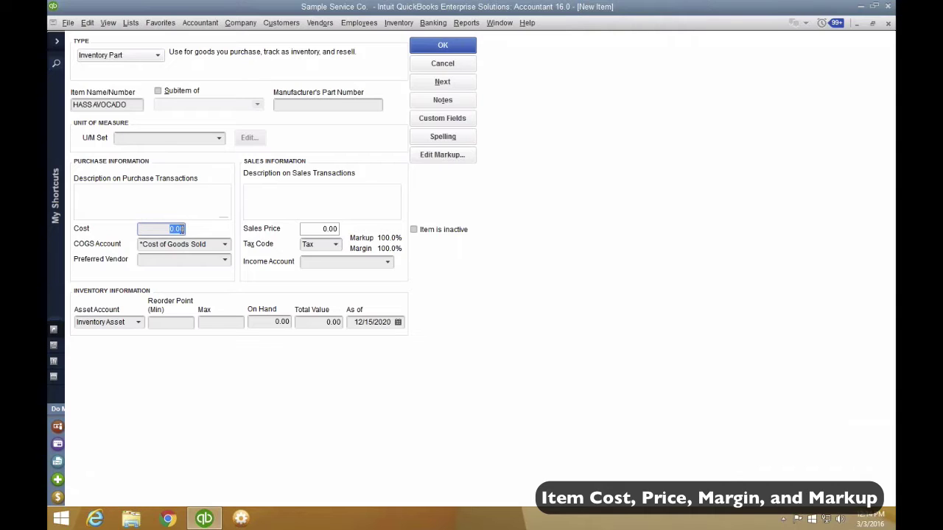
text(.50)
key(Tab)
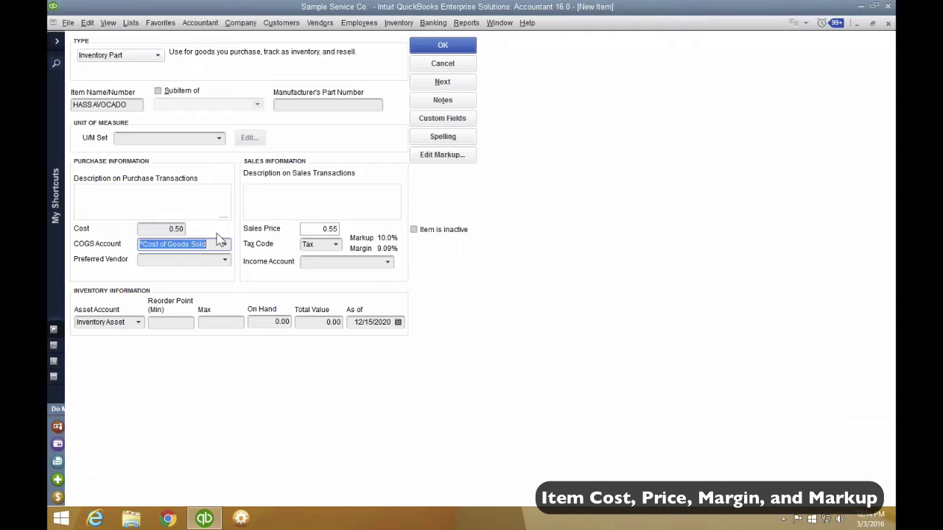
click(316, 229)
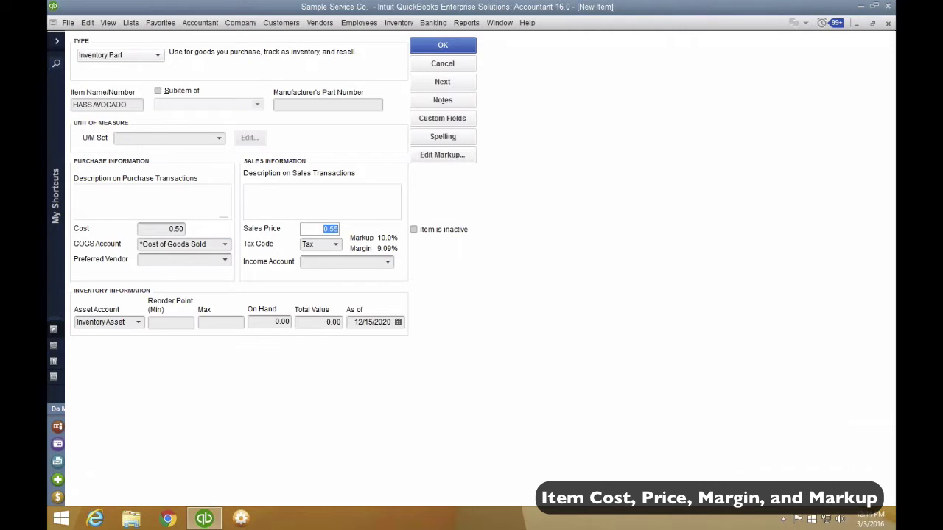
Step: Switch to Excel, create a blank workbook, and set the sheet's magnification to 200%
click(65, 519)
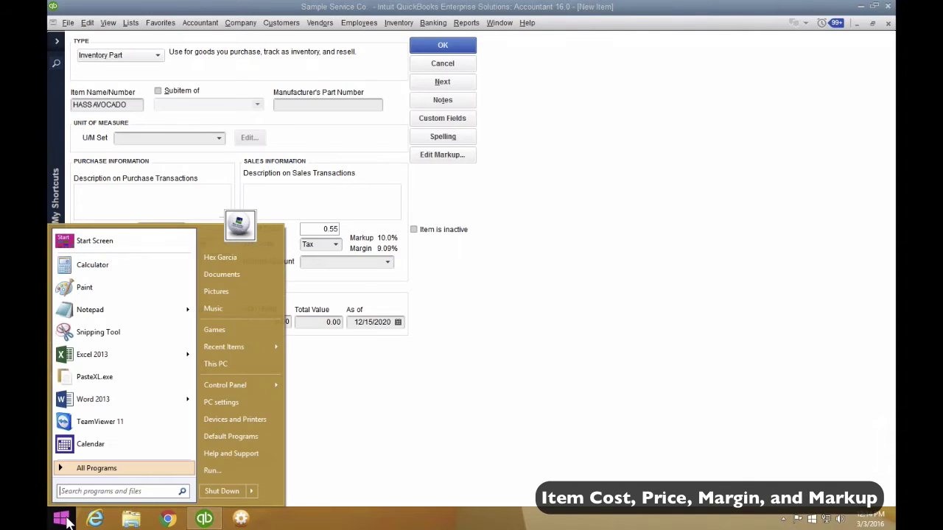
click(99, 360)
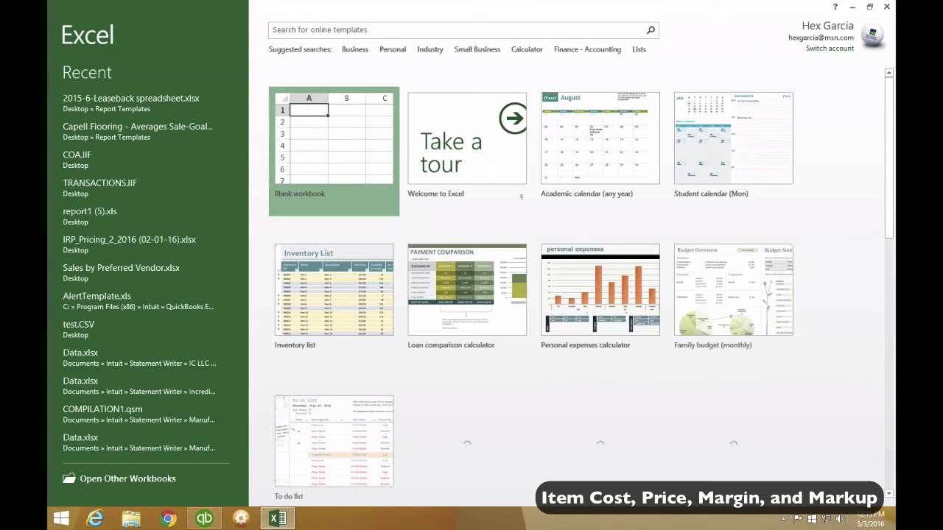
click(304, 140)
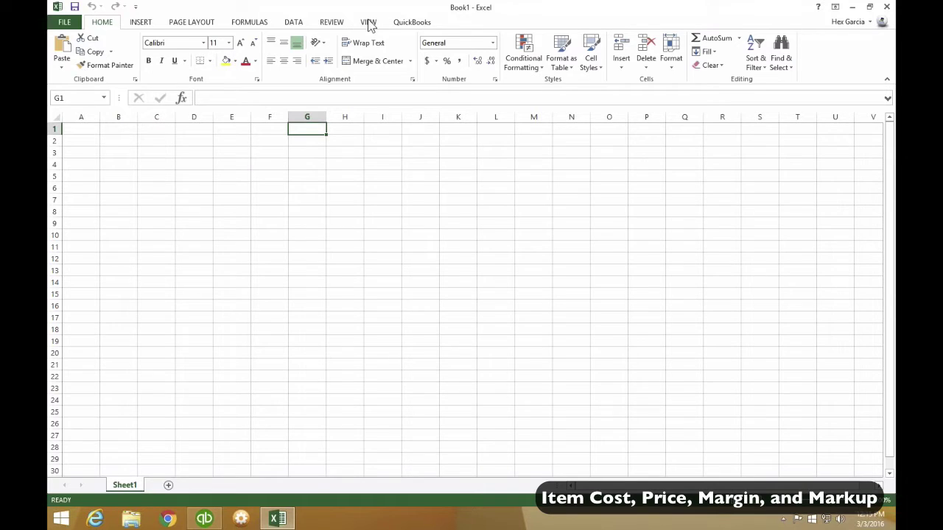
click(293, 22)
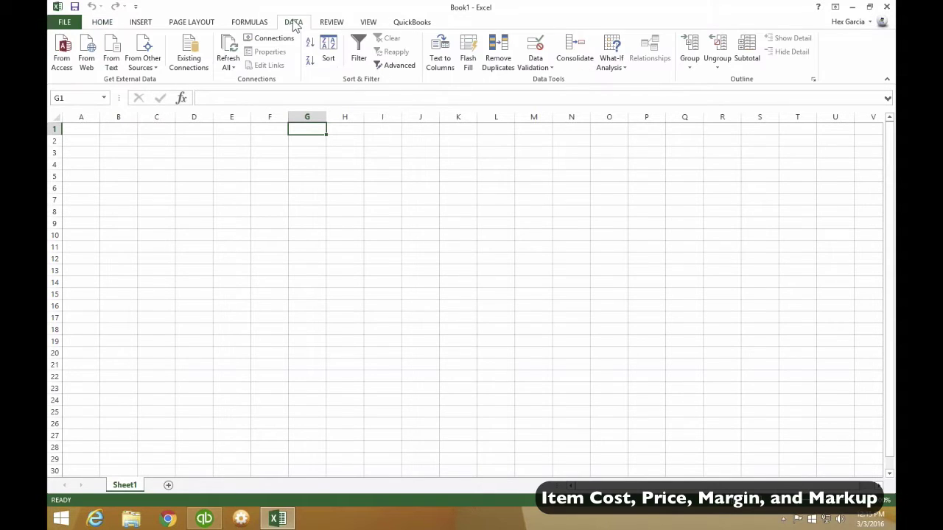
click(359, 23)
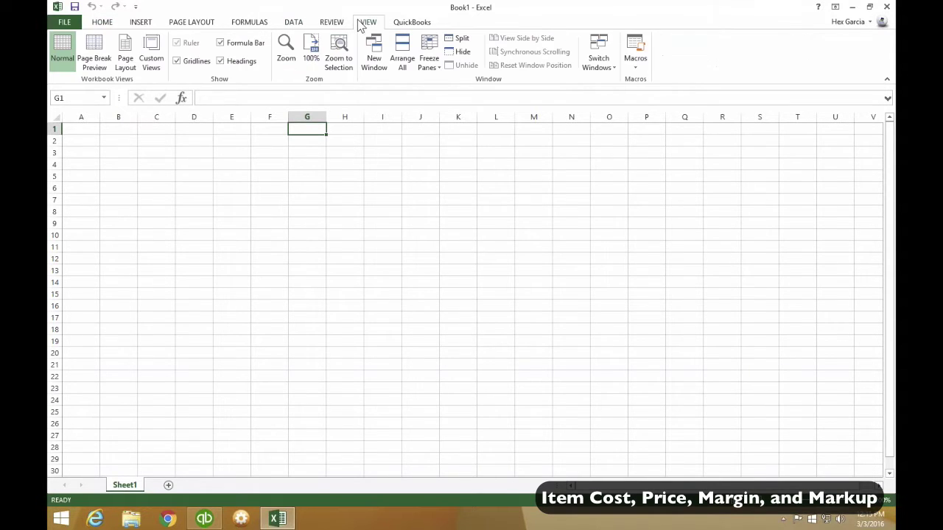
click(292, 59)
click(310, 250)
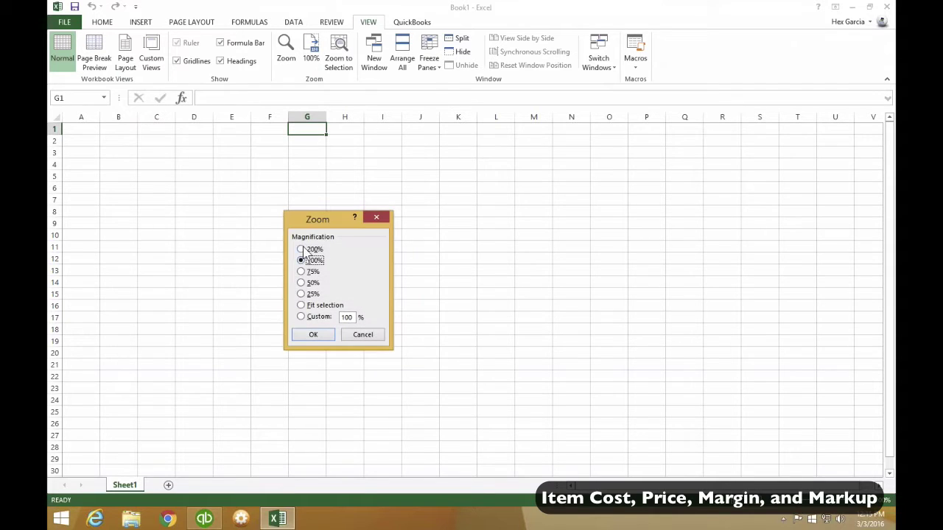
click(313, 334)
Step: Enter the label COST in cell C2 and the value .50 in D2
click(258, 170)
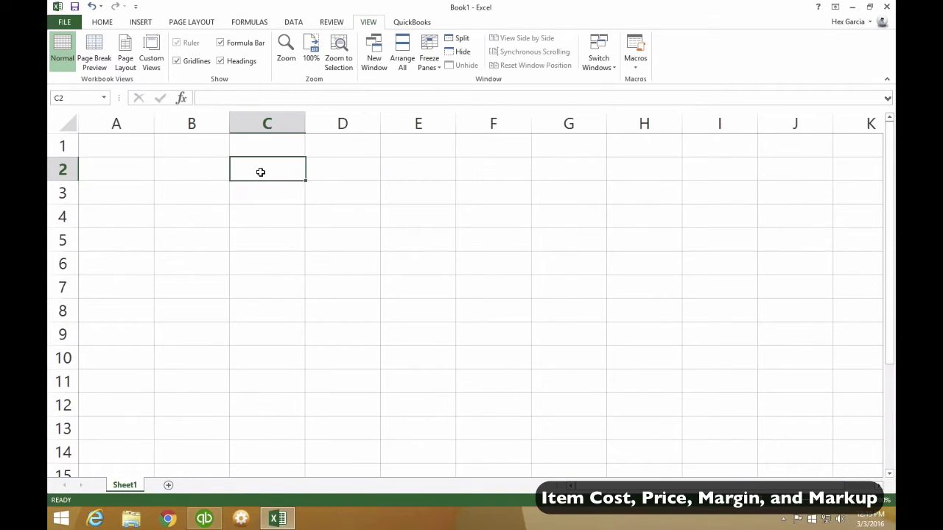
text(COST)
key(Tab)
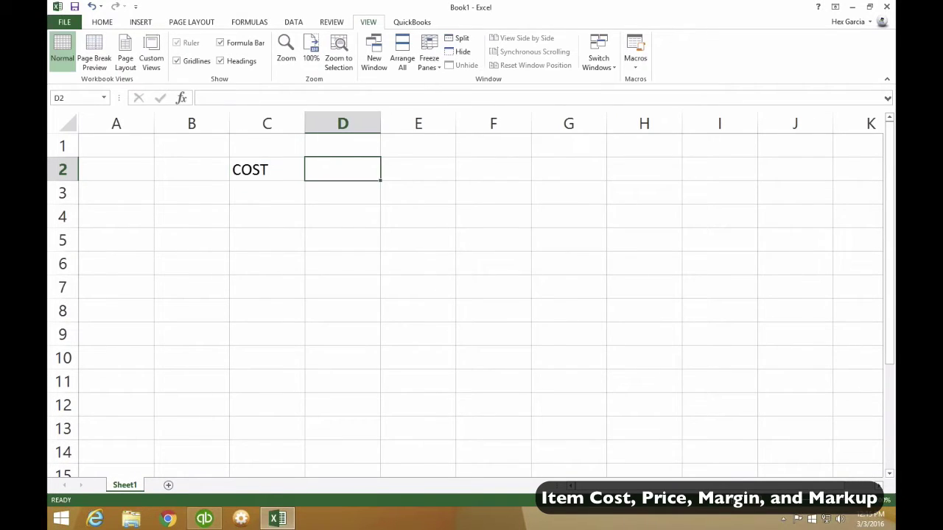
text(.50)
key(ctrl+Return)
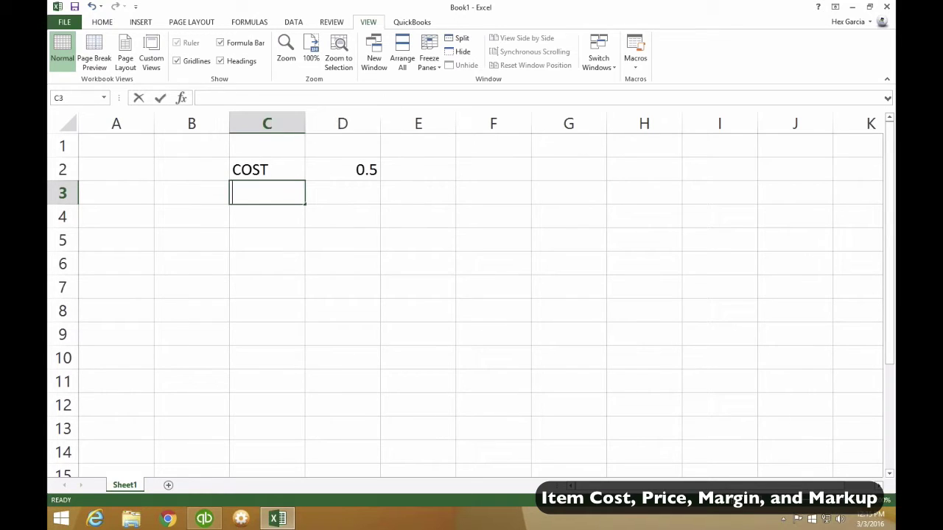
Step: Enter the label MARGIN in cell C3 and the value .25 in D3
text(P)
key(BackSpace)
text(MARGIN)
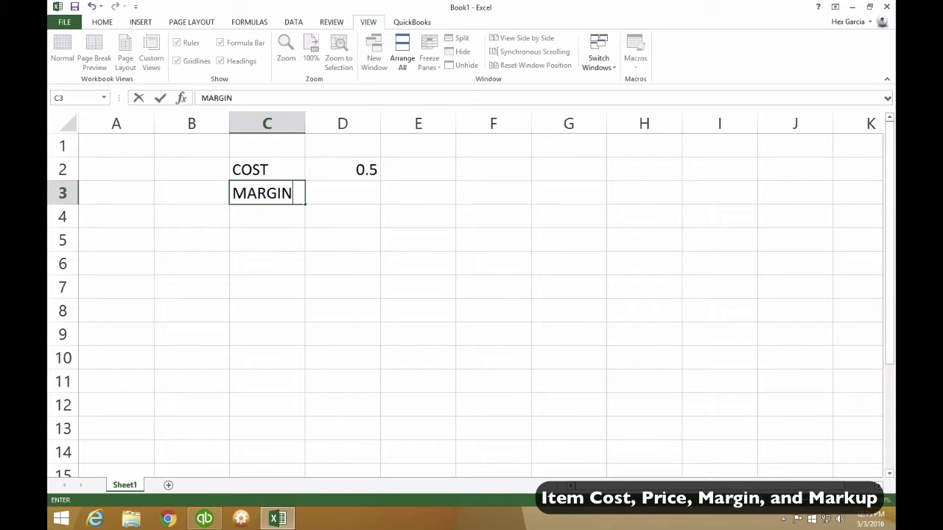
key(Tab)
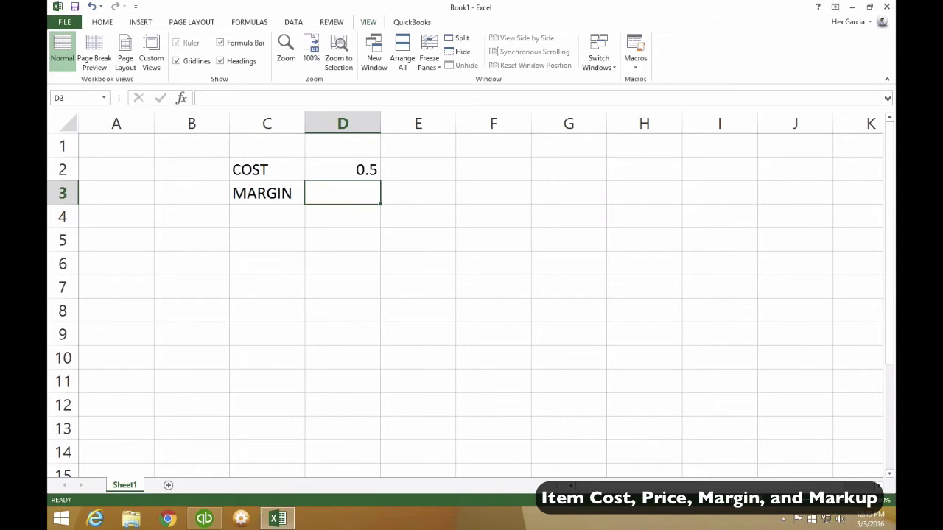
text(.25)
key(Return)
key(Return)
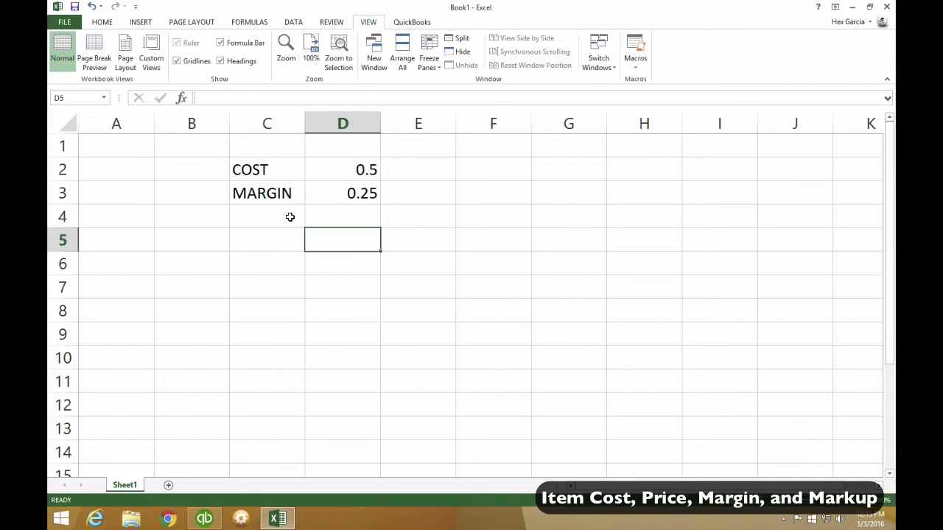
Step: Enter the label Sales Price in cell C4 and calculate it in D4 with =sum(D2:D3)
click(292, 215)
text(Sales Price)
key(ctrl+Return)
key(Tab)
text(=sum)
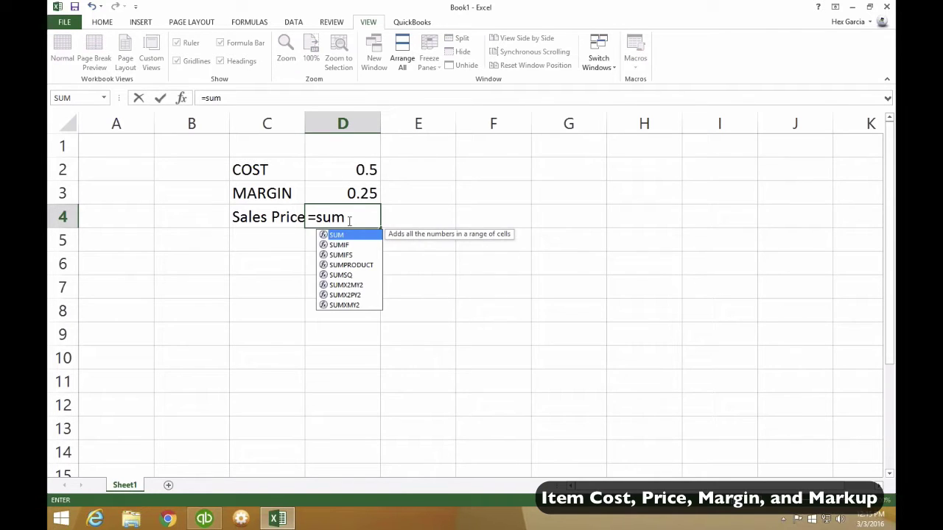
text(()
drag(358, 194, 358, 170)
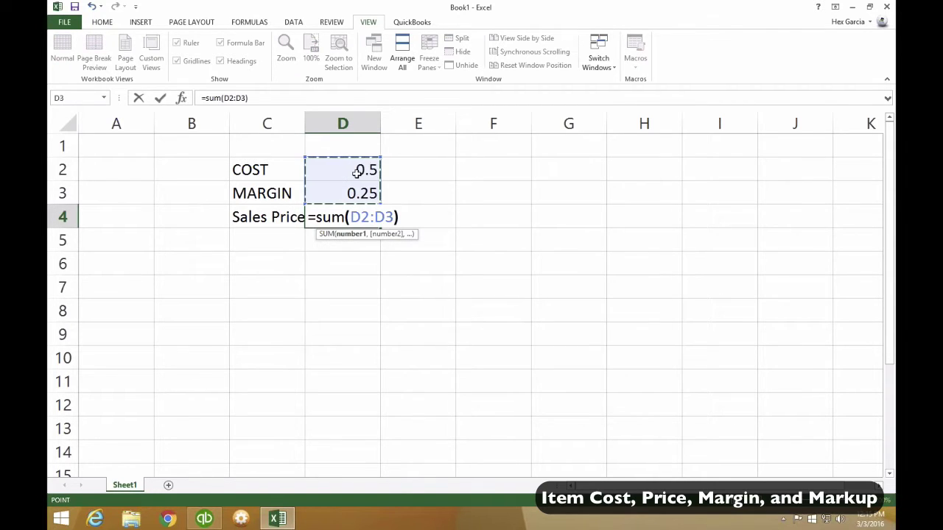
key(Return)
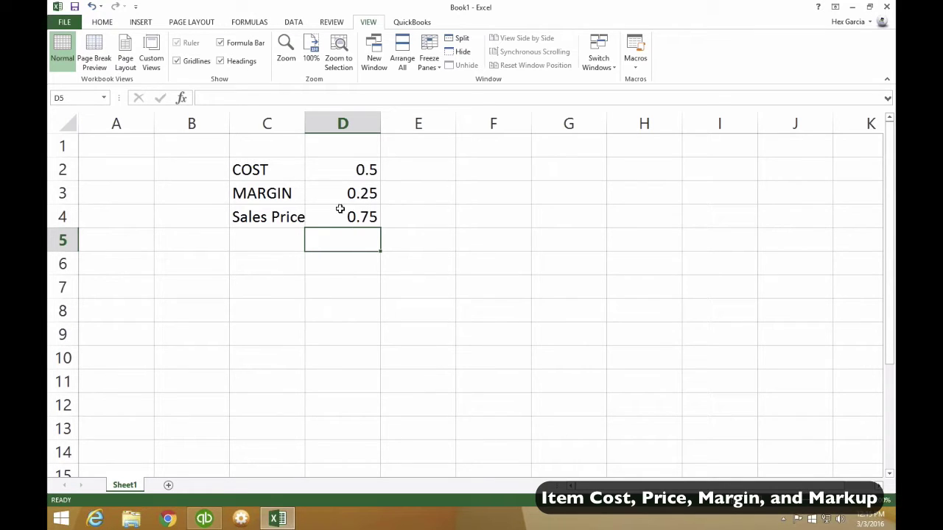
Step: Insert a blank row above the Sales Price row and enter the label Markup in cell C4
click(62, 217)
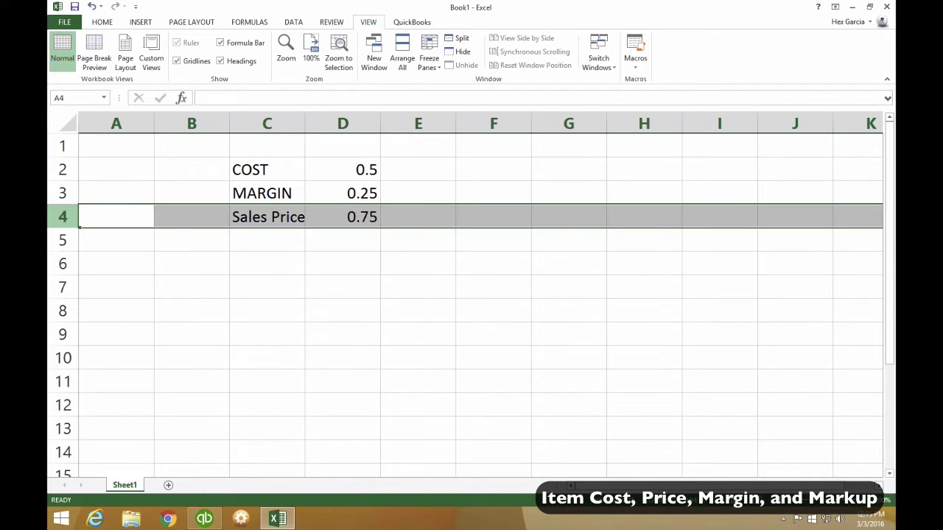
right_click(61, 217)
click(107, 301)
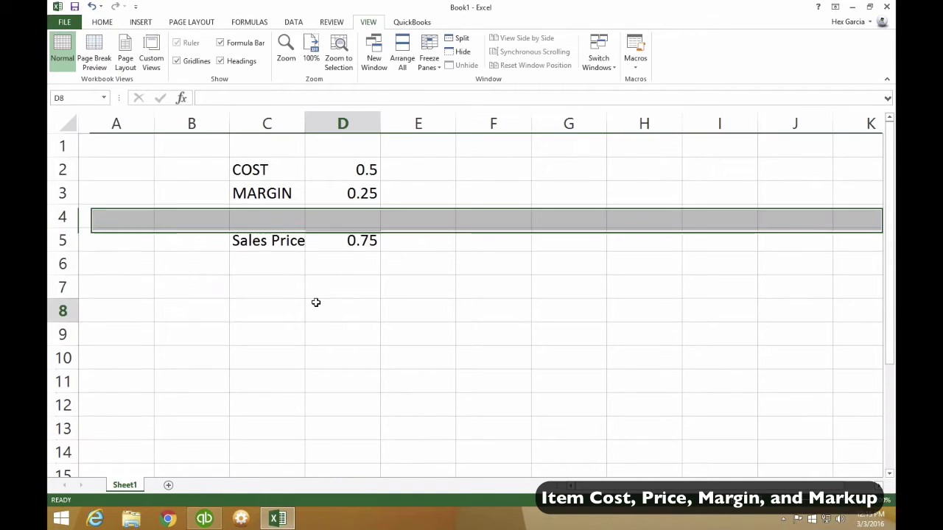
click(314, 301)
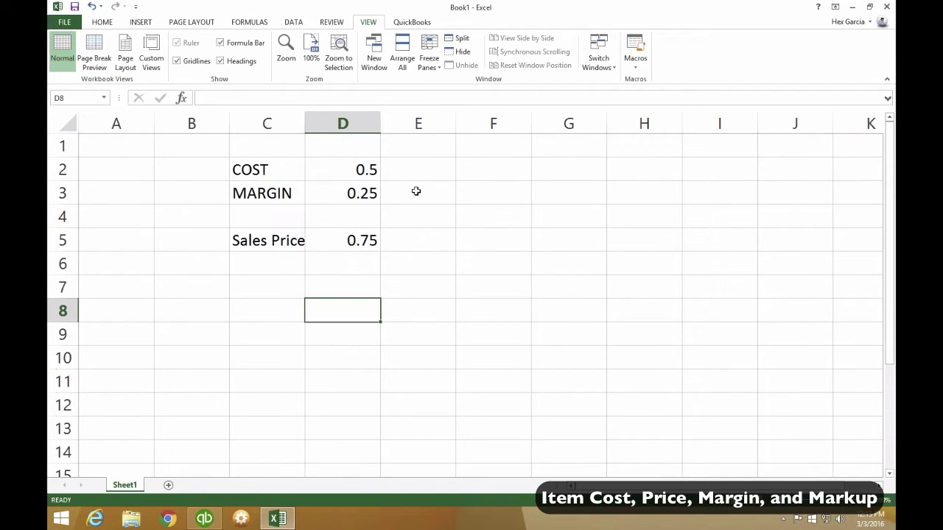
click(281, 209)
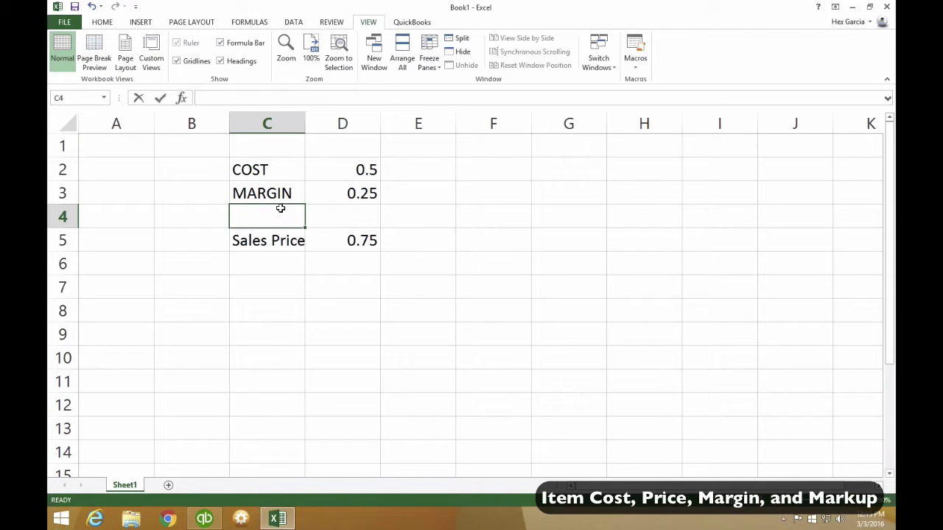
text(Markup)
click(417, 262)
click(406, 190)
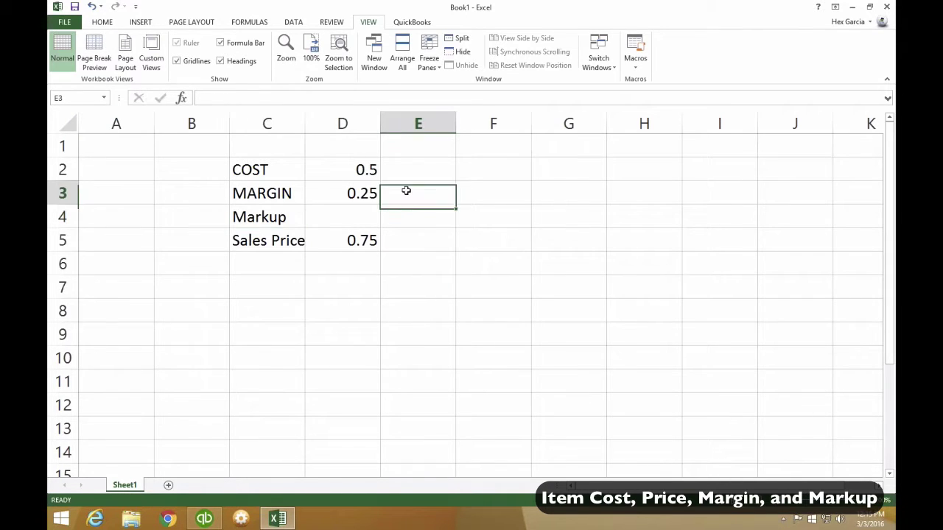
Step: Narrow column E and calculate the margin ratio in cell F3 with =D3/D5
drag(452, 127, 413, 128)
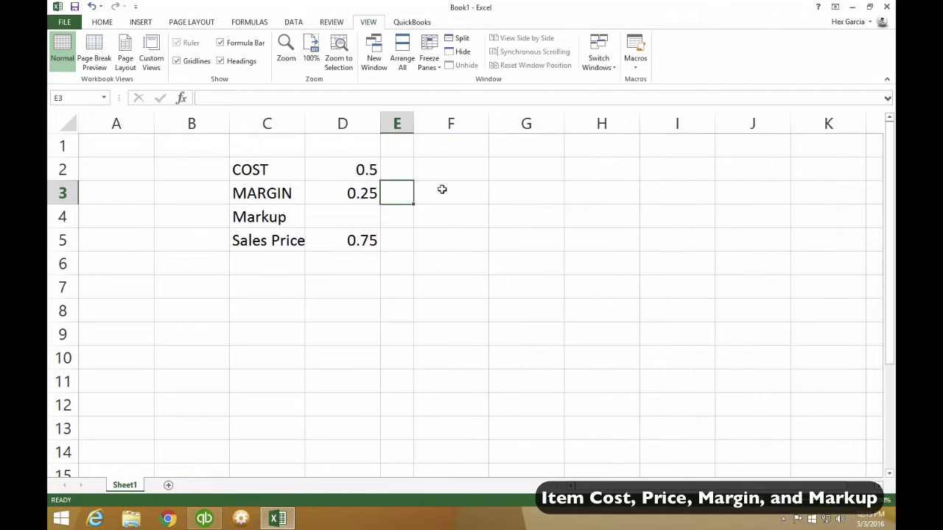
click(442, 189)
text(=)
click(352, 193)
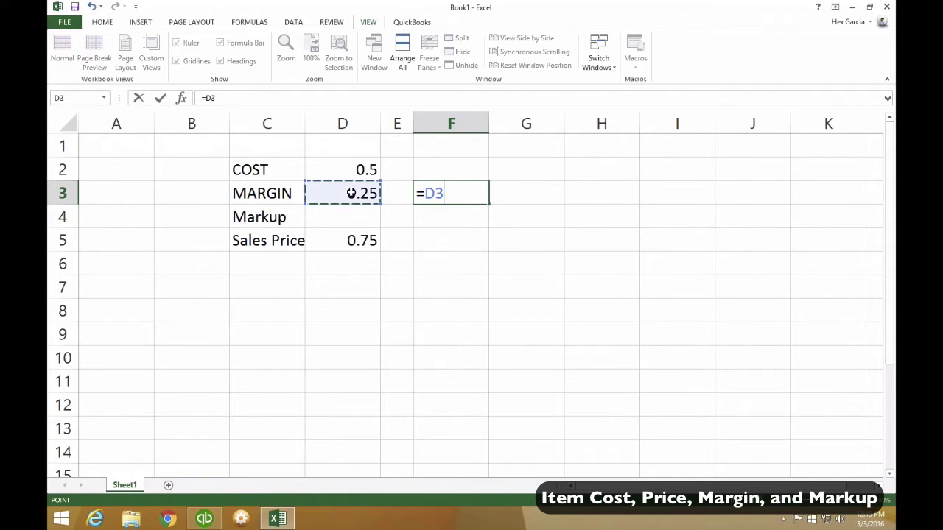
text(/)
click(367, 250)
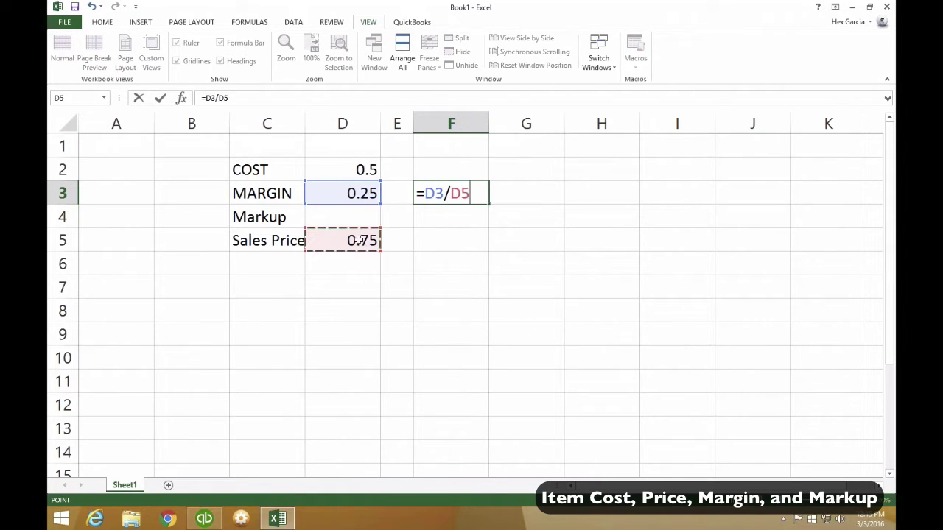
key(ctrl+Return)
key(Return)
key(Up)
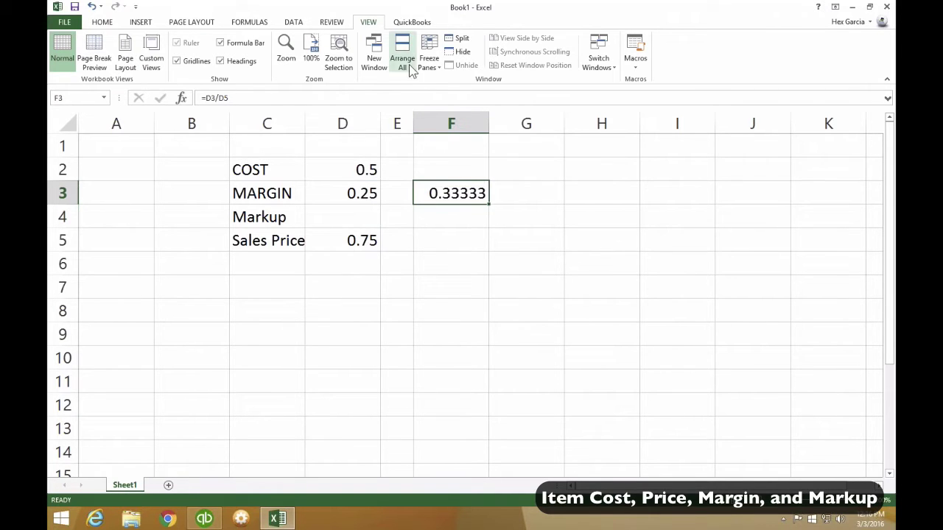
Step: Calculate the markup ratio in cell F4 with =D3/D2
click(456, 218)
double_click(456, 219)
text(=)
click(352, 190)
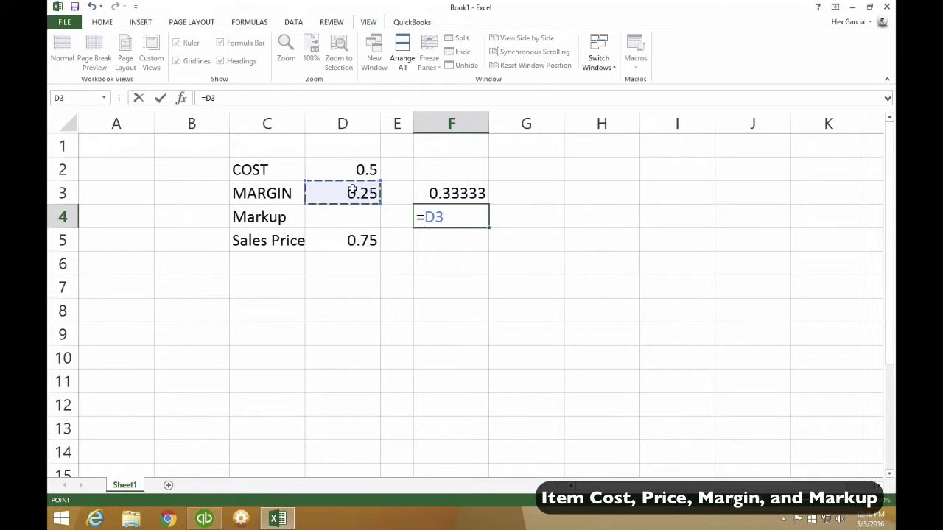
text(/)
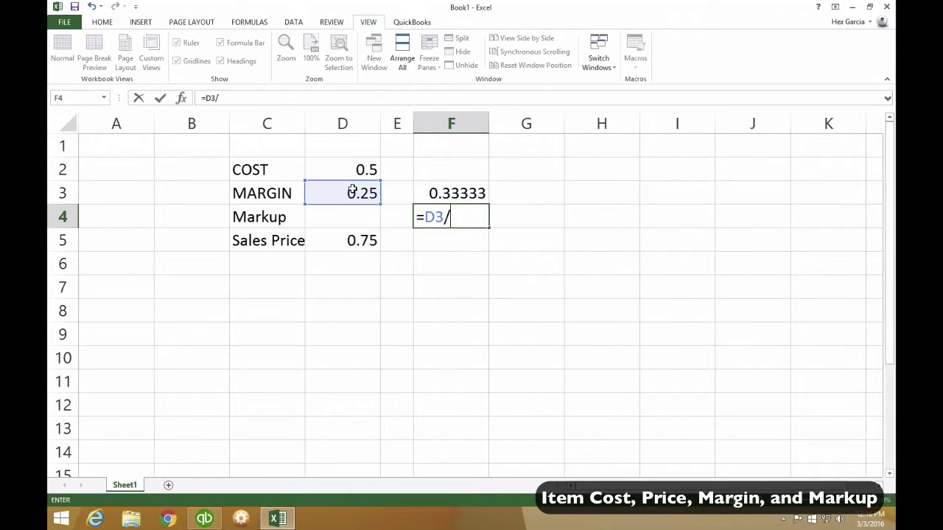
click(346, 168)
key(Return)
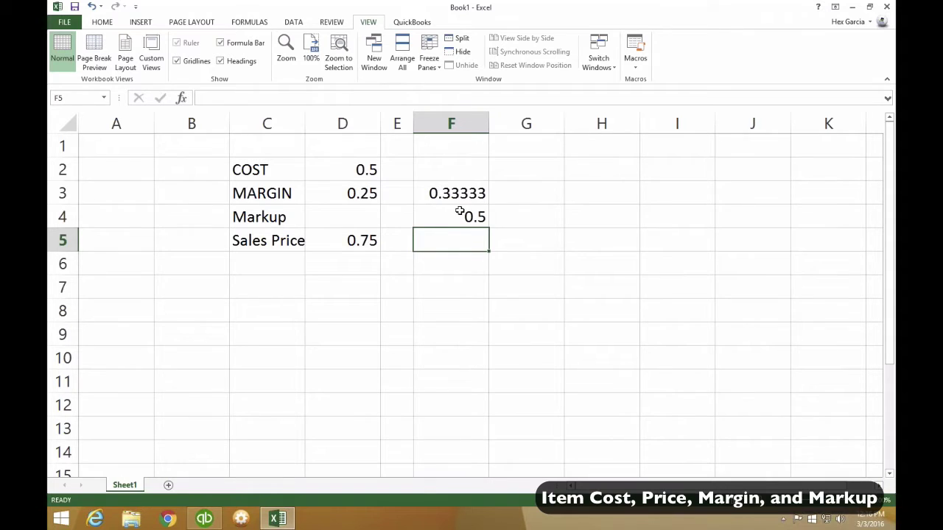
Step: Format cells F3 and F4 as bold percentages
drag(459, 214, 459, 187)
click(104, 22)
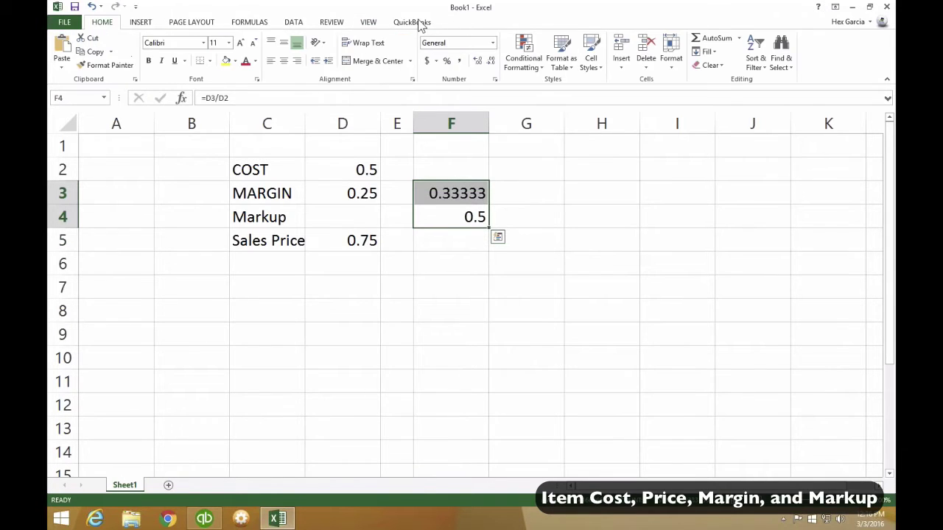
click(446, 62)
click(526, 264)
drag(463, 193, 462, 207)
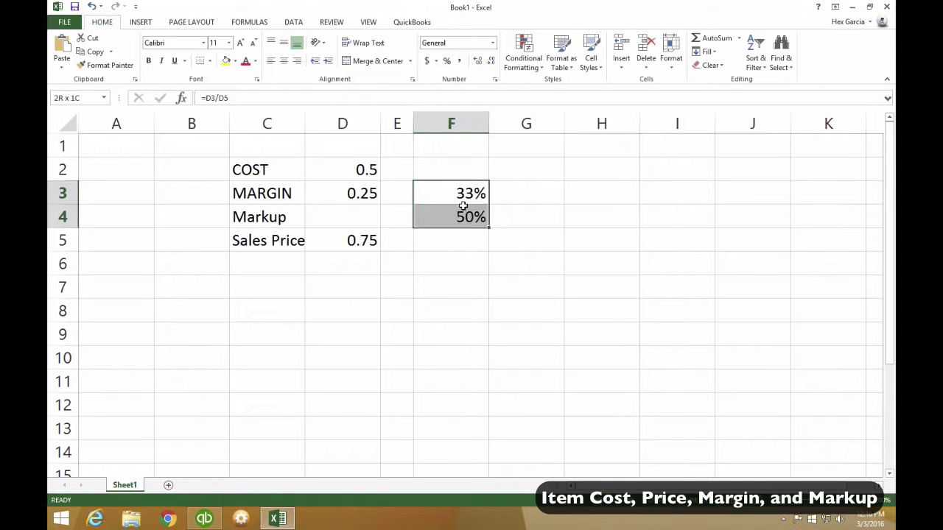
click(149, 60)
click(497, 329)
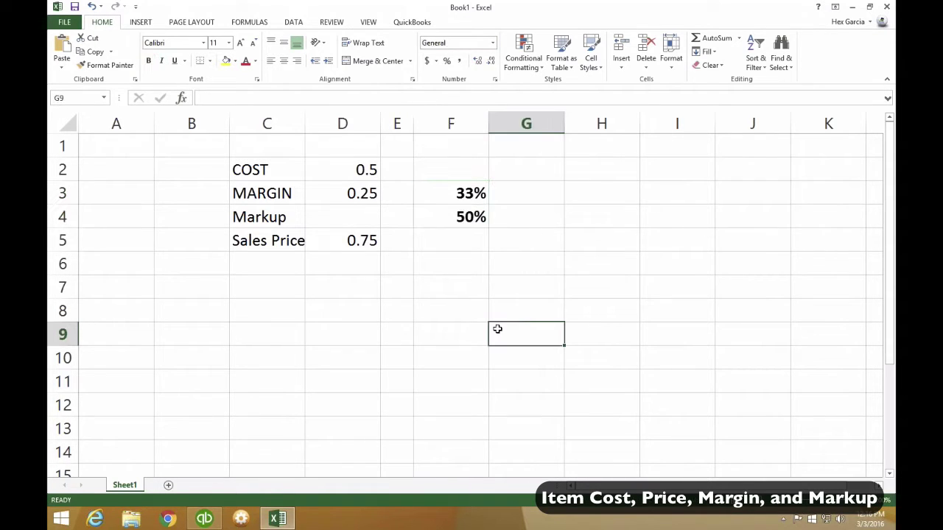
click(462, 194)
click(460, 219)
Step: Switch to QuickBooks and set the HASS AVOCADO item's margin to 30% in its markup settings
click(205, 519)
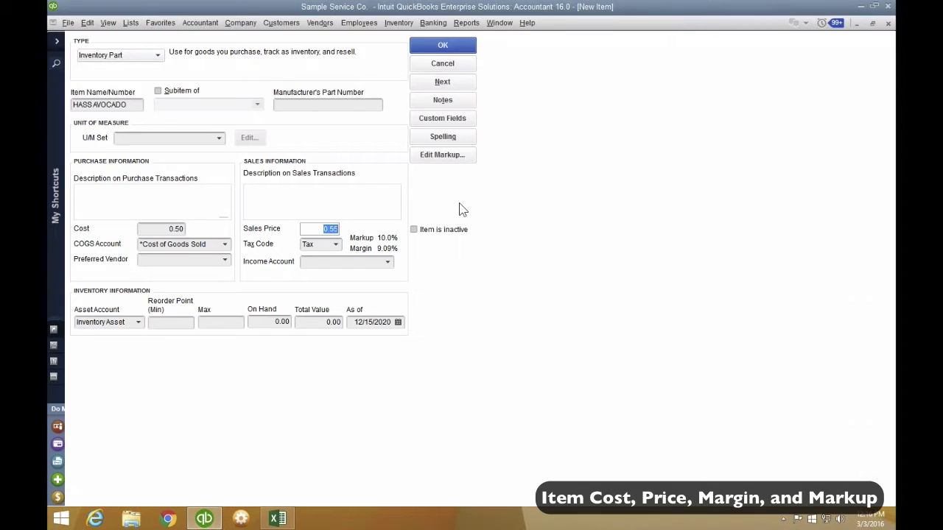
click(452, 160)
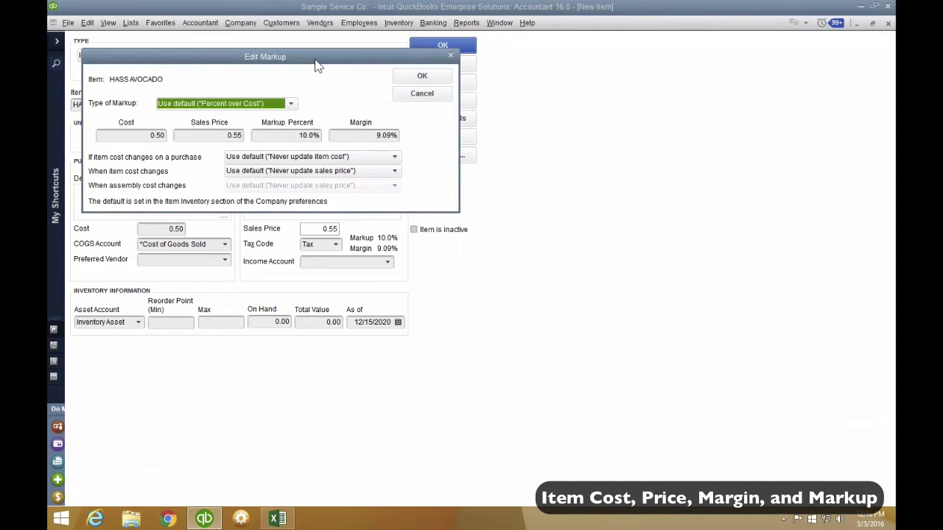
drag(315, 65, 360, 88)
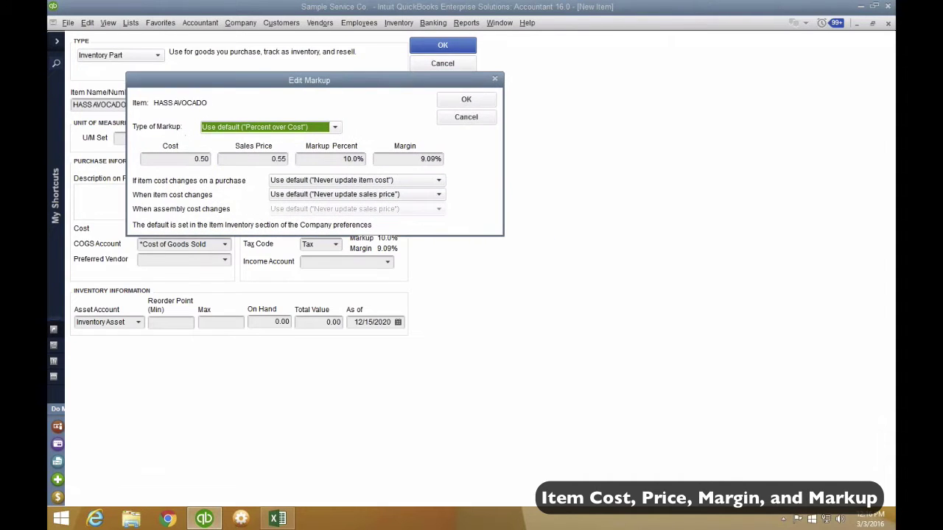
click(404, 159)
text(30%)
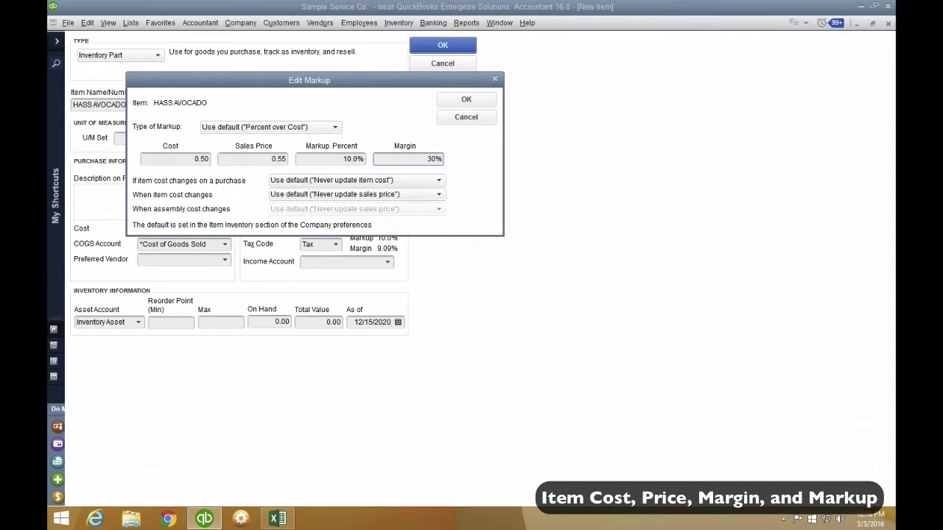
click(466, 99)
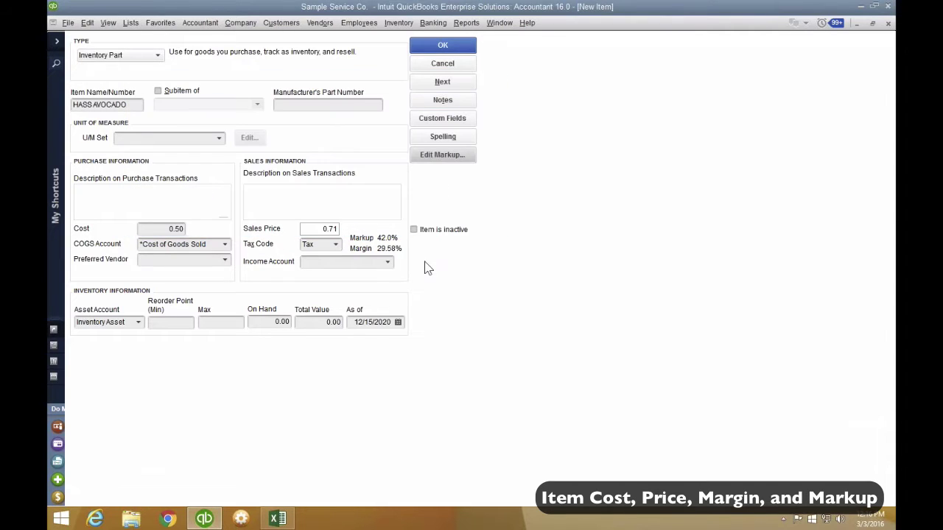
key(ctrl)
Step: Clear the item's sales price in the markup settings and accept the change
click(328, 229)
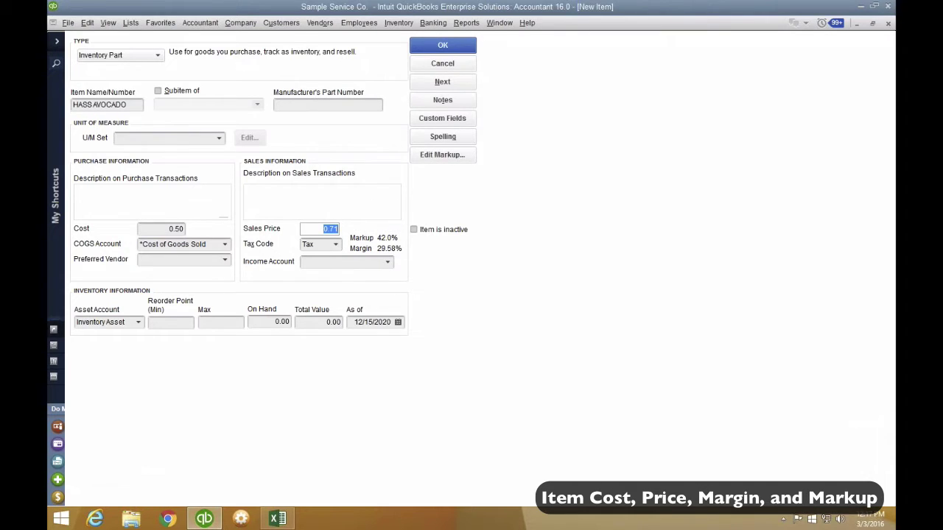
click(442, 155)
click(258, 160)
key(BackSpace)
click(319, 158)
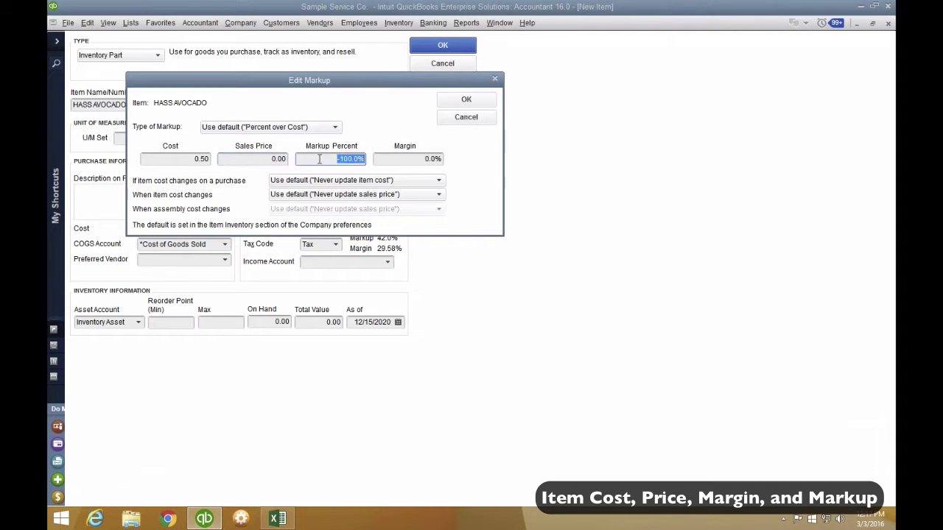
click(466, 100)
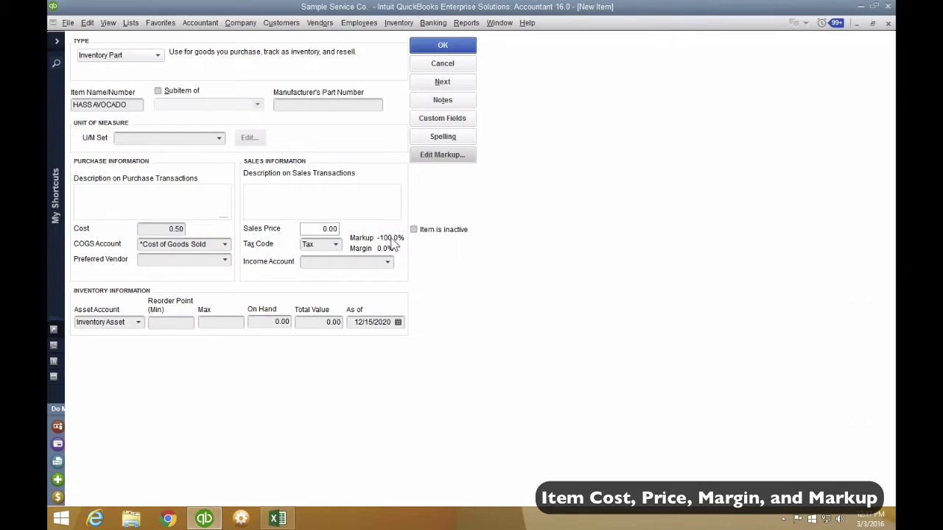
Step: Set the item's sales price by calculating .50*1.3 directly in the Sales Price field
click(315, 229)
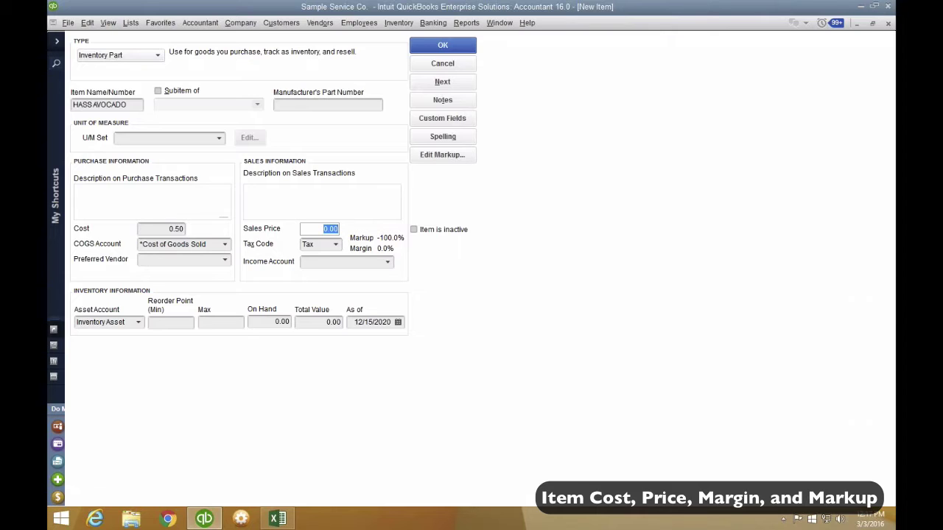
text(.50*)
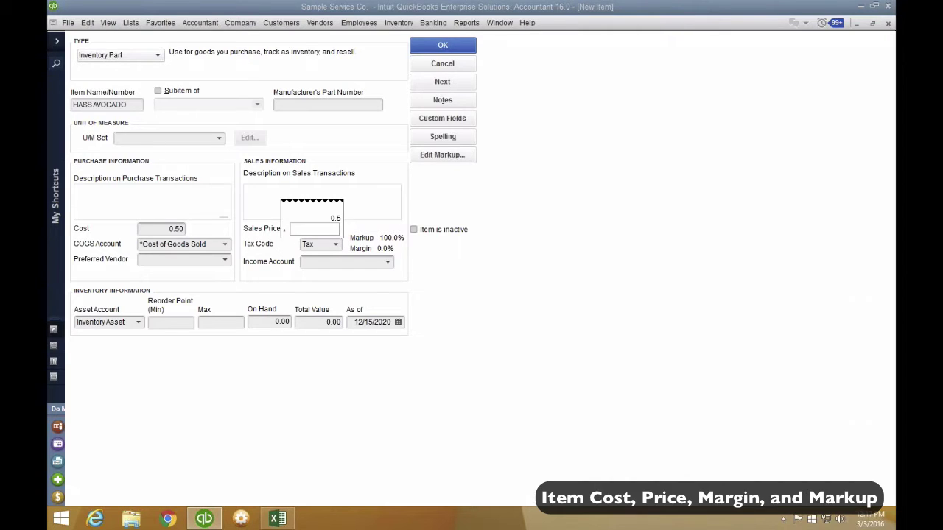
text(1.3)
key(Return)
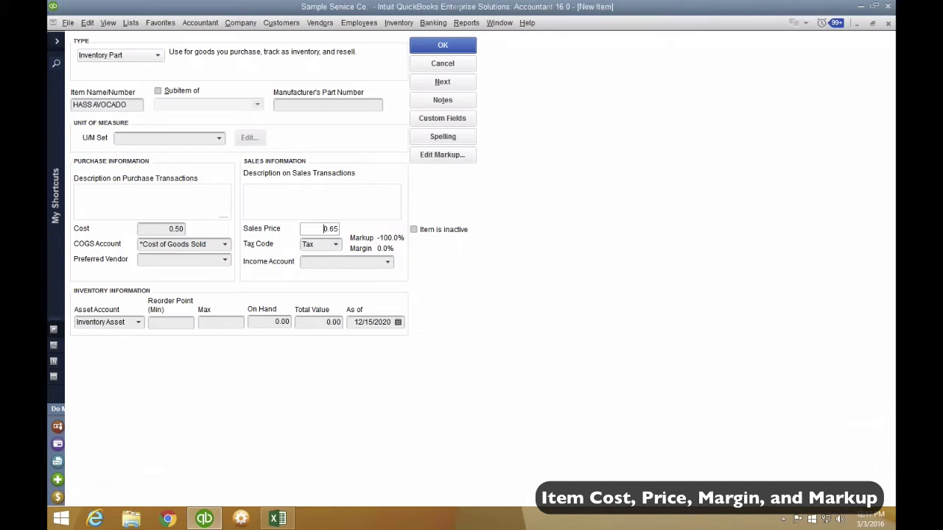
key(Tab)
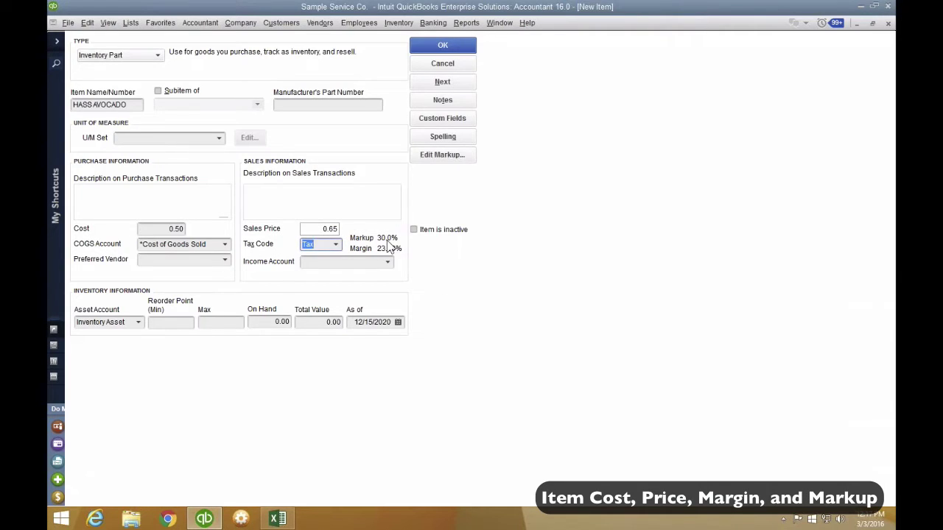
key(shift+Tab)
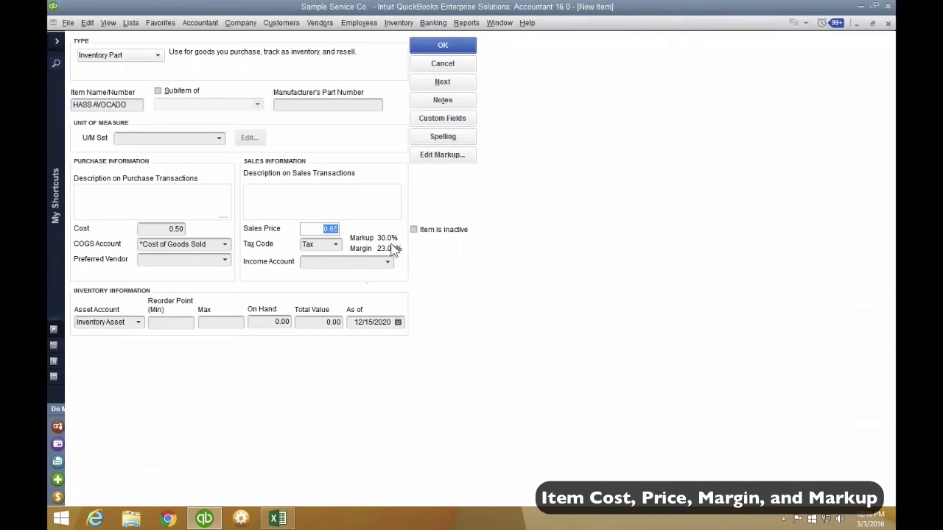
Step: Review the item's markup percent and margin in the markup settings, leaving without changes
click(446, 155)
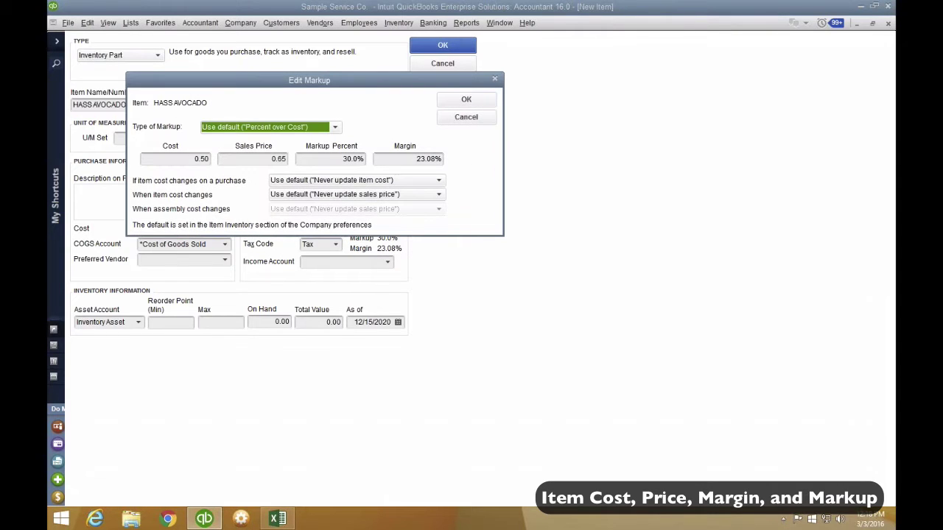
key(Tab)
key(Tab)
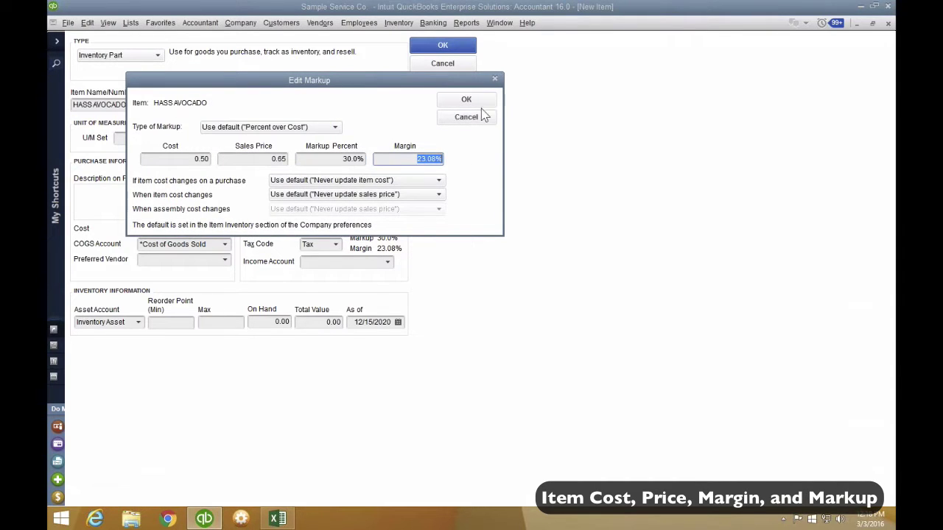
click(480, 115)
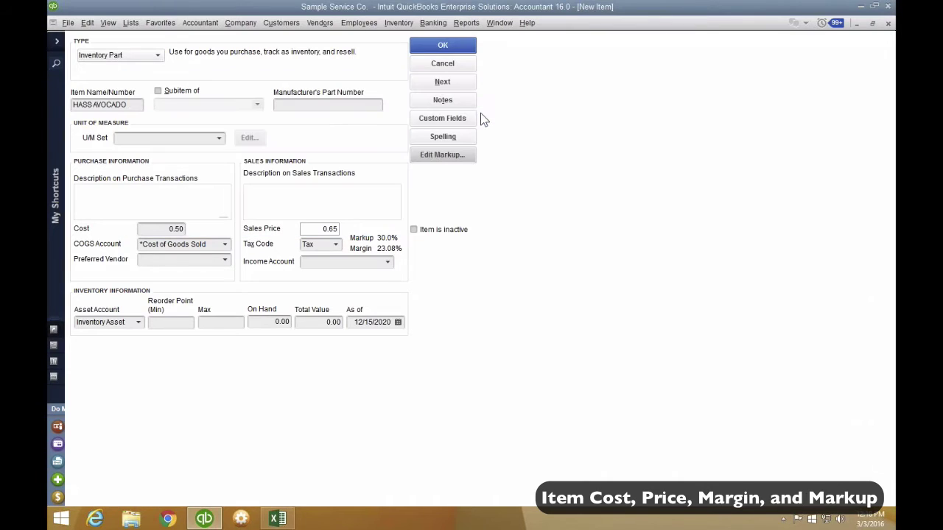
Step: Assign Product Sales as the item's income account, check its cost and sales price, and save the new item
click(388, 261)
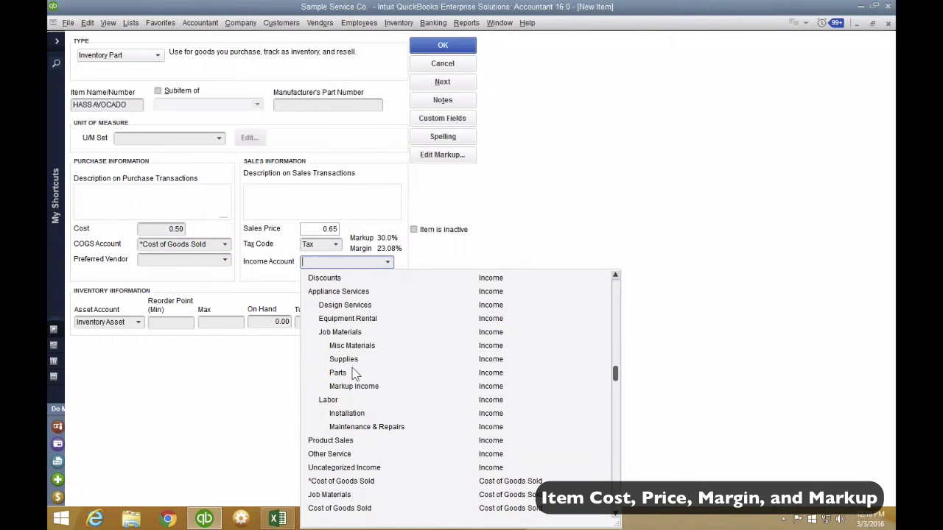
click(335, 441)
click(336, 227)
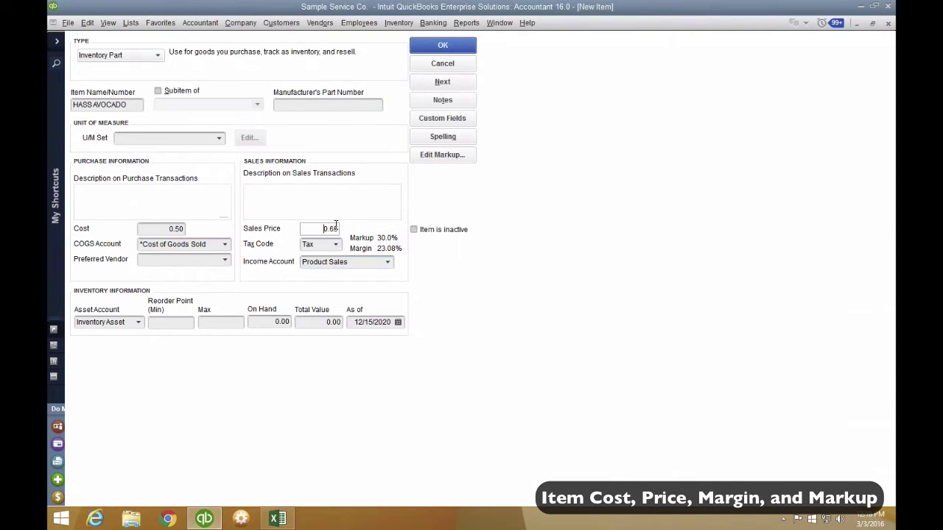
click(179, 229)
click(327, 229)
drag(164, 229, 194, 229)
drag(317, 228, 379, 232)
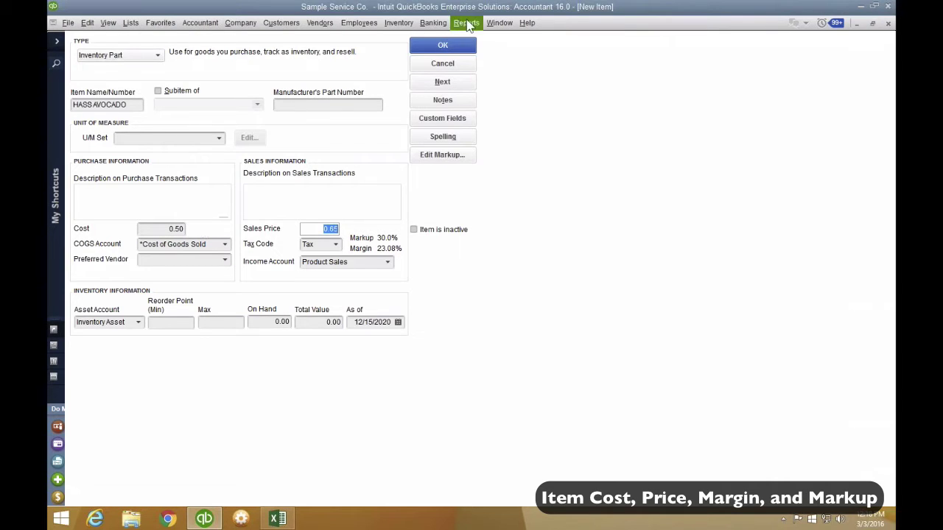
click(450, 48)
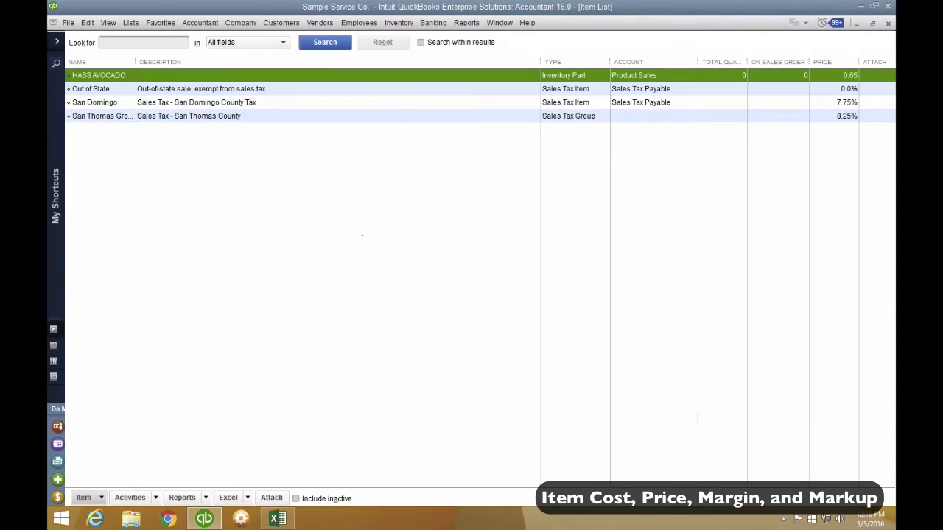
Step: Start a new vendor bill and quick-add ABC VENDOR to the vendor list as its vendor
click(330, 23)
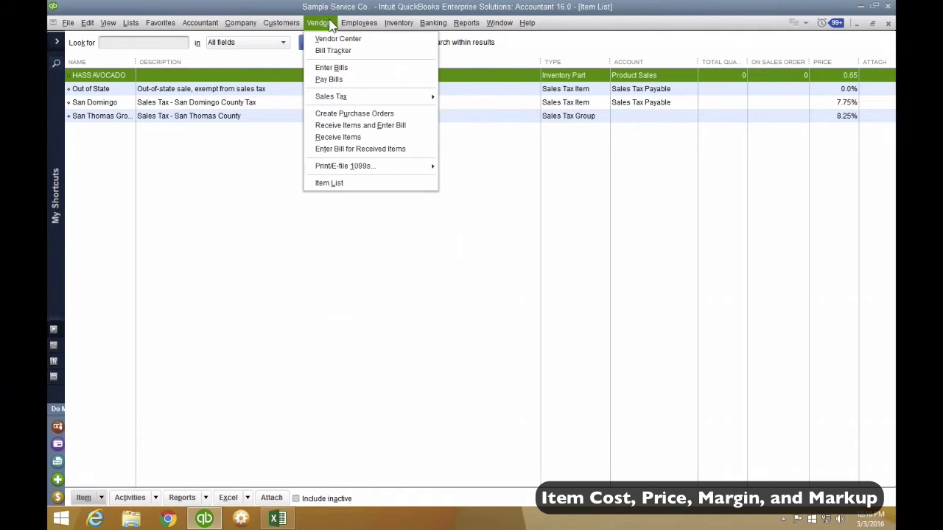
click(339, 68)
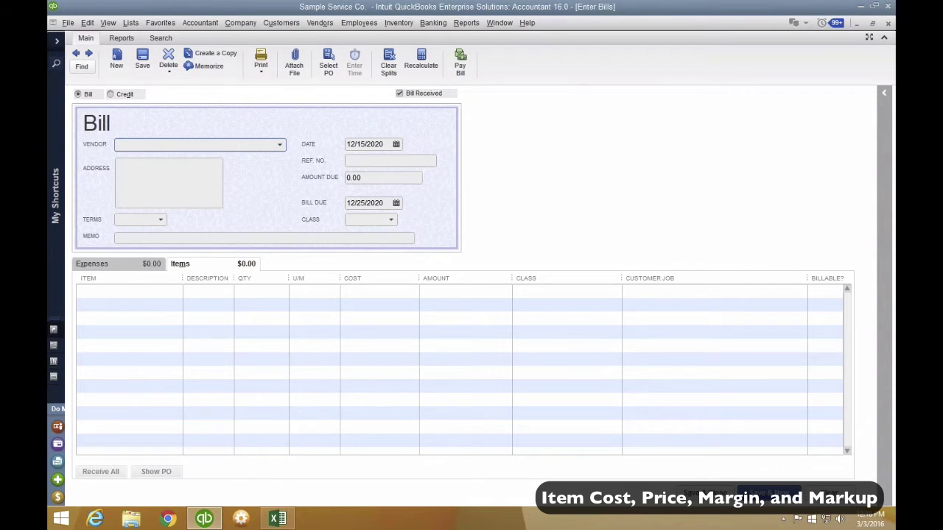
text(ABC VENDR)
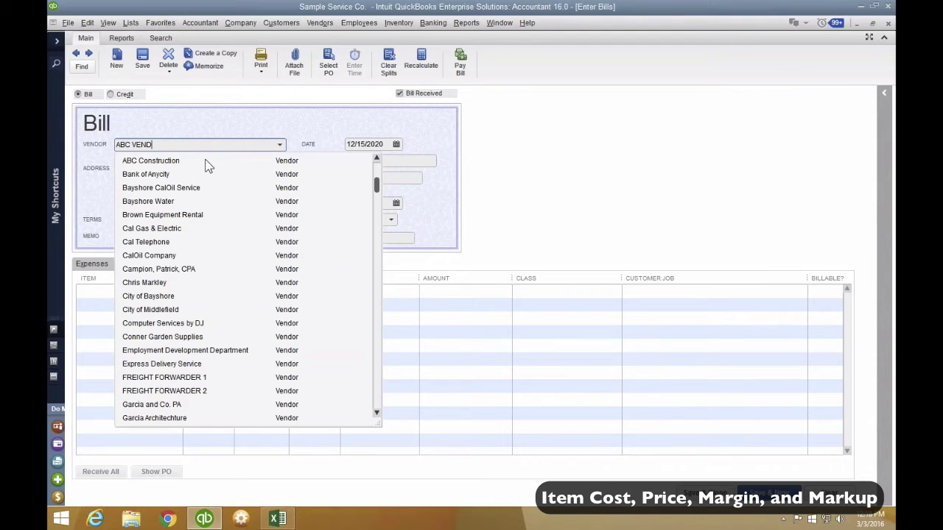
key(Tab)
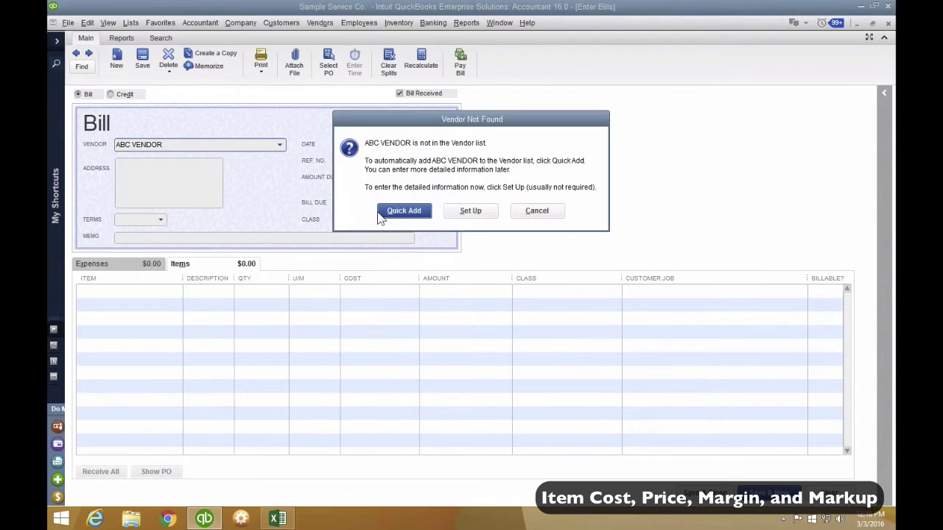
key(Return)
Step: Add 100 HASS AVOCADO at a cost of 0.49 each to the bill's items and save the bill
click(138, 300)
text(has)
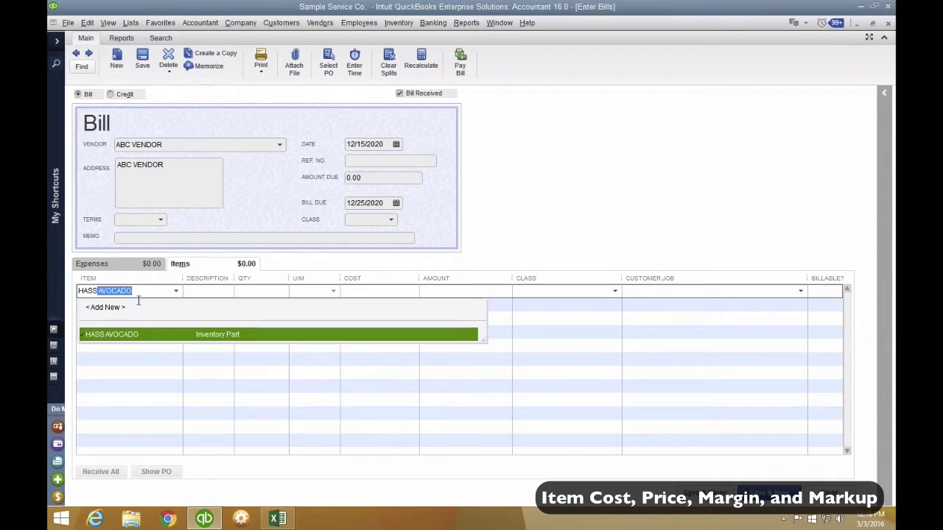
key(Tab)
text(100)
key(Tab)
key(Tab)
key(BackSpace)
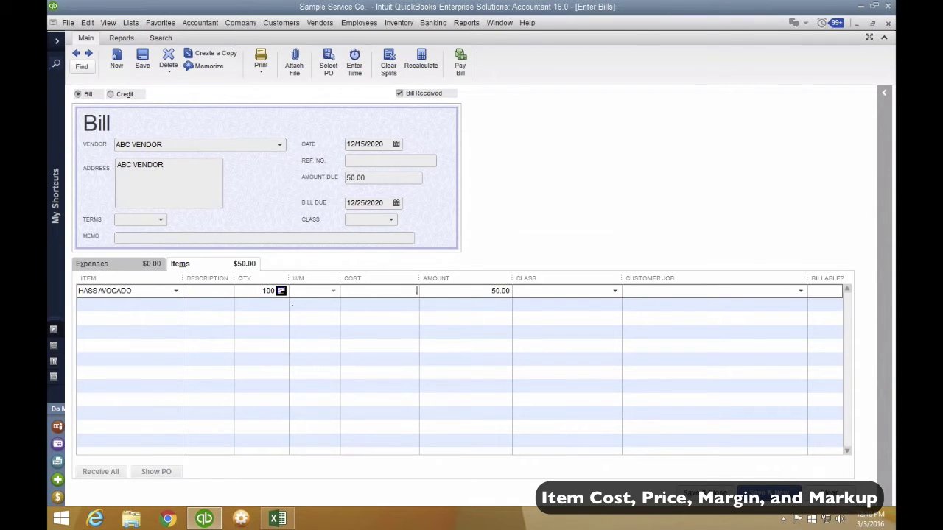
text(.49)
key(Tab)
click(177, 324)
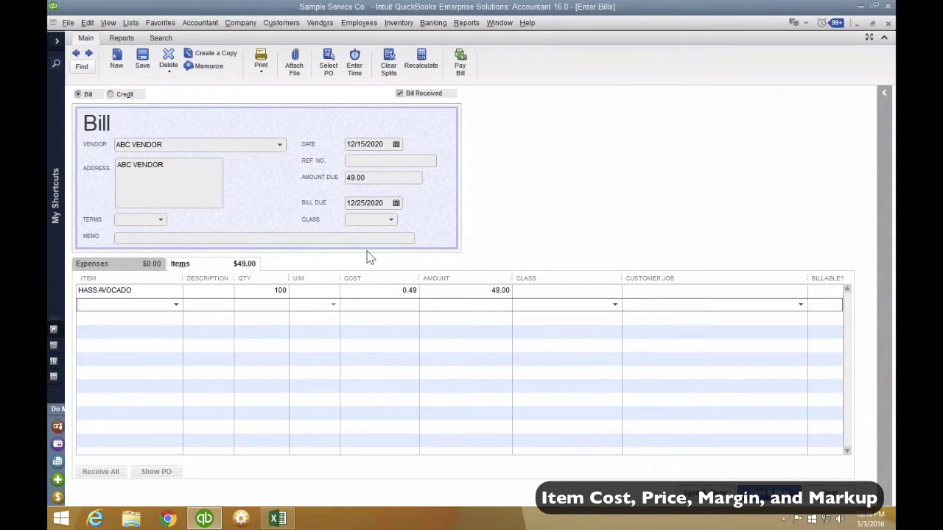
click(393, 294)
click(410, 294)
click(142, 59)
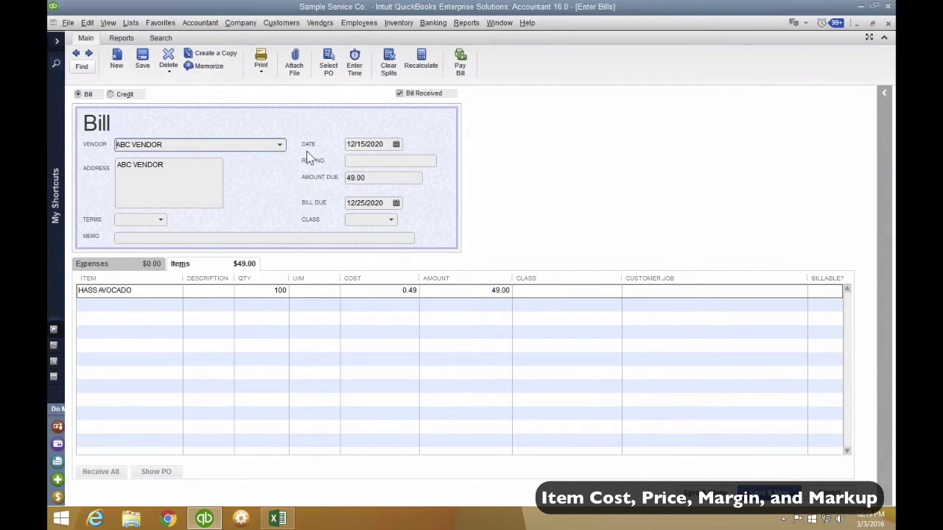
Step: Start another bill and add RRR VENDOR as its vendor
click(118, 56)
text(RRR VENDOR)
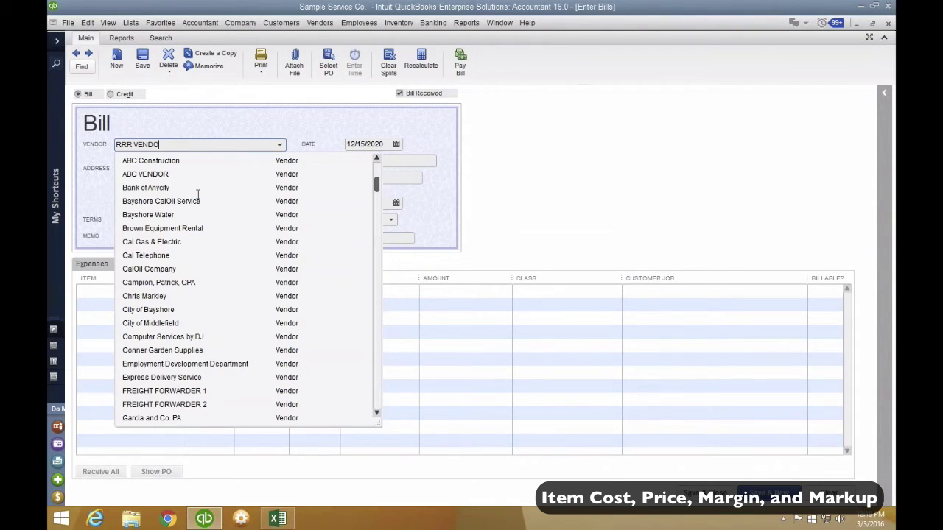
key(Tab)
Step: Enter 75 HASS AVOCADO at a cost of 0.61 each on the bill, then save and close it
click(154, 287)
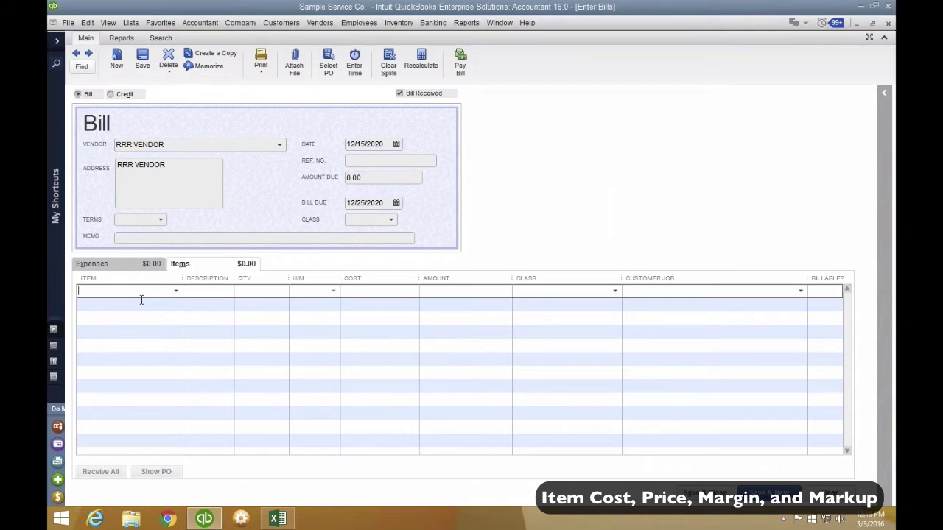
text(ha)
key(Tab)
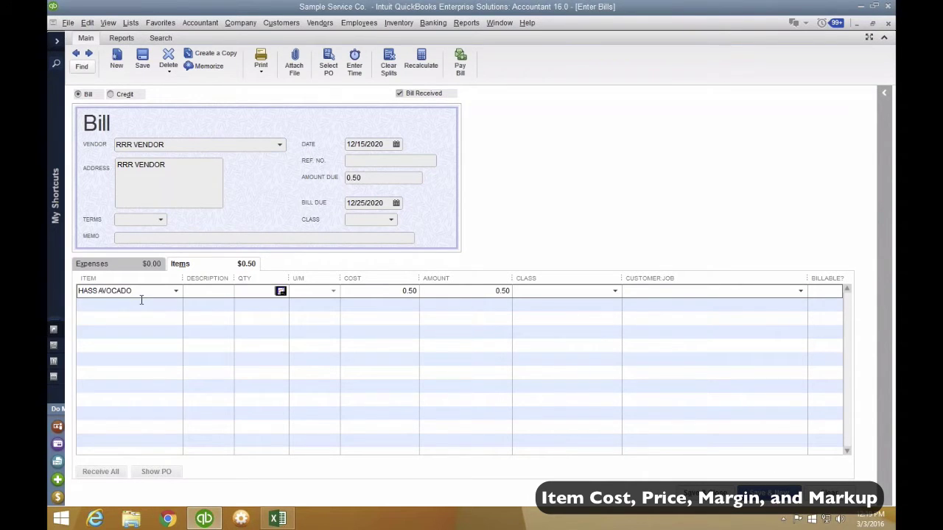
key(Tab)
key(BackSpace)
key(Tab)
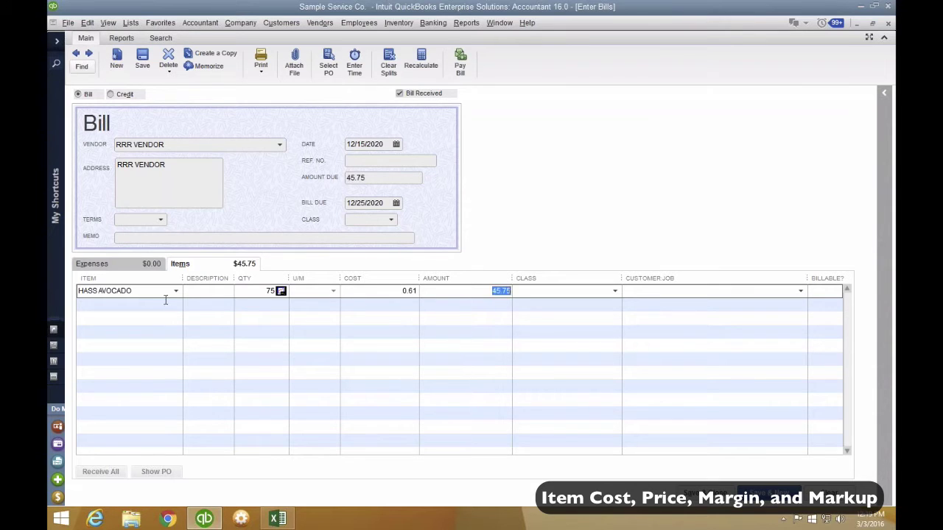
click(494, 367)
click(706, 492)
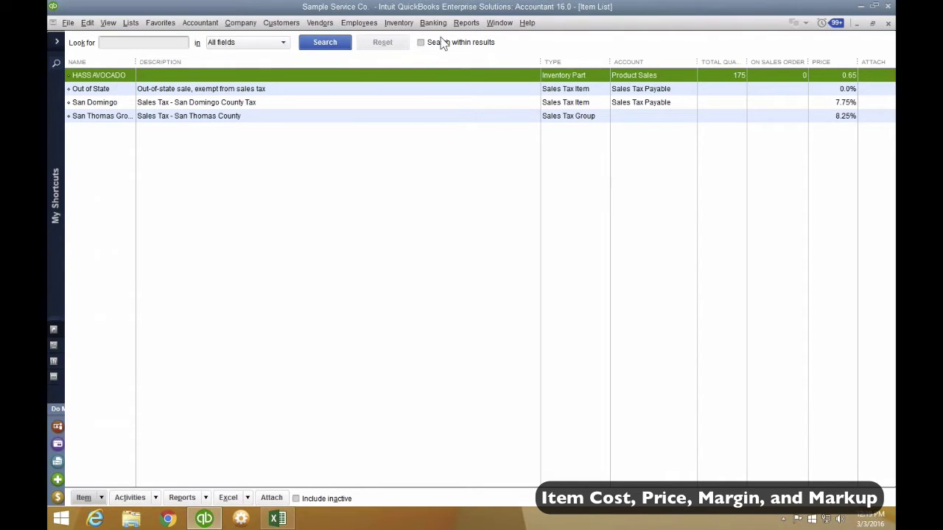
Step: Check the HASS AVOCADO item's average cost against its default cost, then close the item and the item list
right_click(189, 77)
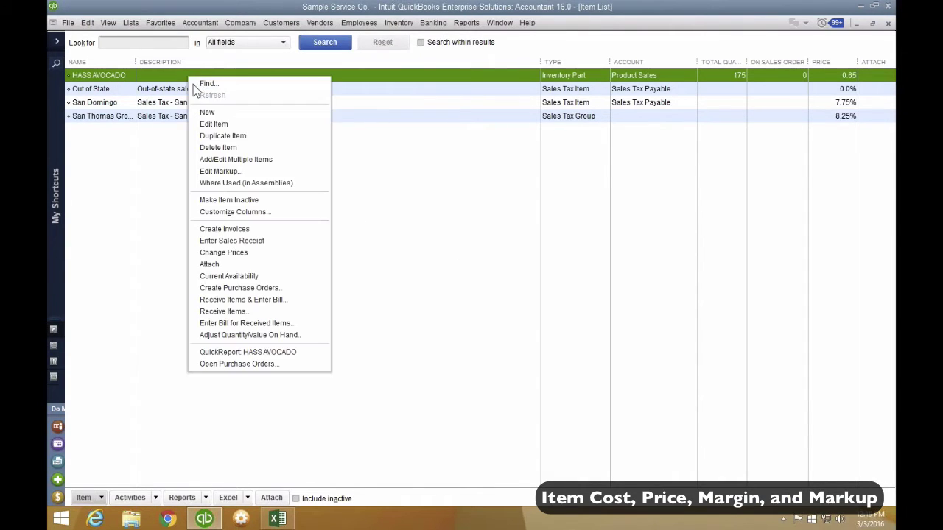
click(221, 125)
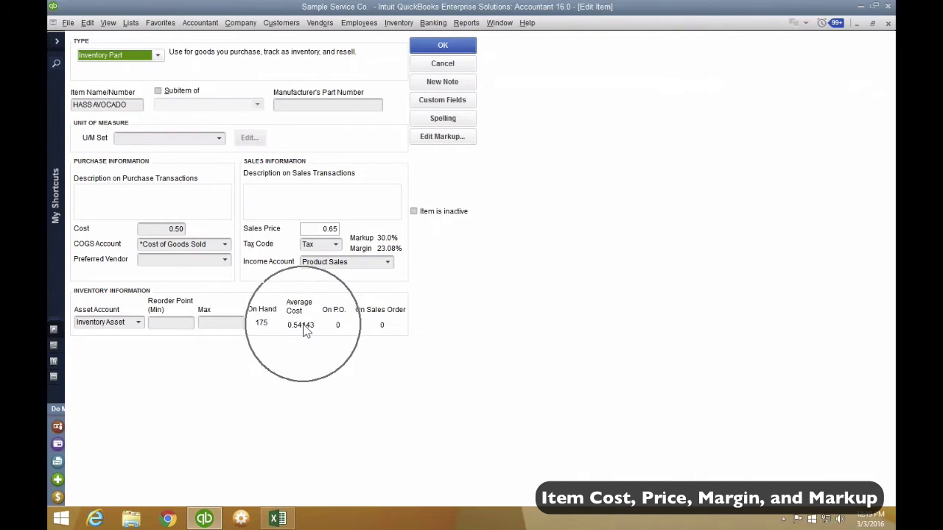
drag(153, 231, 185, 231)
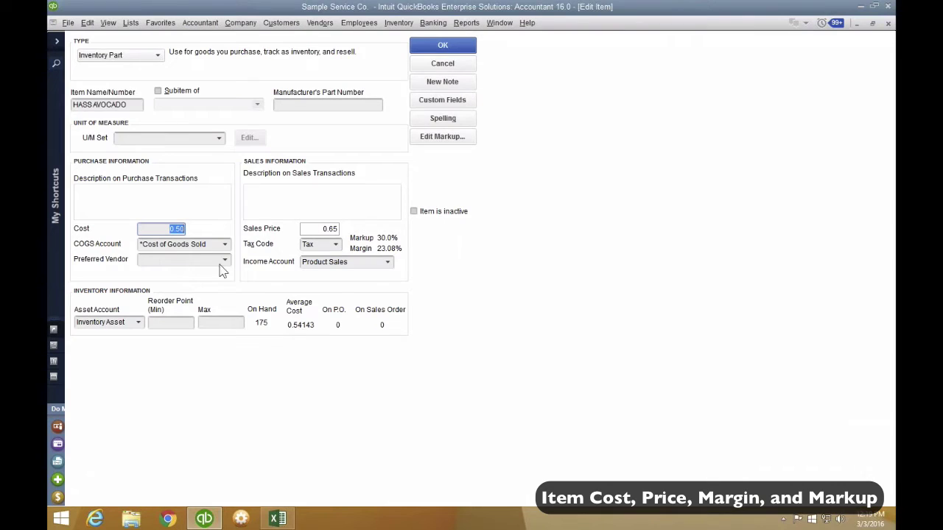
click(445, 43)
key(Escape)
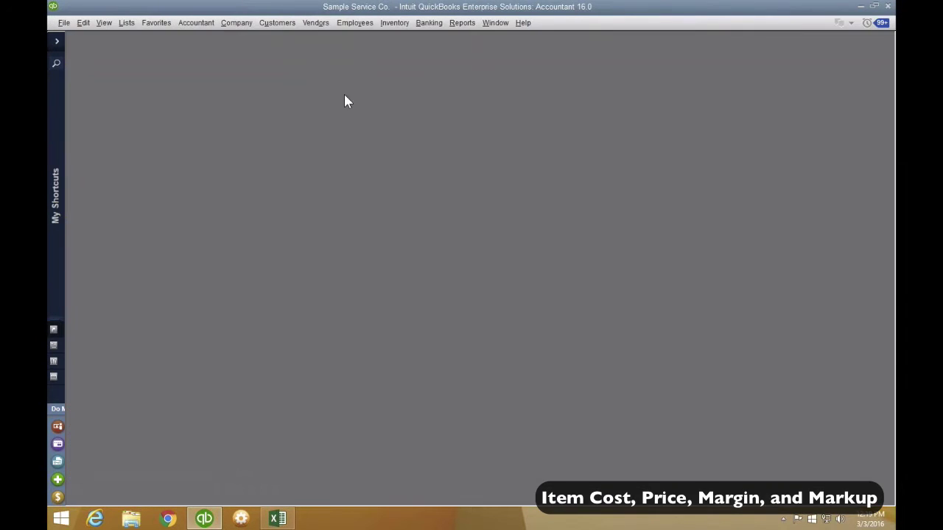
Step: Create an invoice for Customer 1 and get past the billable time and costs prompt without adding any
click(277, 22)
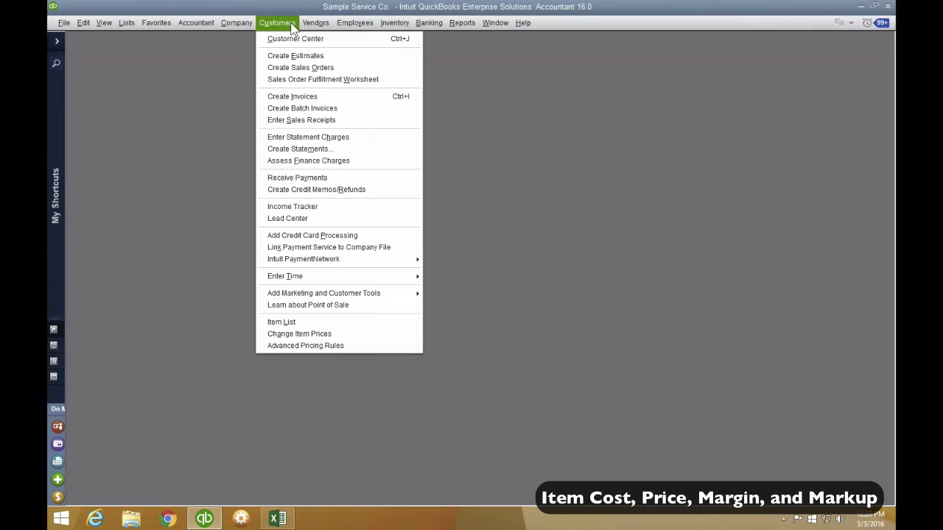
click(299, 98)
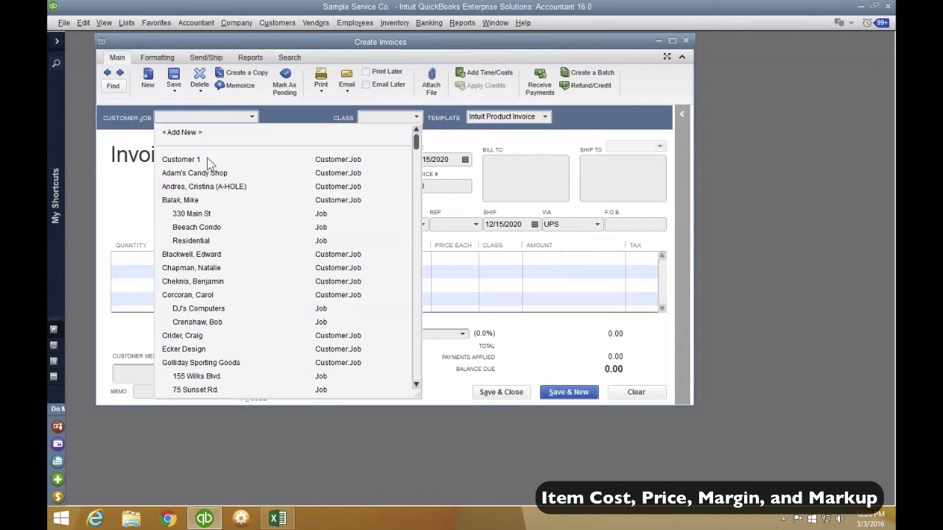
click(207, 159)
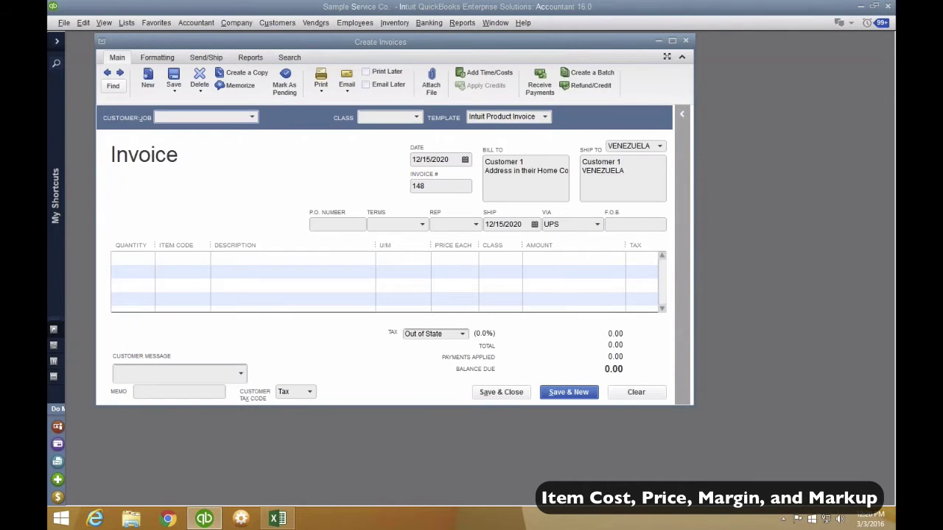
click(386, 96)
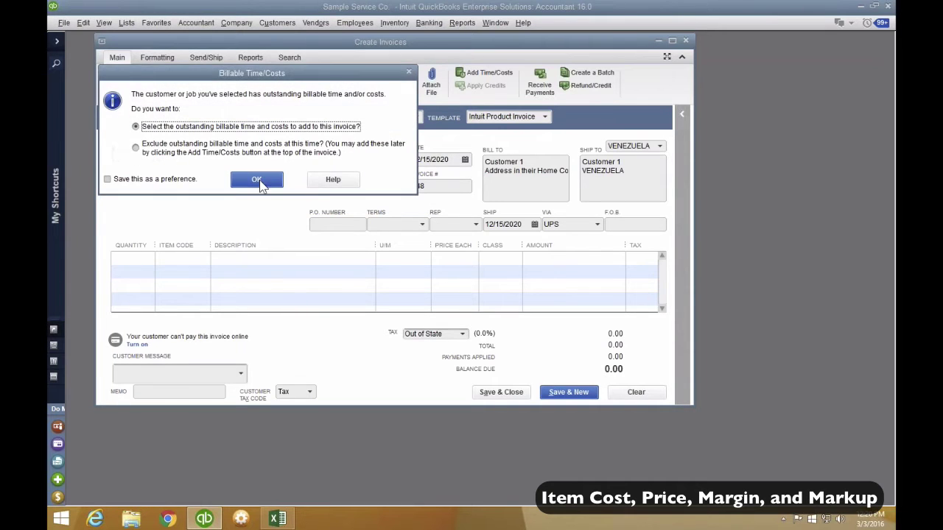
click(257, 178)
click(480, 341)
Step: Add 50 HASS AVOCADO to the invoice at a price of 0.69 each
click(193, 258)
click(203, 258)
click(193, 315)
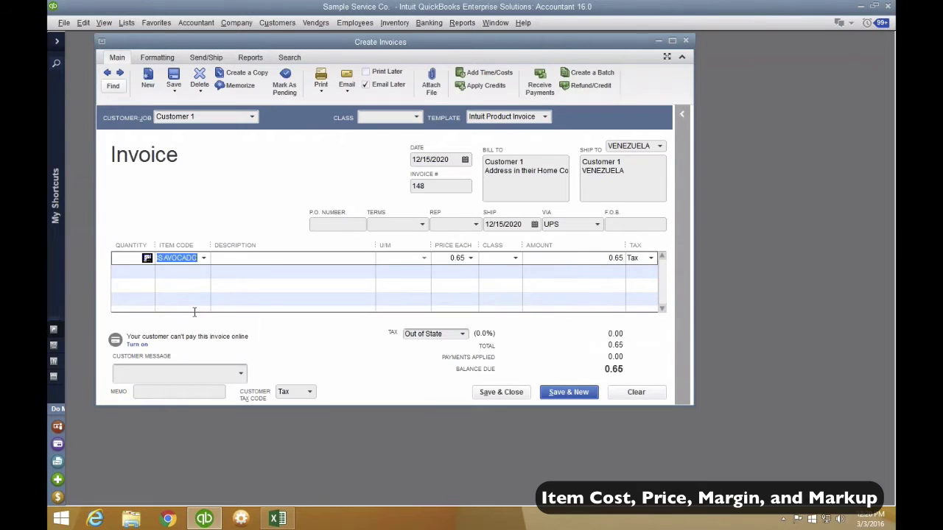
click(126, 258)
text(50)
key(Tab)
key(Tab)
key(Tab)
key(Tab)
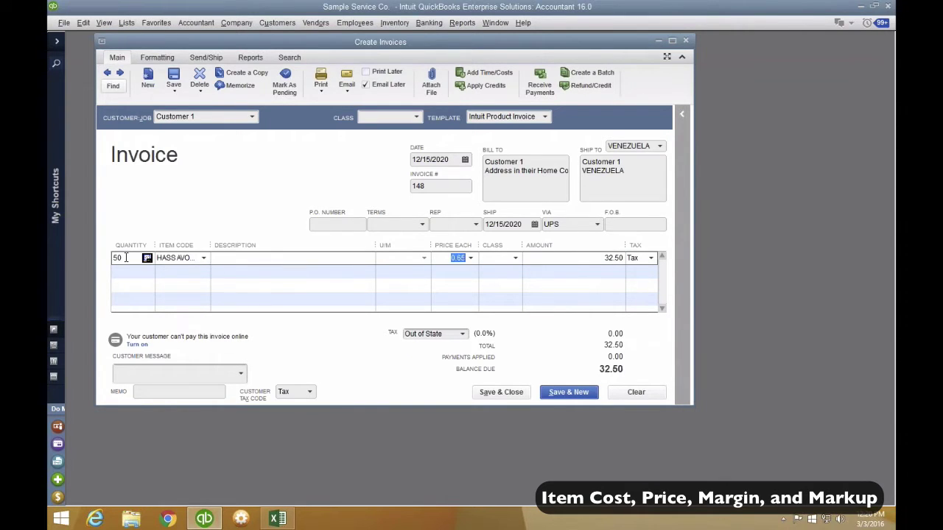
text(.69)
click(205, 269)
Step: Save the invoice without supplying email addresses and start a new blank one in the maximized window
click(174, 79)
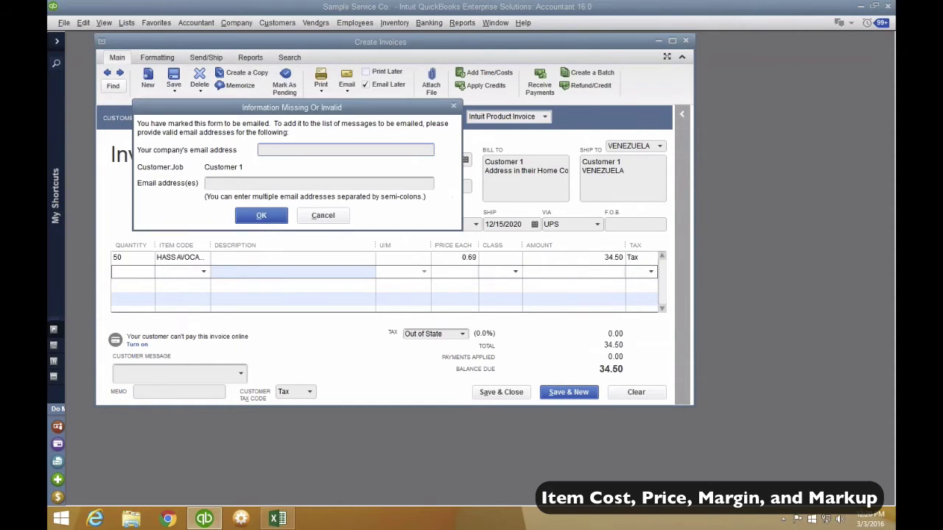
click(263, 216)
click(471, 166)
click(321, 215)
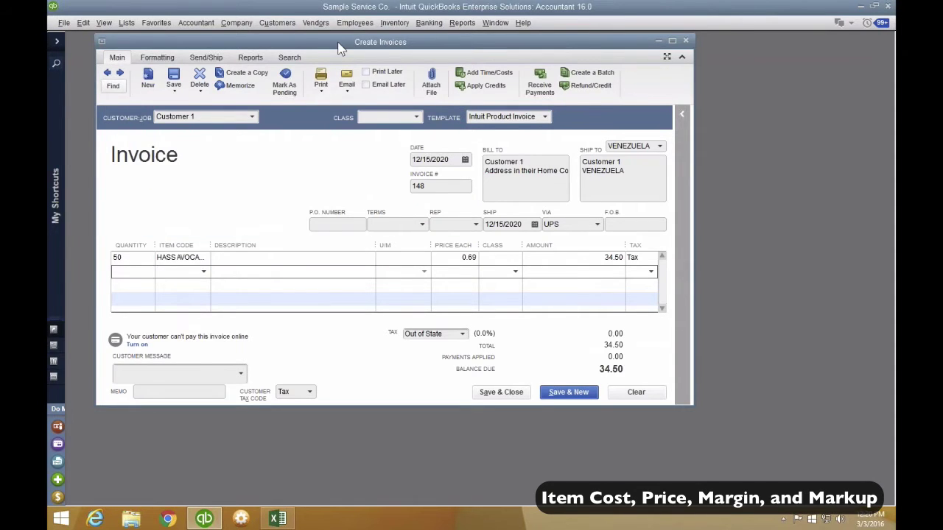
double_click(342, 43)
click(778, 494)
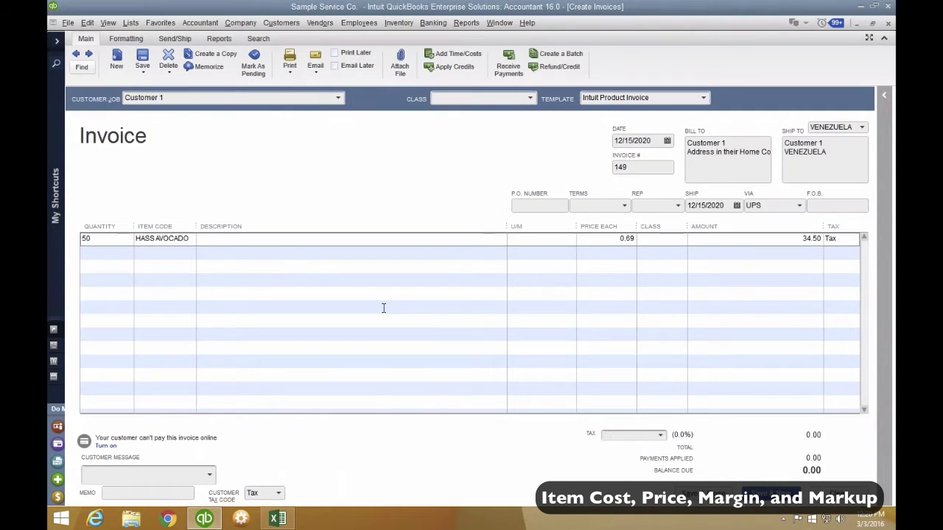
Step: Enter a quantity of 96 HASS AVOCADO on the new invoice's first line
click(99, 240)
text(96)
key(Tab)
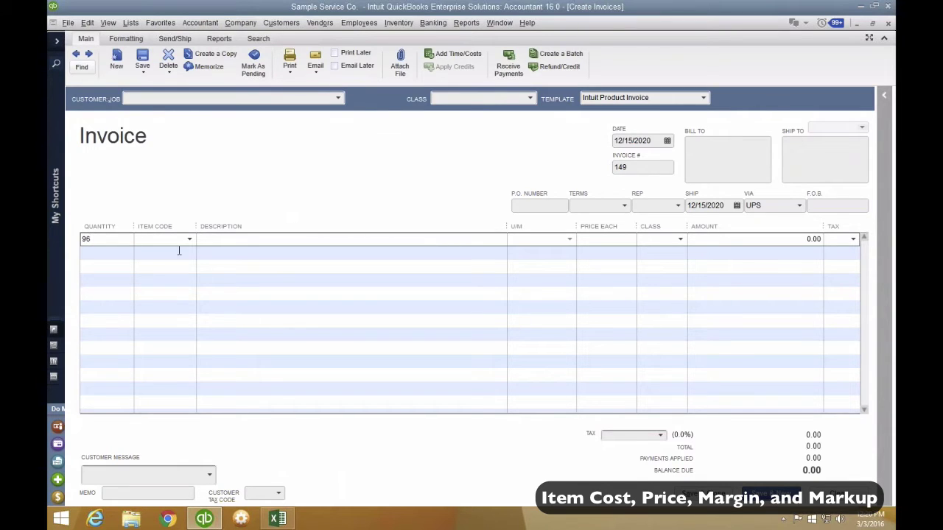
click(189, 239)
click(175, 299)
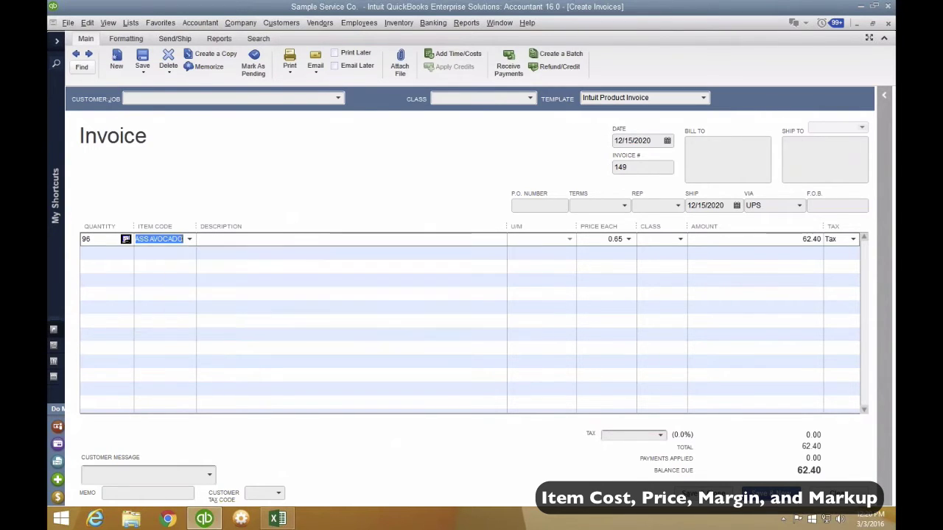
Step: Assign the invoice to Adam's Candy Shop, make its inactive tax item active, and dismiss the billable costs prompt
click(338, 98)
click(164, 155)
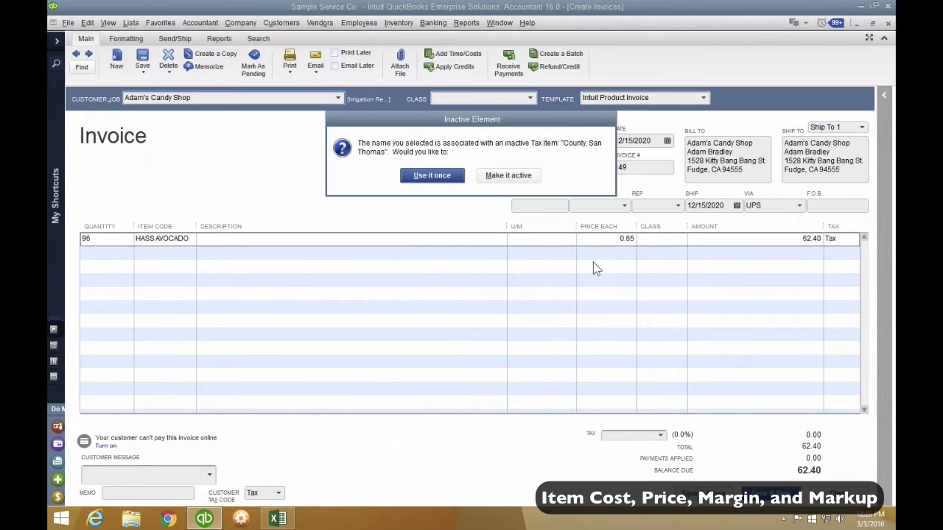
click(492, 176)
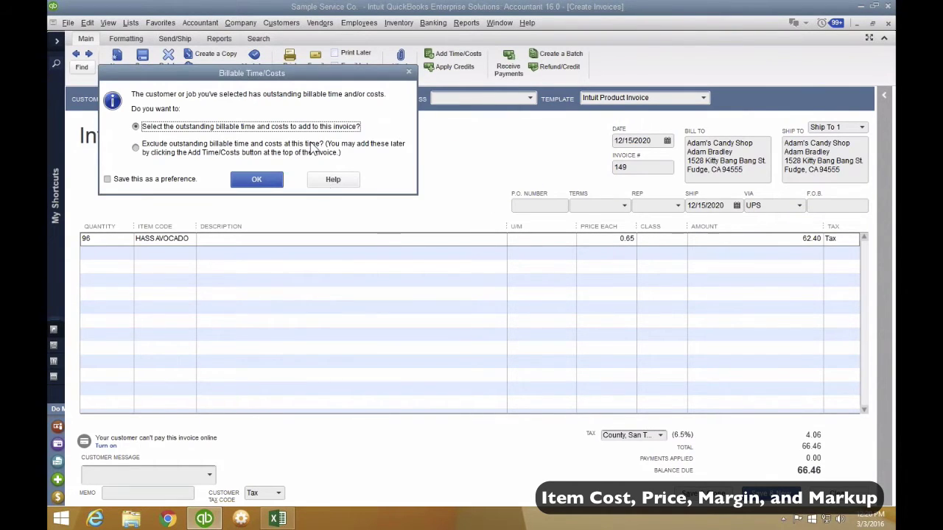
click(409, 72)
Step: Set the HASS AVOCADO price to 0.63 each on the invoice, then save and close it
click(579, 242)
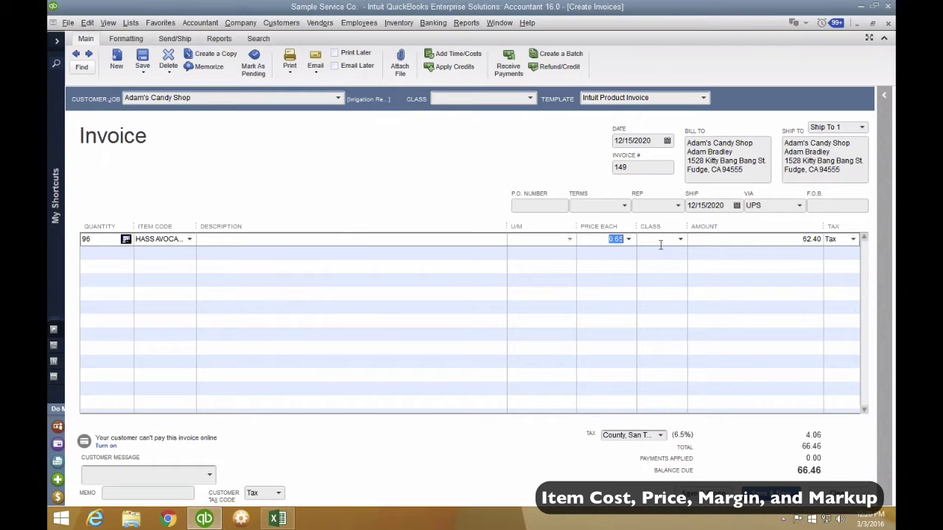
text(.6)
click(545, 252)
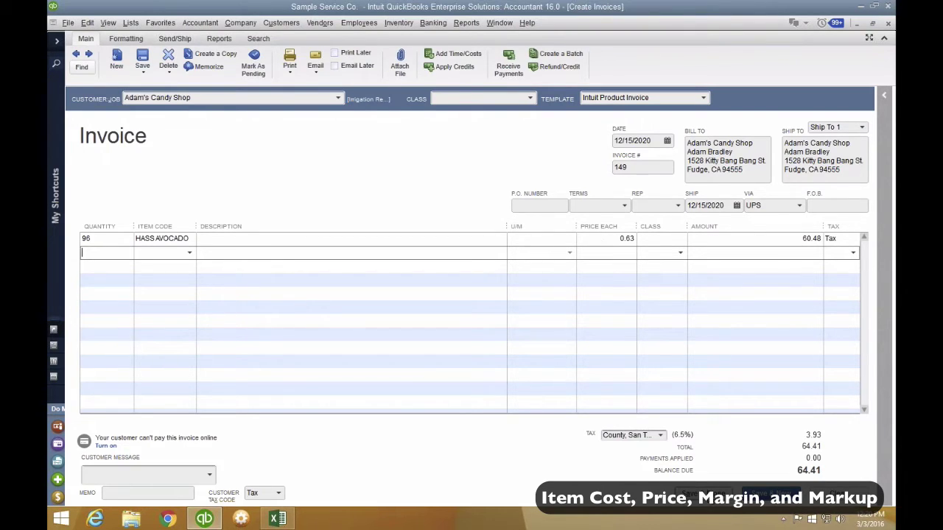
click(703, 493)
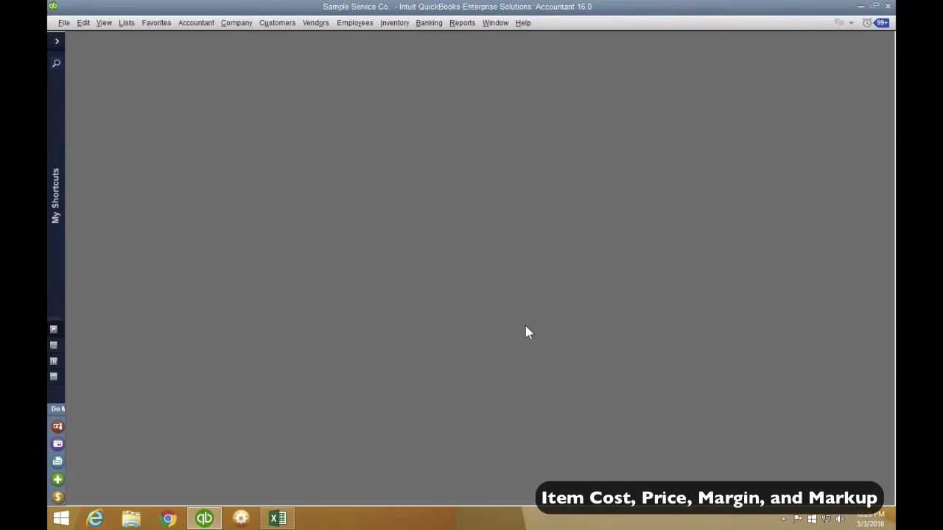
Step: Open the Sales by Item Summary report
click(467, 23)
mouse_move(509, 162)
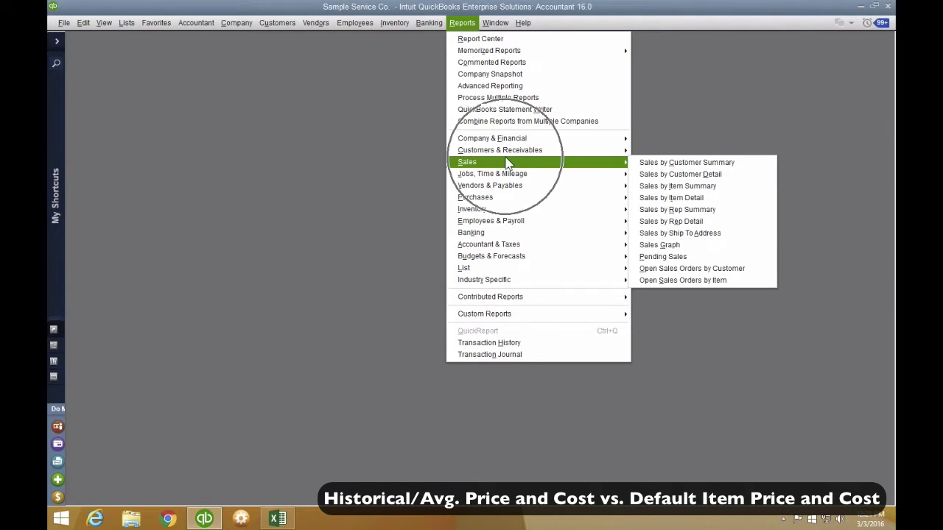
click(692, 186)
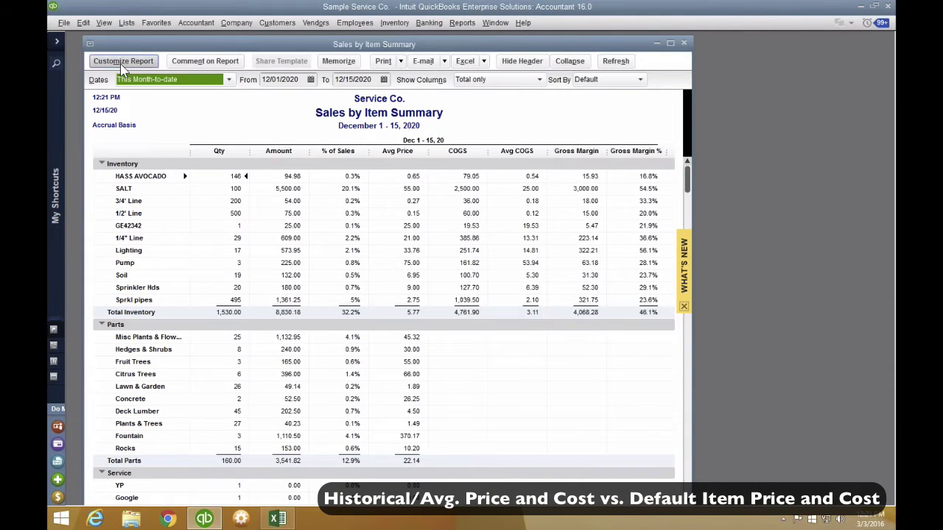
Step: Remove the COGS subcolumns from the Sales by Item Summary report and narrow its window to fit the remaining columns
click(120, 64)
click(137, 293)
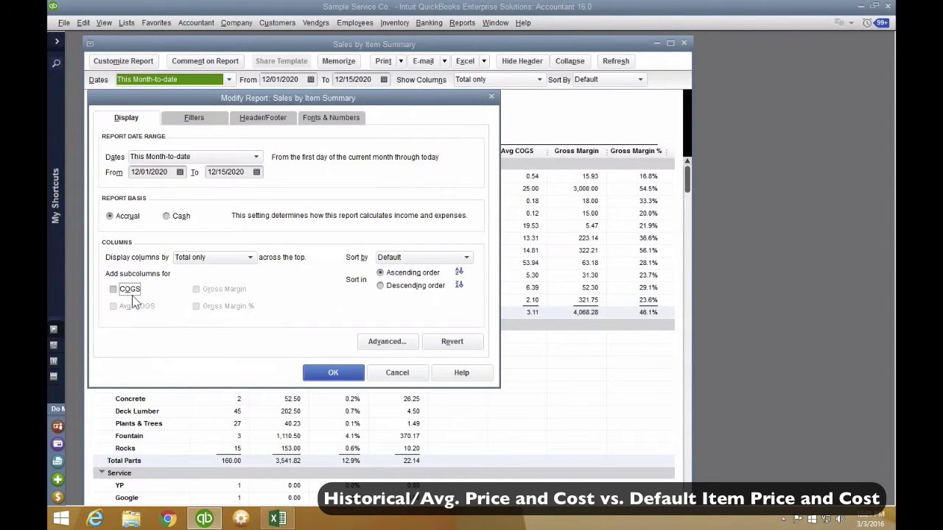
click(336, 372)
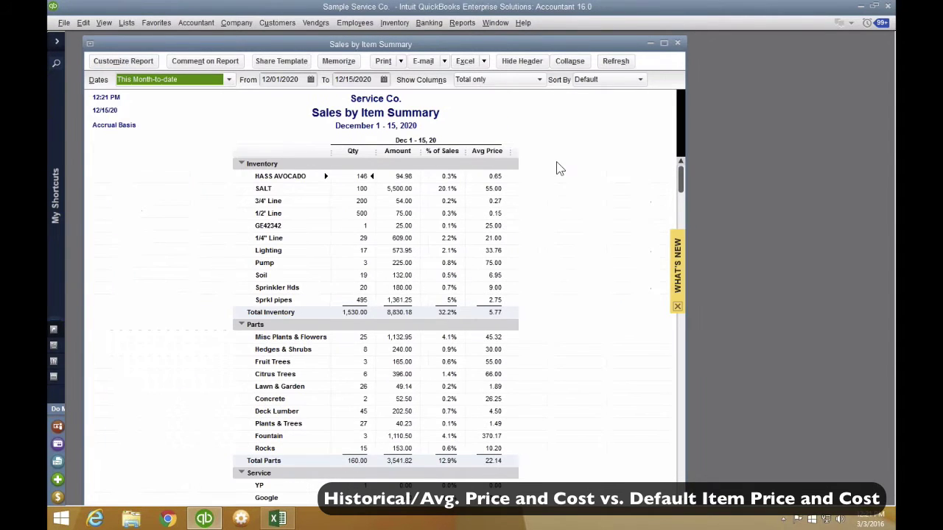
click(495, 182)
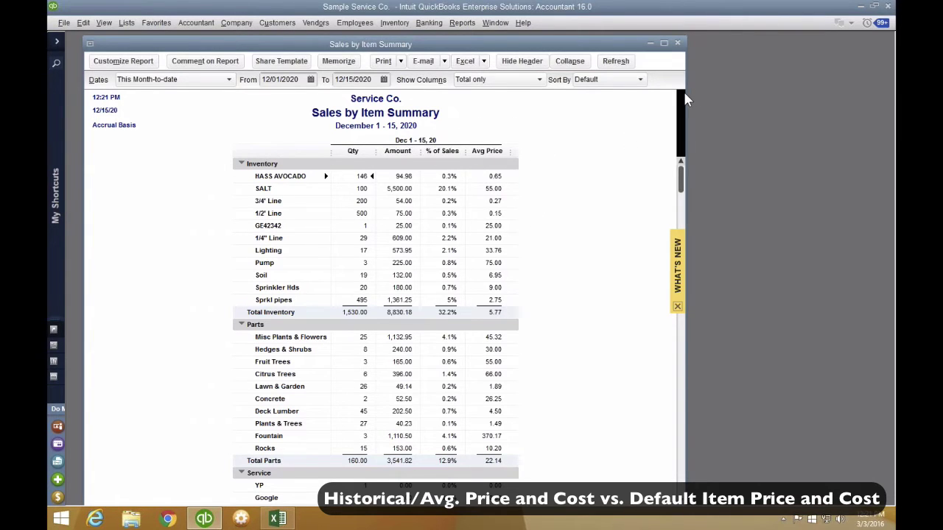
drag(683, 91, 430, 91)
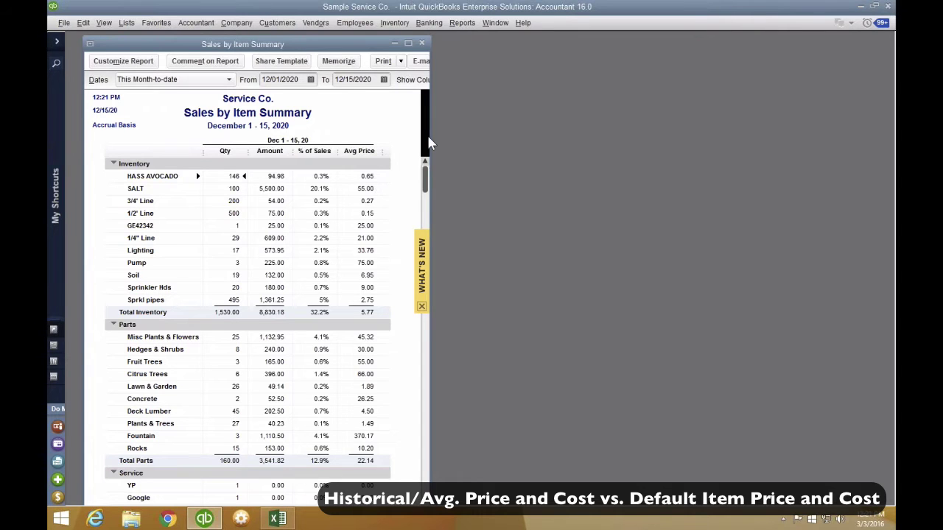
drag(429, 140, 406, 140)
Step: Open the Item Price List report and shift its window away from the sales summary
click(462, 23)
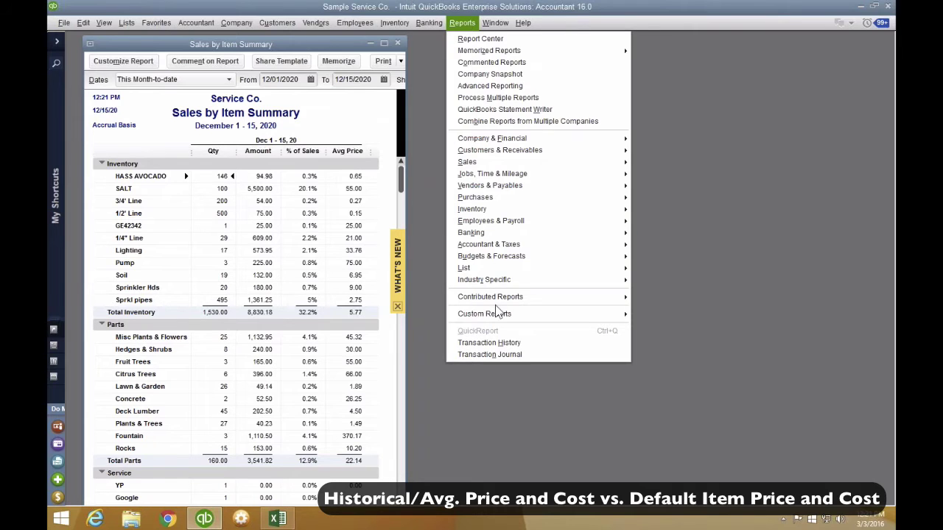
mouse_move(498, 271)
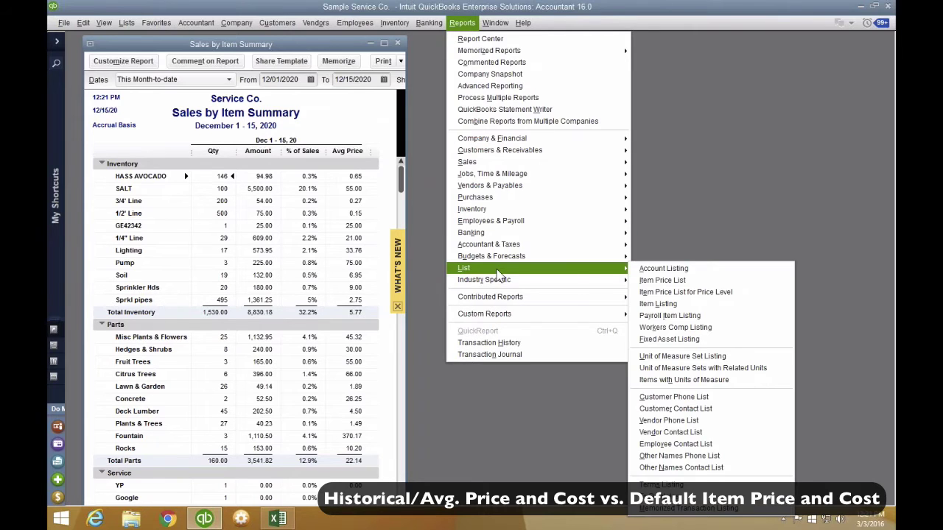
click(680, 281)
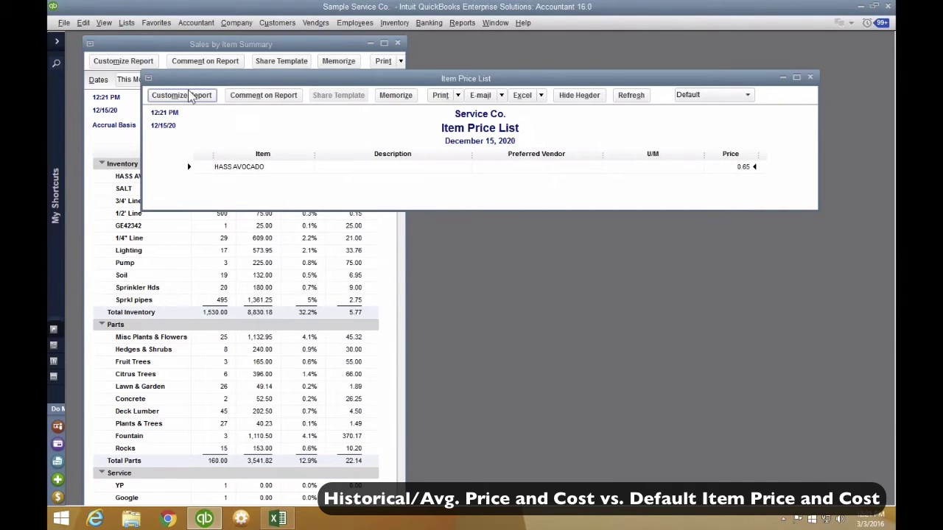
drag(221, 79, 367, 39)
Step: Set the Item Price List's Active Status filter to All
click(319, 62)
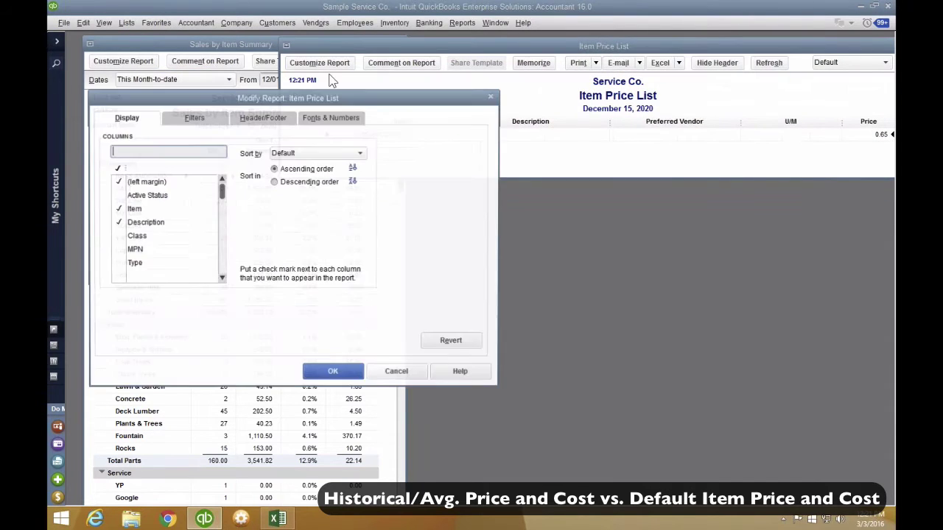
click(150, 210)
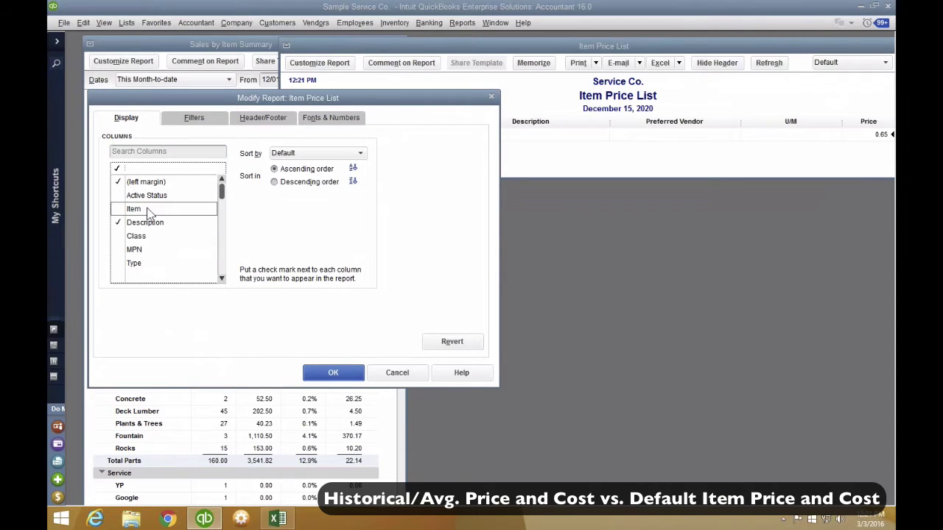
click(195, 118)
click(404, 171)
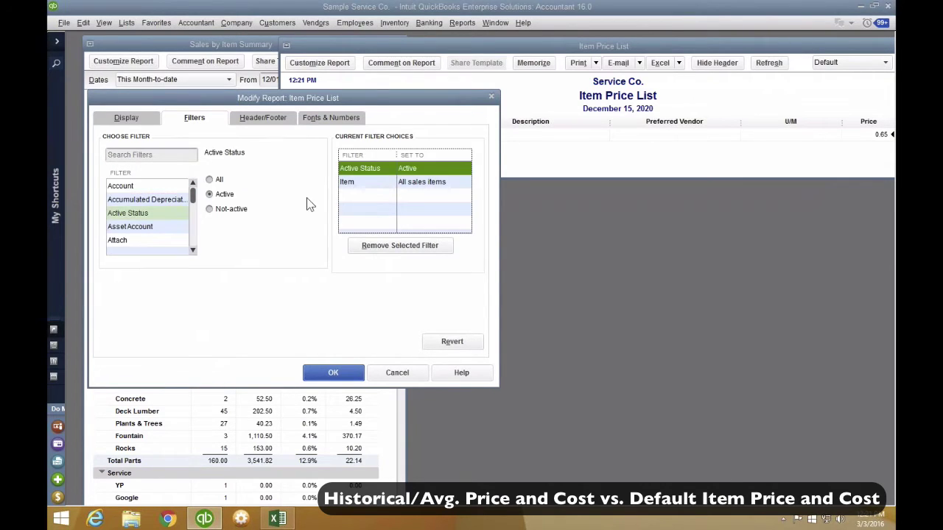
click(212, 179)
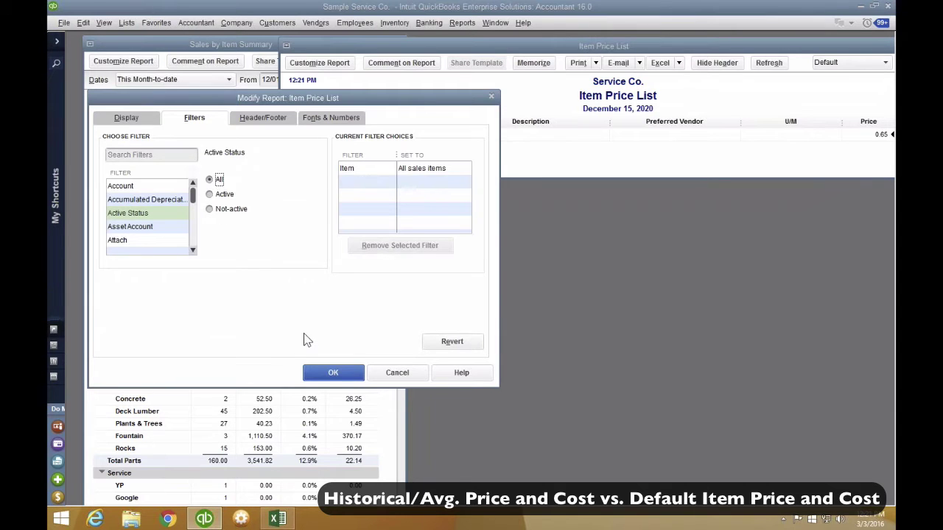
click(333, 372)
Step: Filter the Item Price List report to all inventory items
drag(255, 43, 478, 52)
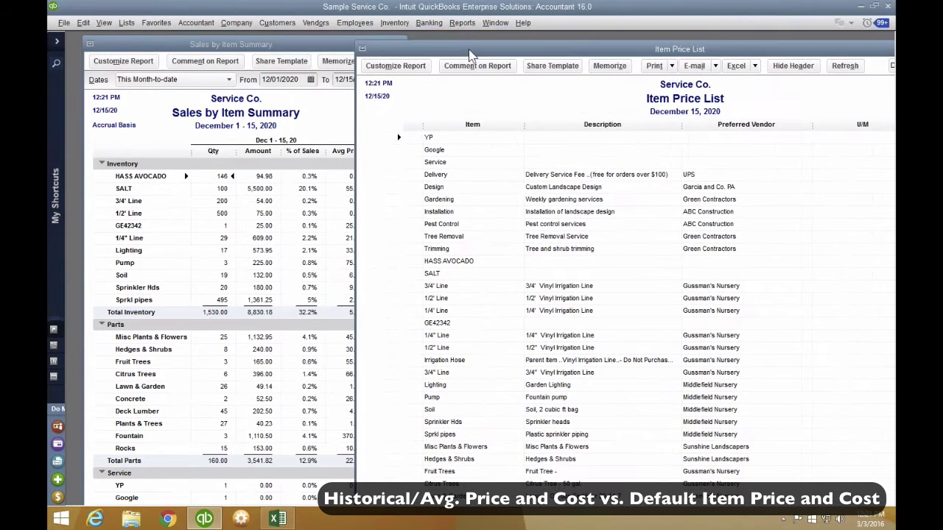
click(399, 64)
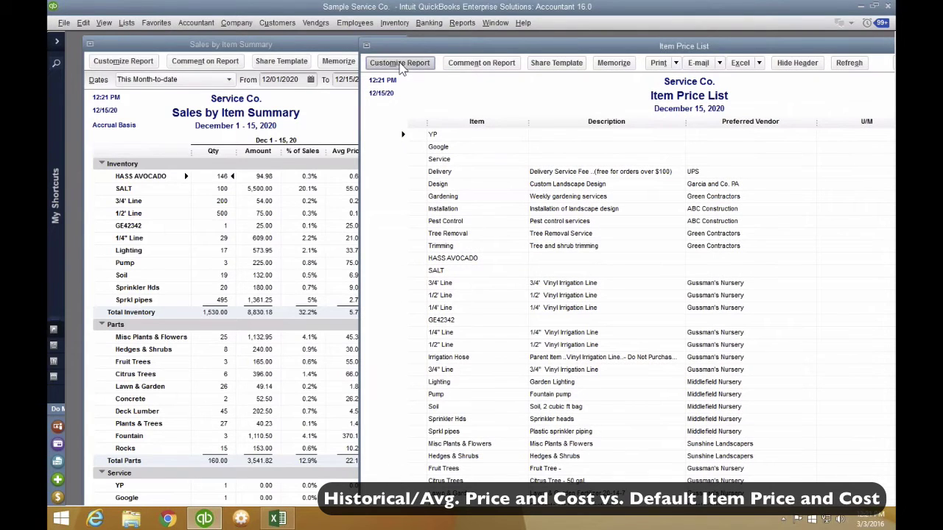
click(193, 118)
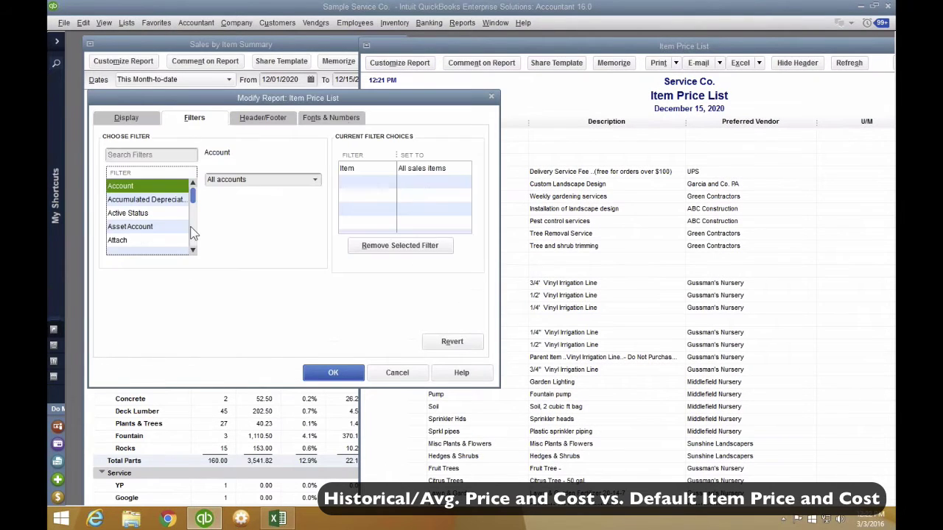
click(372, 169)
click(314, 180)
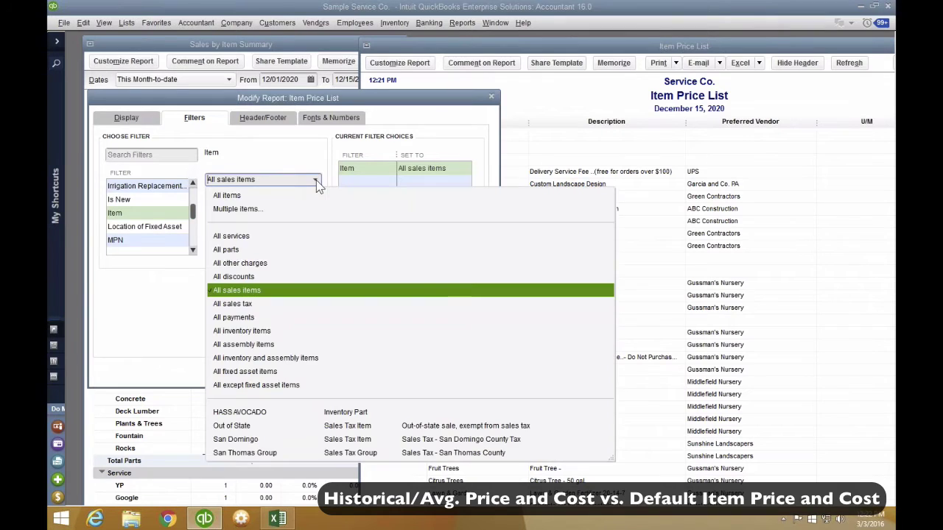
click(249, 333)
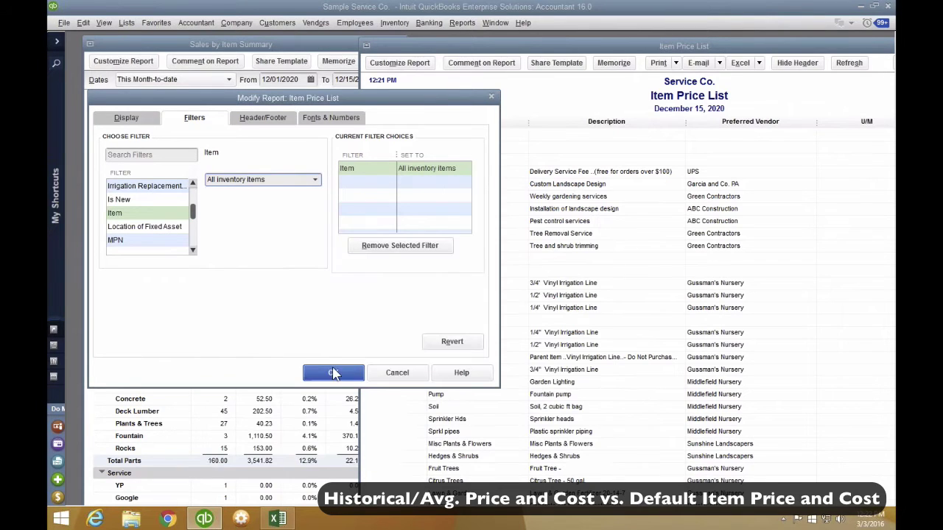
click(333, 373)
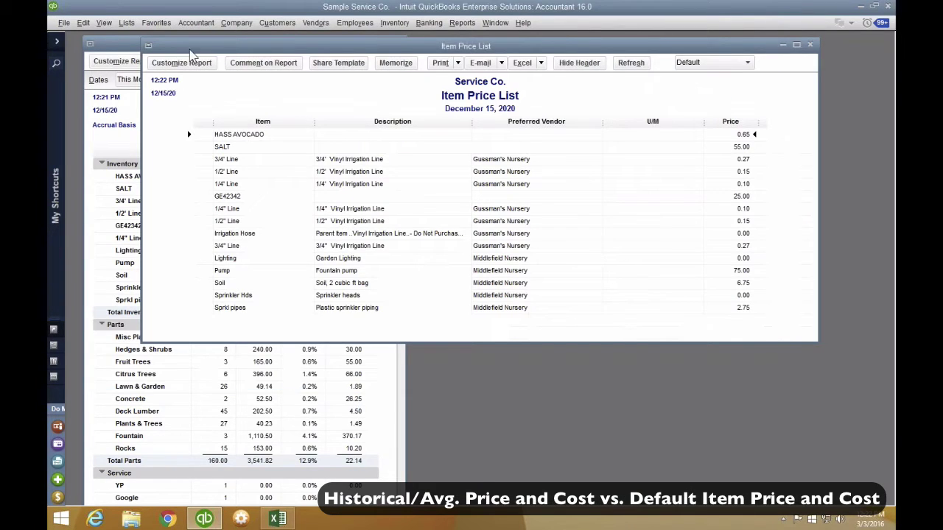
Step: Move the Price column ahead of Item in the Item Price List, and narrow both that column and the report window
drag(736, 120, 199, 123)
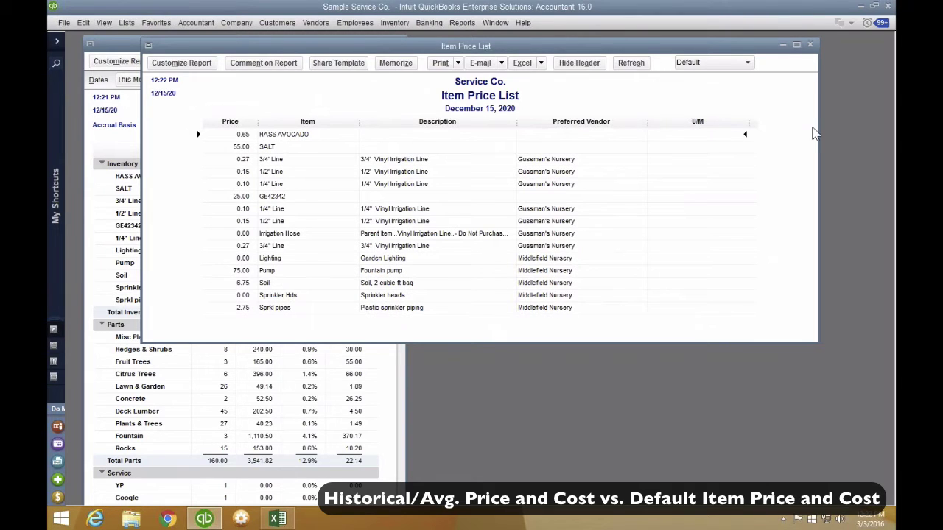
drag(817, 133, 305, 132)
drag(205, 122, 185, 122)
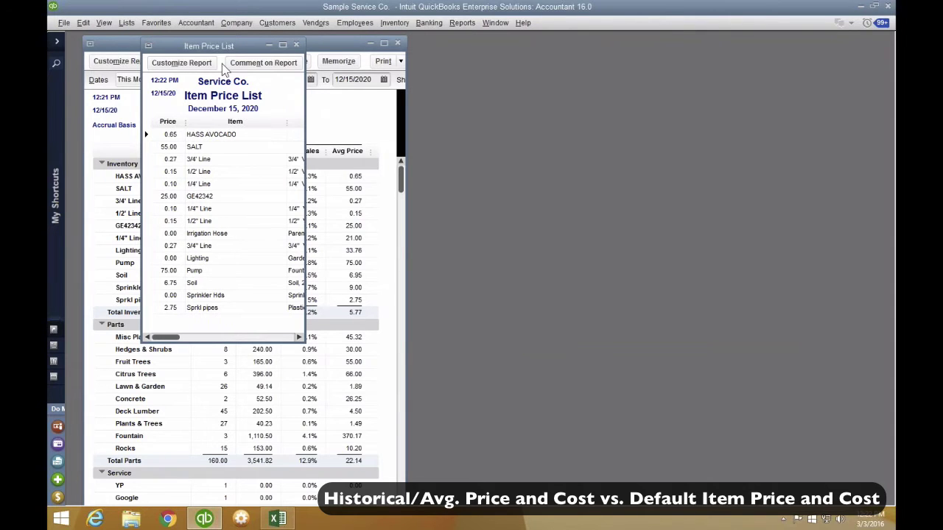
Step: Place the Item Price List beside the sales summary and compare HASS AVOCADO's average price with its list price
drag(209, 47, 439, 85)
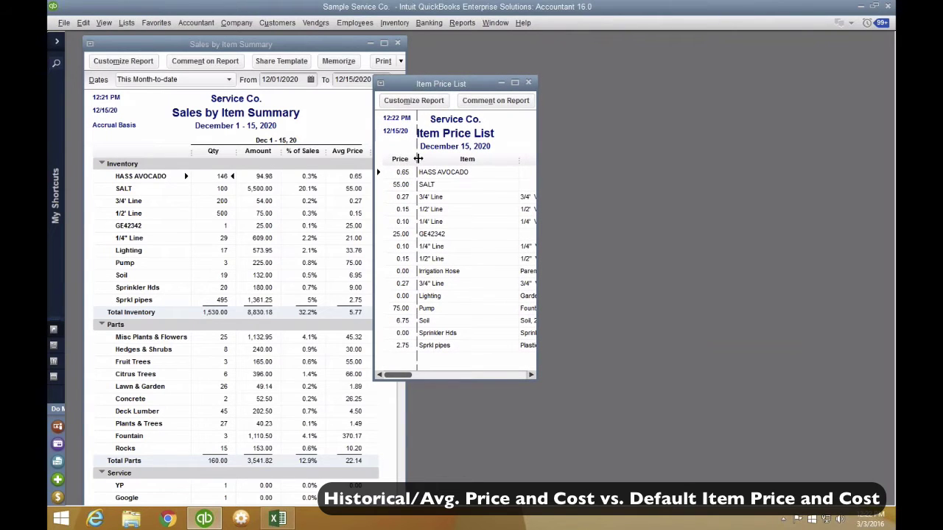
drag(420, 159, 417, 158)
drag(480, 89, 488, 90)
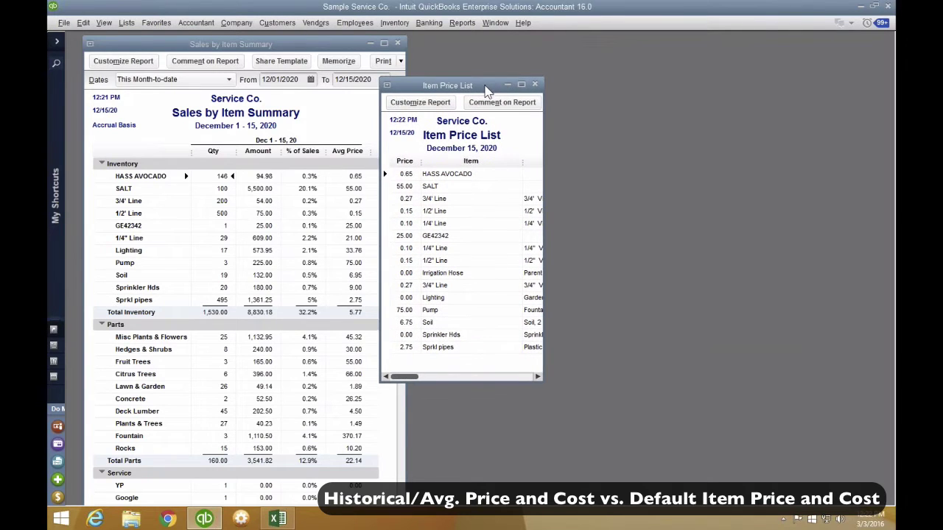
click(355, 184)
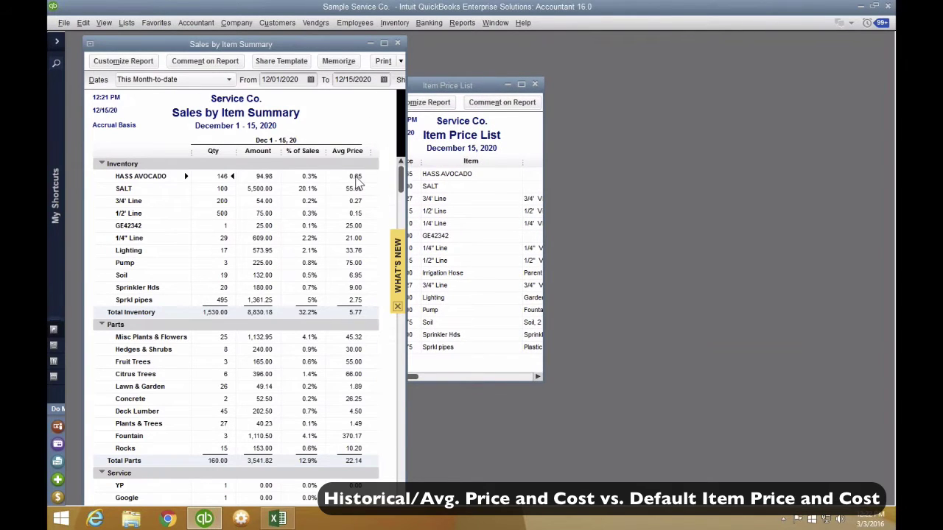
click(530, 141)
key(ctrl)
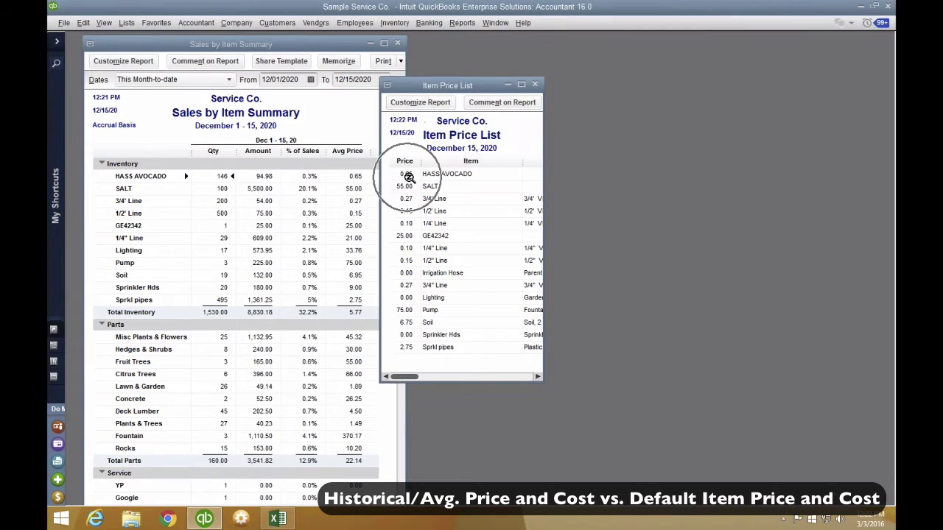
click(407, 176)
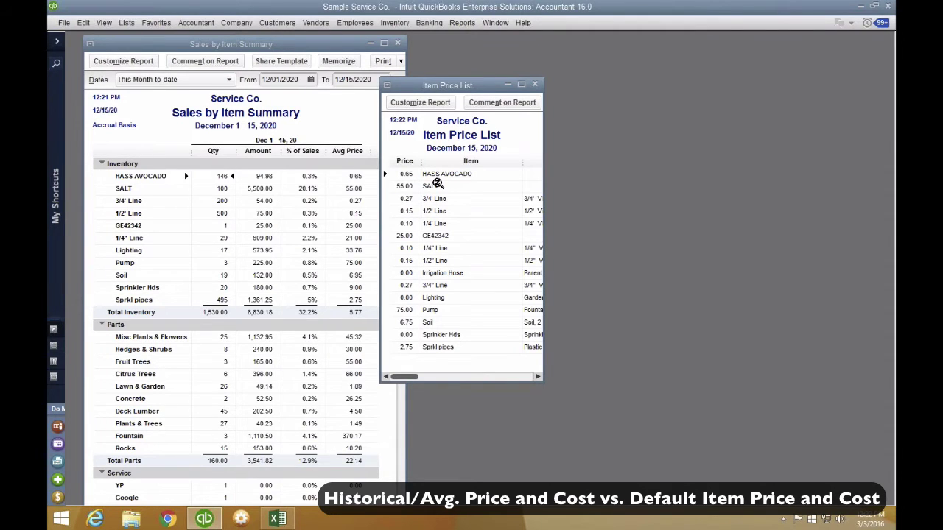
click(360, 189)
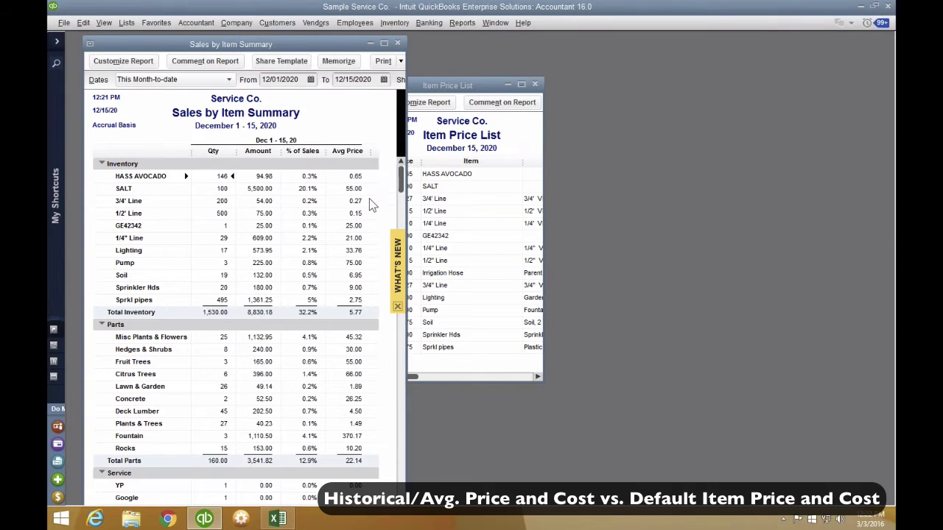
Step: From the HASS AVOCADO sales detail, set the price on Customer 1's invoice to 0.62 each and save the change
double_click(219, 176)
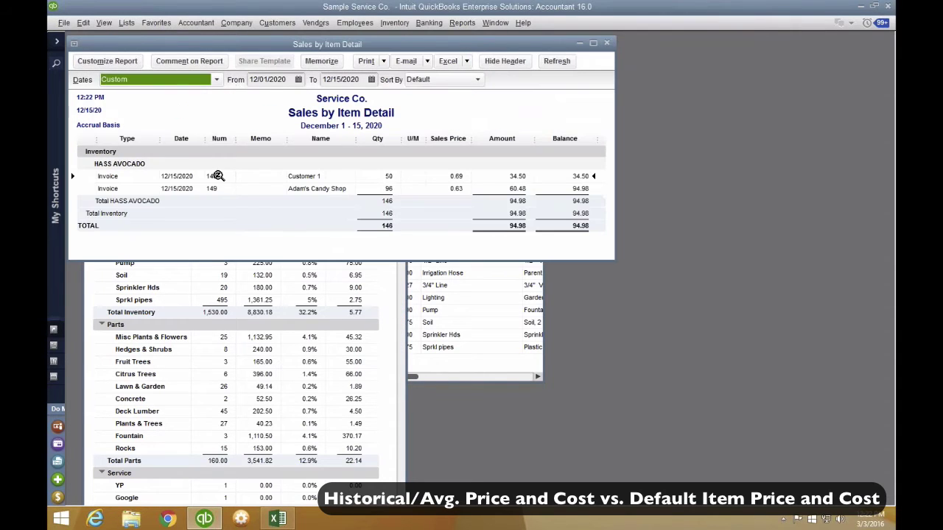
double_click(182, 178)
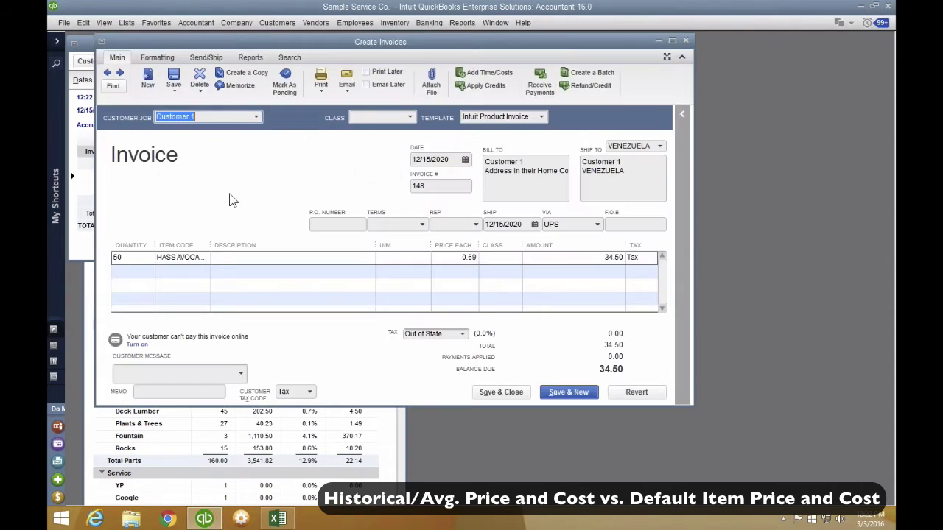
click(463, 257)
key(BackSpace)
text(.62)
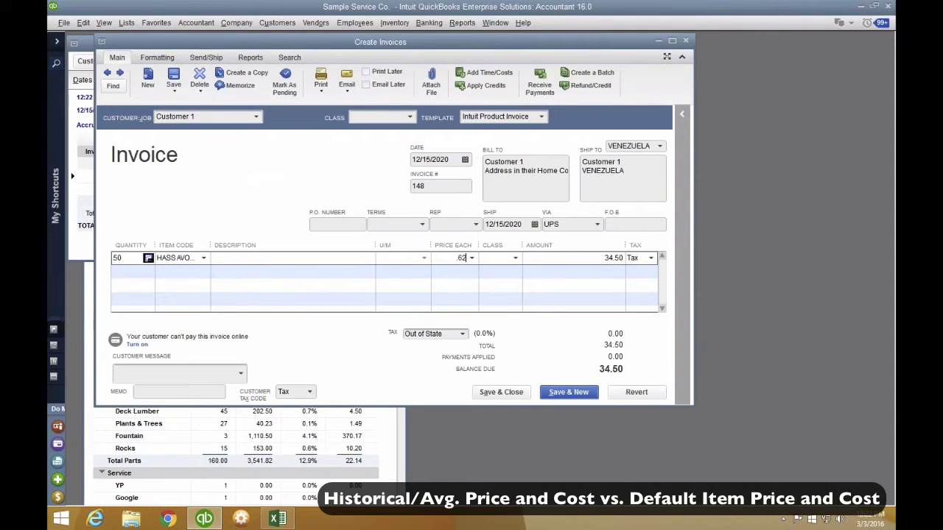
click(483, 391)
click(435, 172)
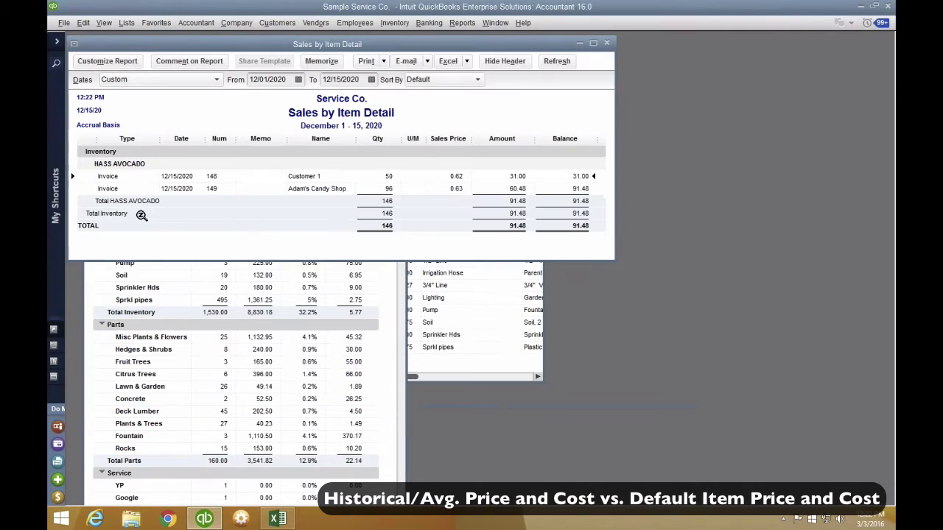
Step: Set the HASS AVOCADO price on the Adam's Candy Shop invoice to 0.59, save it, and close the sales detail report
double_click(165, 186)
click(465, 257)
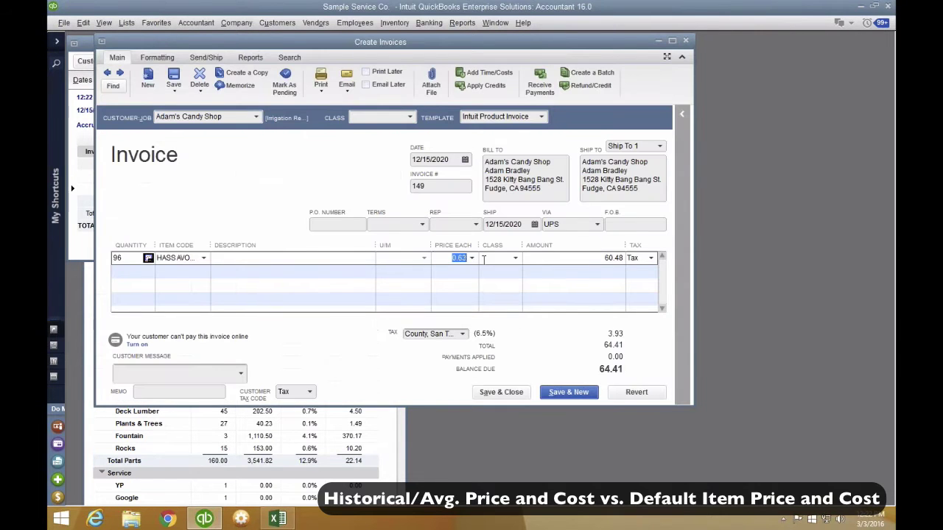
key(BackSpace)
click(501, 392)
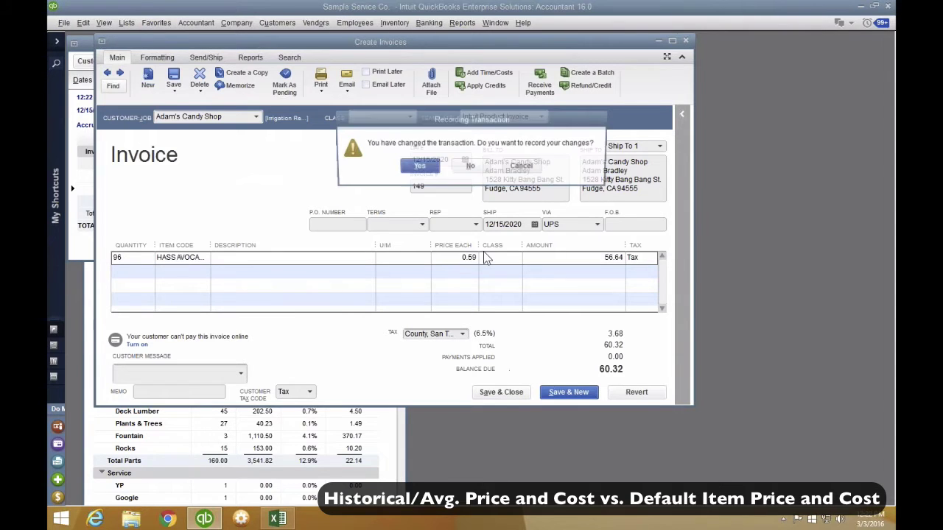
key(Return)
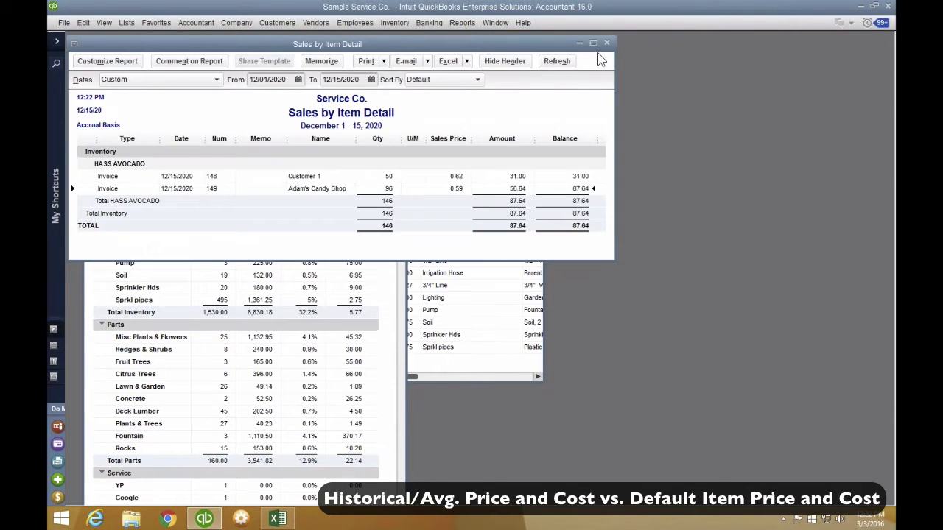
click(606, 44)
Step: Compare HASS AVOCADO's recalculated average price in the sales summary with its default price in the Item Price List
click(450, 88)
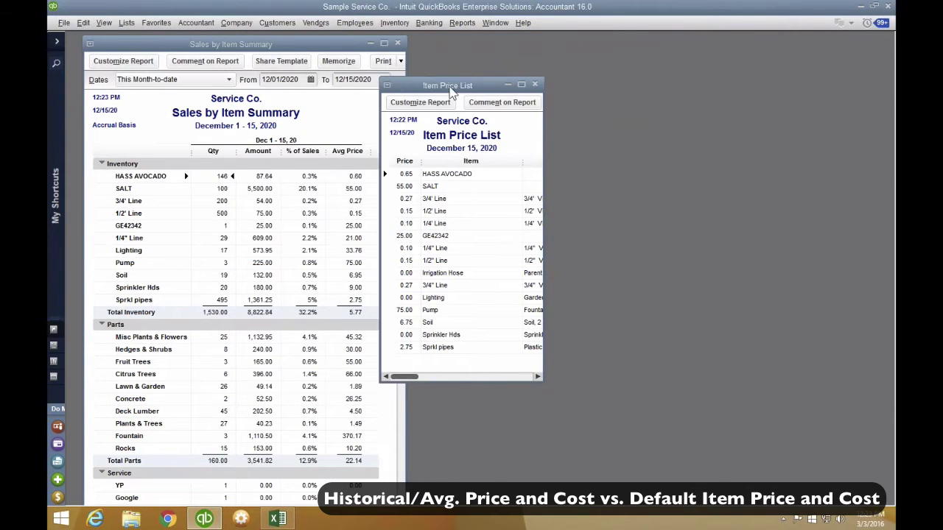
drag(450, 90, 444, 92)
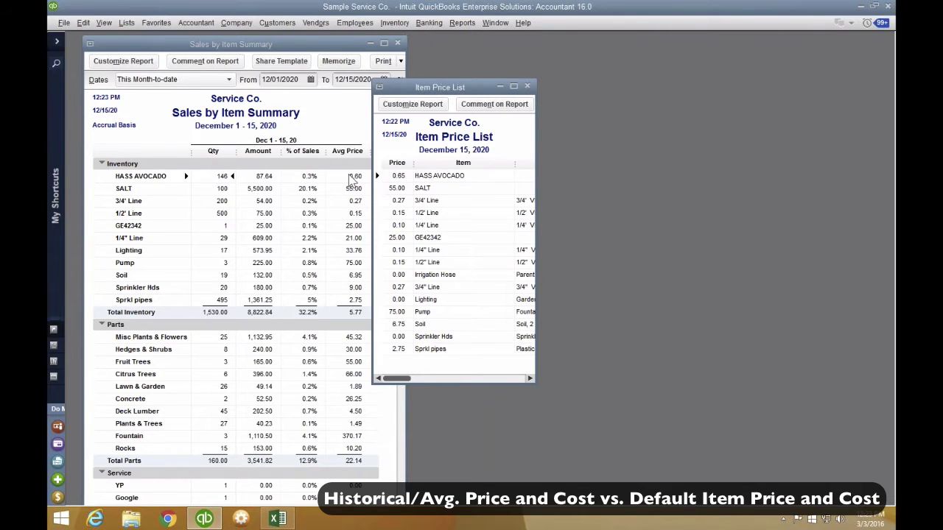
click(356, 181)
click(513, 142)
Step: Widen the Sales by Item Summary and add the COGS and Avg. COGS subcolumns to it
drag(453, 88, 663, 86)
drag(405, 136, 557, 137)
click(124, 62)
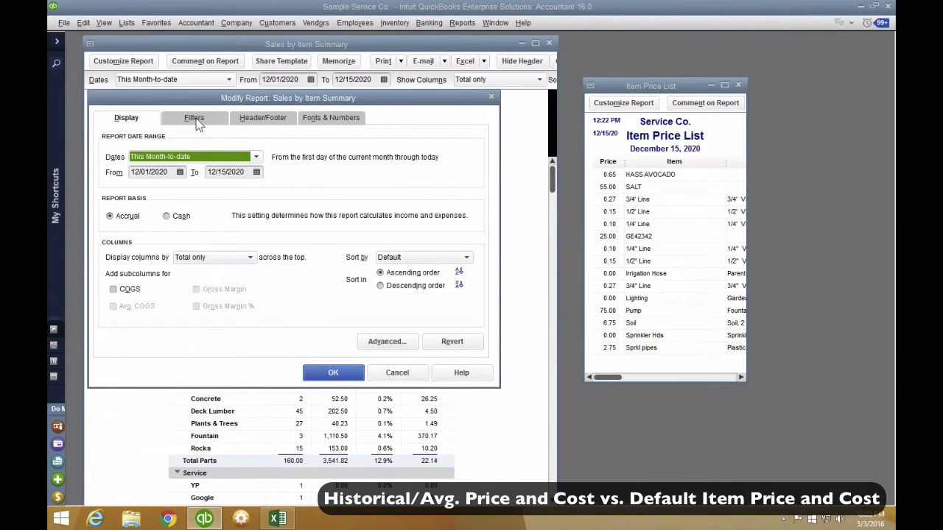
click(121, 291)
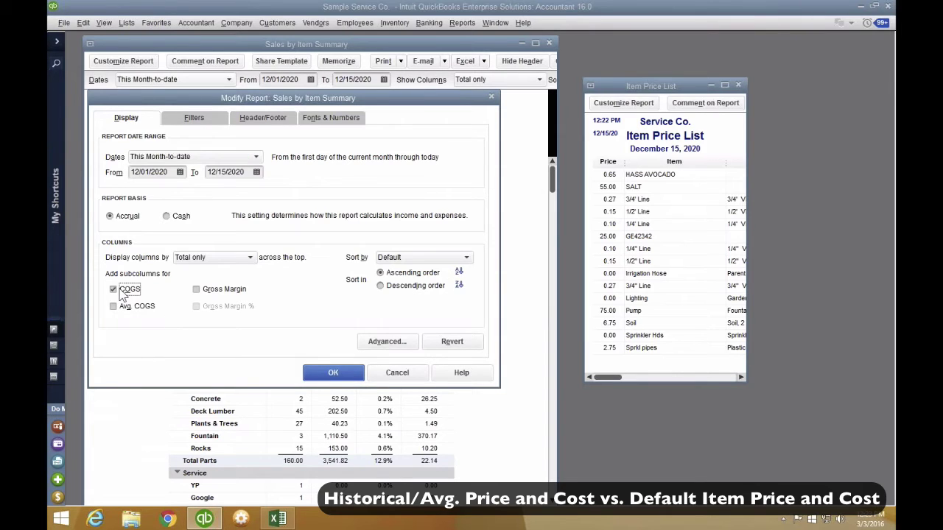
click(125, 313)
click(333, 372)
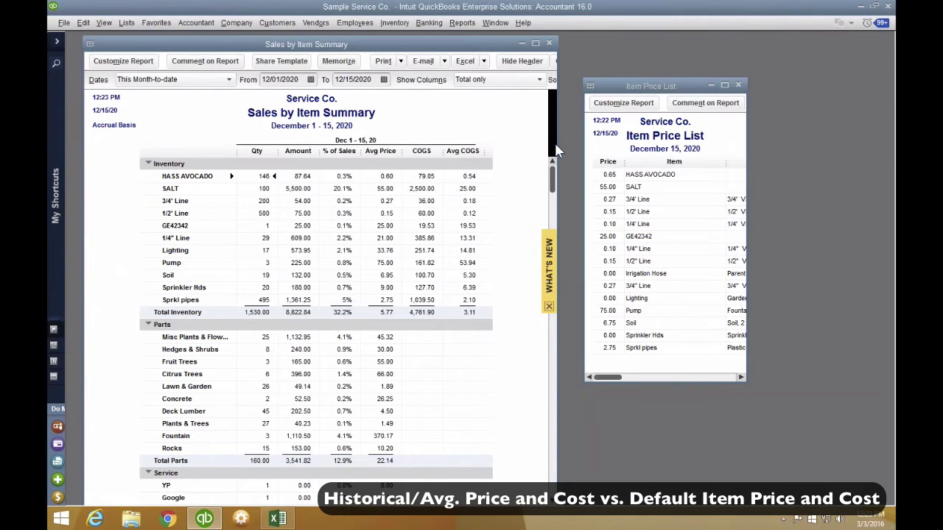
Step: Fit the sales summary and Item Price List side by side, and add the Cost column to the price list
drag(559, 145, 475, 145)
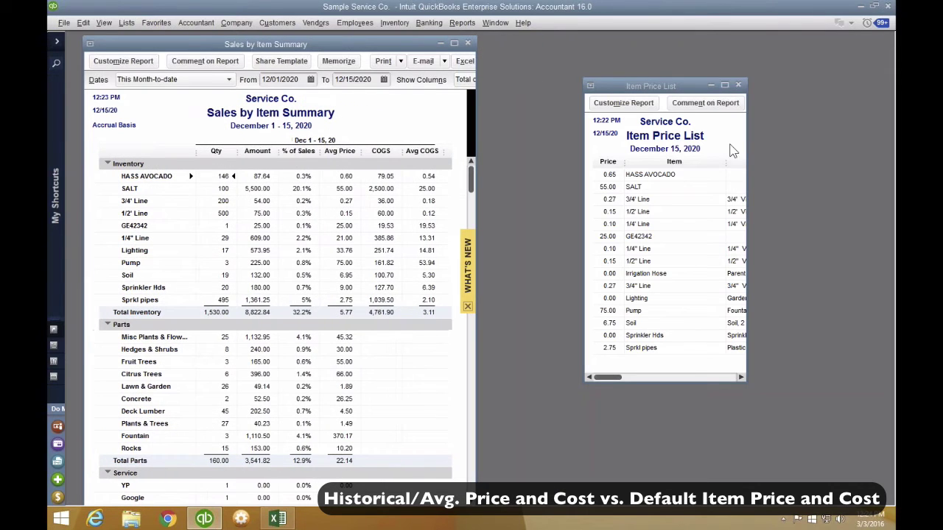
drag(747, 147, 893, 148)
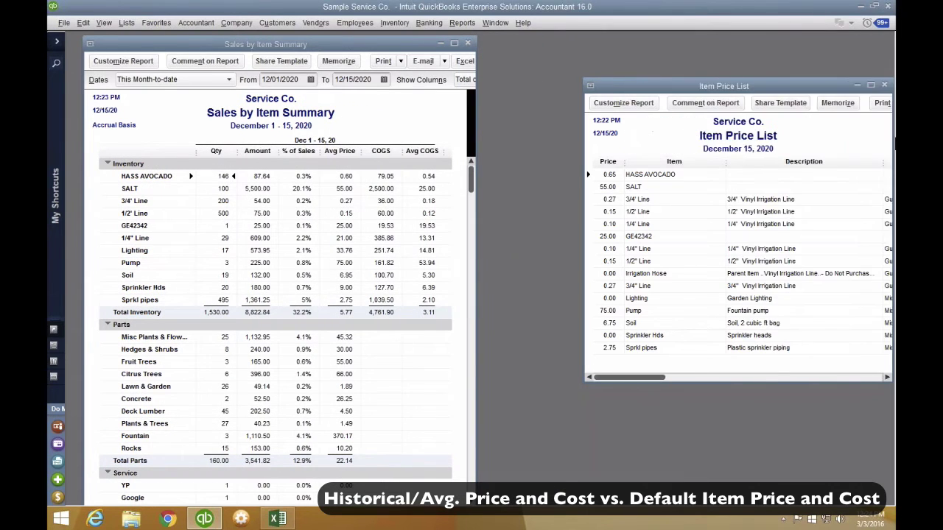
drag(728, 86, 651, 61)
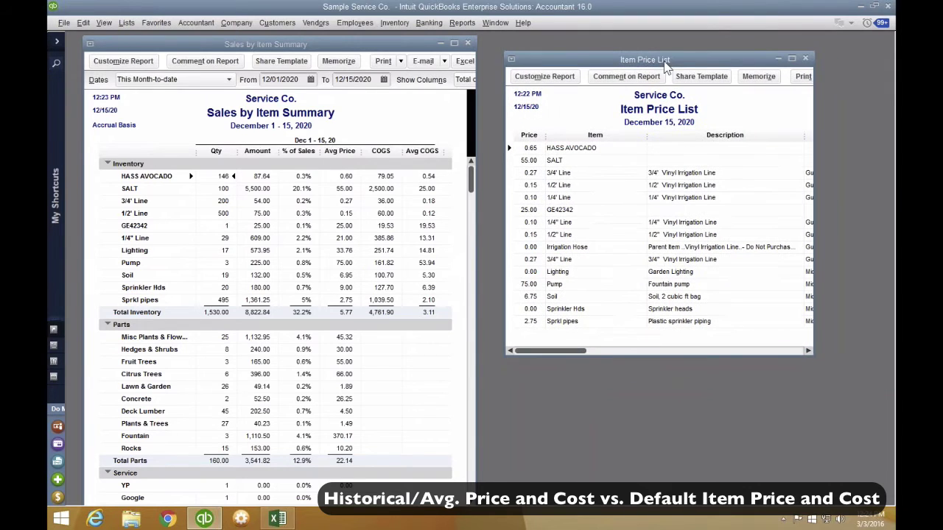
click(536, 78)
click(147, 152)
text(cos)
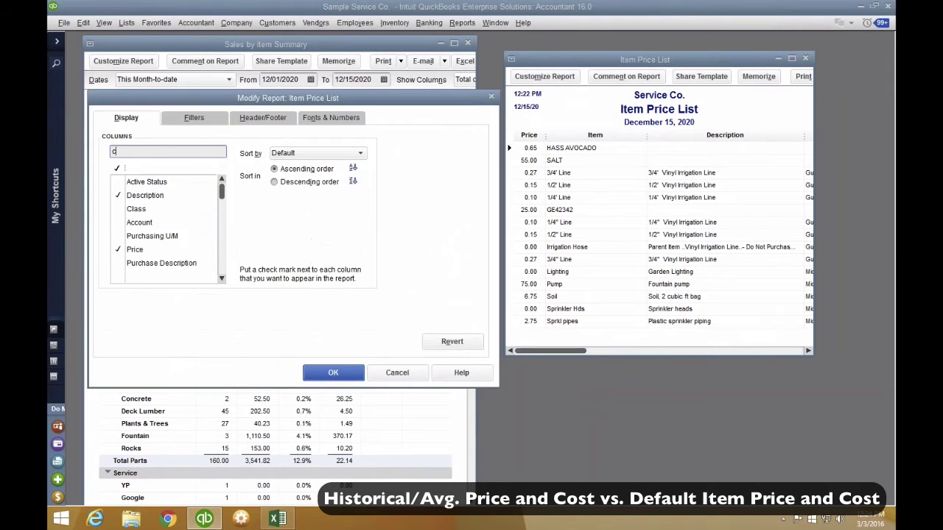
click(134, 182)
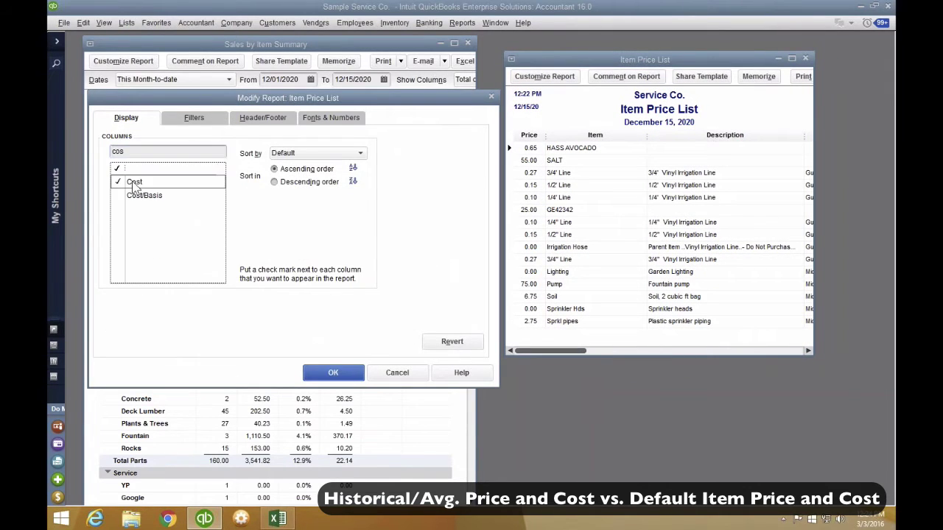
click(325, 373)
Step: Move the Cost column ahead of Price in the Item Price List and place the report next to the sales summary
drag(560, 351, 799, 351)
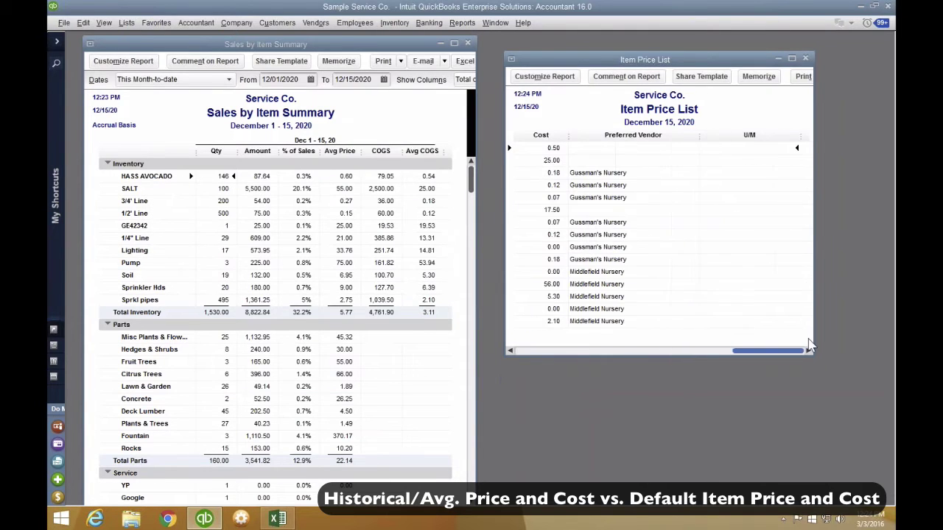
click(791, 58)
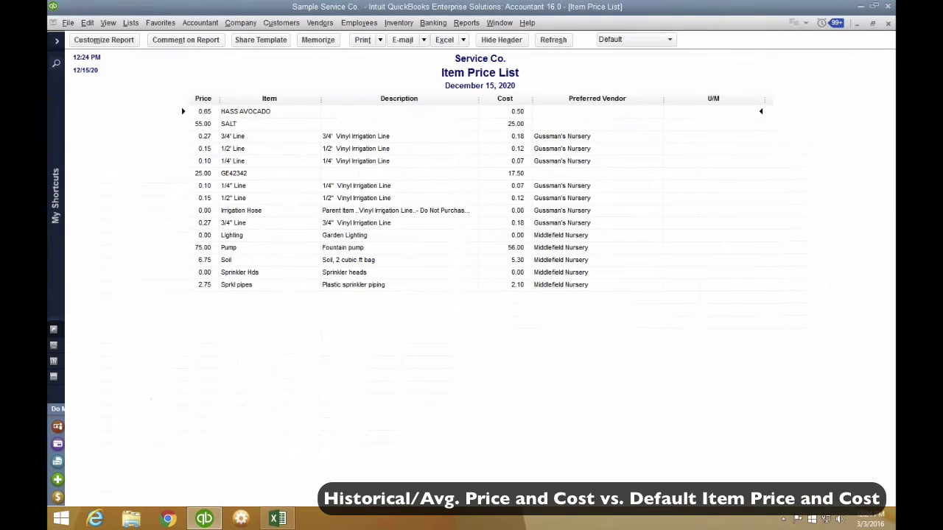
drag(524, 102, 227, 99)
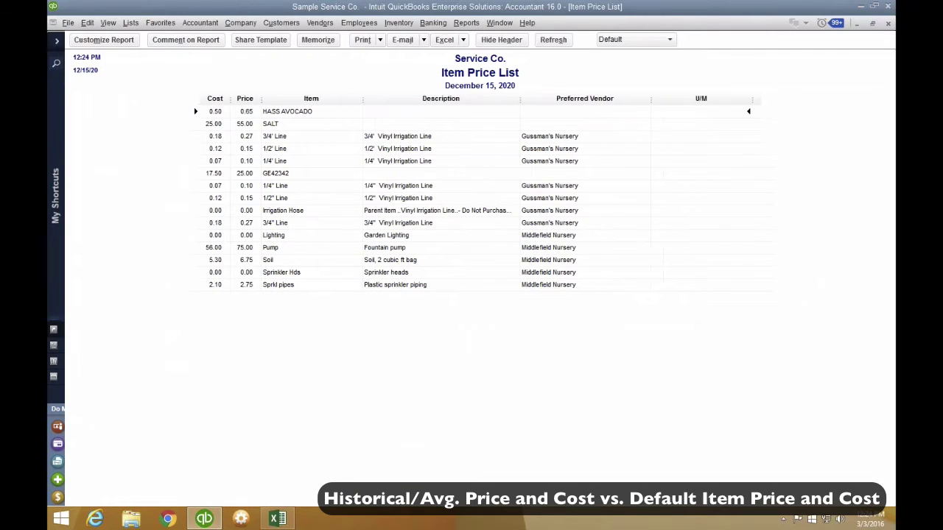
click(874, 24)
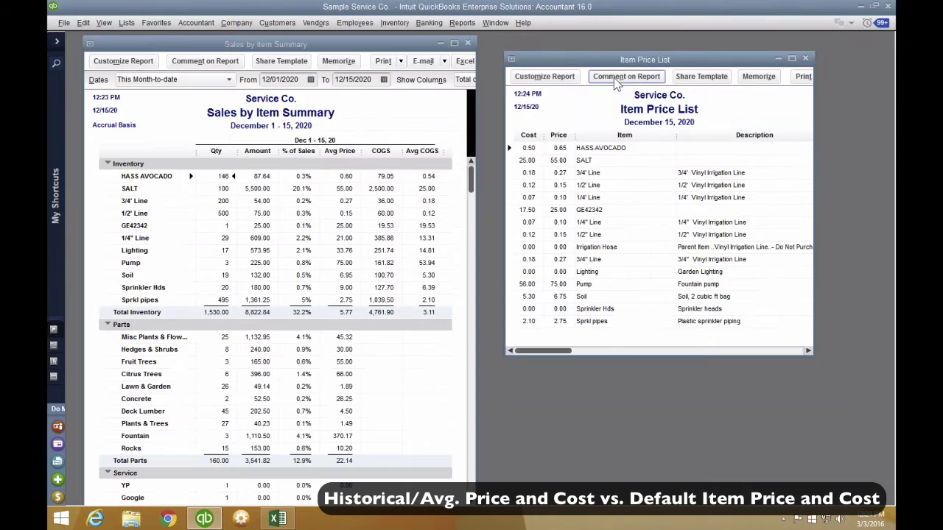
drag(562, 56, 516, 90)
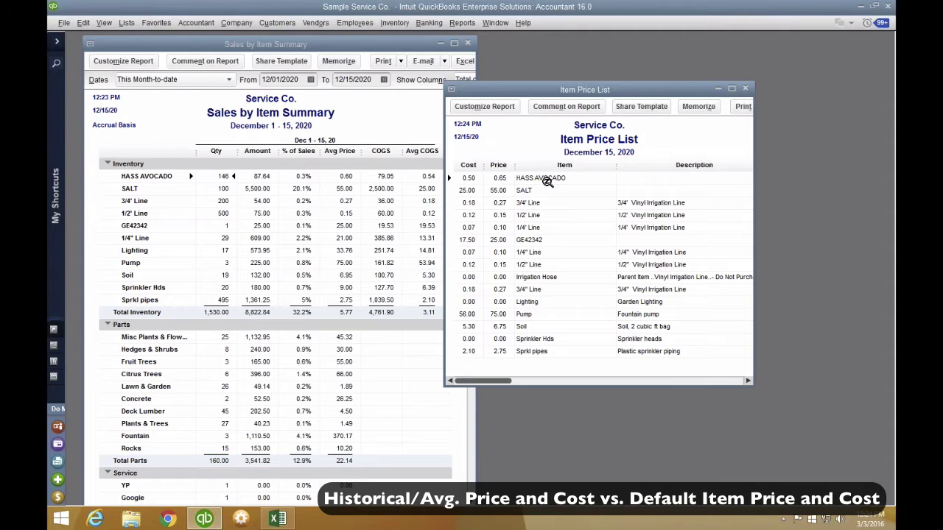
Step: Open HASS AVOCADO for editing from the Item List and bring up the item custom field definitions
click(126, 22)
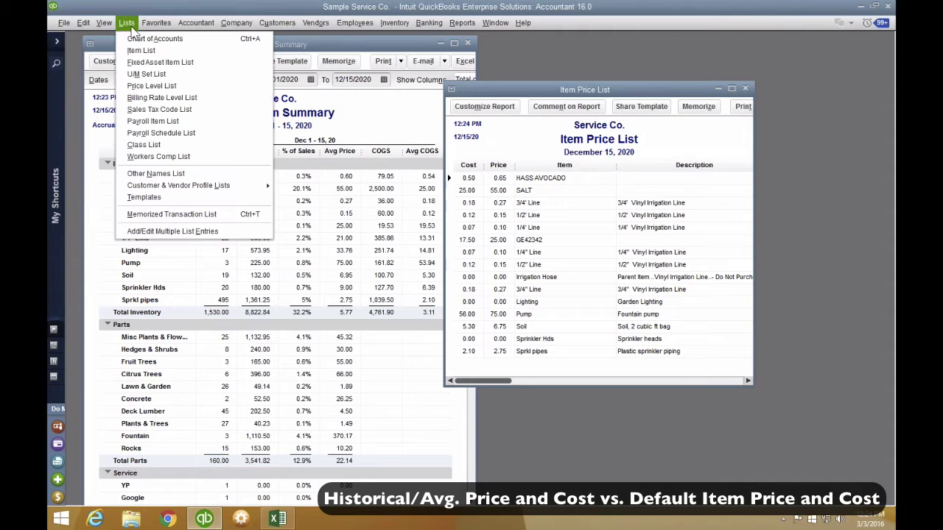
click(140, 50)
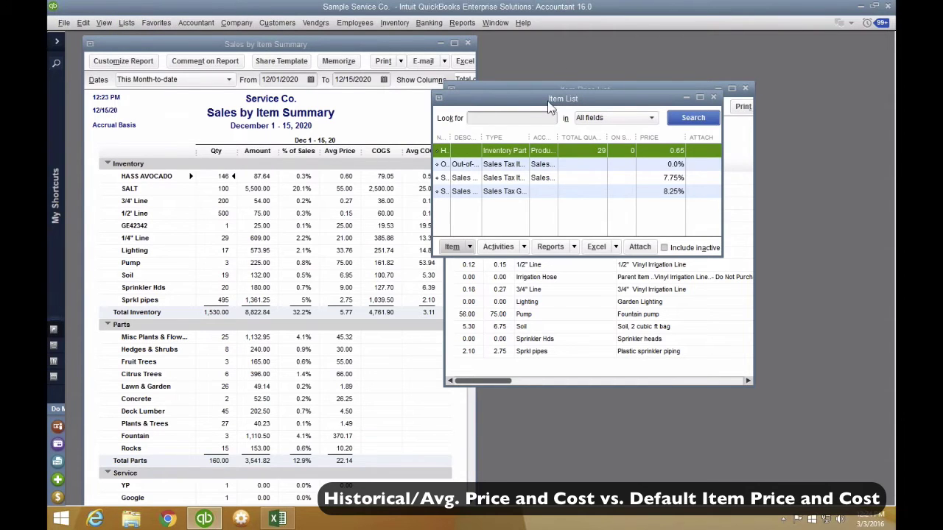
drag(451, 138, 520, 138)
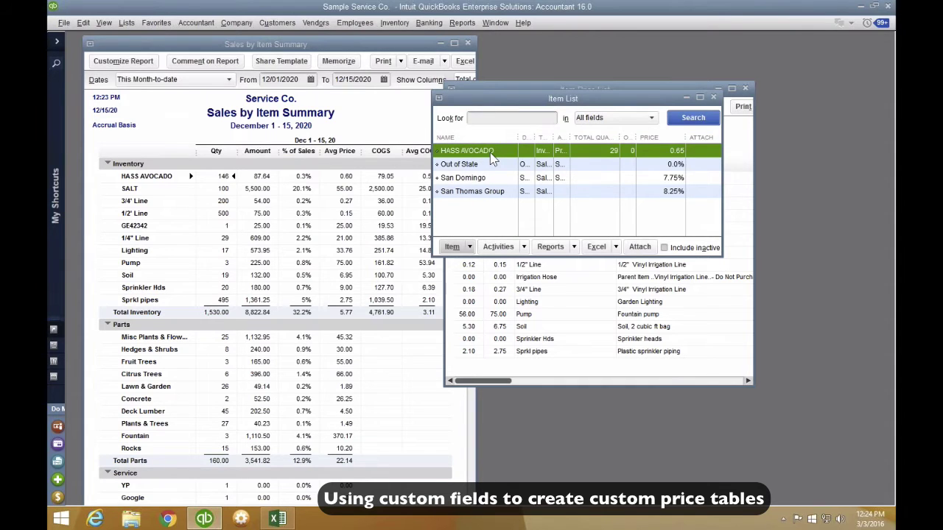
right_click(492, 155)
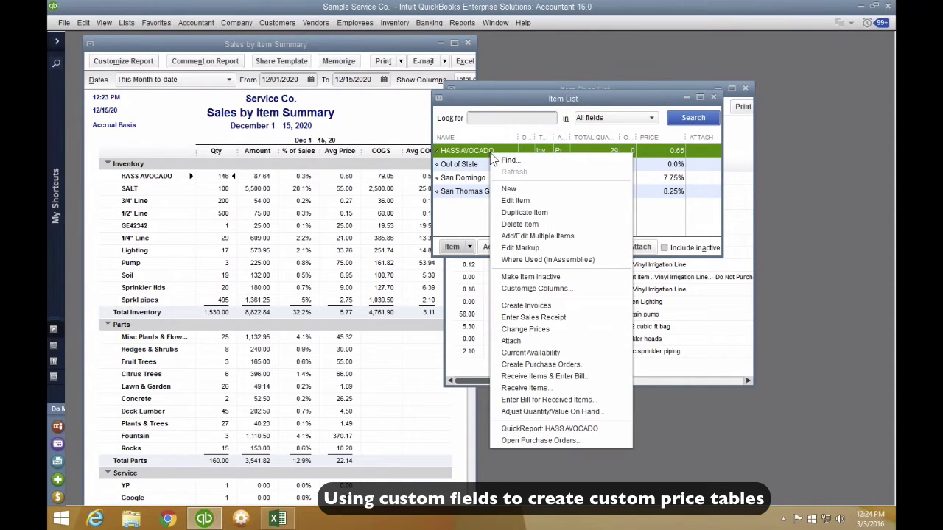
click(529, 202)
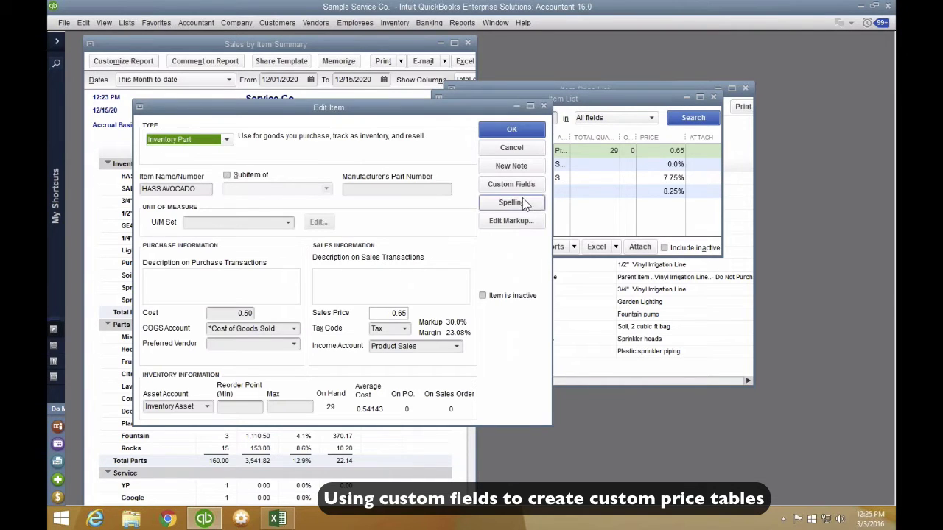
click(520, 187)
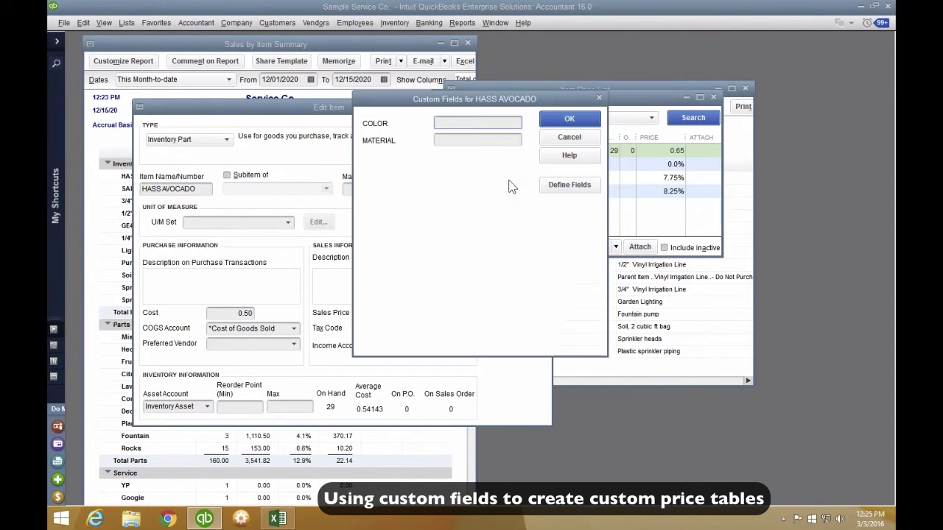
click(560, 184)
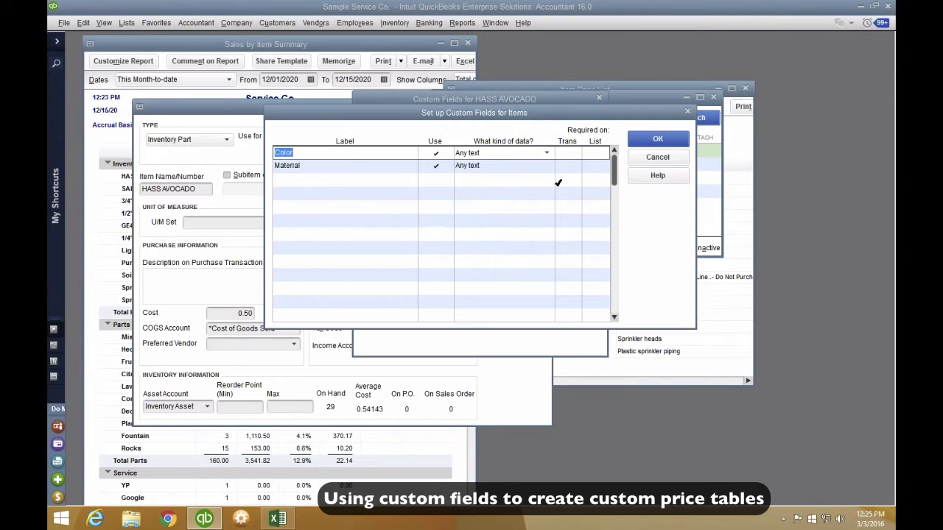
Step: Define the item custom fields TARGET MAX COST and TARGET MIN PRICE, mark both for use, and save the definitions
click(298, 180)
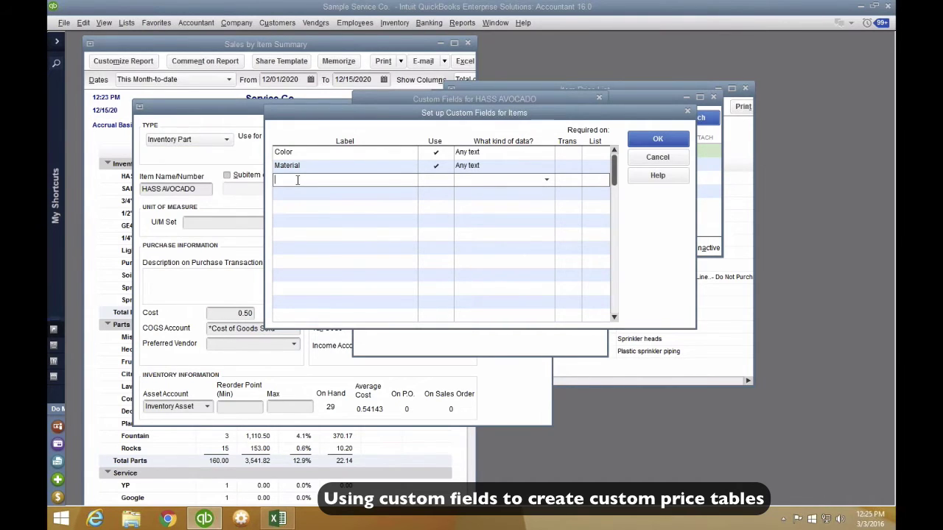
text(TARGET MAX COST)
click(297, 194)
text(TARG)
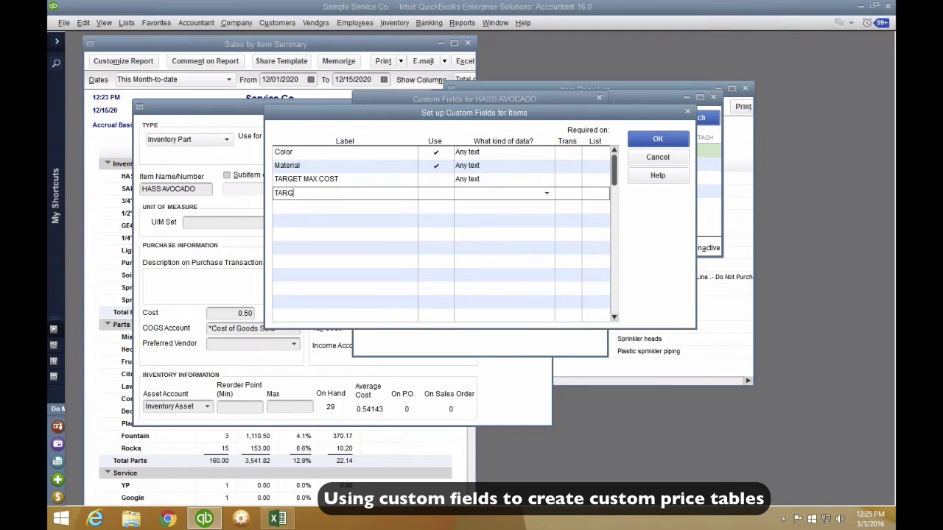
text(ET MIN PRICE)
click(436, 179)
click(434, 193)
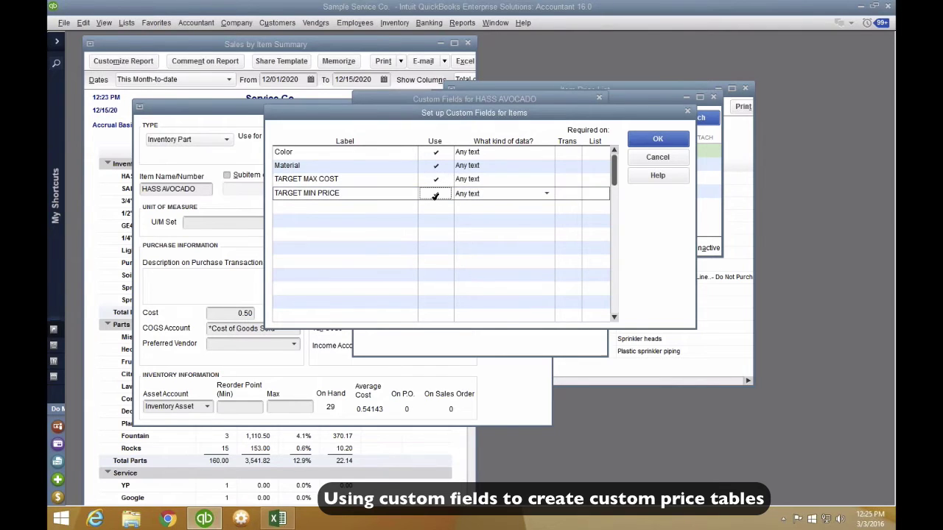
click(355, 182)
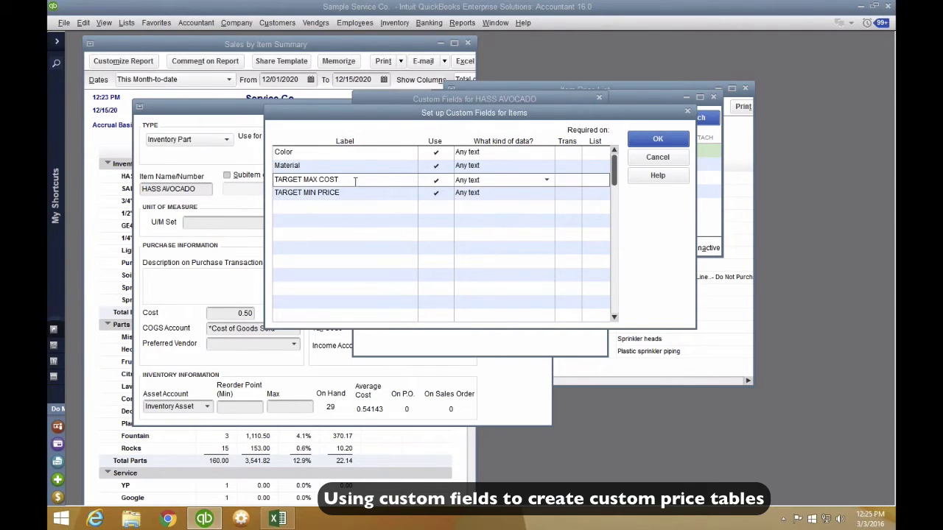
double_click(352, 194)
click(658, 139)
click(480, 227)
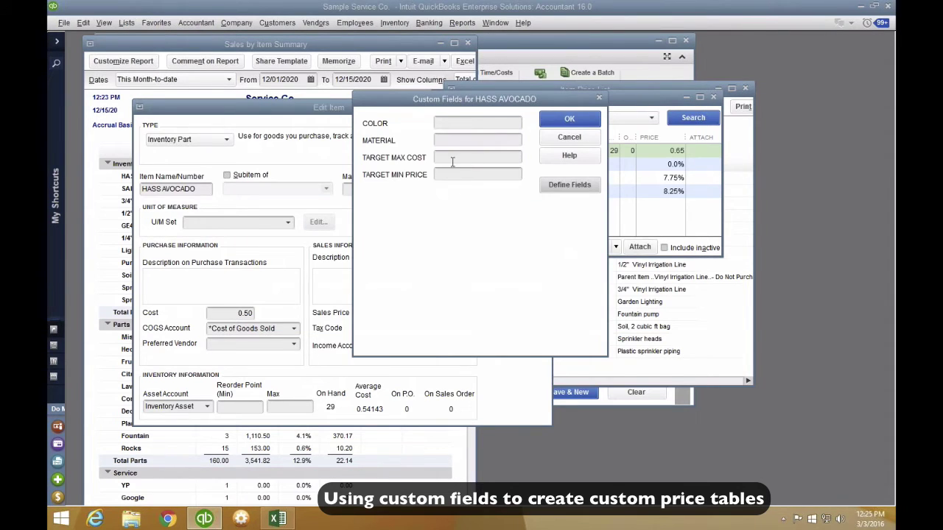
Step: Set HASS AVOCADO's target max cost to .55 and its target min price to .59
click(452, 158)
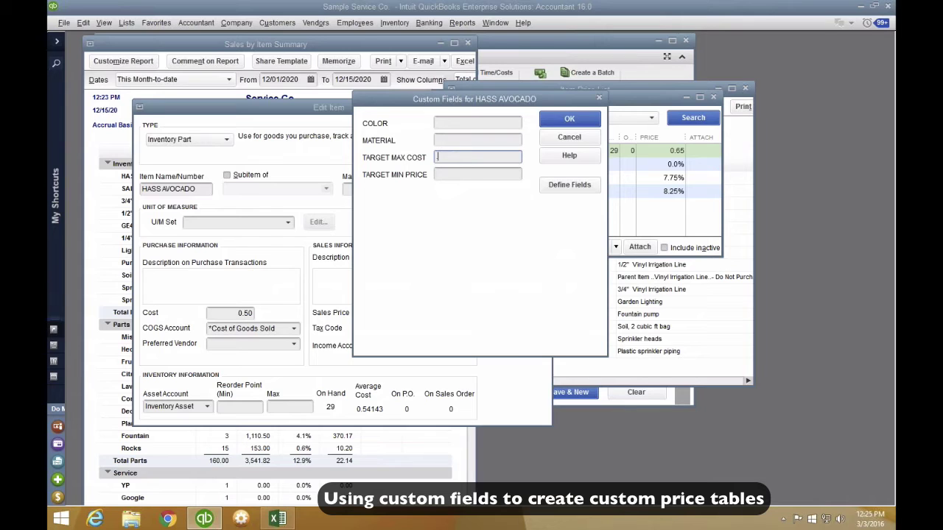
click(458, 172)
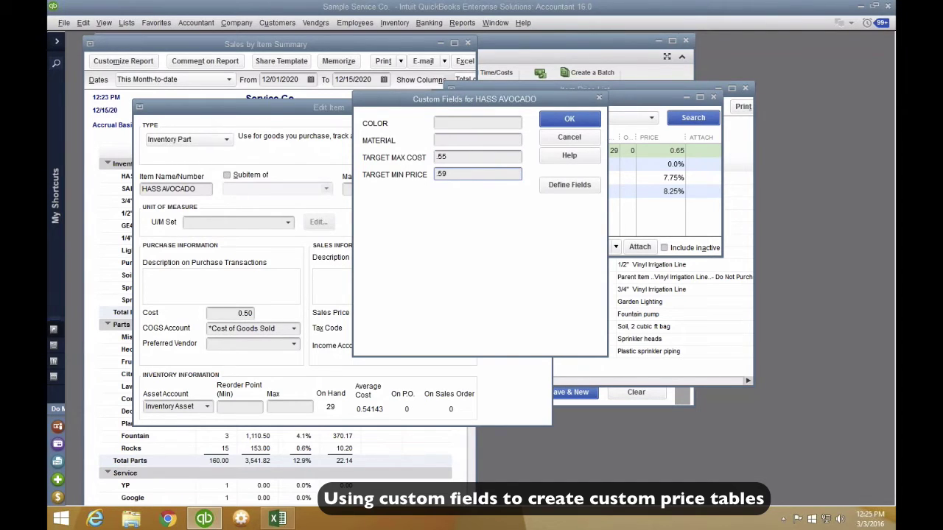
Step: Reopen the custom field definitions and relabel the TARGET MIN PRICE field as TARGET MAX COST (WINTER)
click(554, 189)
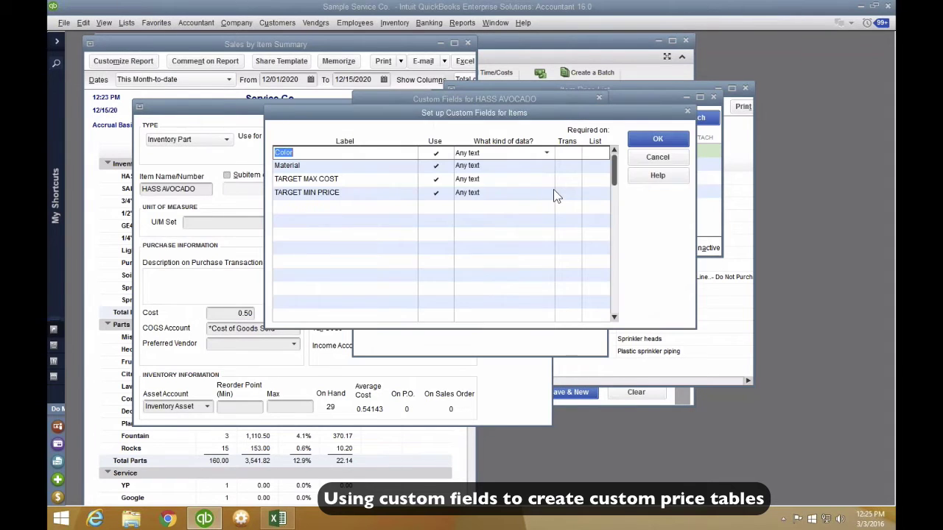
click(351, 194)
click(353, 196)
key(BackSpace)
key(BackSpace)
key(BackSpace)
key(BackSpace)
key(BackSpace)
text(MA)
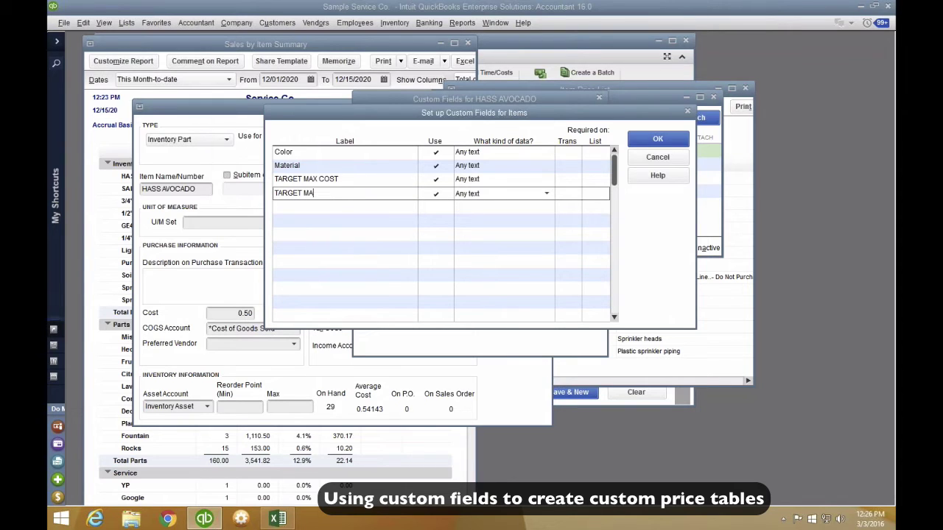
text(X COST)
key(Tab)
click(471, 175)
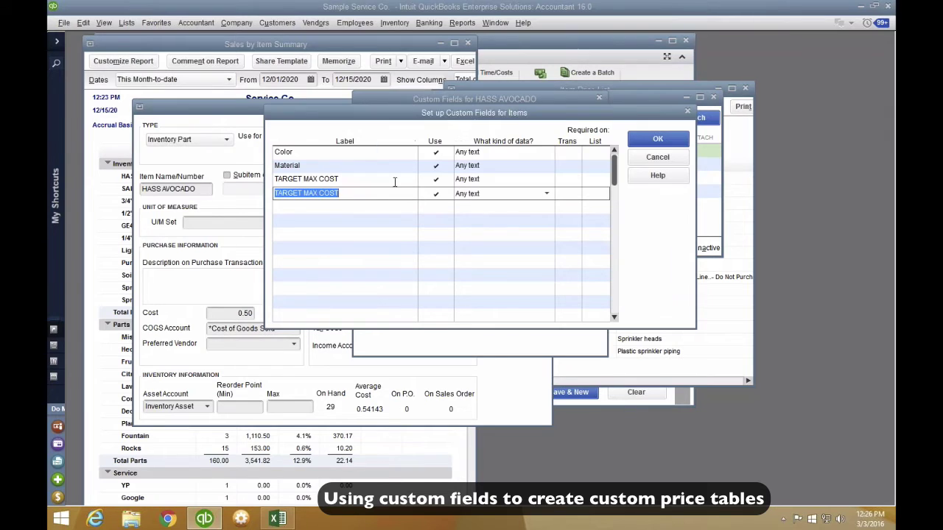
click(345, 195)
text((WINDER)
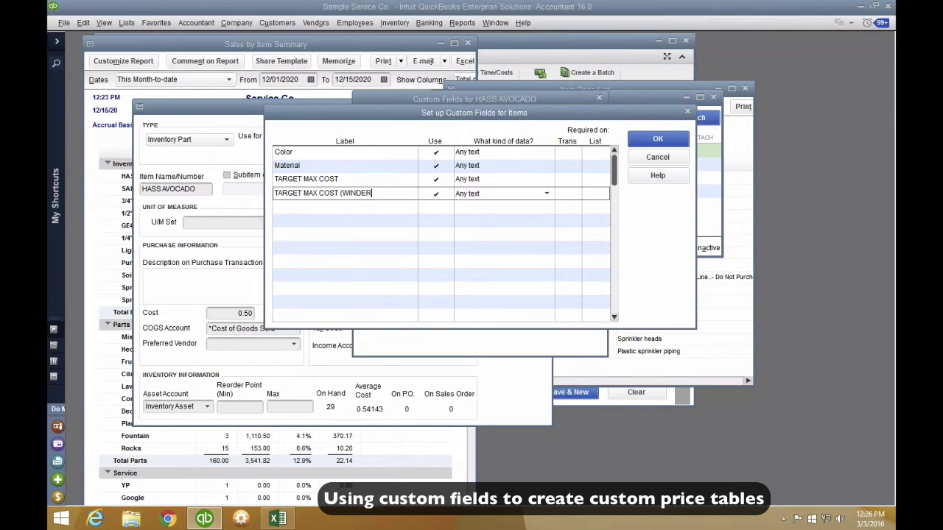
text(TER))
Step: Relabel the other TARGET MAX COST custom field as TARGET MAX COST (SUMMER)
click(344, 173)
click(454, 248)
click(364, 181)
click(363, 179)
text((SUMMER)
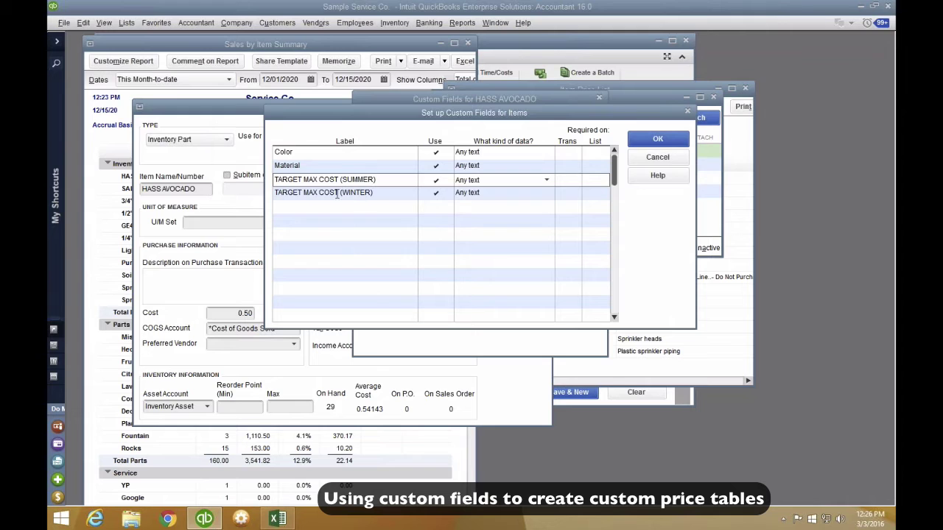
Step: Add a TARGET MIN PRICE custom field below the winter cost field and mark it for use
click(330, 204)
click(452, 249)
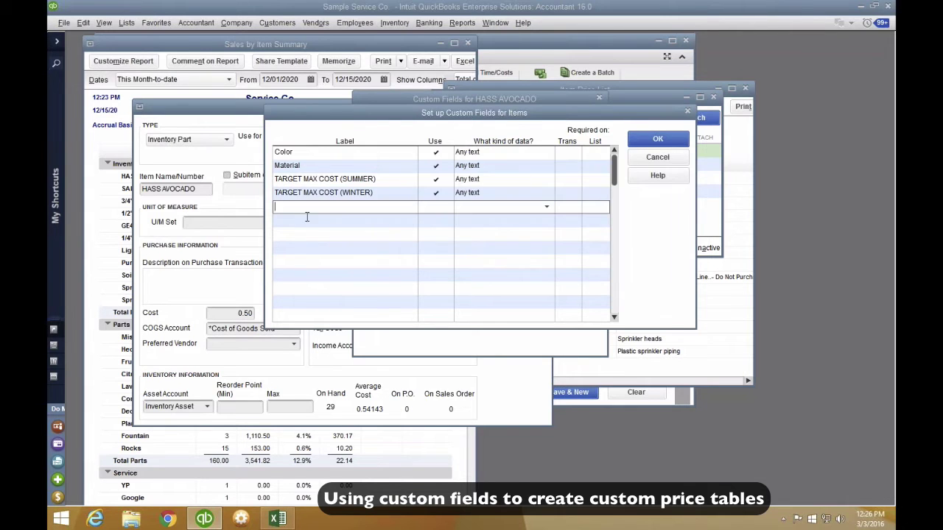
text(TARGET MIN PRICE)
key(Tab)
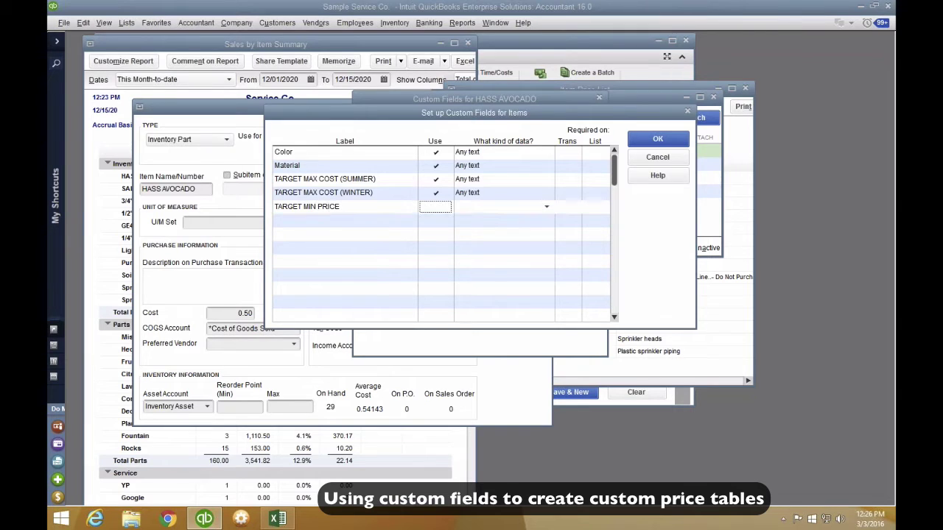
key(space)
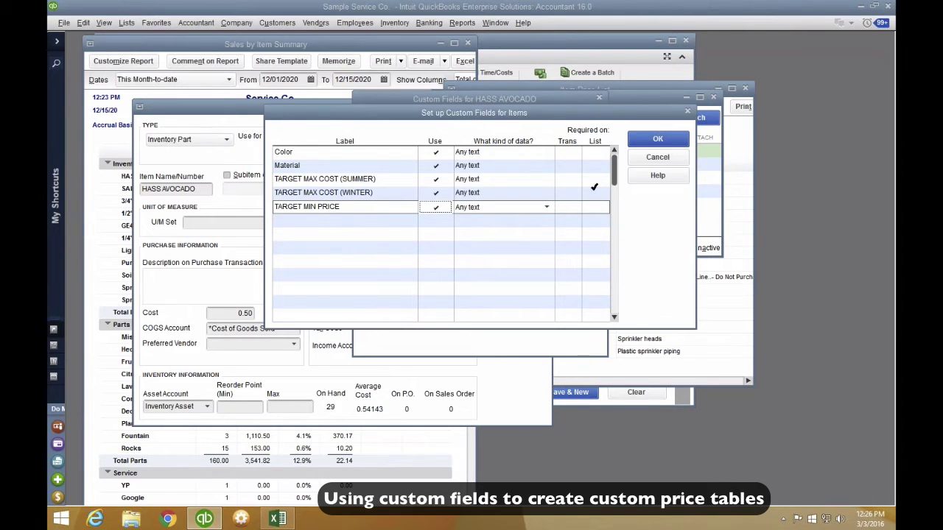
Step: Accept the custom field definitions, set HASS AVOCADO's winter target max cost to .57 and target min price to .59, and save the item
click(658, 139)
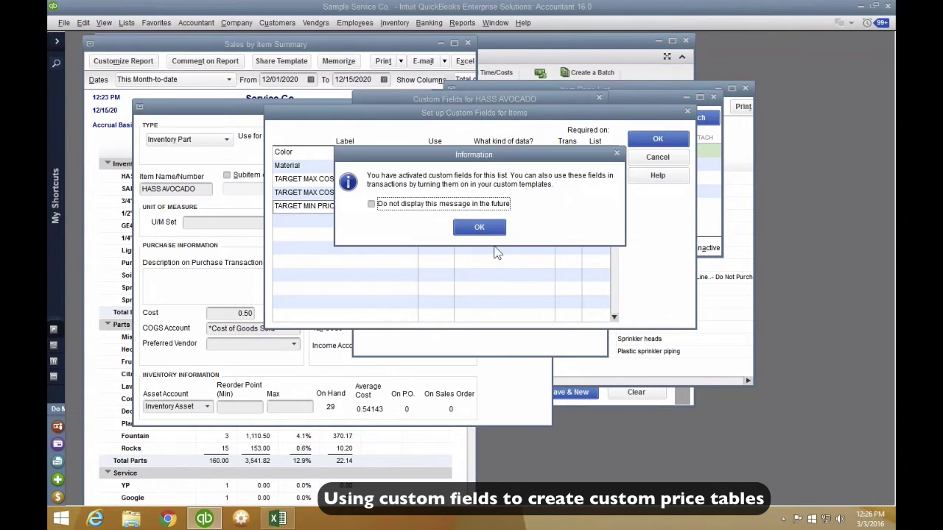
click(480, 227)
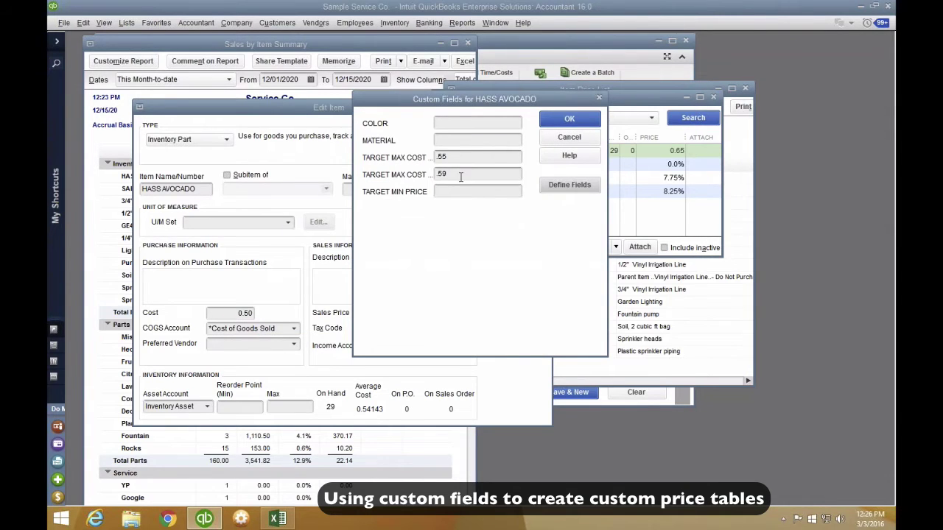
click(460, 173)
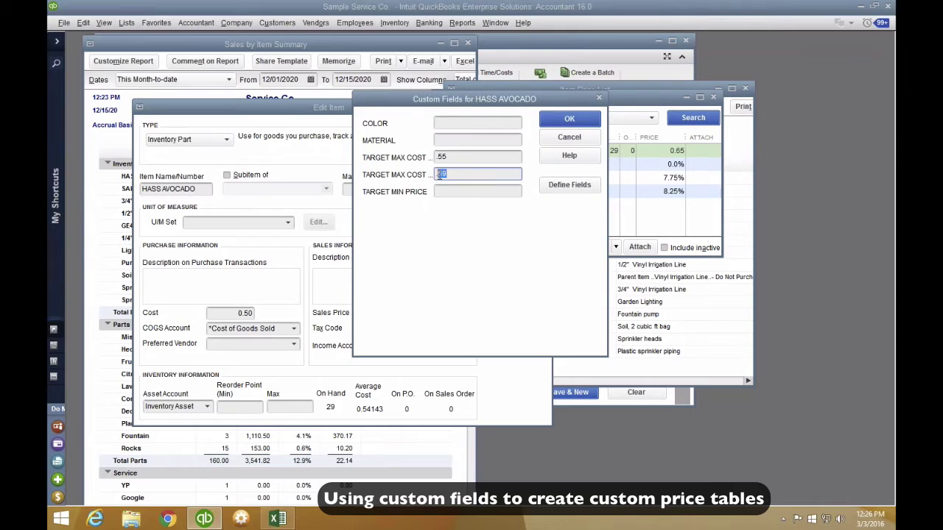
text(.57)
click(454, 193)
text(.59)
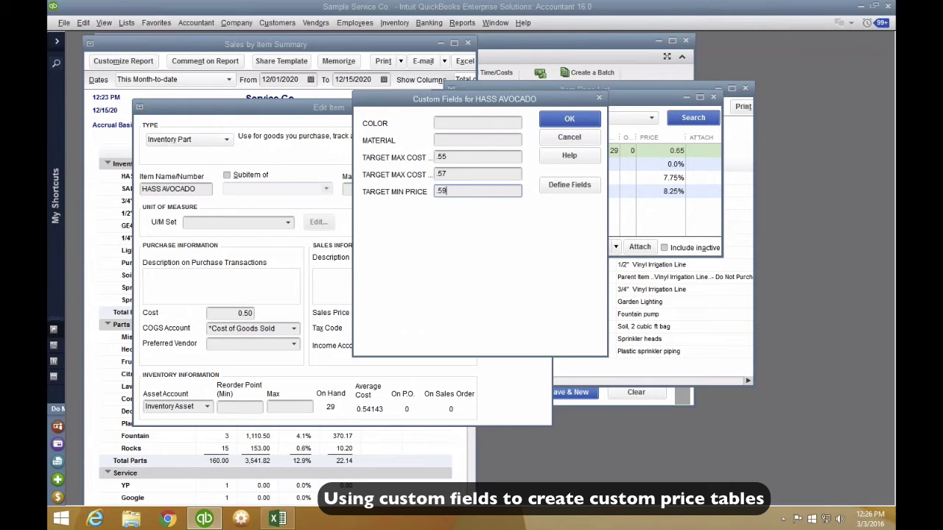
click(567, 121)
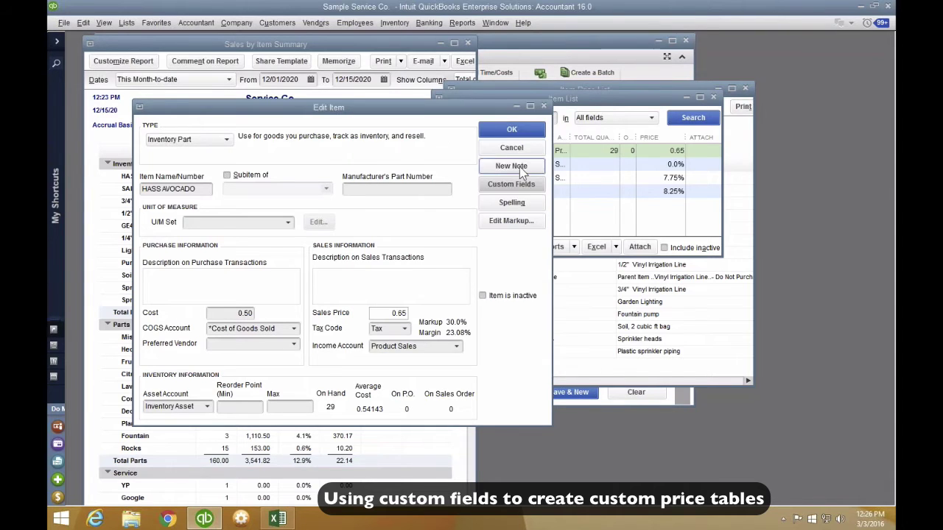
click(513, 127)
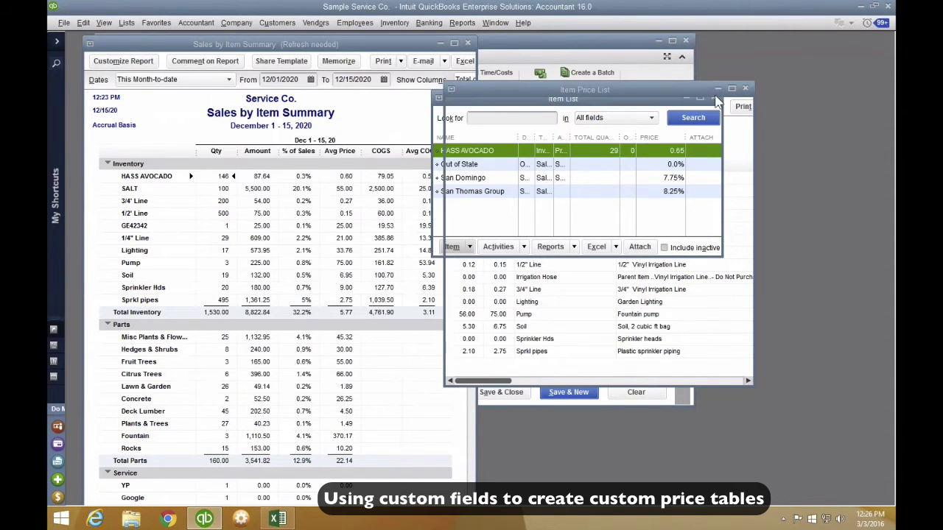
Step: Add the summer TARGET MAX COST, winter TARGET MAX COST and TARGET MIN PRICE columns to the Item Price List report
click(622, 91)
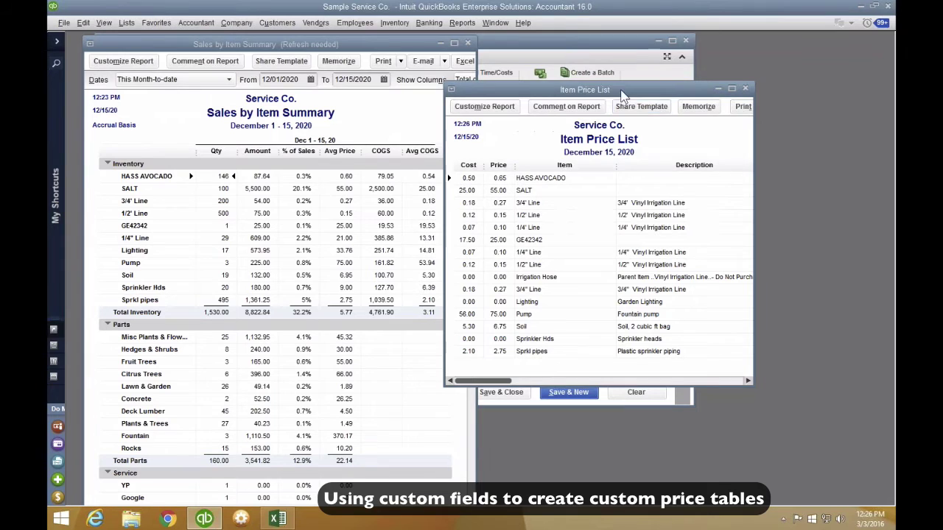
click(484, 106)
text(tar)
click(118, 182)
click(117, 195)
click(117, 209)
click(333, 373)
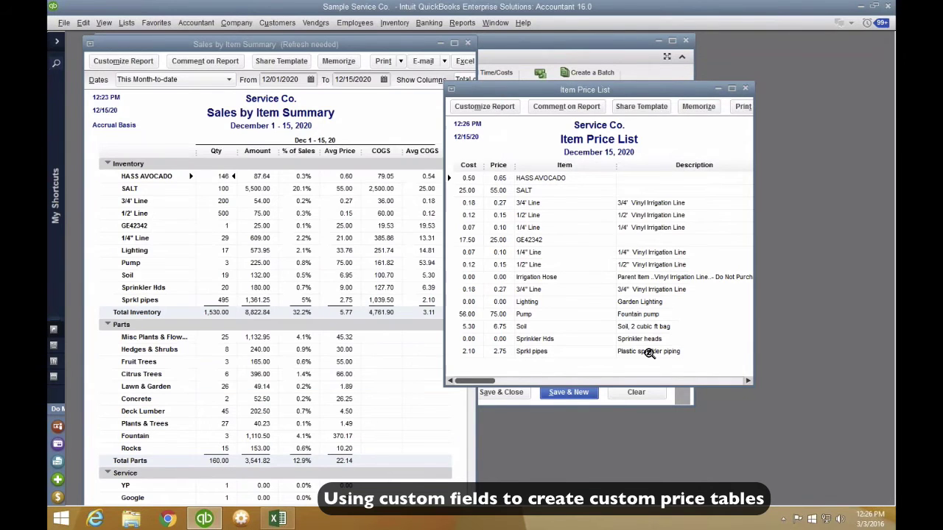
Step: Maximize the Item Price List and move its three target columns directly after the Price column
drag(486, 381, 701, 377)
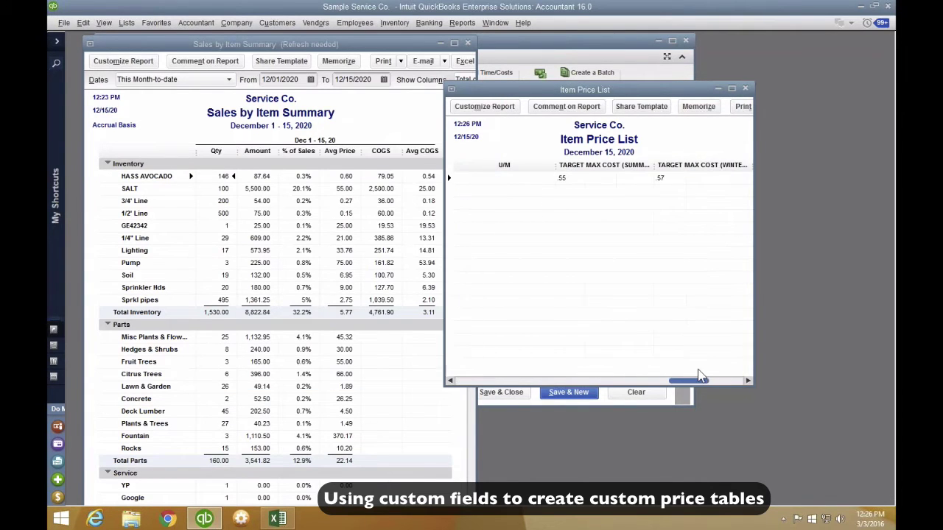
click(732, 88)
drag(652, 107, 147, 103)
drag(728, 98, 210, 103)
drag(833, 98, 305, 107)
Step: Narrow the report's three target columns and restore the Item Price List window beside the Sales by Item Summary
drag(204, 98, 132, 97)
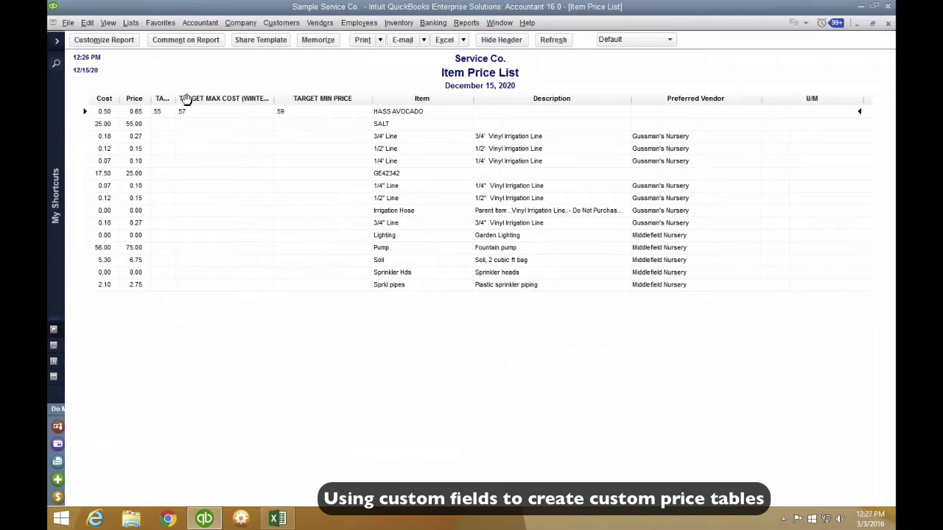
drag(272, 98, 195, 98)
drag(331, 98, 256, 98)
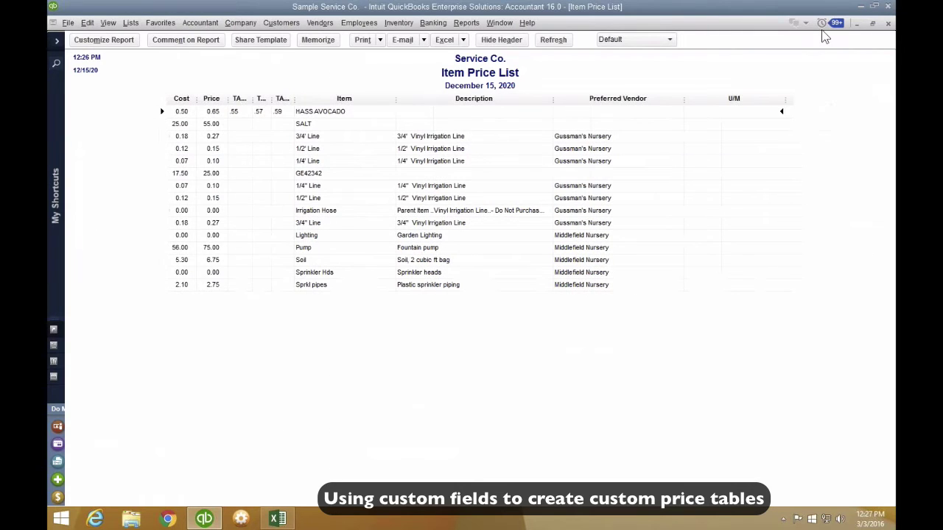
click(872, 23)
drag(530, 94, 505, 91)
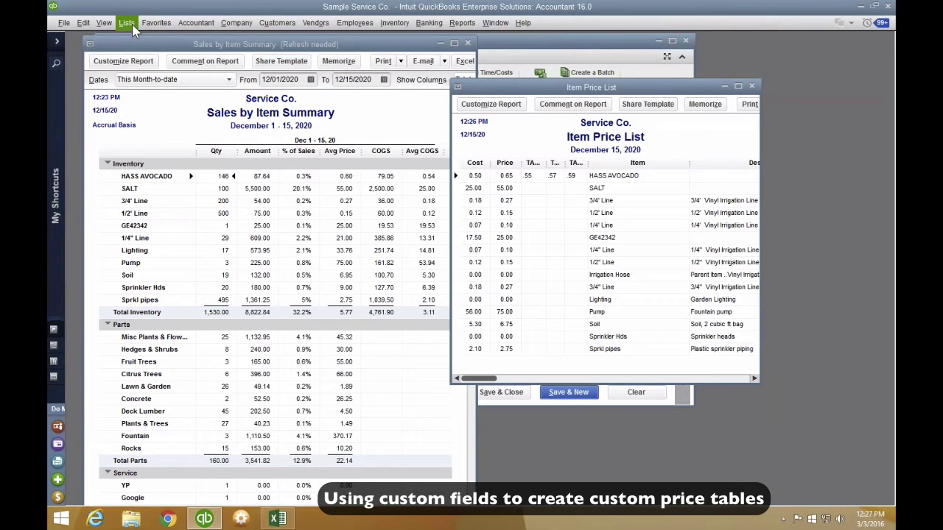
Step: Start a new estimate and maximize its window
click(355, 30)
mouse_move(288, 28)
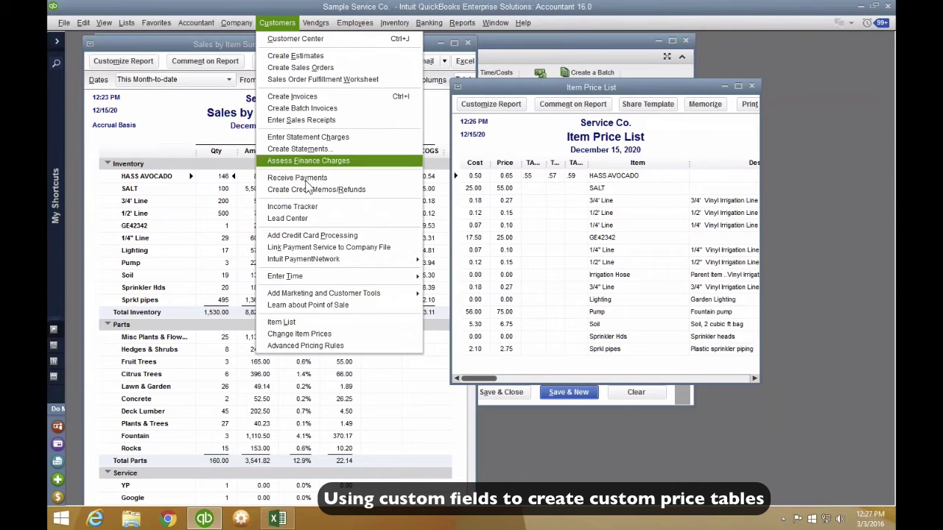
click(302, 56)
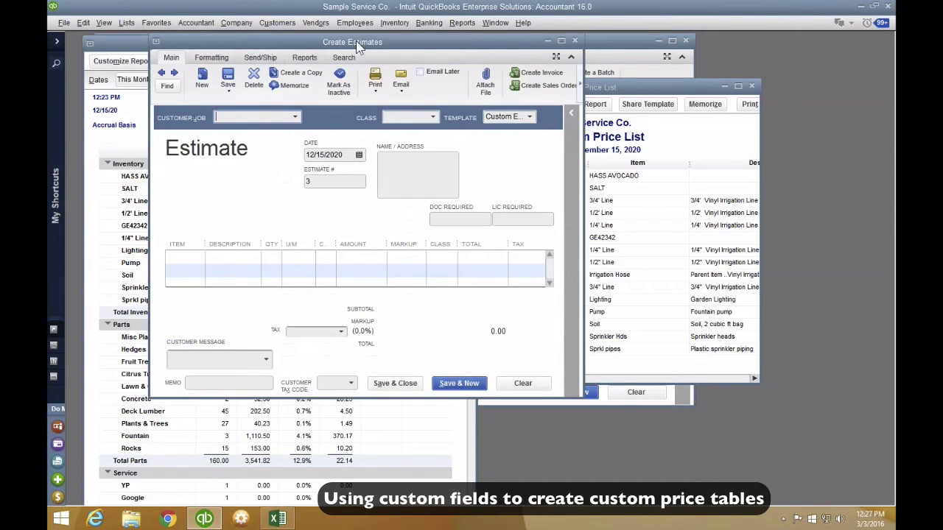
double_click(356, 41)
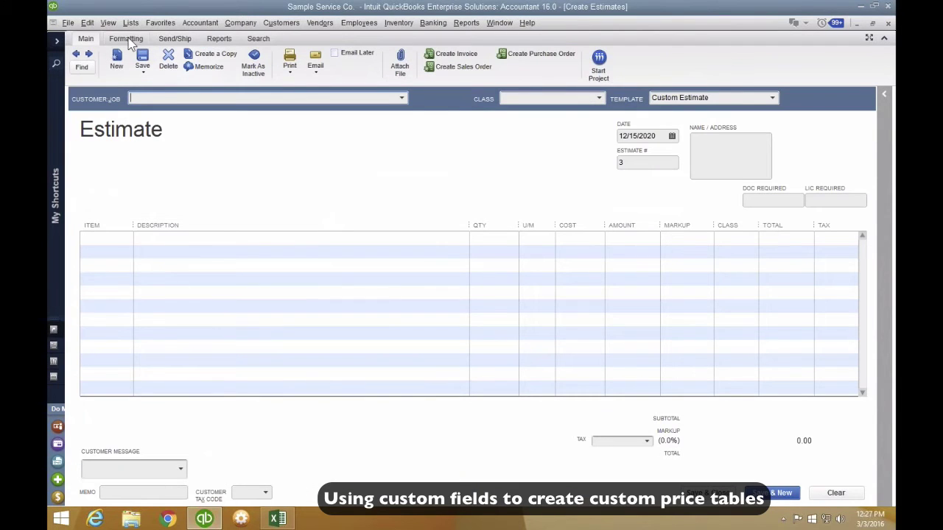
Step: Customize the estimate's data layout to show the summer and winter TARGET MAX COST and TARGET MIN PRICE columns on screen
click(126, 39)
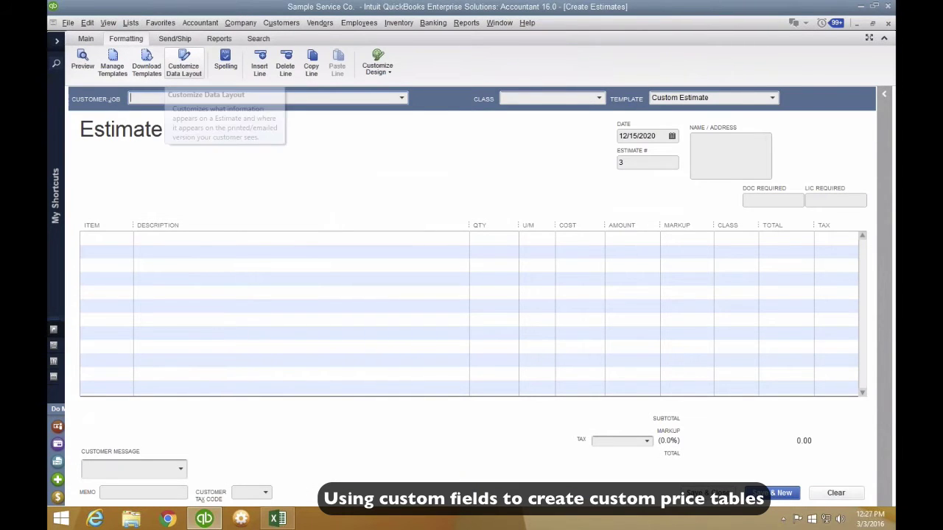
click(190, 69)
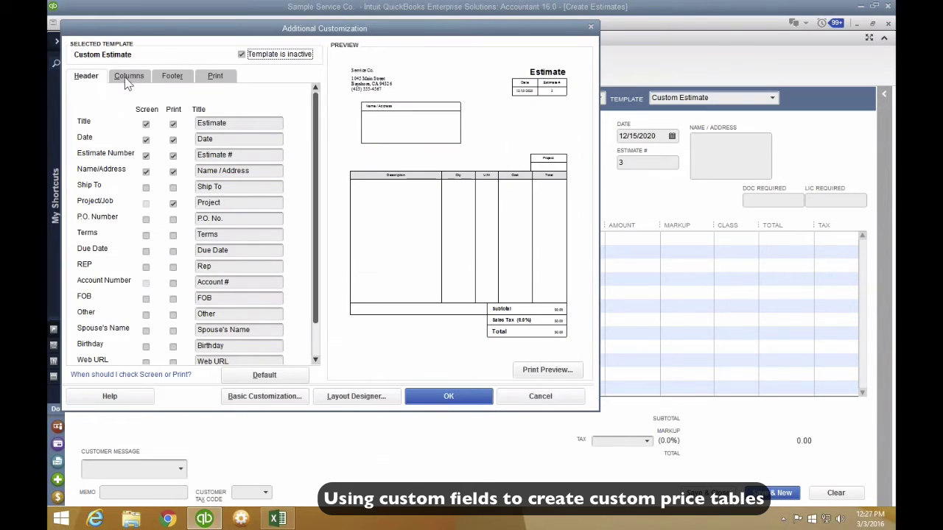
click(129, 76)
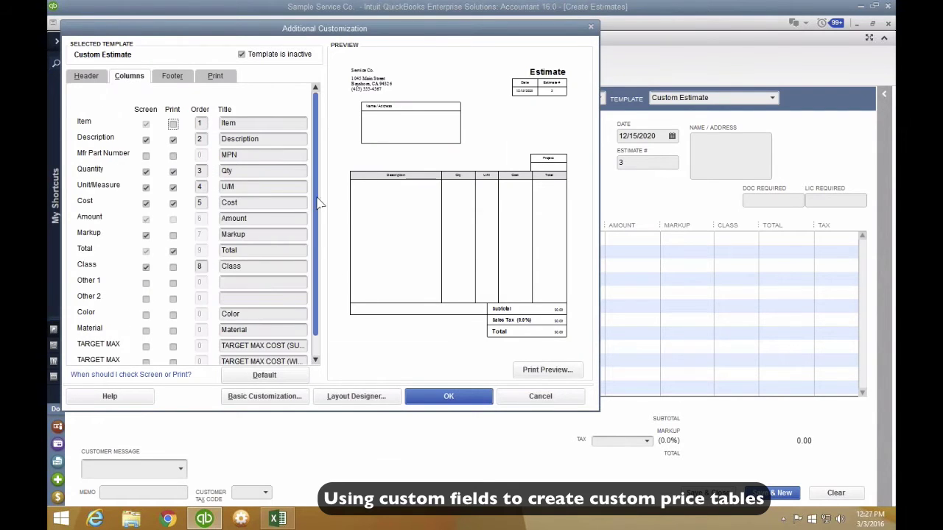
drag(316, 197, 323, 272)
click(146, 325)
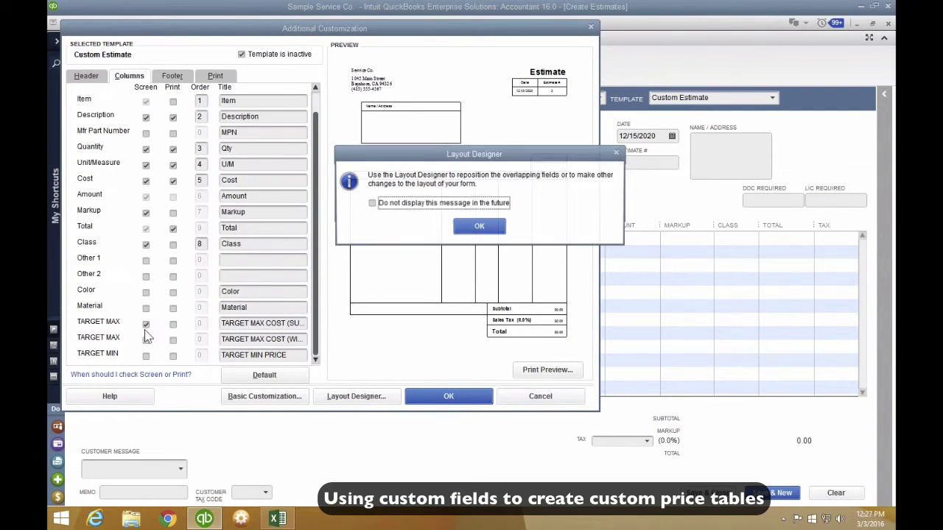
click(476, 224)
click(146, 340)
click(472, 227)
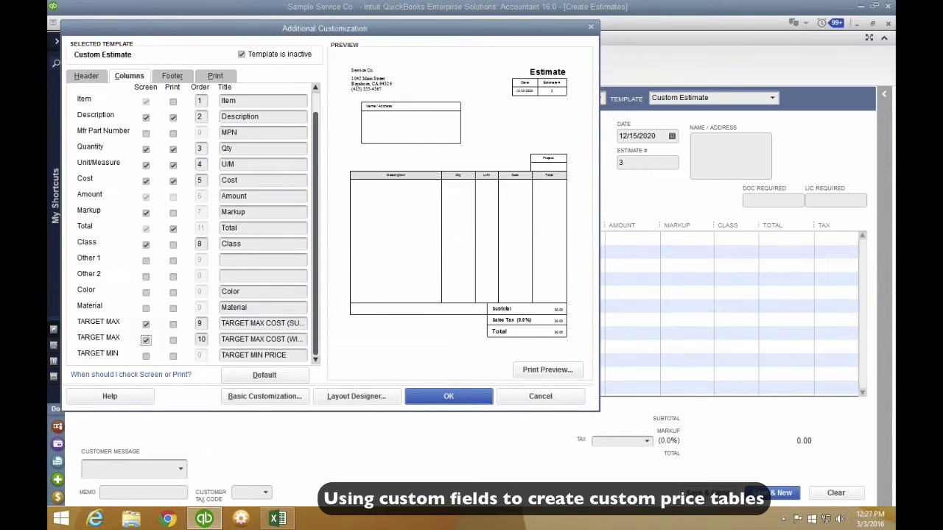
click(146, 356)
click(413, 225)
click(444, 398)
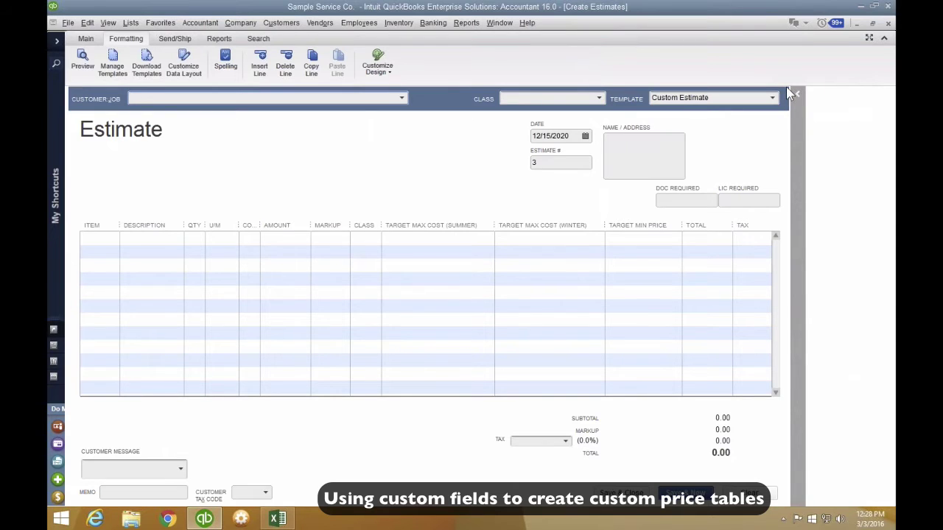
Step: Collapse the ribbon and add HASS AVOCADO as the estimate's first line item
click(884, 38)
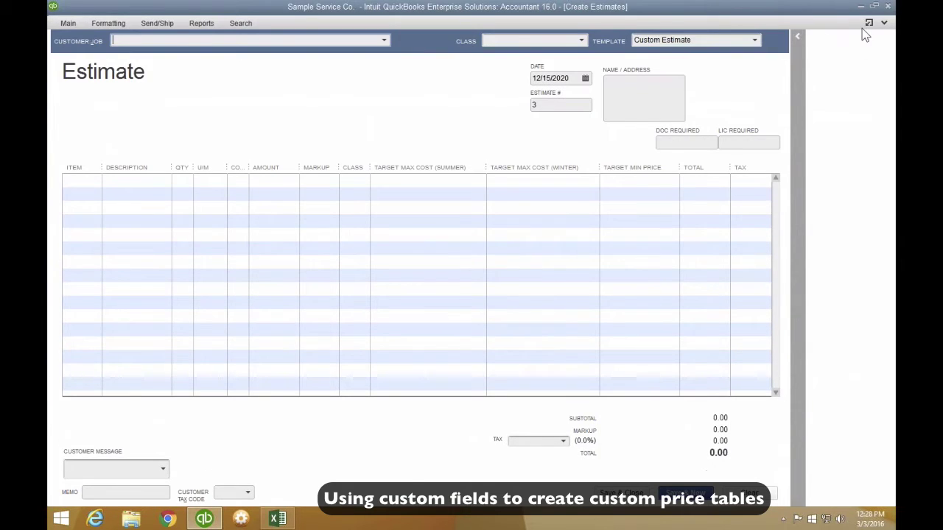
click(82, 179)
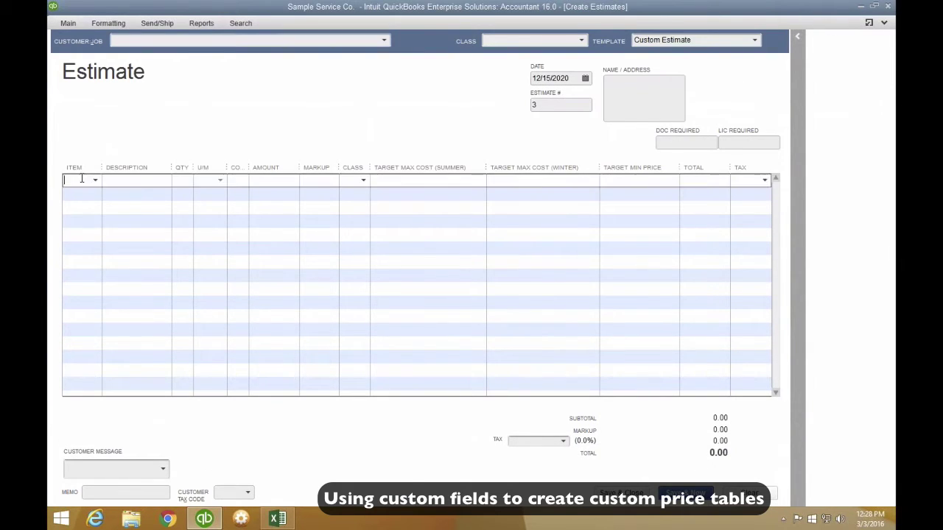
click(95, 180)
click(100, 237)
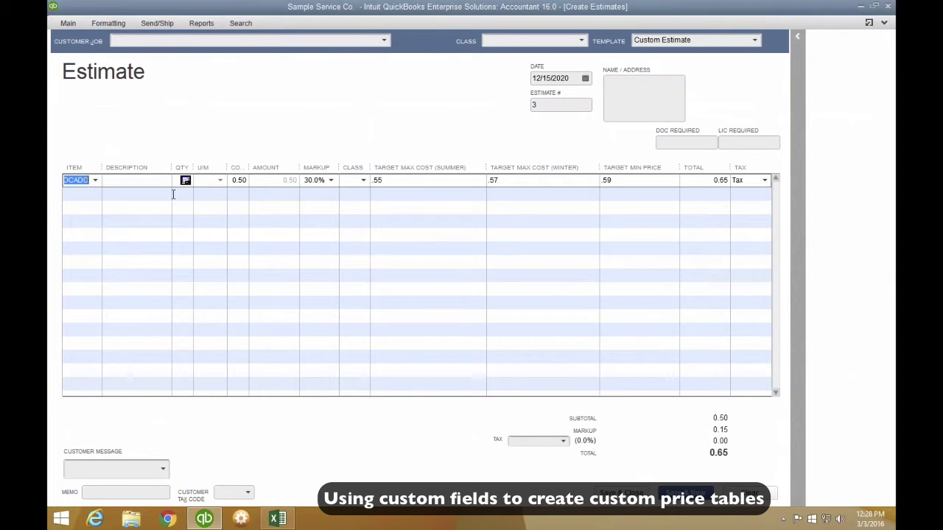
Step: Widen the estimate's Cost and Markup columns and narrow the two target max cost columns and the target min price column
drag(250, 167, 278, 168)
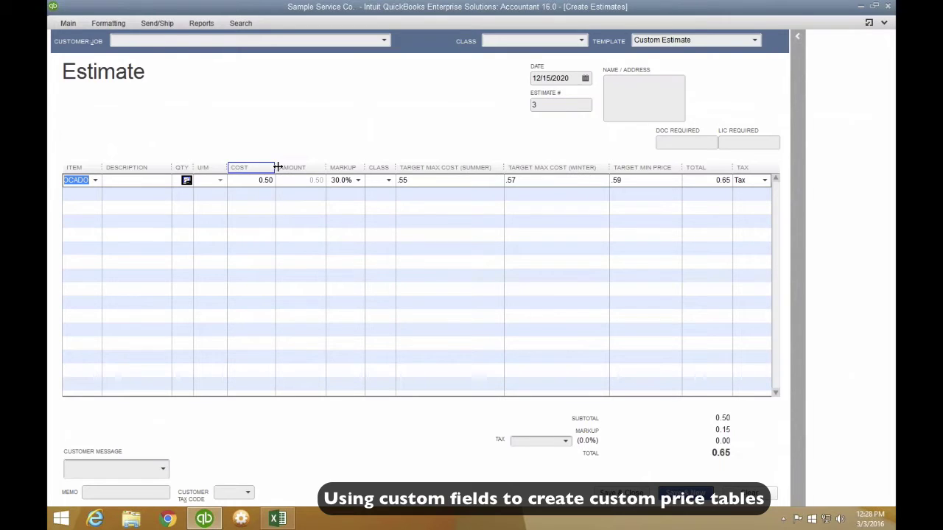
click(422, 180)
drag(504, 167, 474, 167)
drag(590, 167, 550, 167)
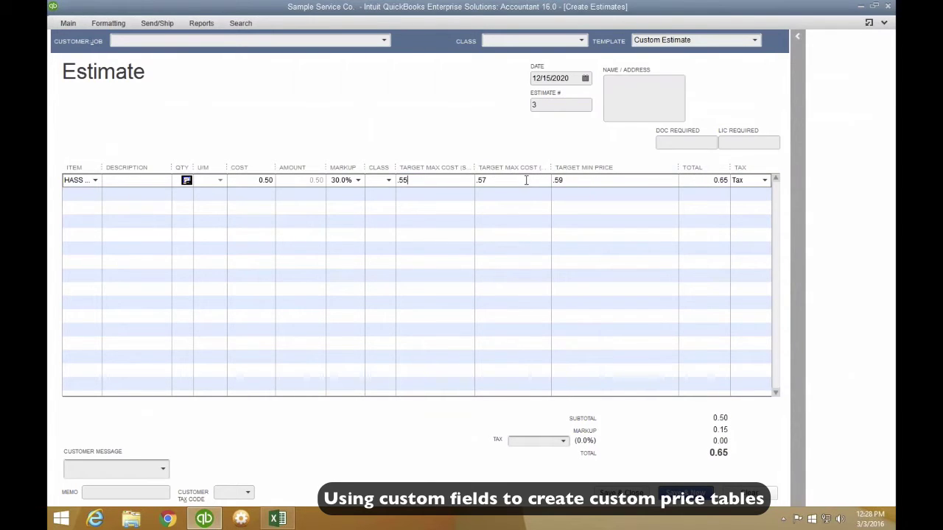
drag(677, 167, 630, 169)
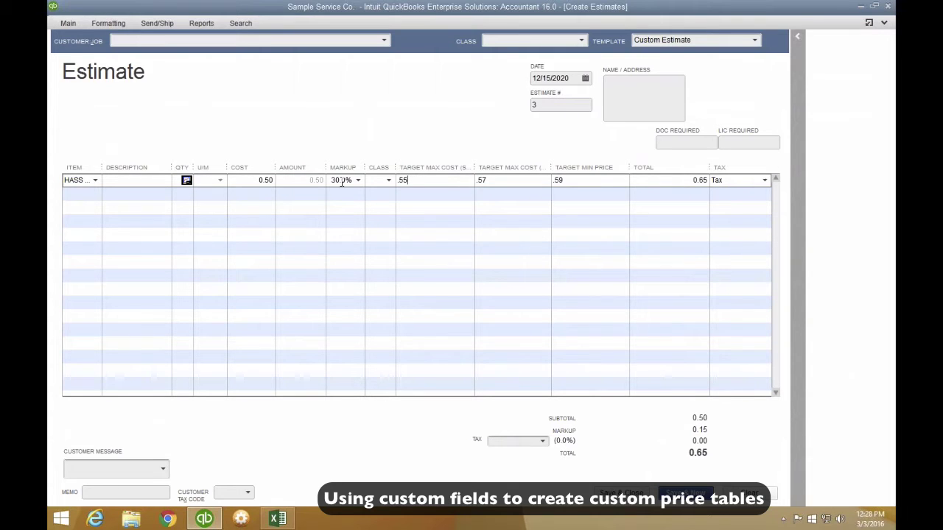
drag(365, 168, 387, 168)
click(268, 182)
click(342, 182)
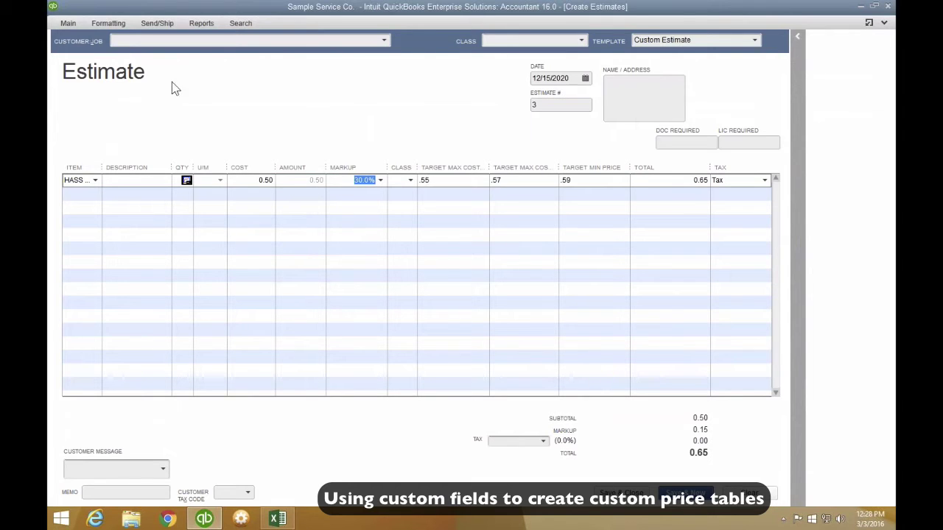
Step: Remove the Markup column from the estimate's on-screen layout and slightly widen the Cost column
click(869, 22)
click(184, 64)
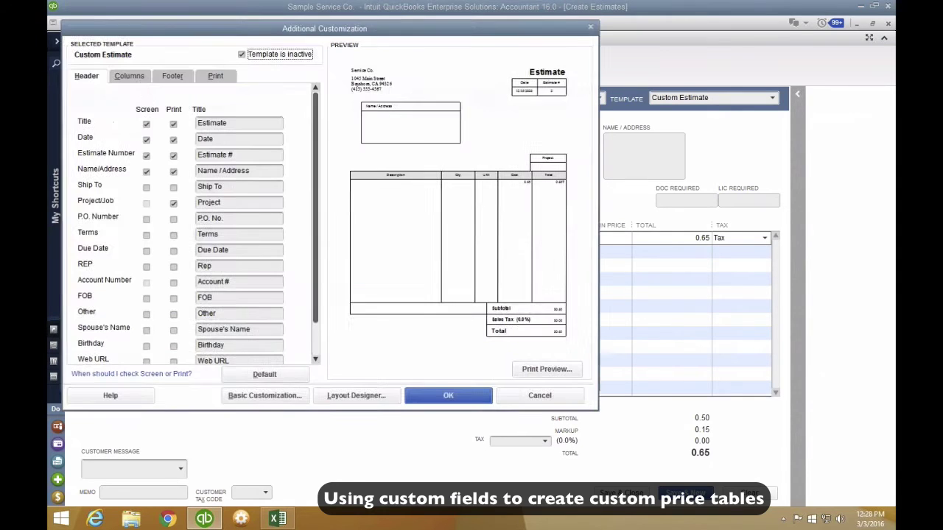
click(131, 78)
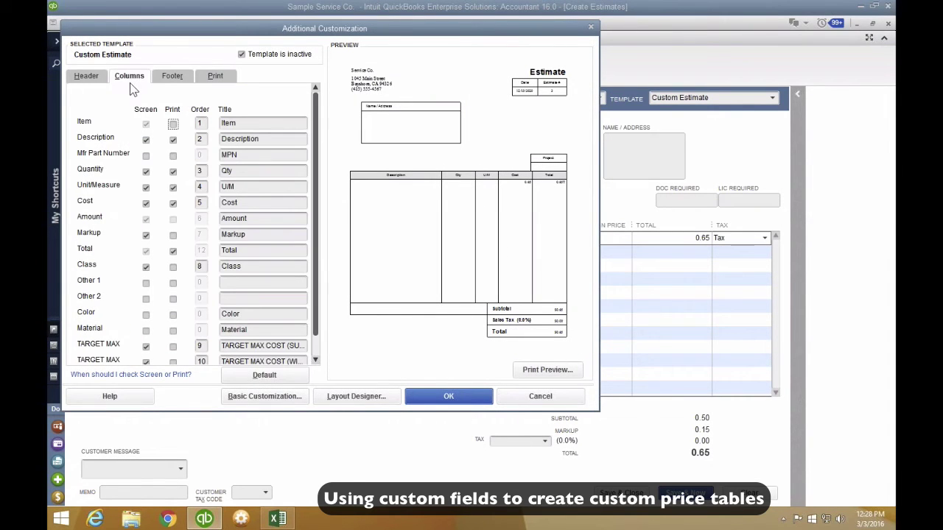
click(146, 235)
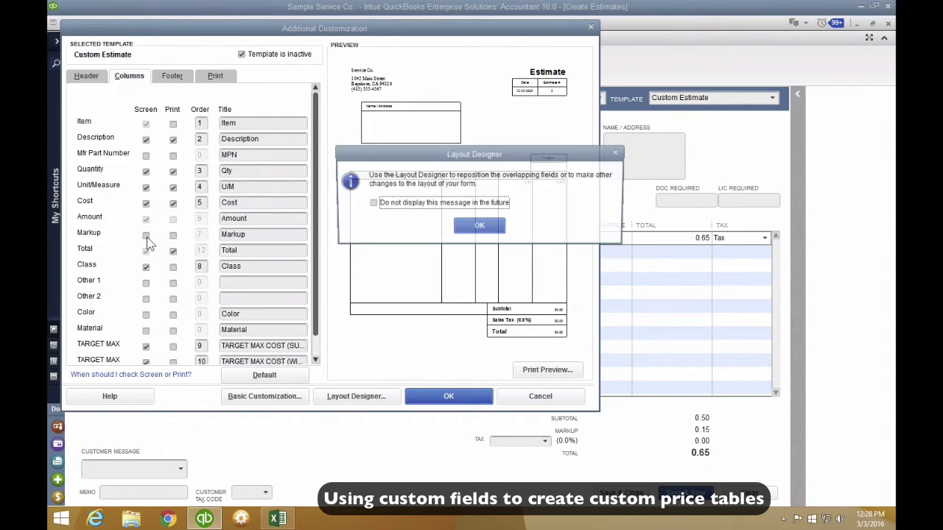
click(480, 227)
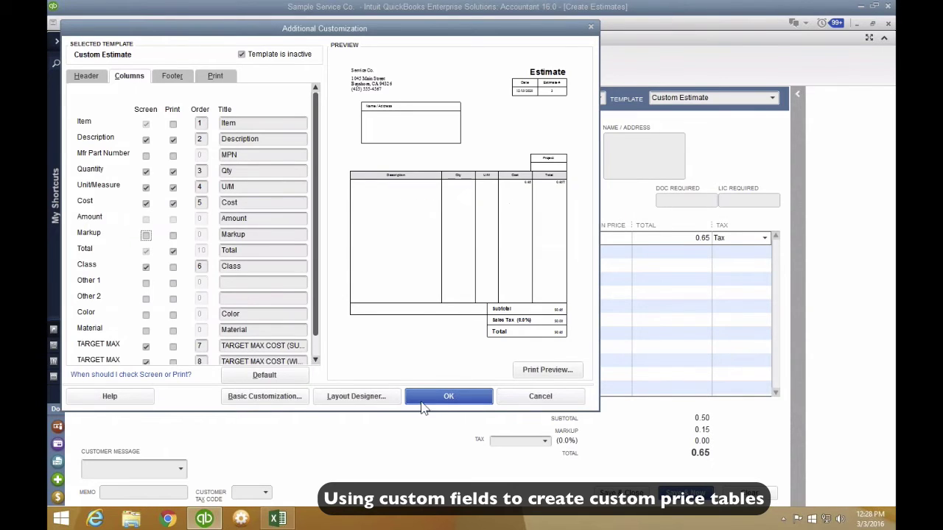
click(445, 397)
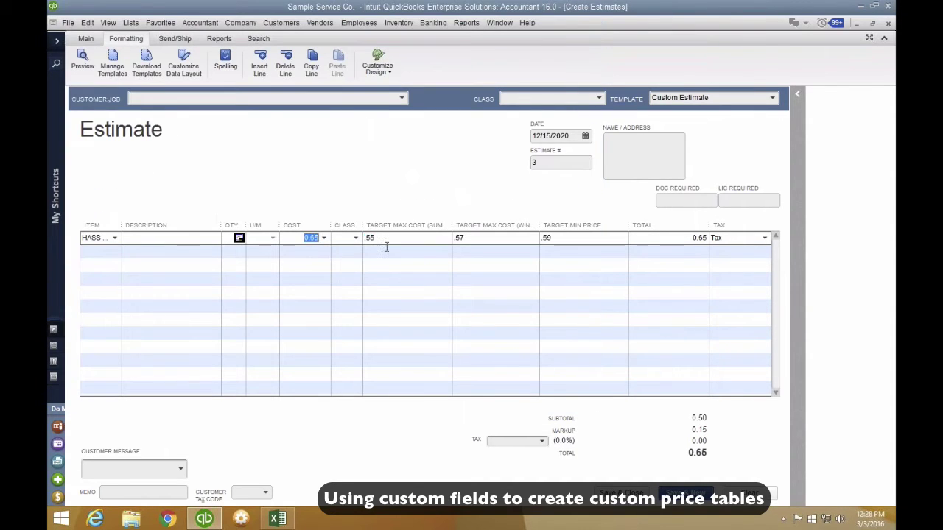
drag(330, 225, 335, 224)
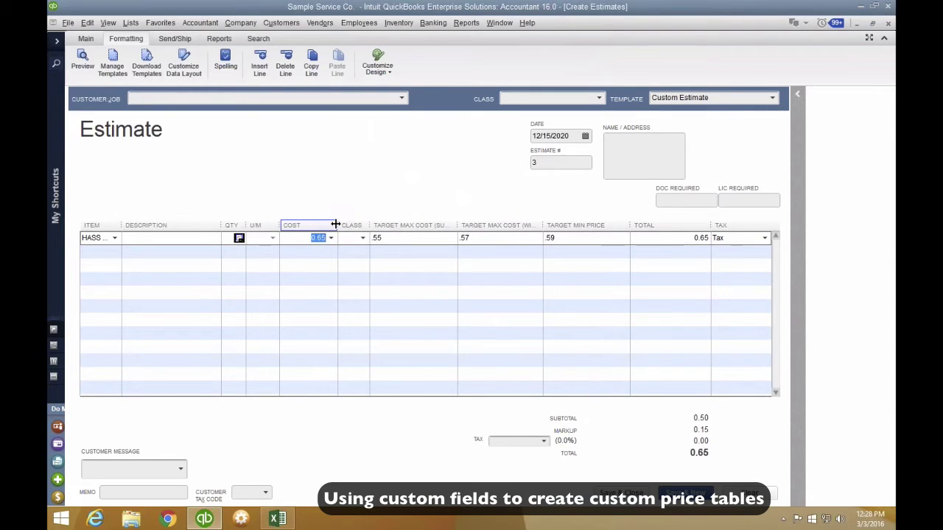
click(553, 243)
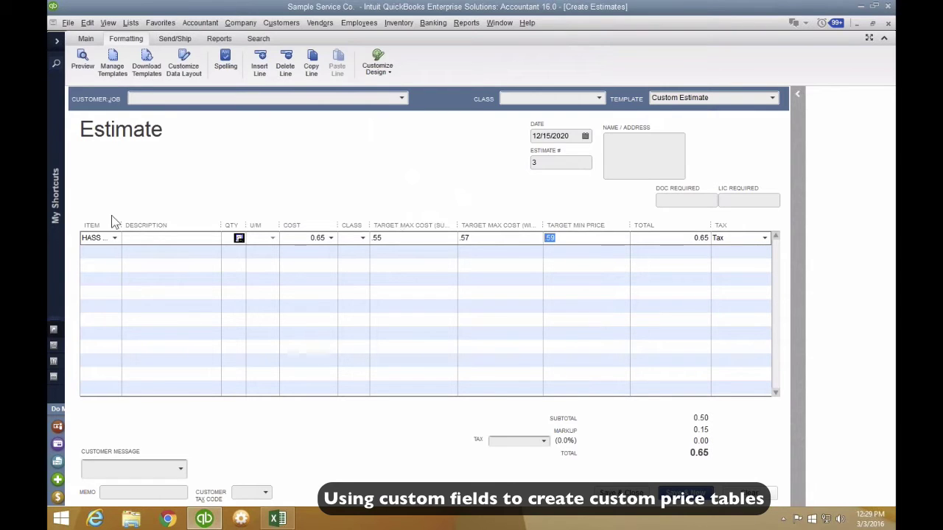
Step: Widen the estimate's Item and Class columns, then clear the entered line item from the form
drag(122, 225, 160, 226)
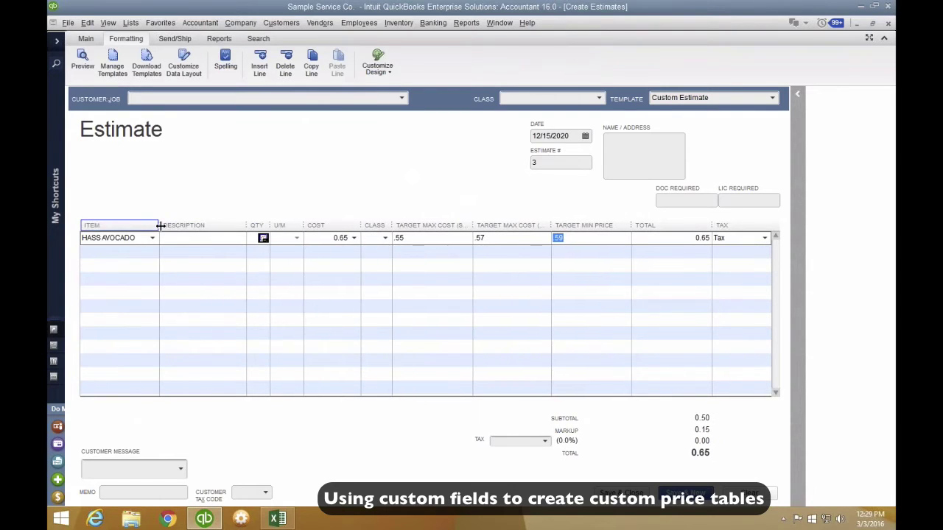
click(400, 252)
drag(394, 229, 406, 227)
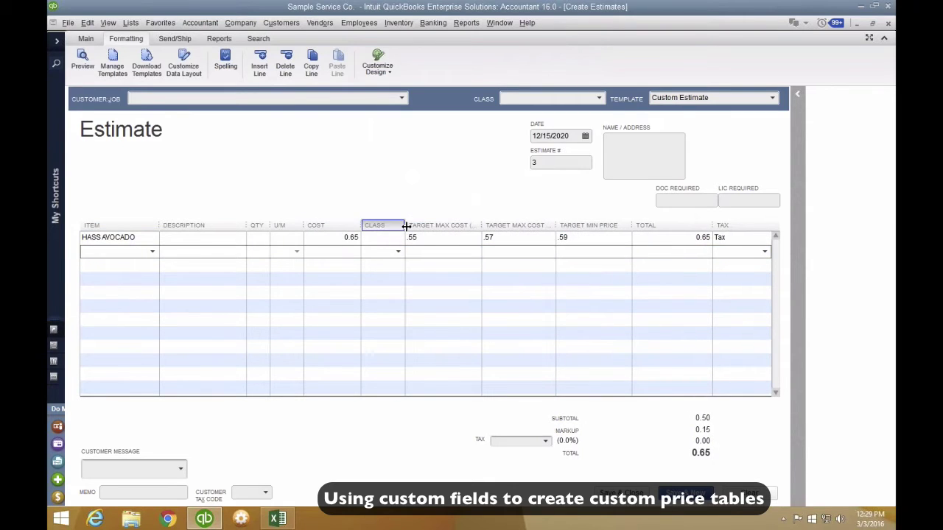
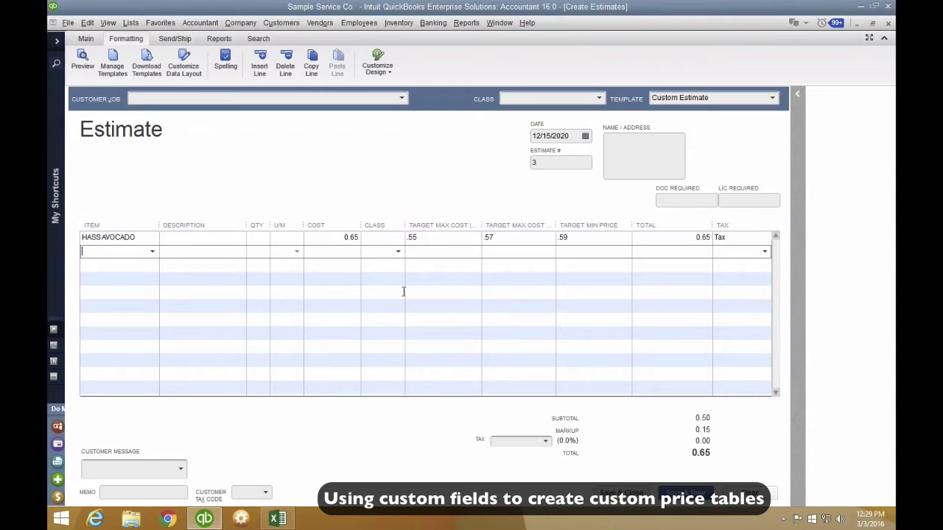
click(748, 492)
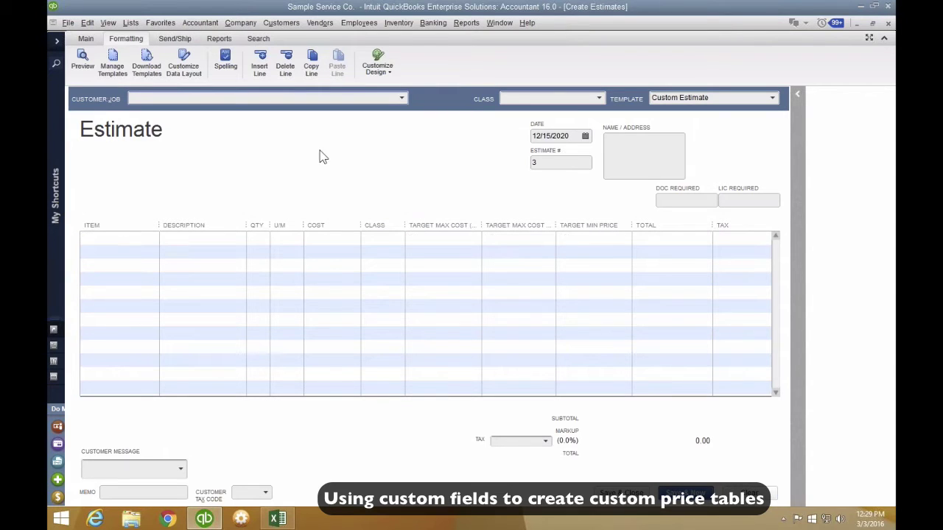
Step: Remove the summer and winter TARGET MAX COST and the TARGET MIN PRICE columns from the estimate's on-screen layout
click(185, 68)
click(135, 79)
click(146, 348)
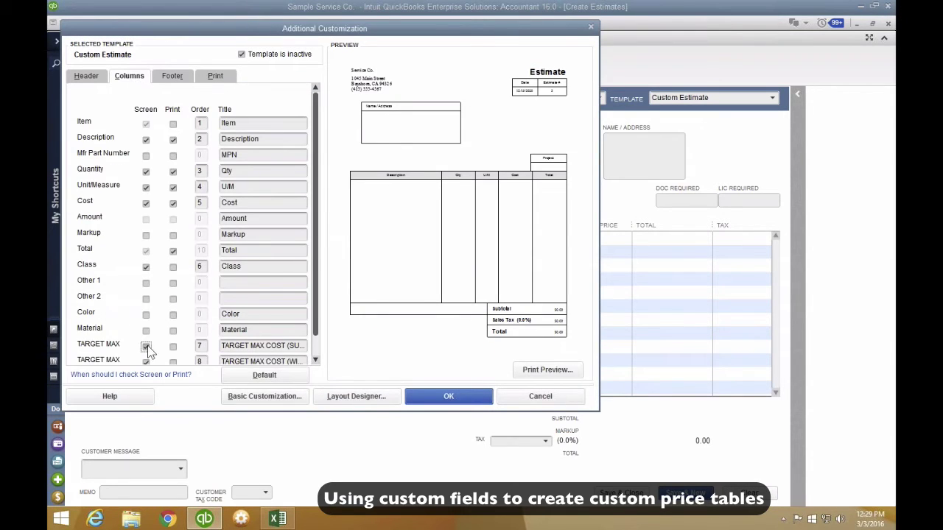
click(477, 226)
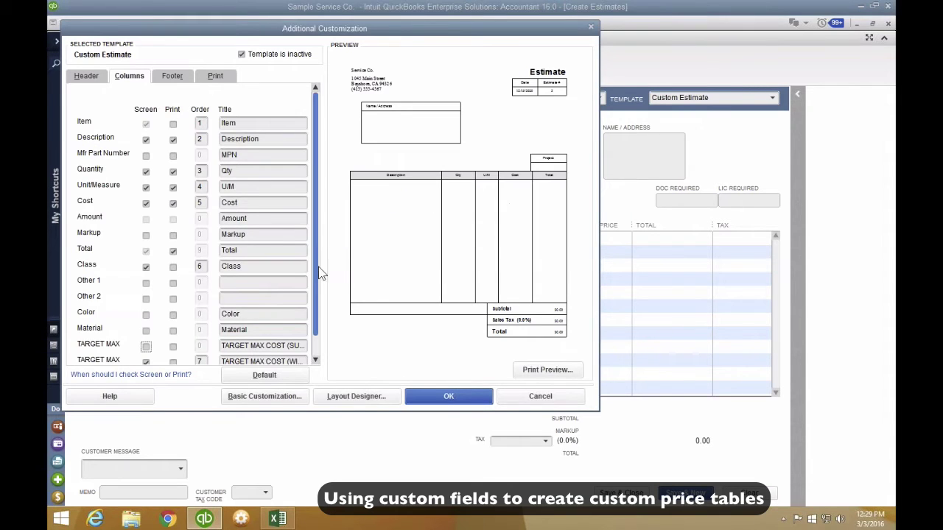
scroll(321, 333, down, 1)
click(146, 340)
click(477, 226)
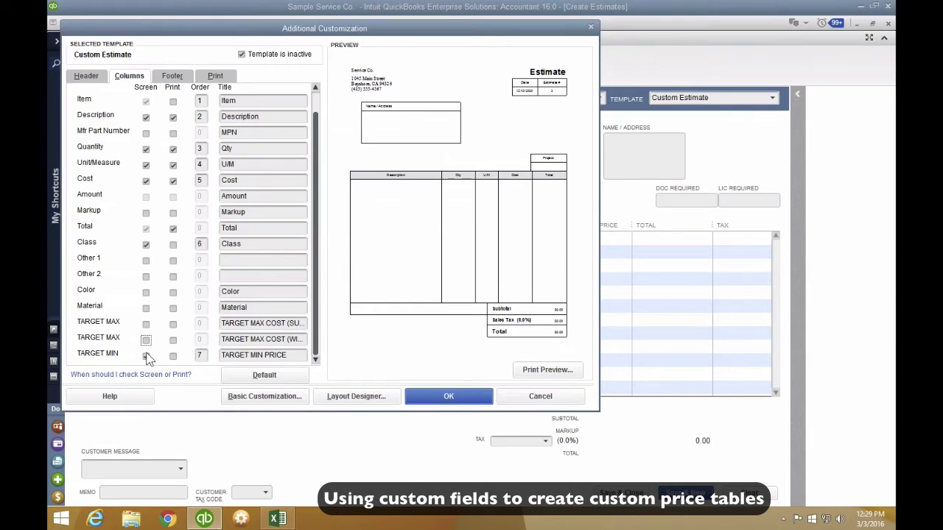
click(146, 356)
click(478, 225)
click(449, 397)
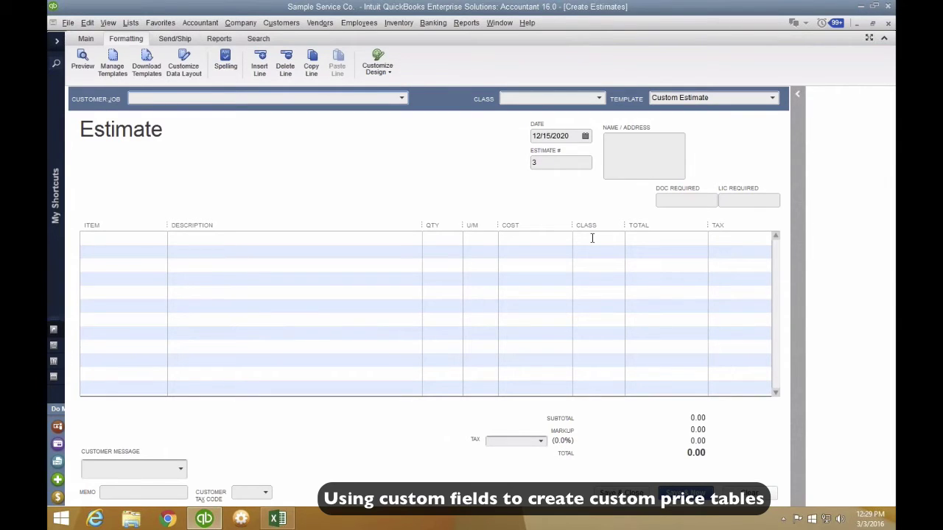
Step: Make the Irrigation Replacement Special, Springtime Tree Special and Wood's Garden Cafe Rates price levels inactive in the Price Level List
click(131, 24)
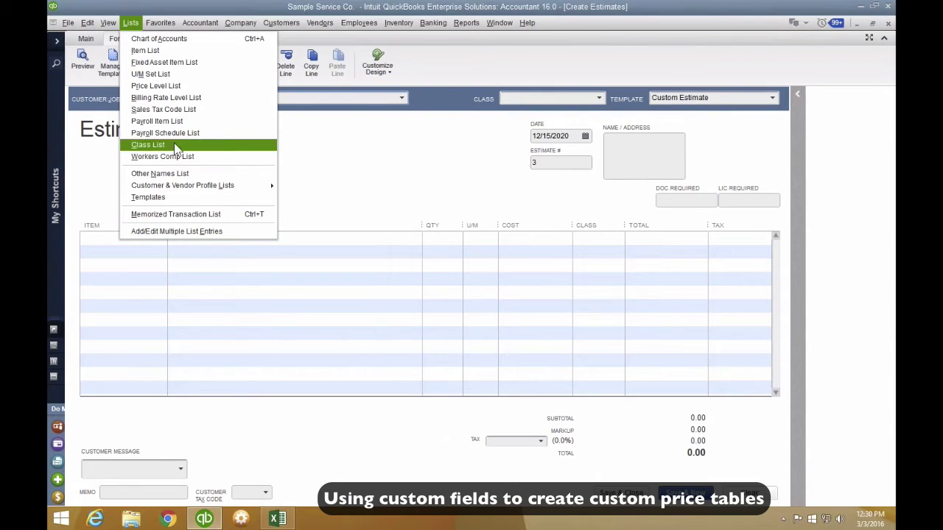
click(168, 88)
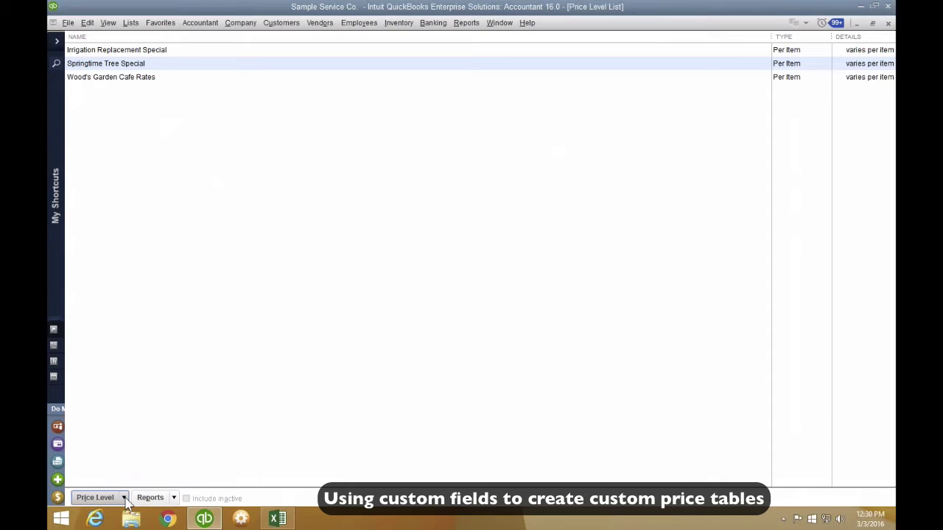
right_click(132, 50)
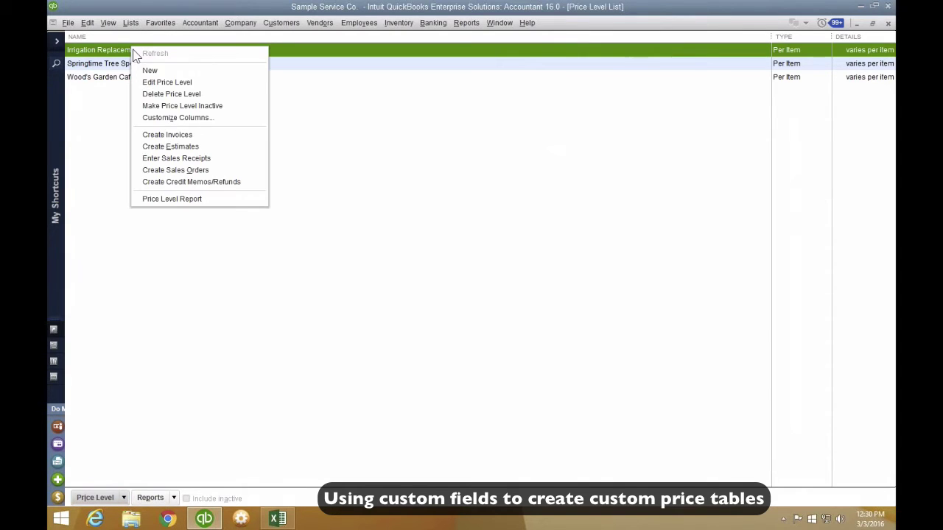
click(165, 107)
right_click(127, 51)
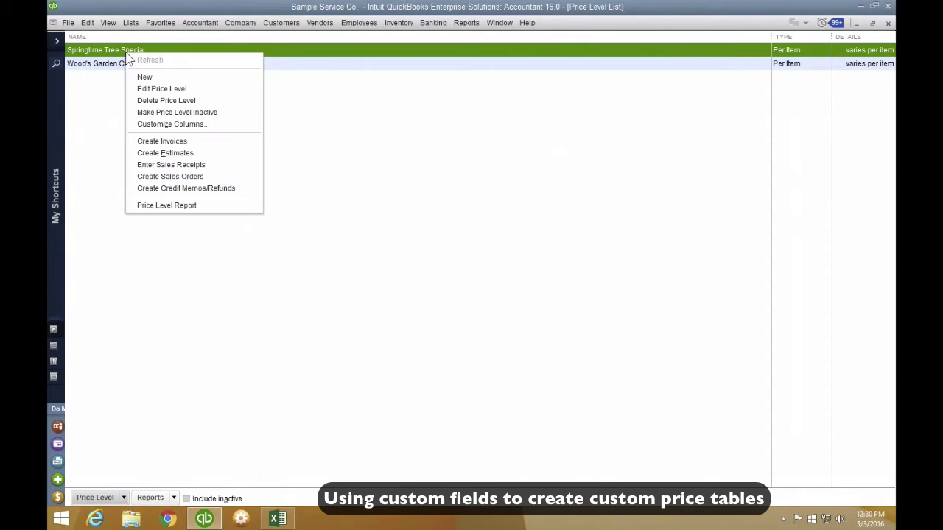
click(159, 110)
right_click(106, 52)
click(145, 112)
Step: Create a Fixed % price level named 15% From Item List Price that decreases item prices by 15%, rounding up to the nearest .01
click(118, 498)
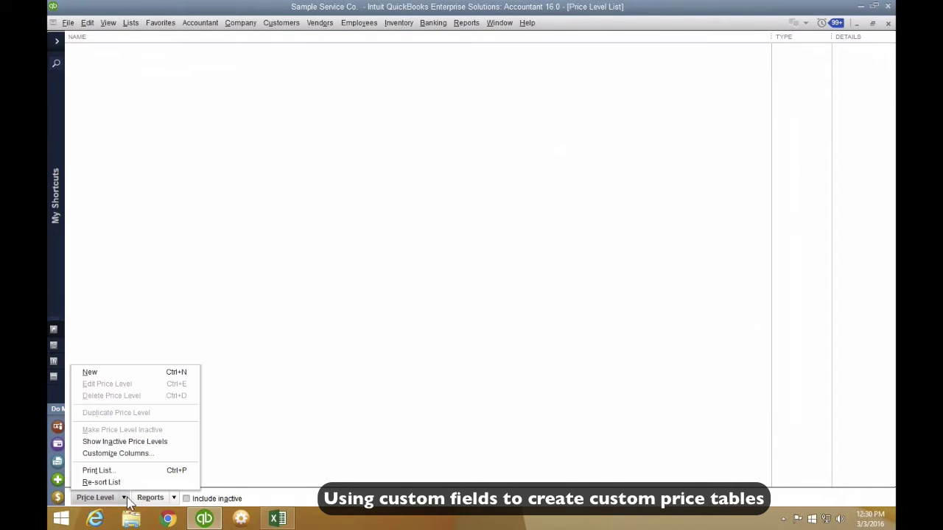
click(89, 372)
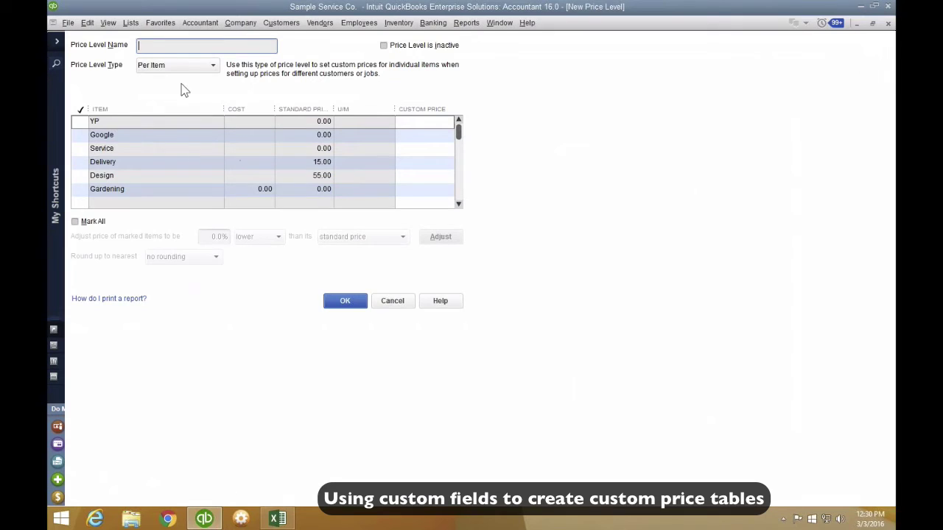
click(157, 66)
click(165, 82)
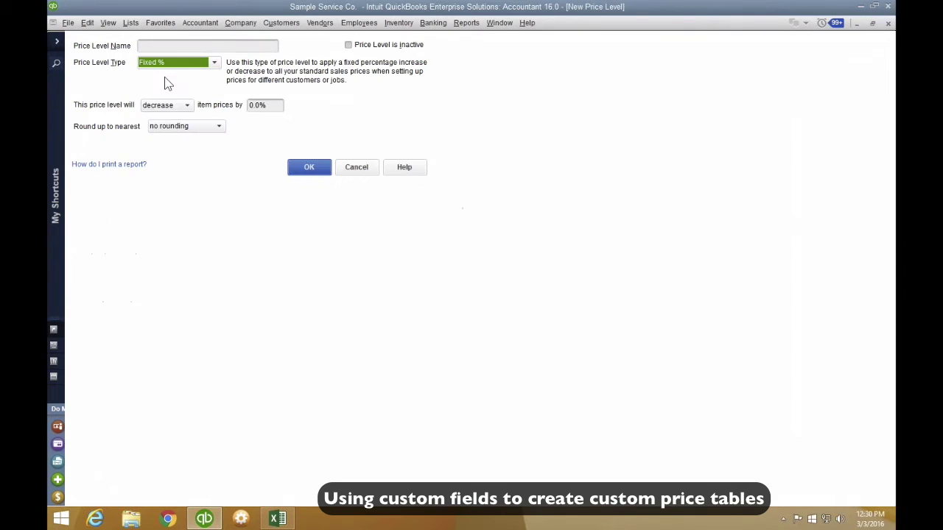
click(173, 46)
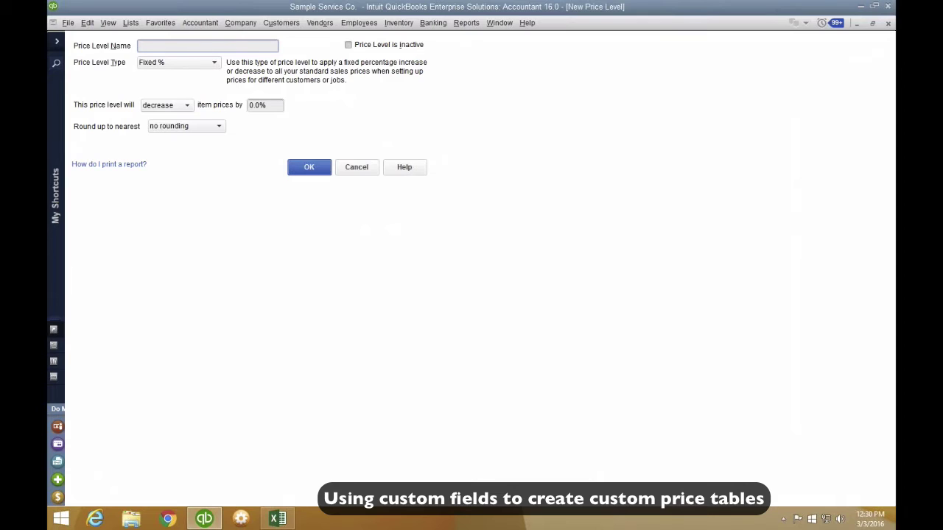
text(15% From Item List Price)
click(269, 107)
text(15%)
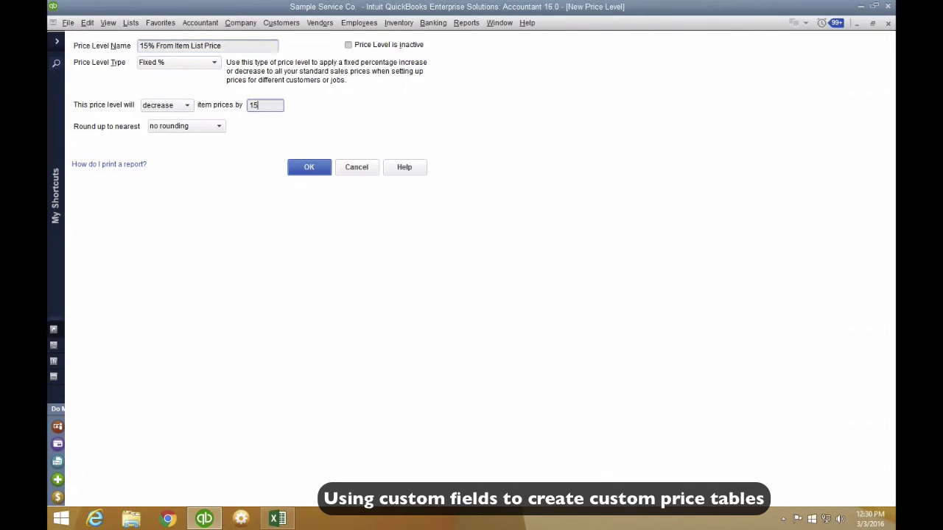
click(193, 130)
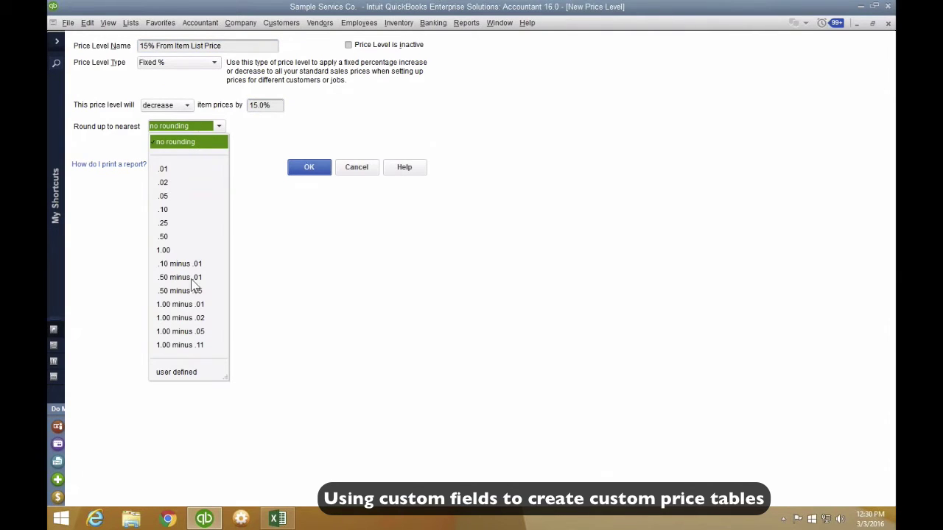
click(162, 170)
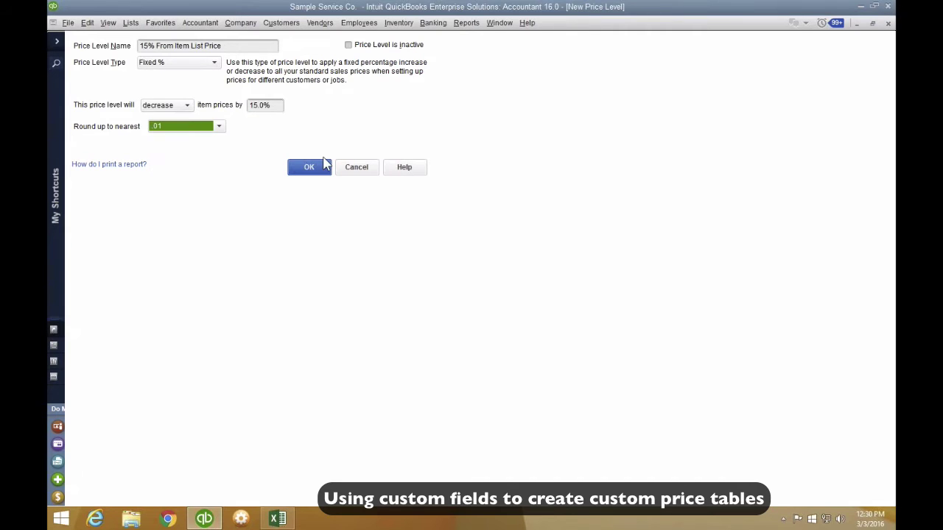
click(316, 166)
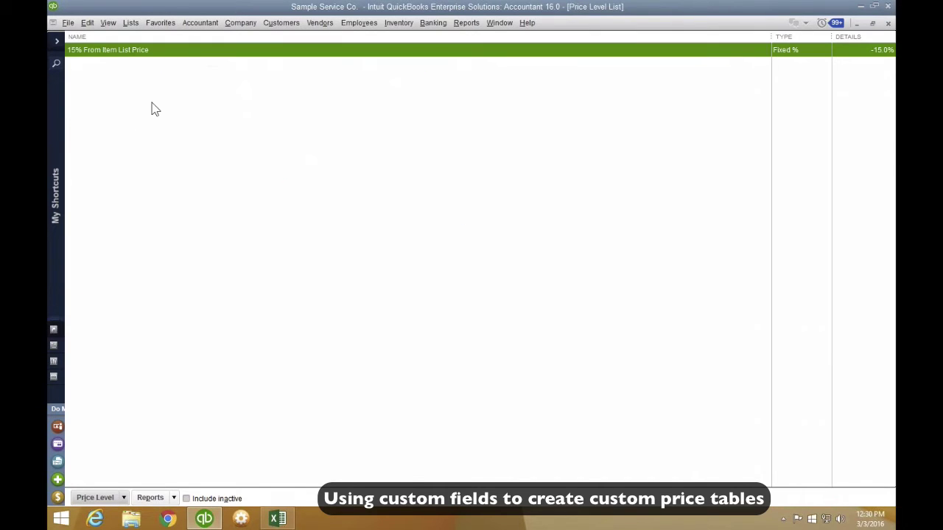
Step: Create a Fixed % price level named Premium Delivery that increases item prices by 25%
click(115, 499)
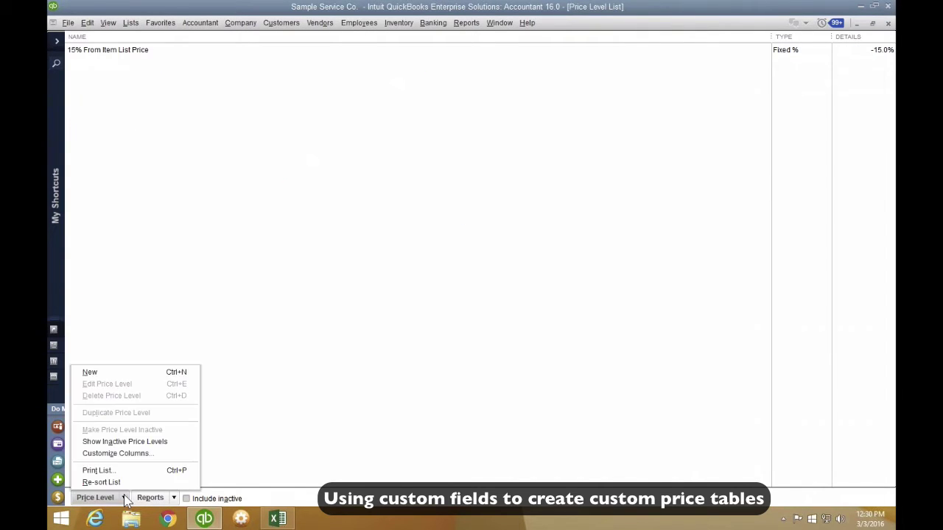
click(90, 373)
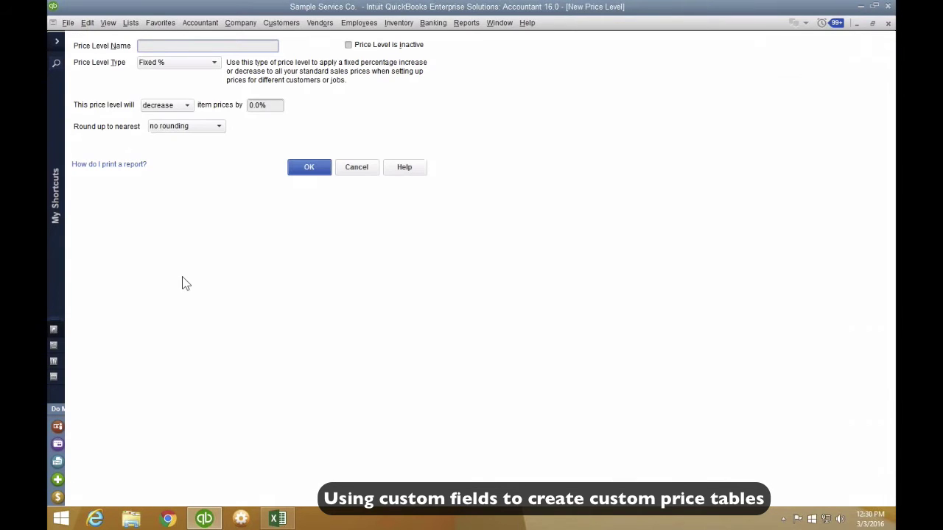
click(164, 105)
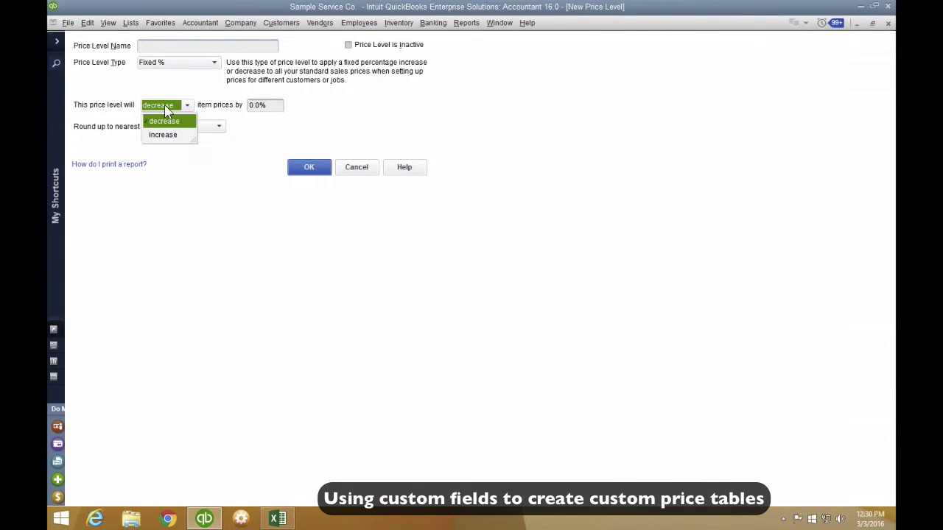
click(171, 134)
click(280, 103)
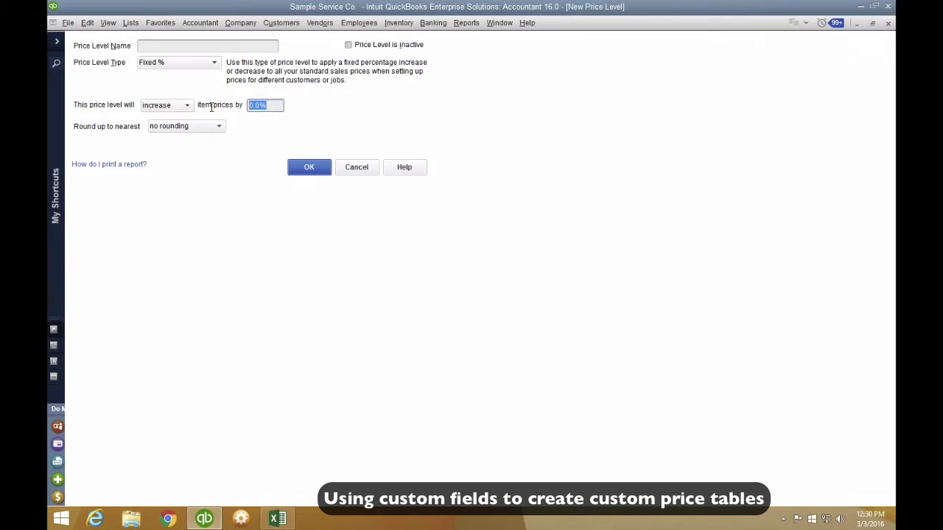
text(25%)
click(175, 46)
text(Premium )
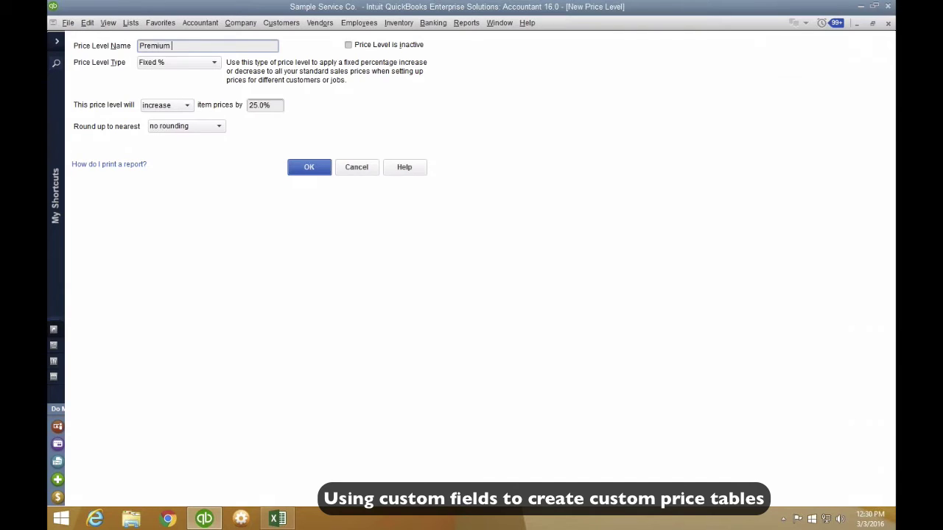
text(Delivery)
drag(215, 45, 139, 46)
click(319, 173)
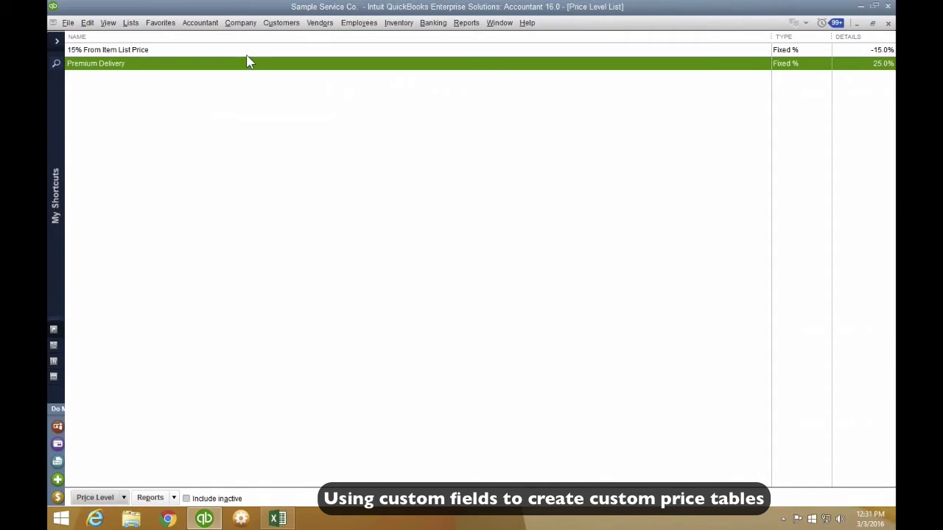
Step: Return to the estimate form and add HASS AVOCADO as its first line item
click(273, 23)
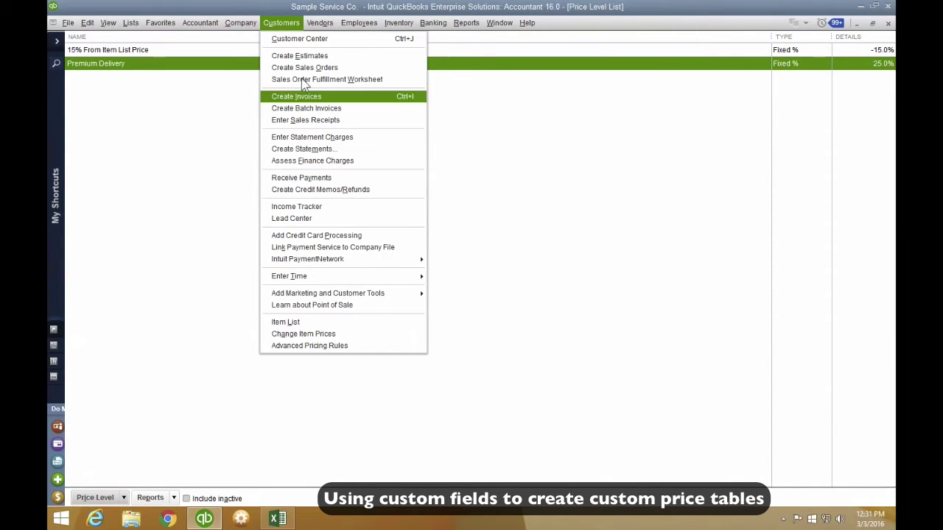
click(299, 55)
click(155, 263)
click(136, 302)
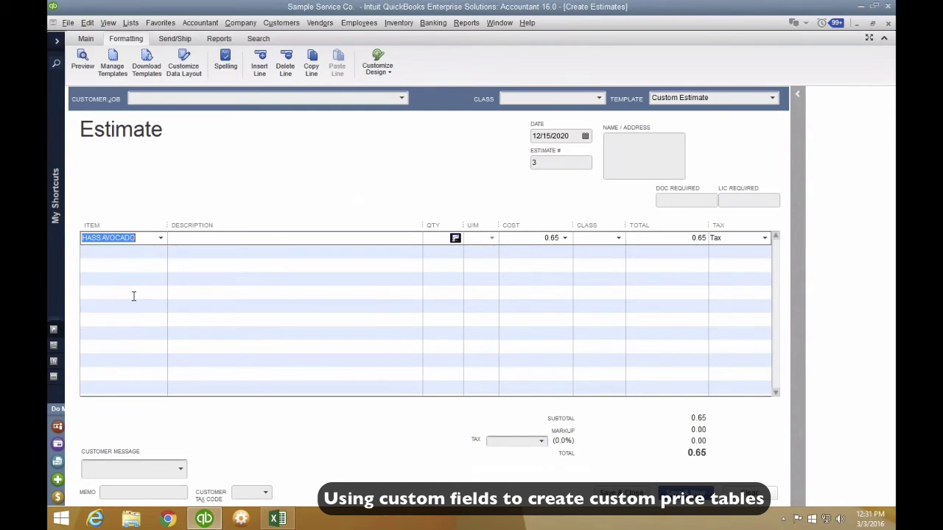
Step: Review the price levels offered for the HASS AVOCADO line's cost and apply the Premium Delivery price
click(567, 239)
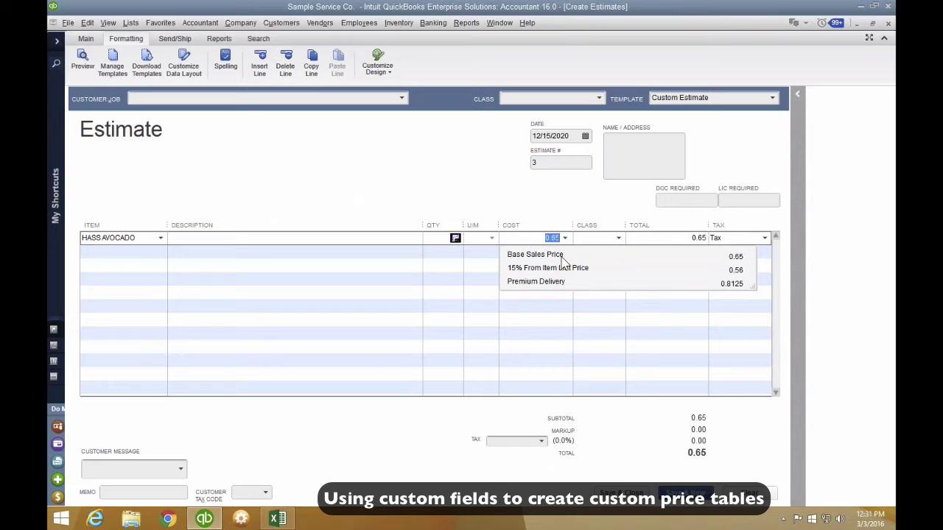
click(533, 257)
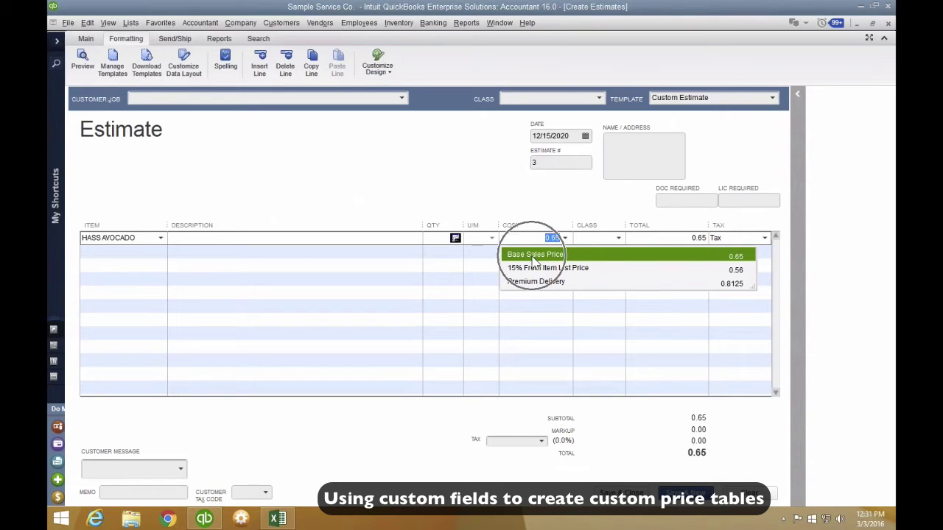
click(565, 238)
click(556, 270)
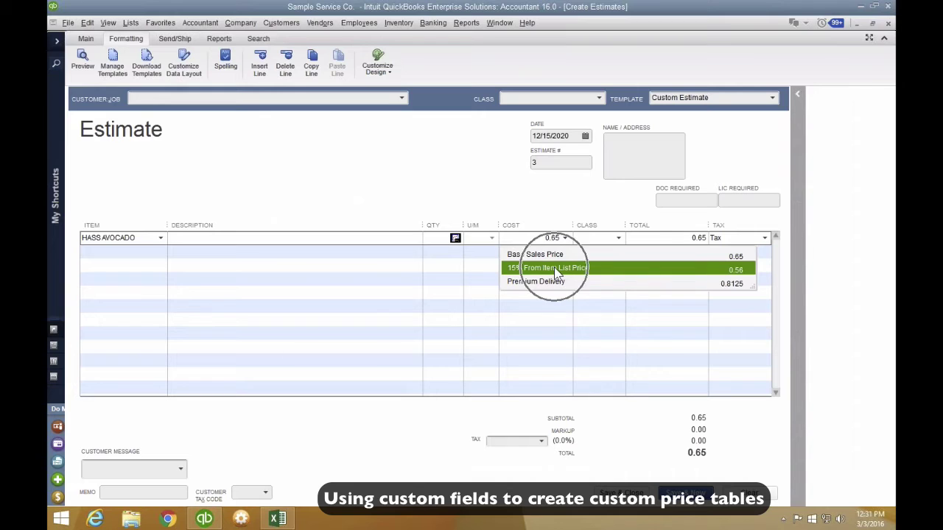
click(737, 285)
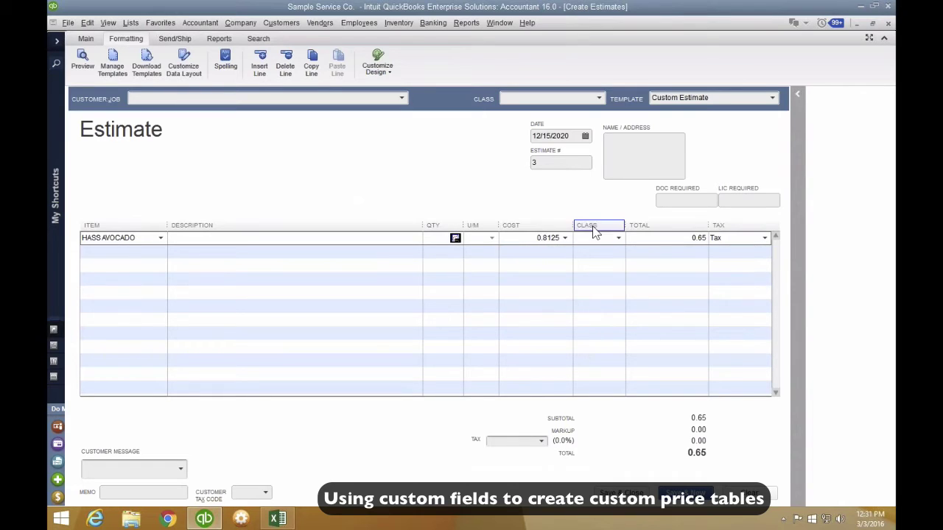
click(565, 238)
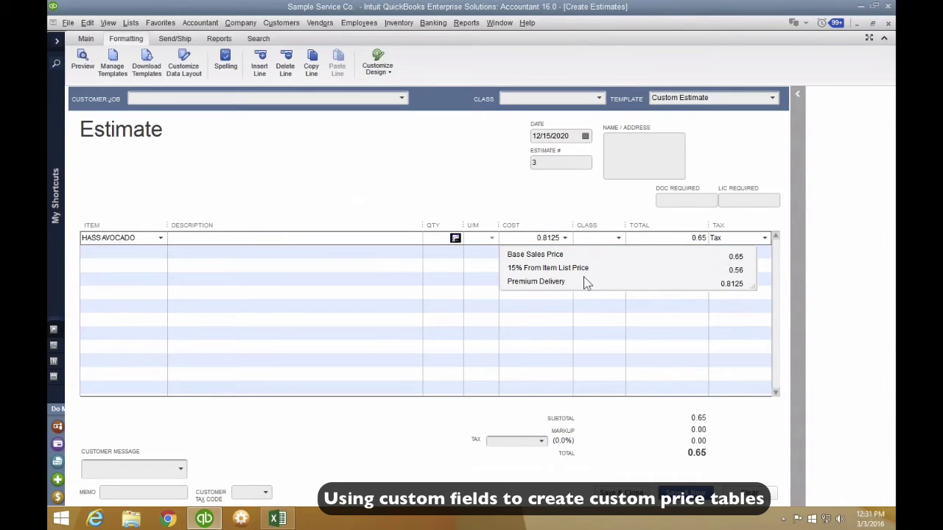
click(514, 236)
click(125, 238)
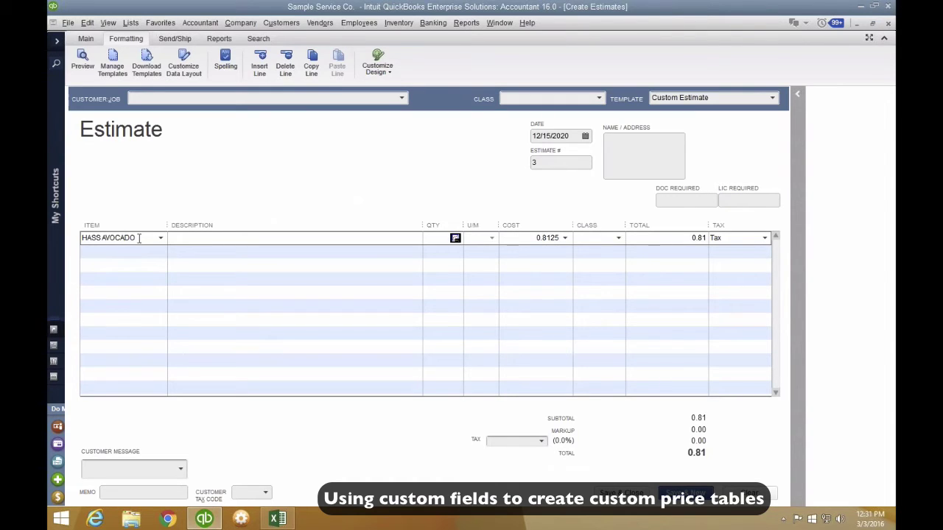
drag(149, 240, 48, 236)
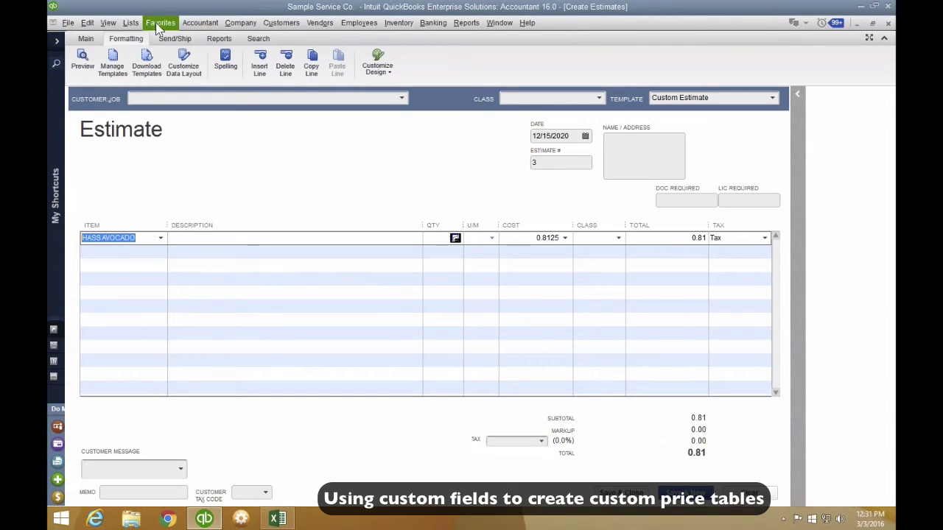
Step: Open the item list and include inactive items in it
click(130, 23)
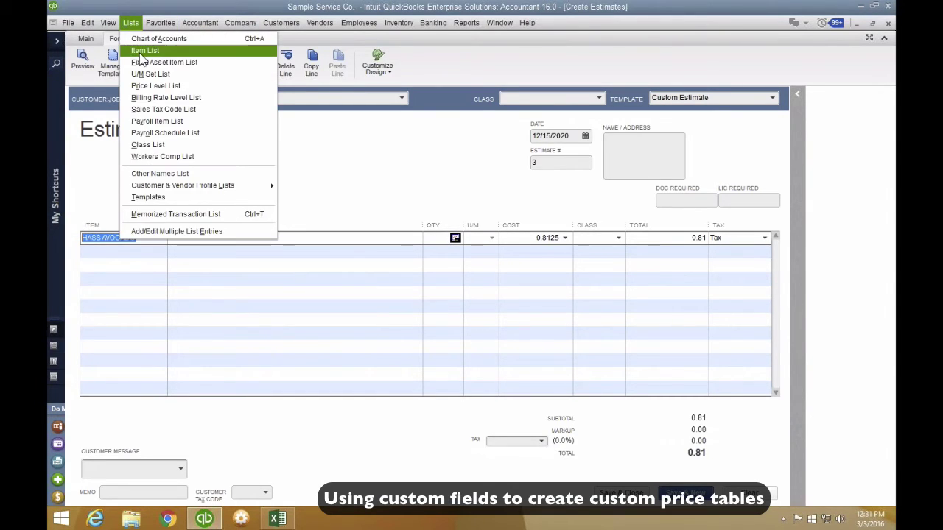
click(144, 49)
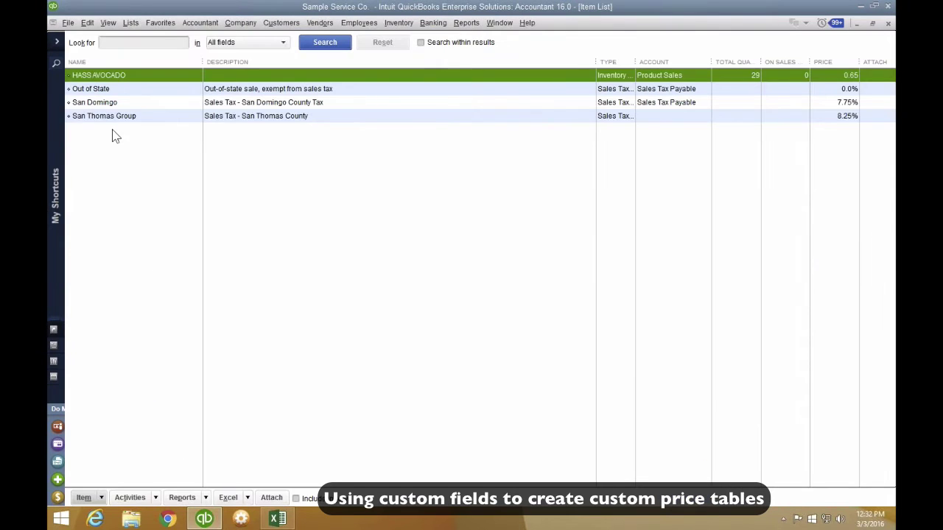
click(116, 118)
click(296, 499)
scroll(312, 324, up, 9)
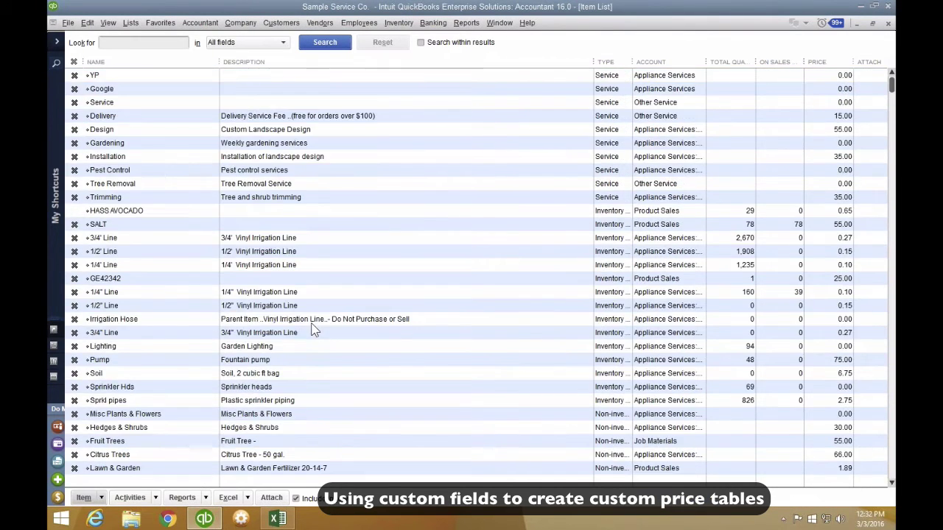
Step: Look through the actions available for the HASS AVOCADO item, and close the item list to return to the estimate
click(124, 209)
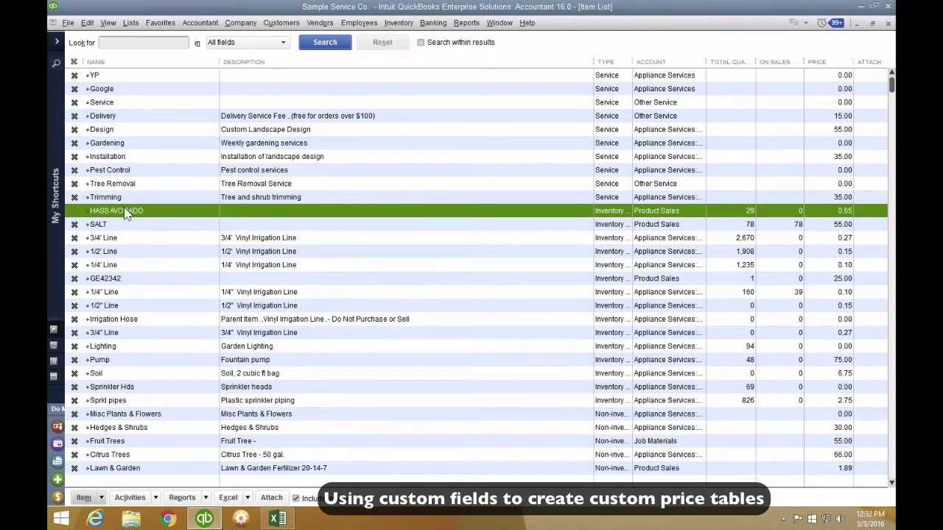
right_click(124, 209)
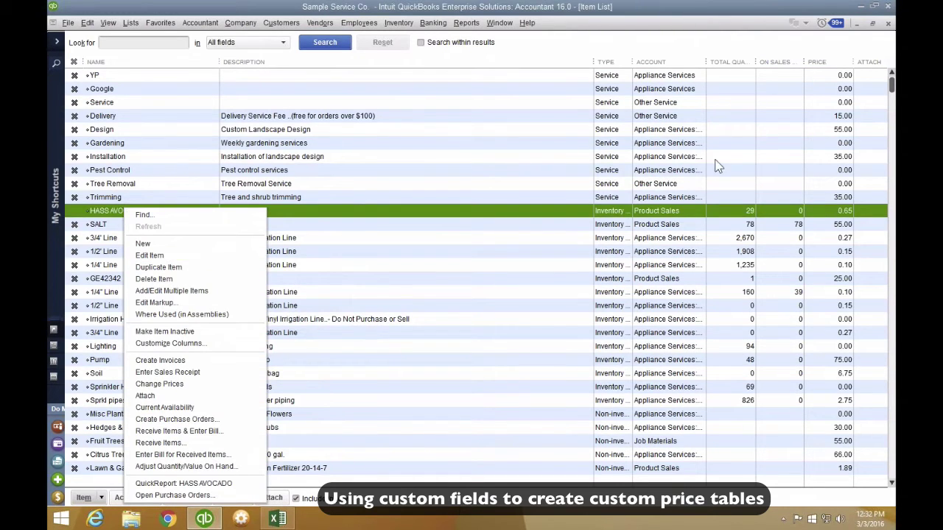
click(888, 23)
click(889, 23)
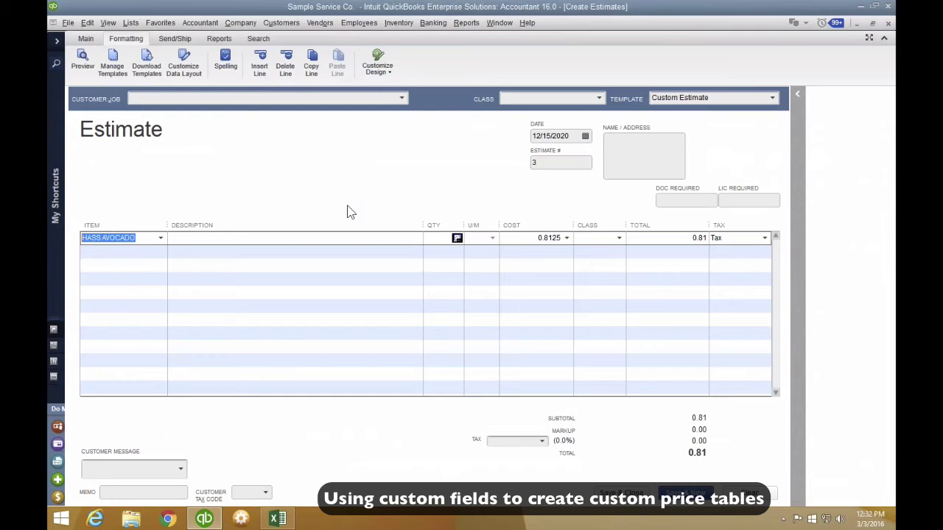
click(147, 226)
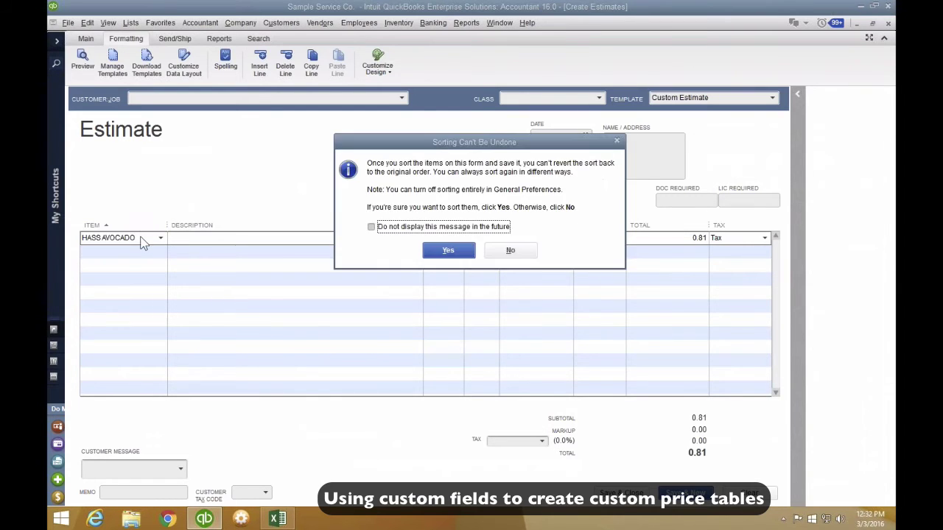
click(527, 254)
mouse_move(135, 238)
mouse_down()
mouse_move(59, 235)
mouse_move(140, 246)
mouse_move(81, 246)
mouse_move(144, 246)
mouse_up()
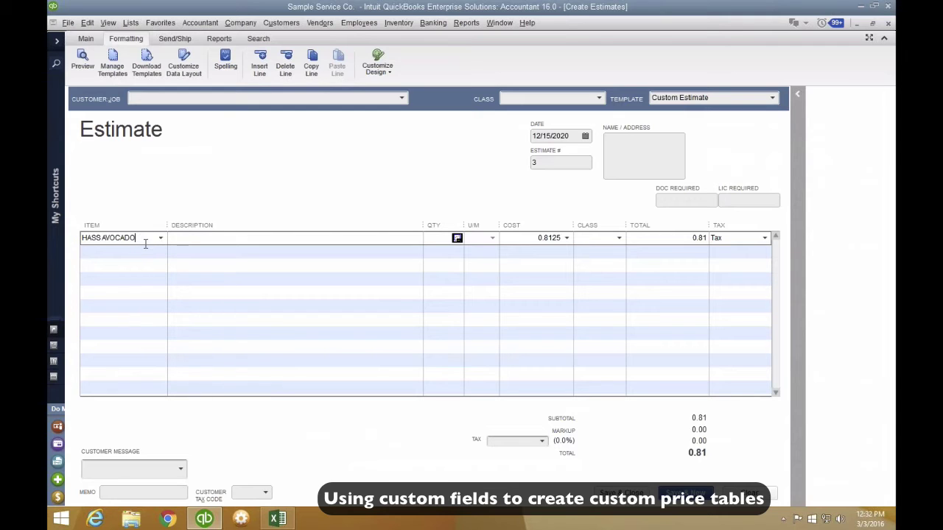
key(ctrl+l)
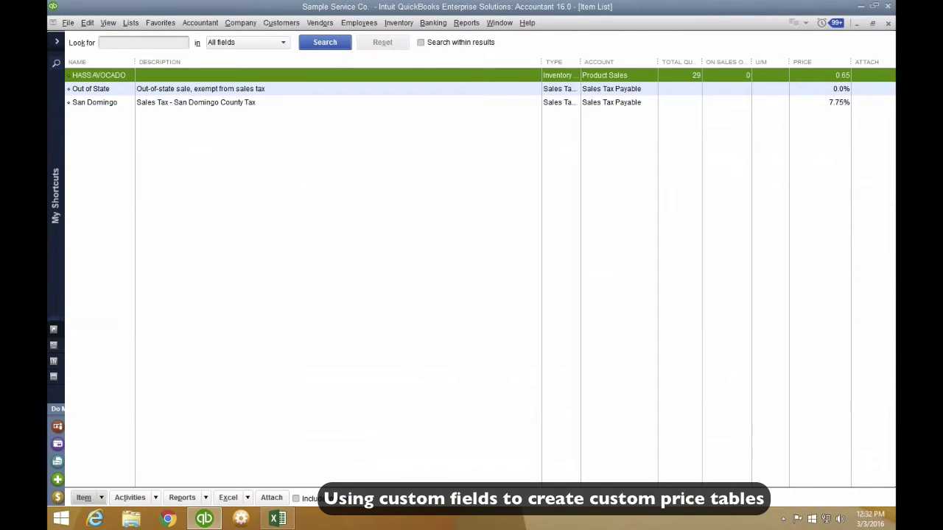
key(ctrl+e)
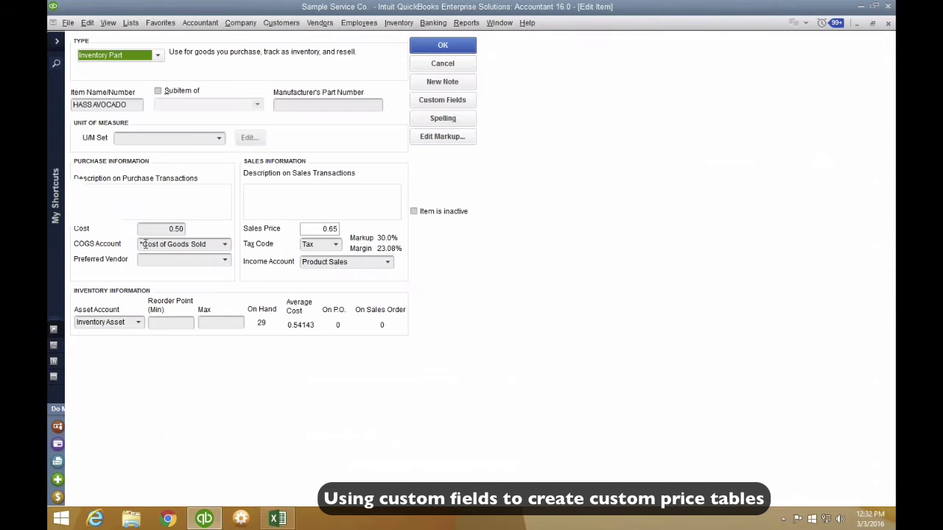
key(Escape)
key(Escape)
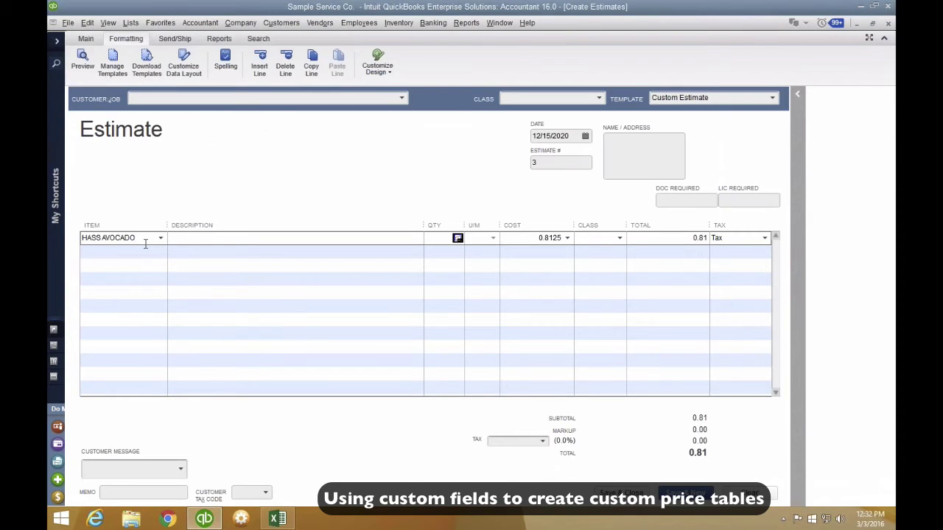
Step: Set the HASS AVOCADO item's cost to 0.45 and sales price to 0.69, save it, and return to the estimate
key(ctrl+l)
key(ctrl+e)
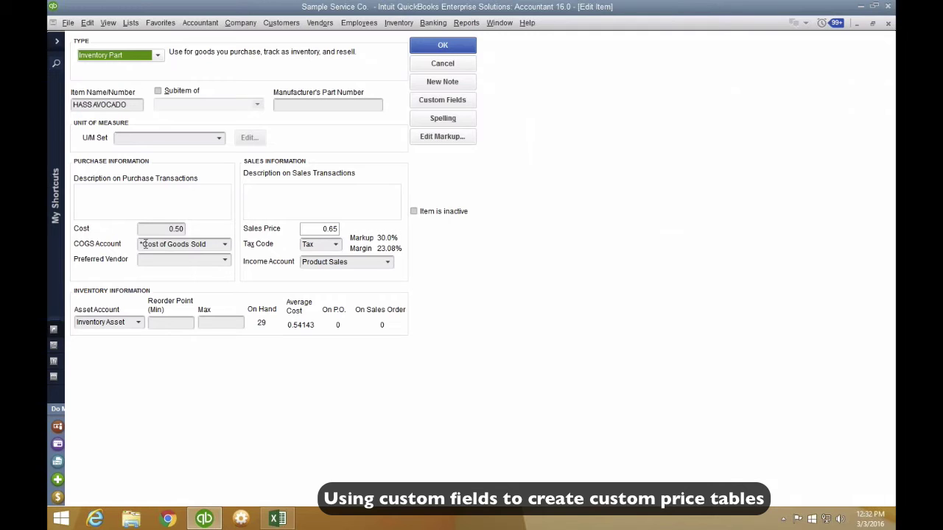
click(166, 231)
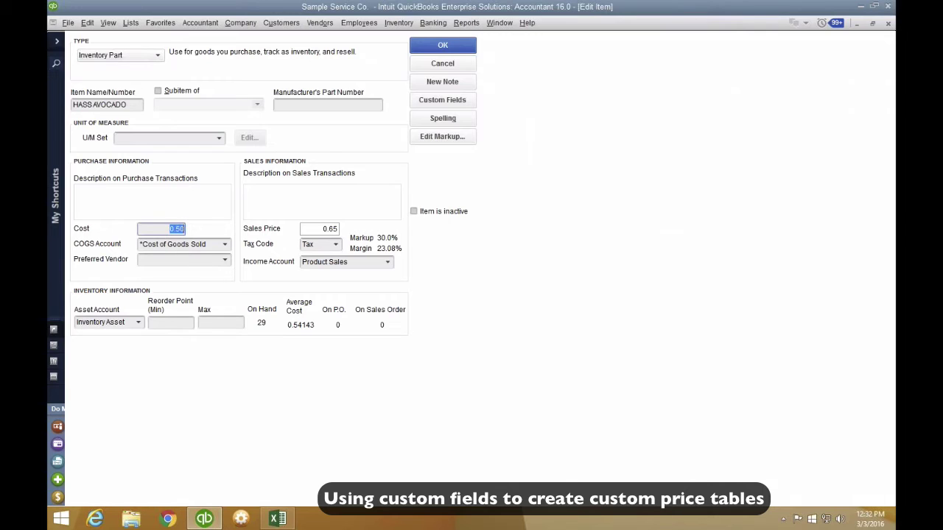
text(.45)
click(303, 229)
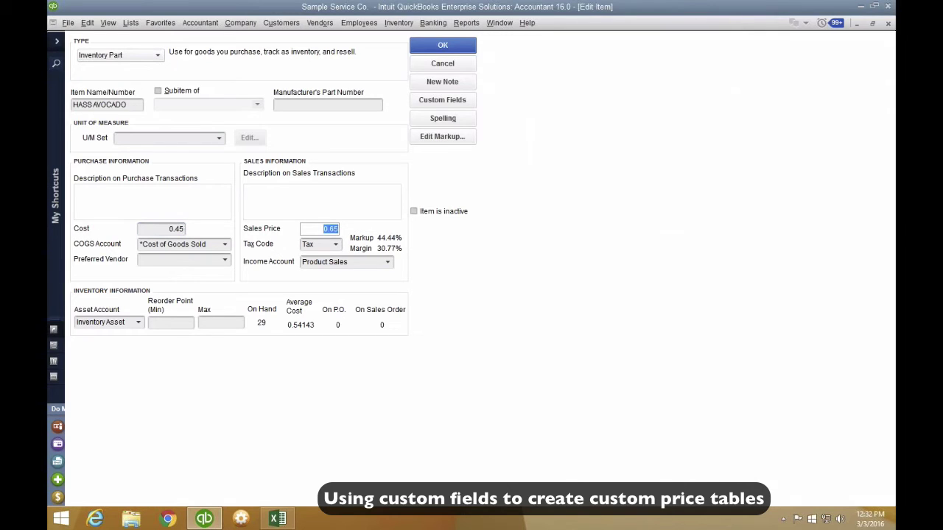
text(.6)
click(443, 45)
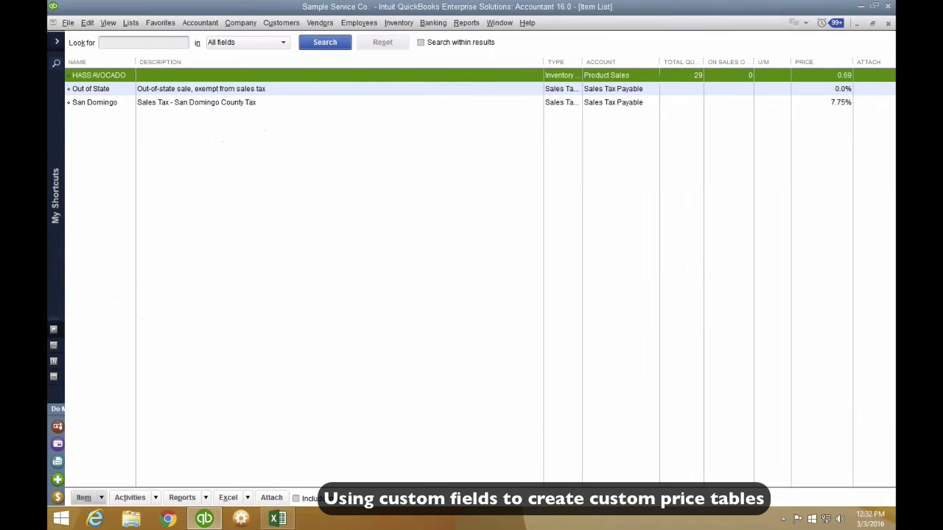
key(Escape)
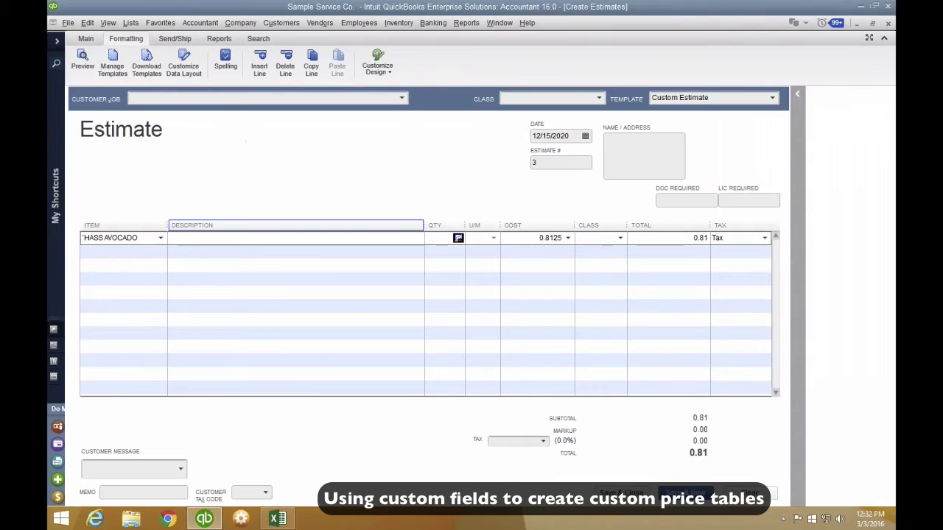
Step: Clear the estimate and enter HASS AVOCADO again as its first line item
click(749, 493)
click(115, 244)
text(HASS)
key(Tab)
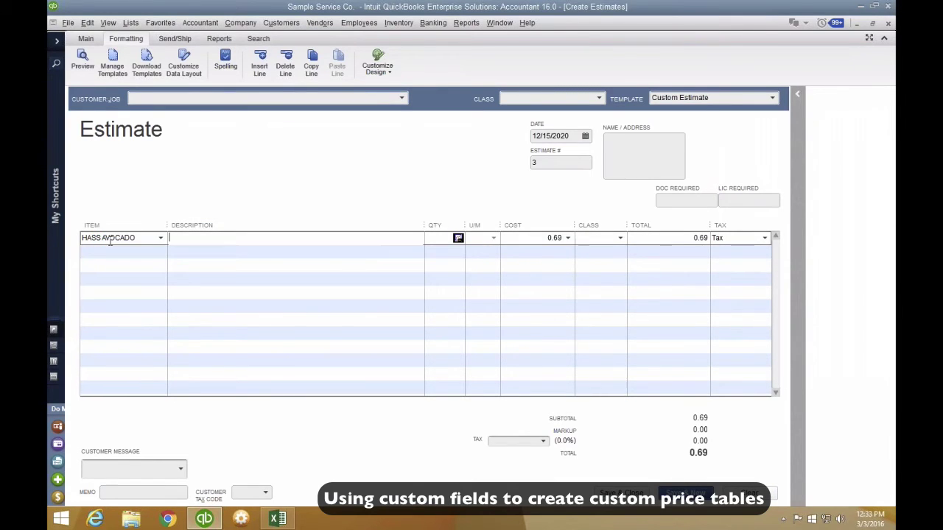
Step: Look at the price levels offered for the cost of the HASS AVOCADO line
click(554, 238)
click(555, 237)
click(568, 238)
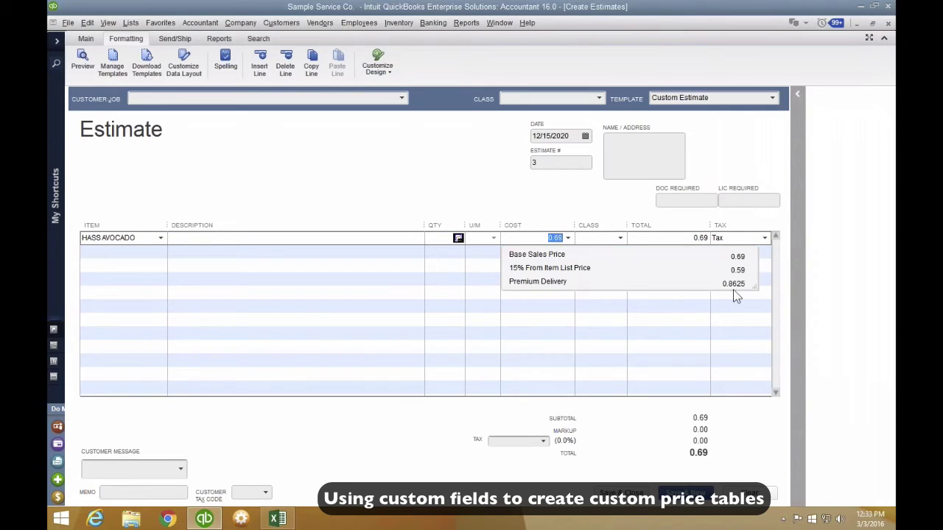
key(ctrl)
key(ctrl)
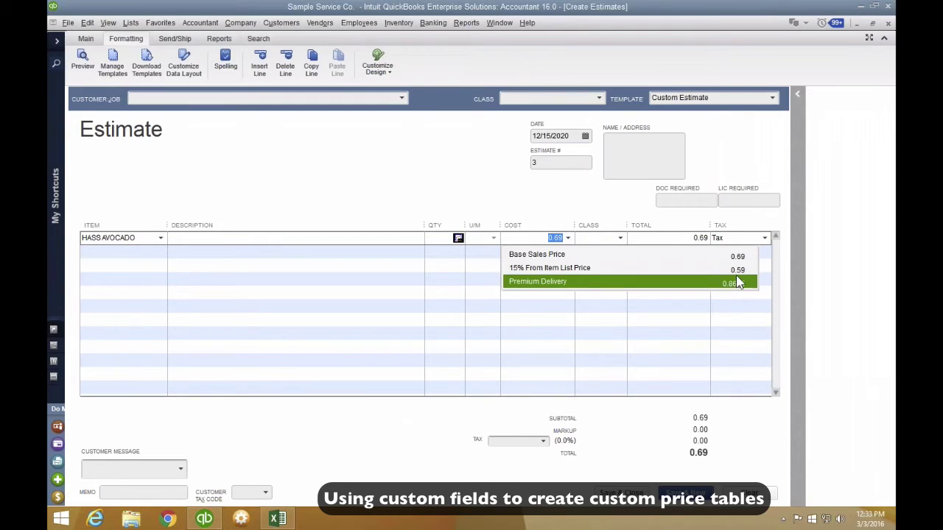
click(527, 238)
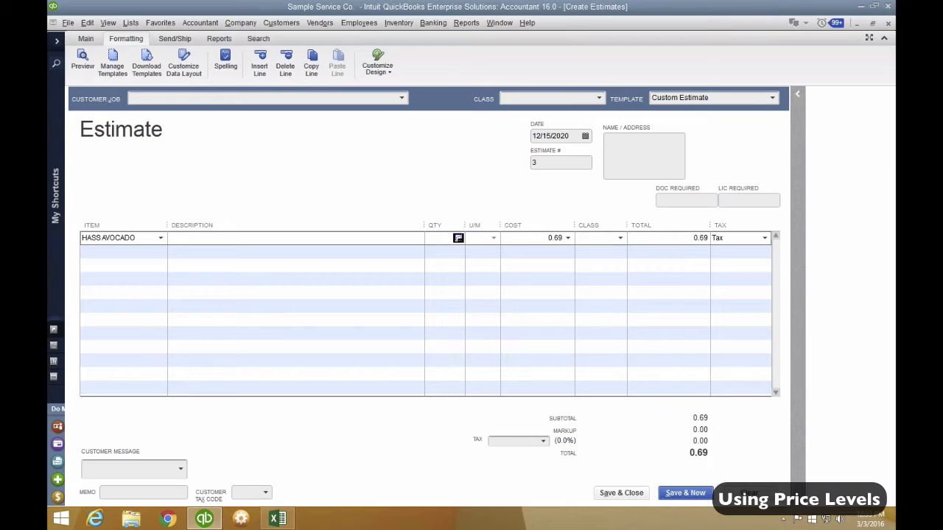
Step: Clear the estimate and start a new price level from the Price Level List
click(749, 493)
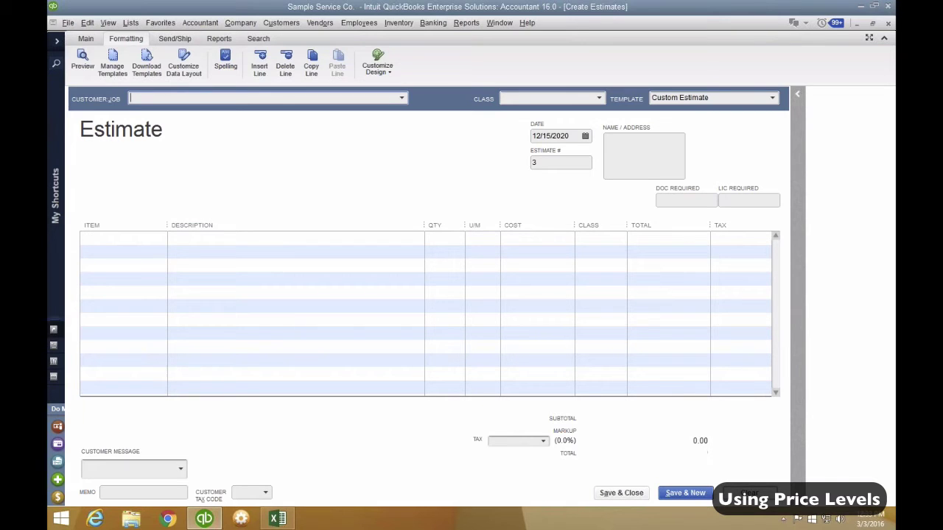
click(130, 22)
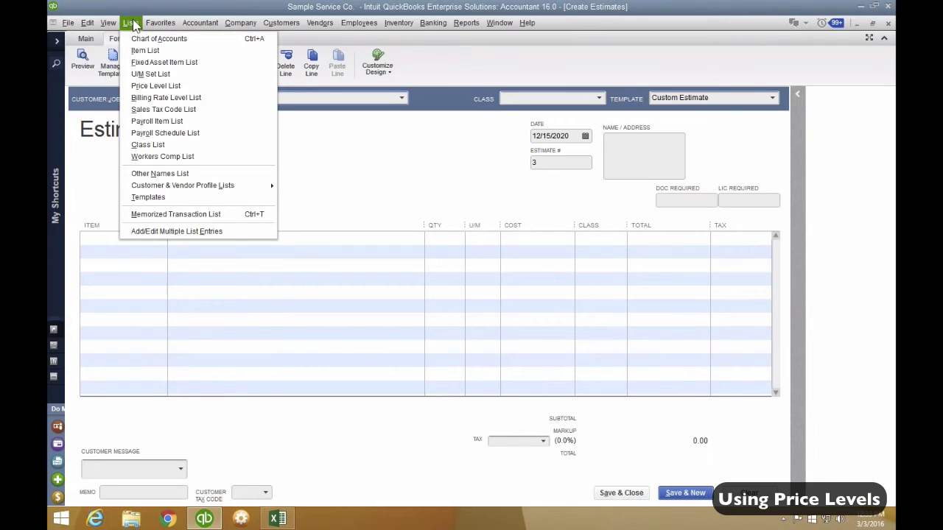
click(161, 86)
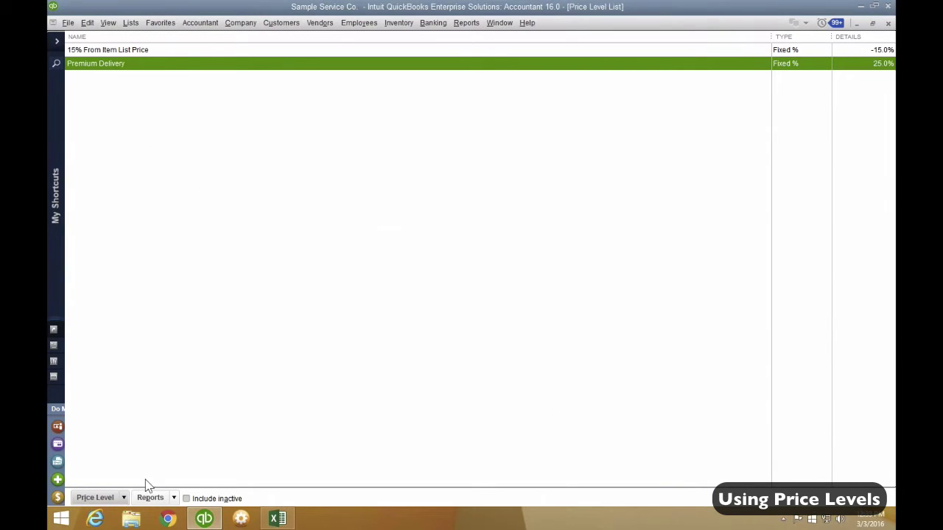
click(128, 499)
click(128, 374)
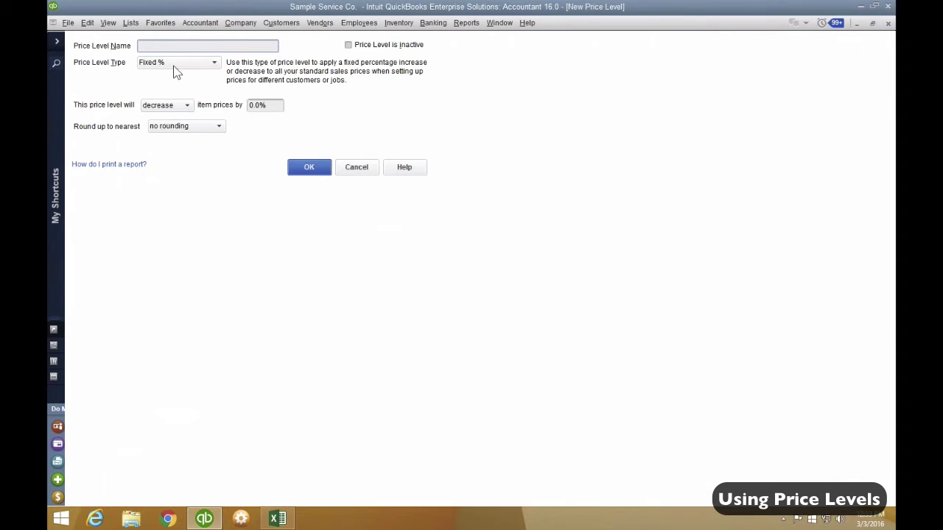
Step: Set the new price level's type to Per Item and name it MIN SALES PRICE
click(175, 66)
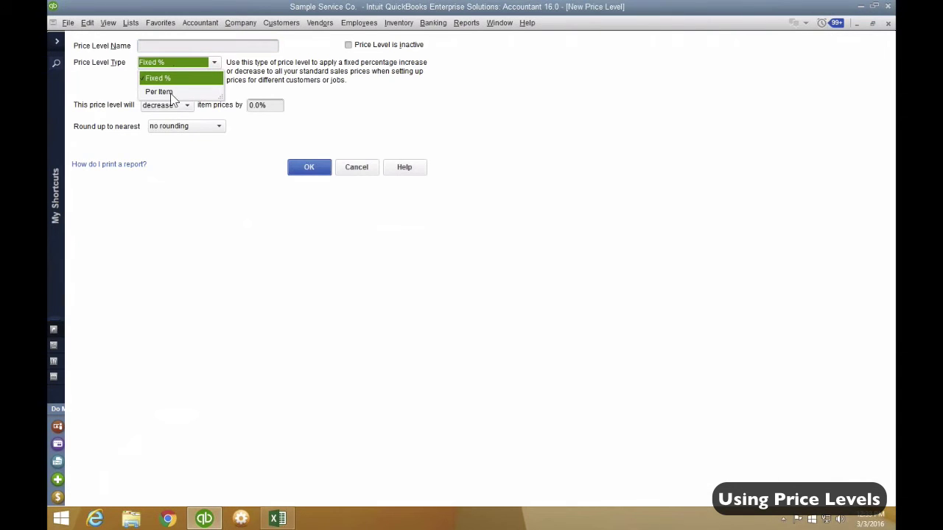
click(167, 92)
click(163, 44)
text(LOWEST)
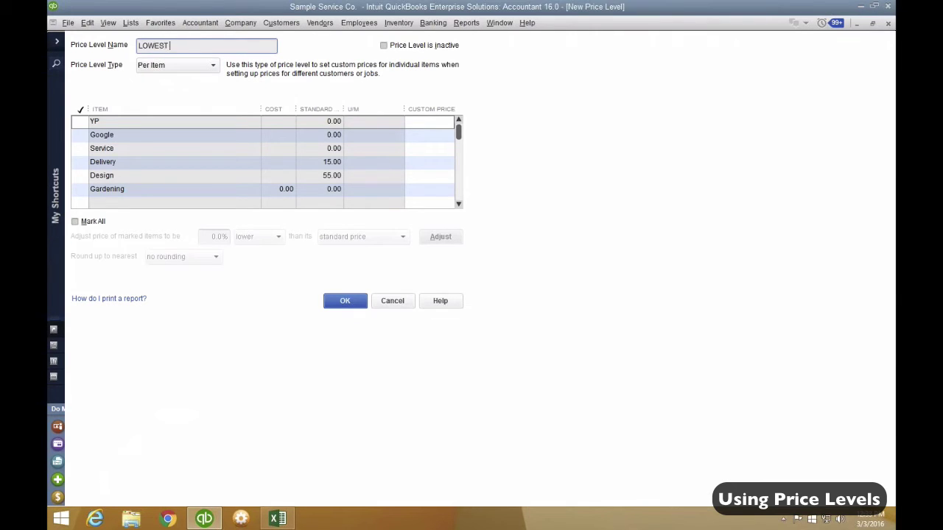
key(BackSpace)
key(BackSpace)
key(BackSpace)
key(BackSpace)
key(BackSpace)
text(MIN SALES PRICE)
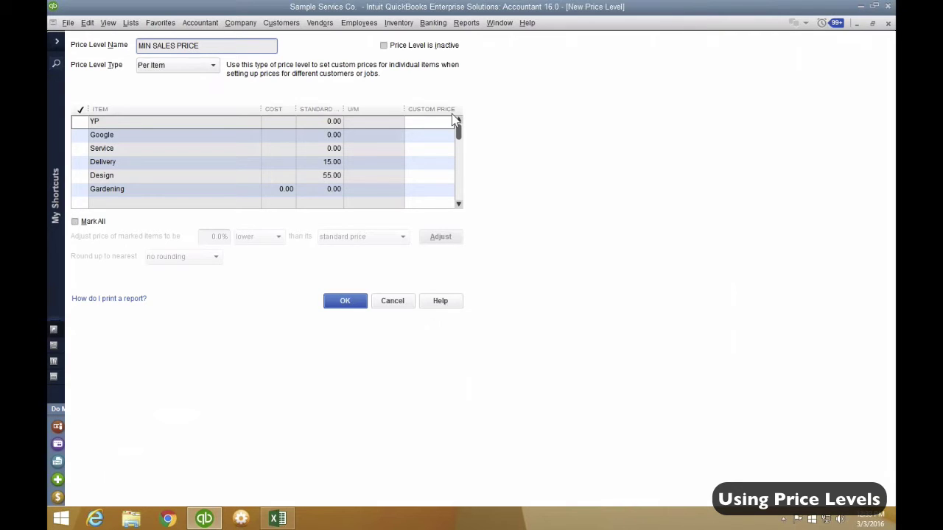
Step: Give HASS AVOCADO a custom price of 0.59, widening the custom price column, and save the price level
mouse_move(461, 140)
mouse_down()
mouse_move(461, 202)
mouse_move(462, 127)
mouse_move(461, 156)
mouse_up()
click(433, 149)
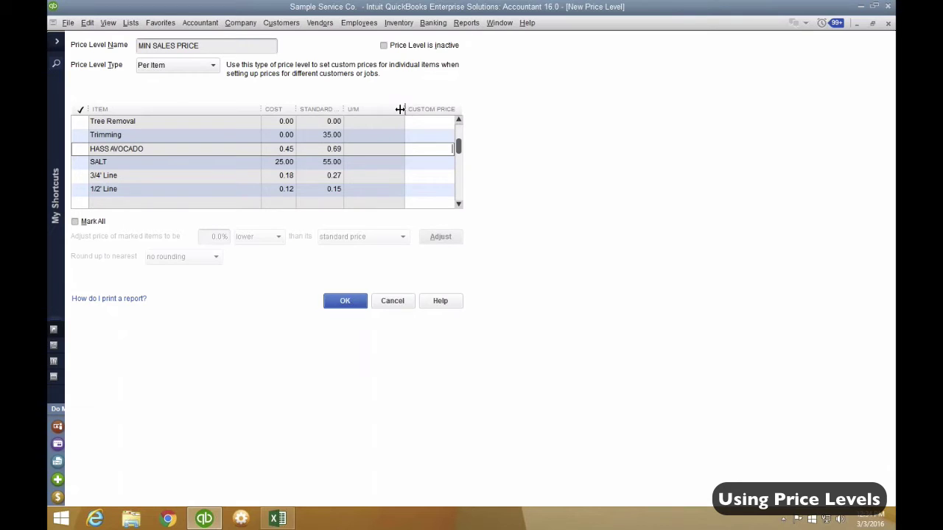
drag(404, 109, 374, 109)
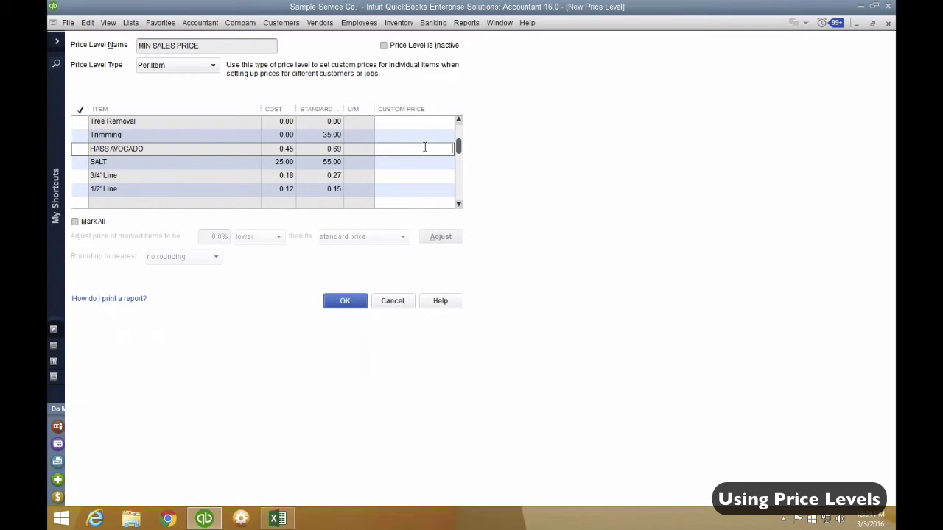
text(.59)
click(350, 301)
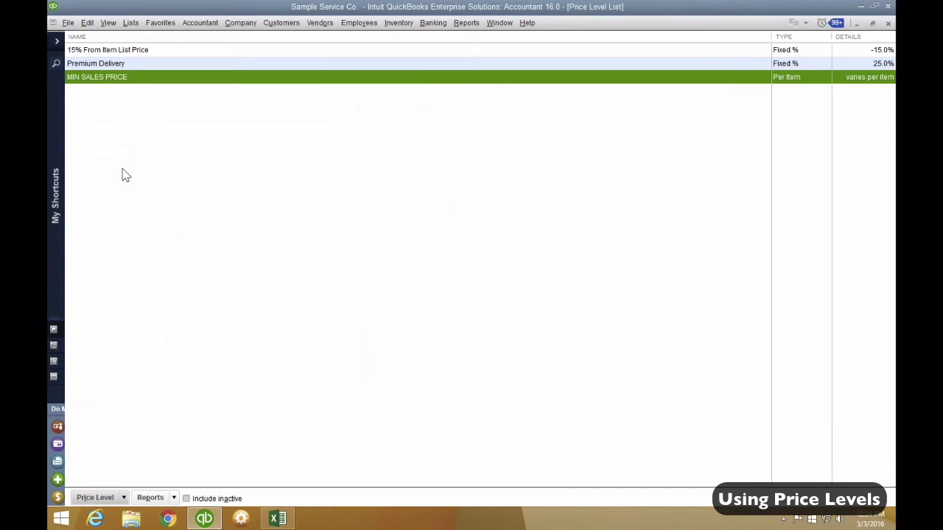
Step: Start another per-item price level and name it MAX SALES PRICE
click(124, 498)
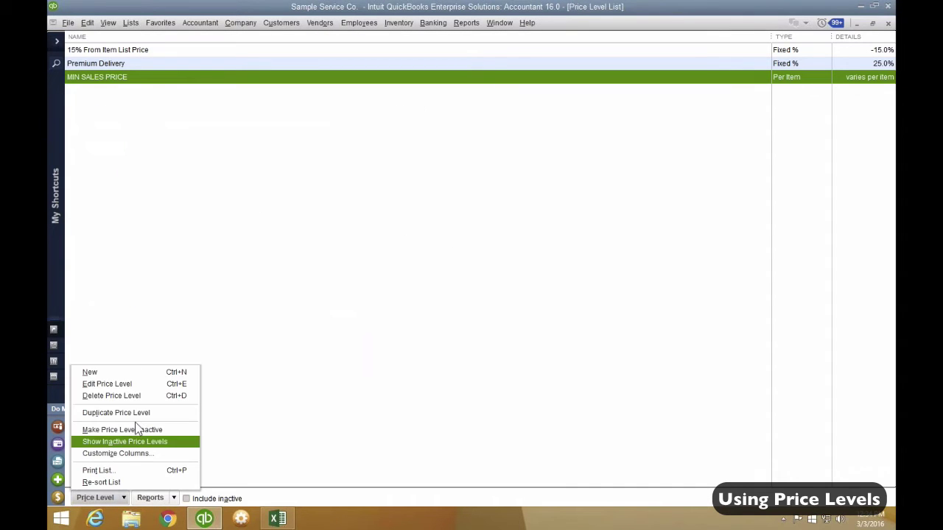
click(118, 374)
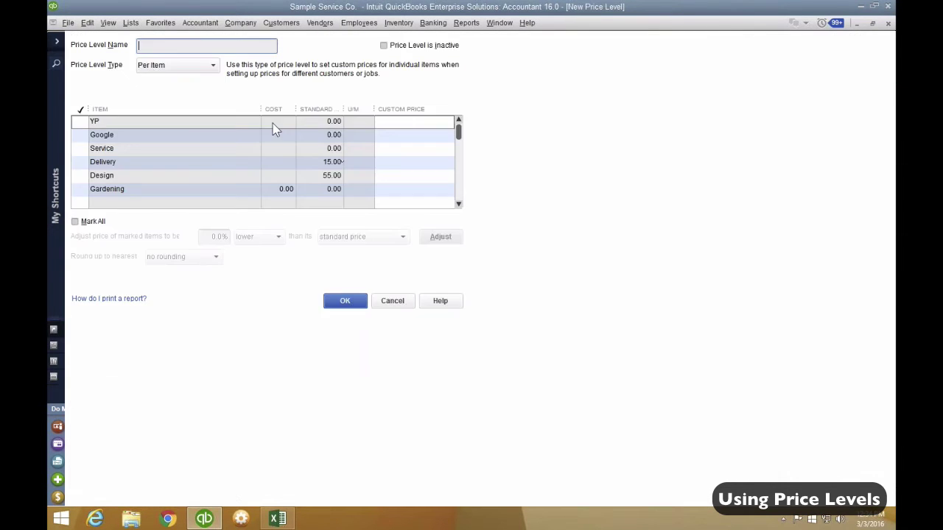
text(M)
key(BackSpace)
key(BackSpace)
key(BackSpace)
text(MAX SALES PRIC)
Step: Mark HASS AVOCADO for adjustment and save the MAX SALES PRICE level, agreeing to adjust the selected prices
mouse_move(458, 131)
mouse_down()
mouse_move(459, 152)
mouse_move(459, 141)
mouse_up()
click(81, 176)
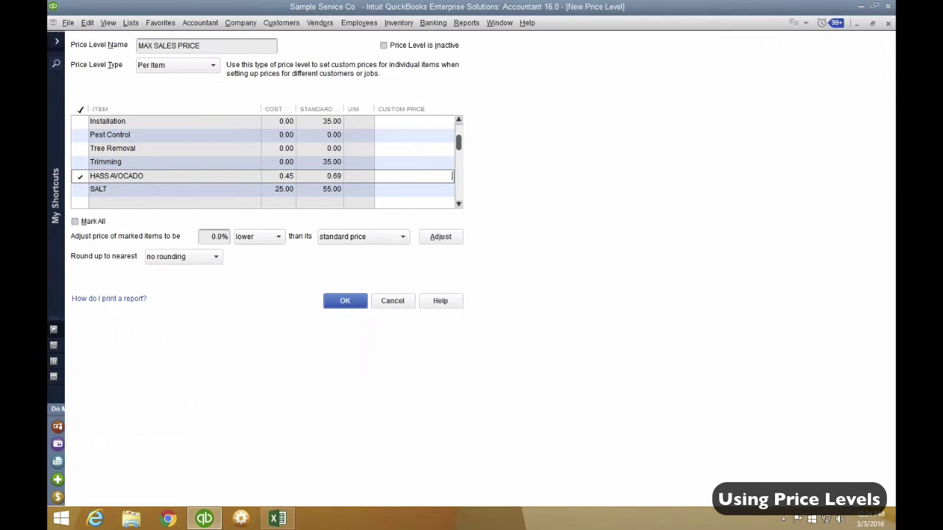
double_click(447, 176)
click(344, 302)
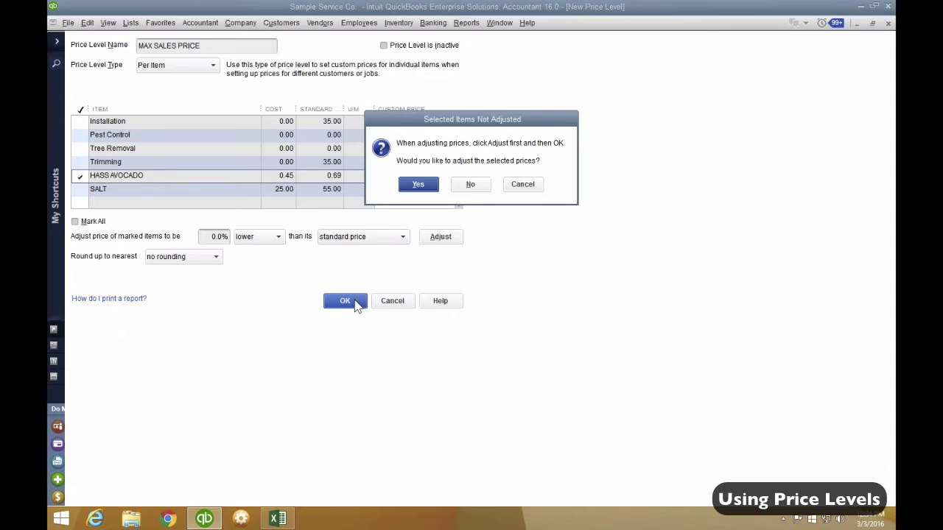
click(417, 185)
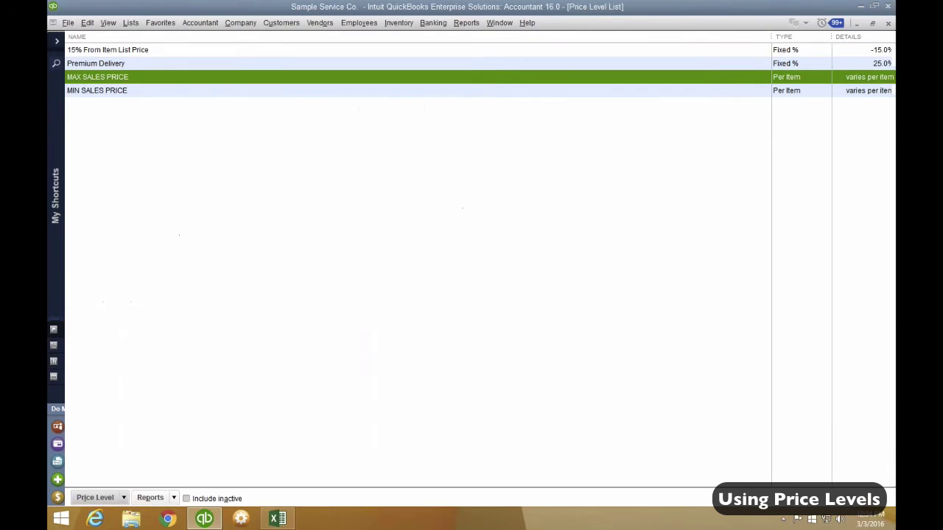
Step: Edit the MAX SALES PRICE level to give HASS AVOCADO a custom price of 0.89, and save it
double_click(139, 79)
mouse_move(459, 135)
mouse_down()
mouse_move(464, 209)
mouse_move(462, 152)
mouse_up()
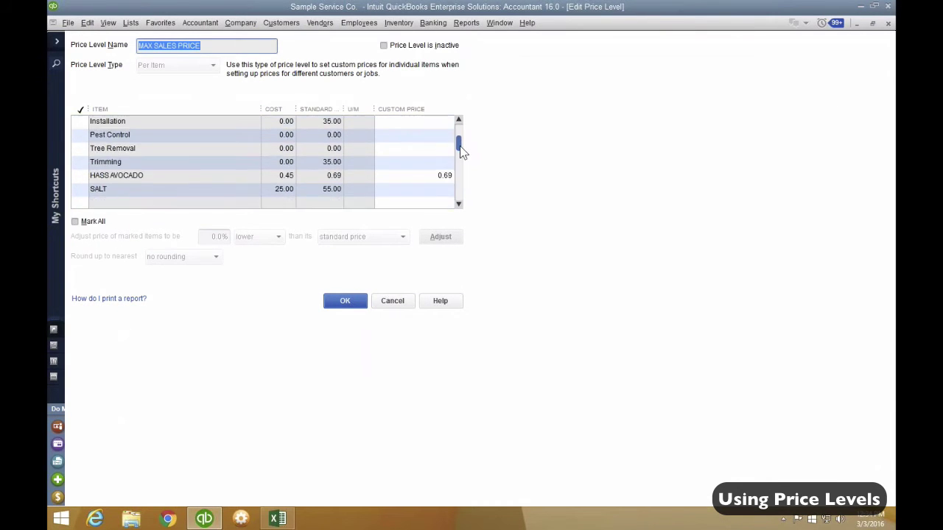
click(416, 176)
key(BackSpace)
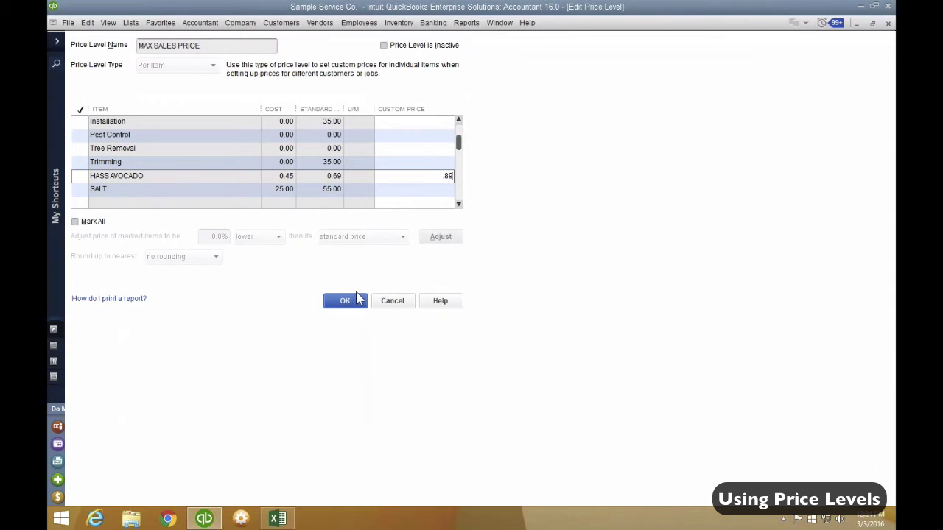
key(Tab)
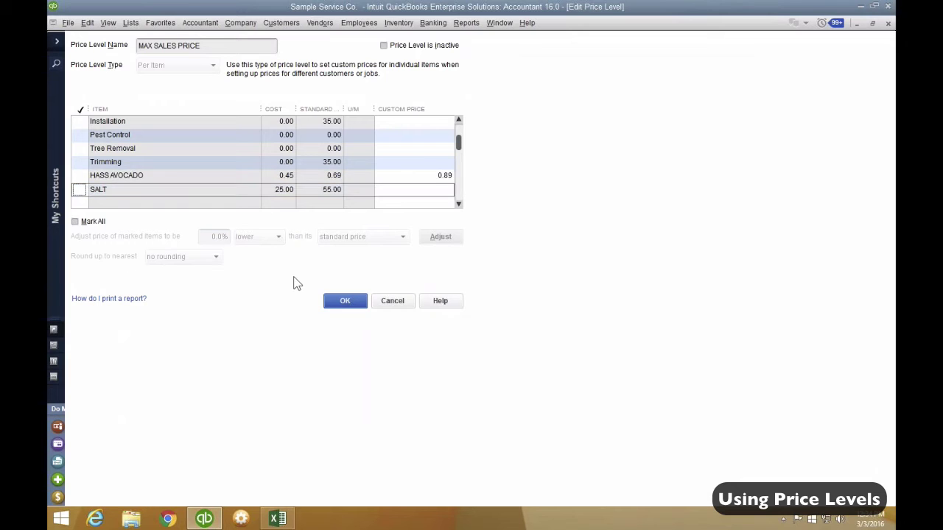
click(359, 305)
Step: Check the custom price of HASS AVOCADO in the MIN SALES PRICE level and close the level
double_click(130, 90)
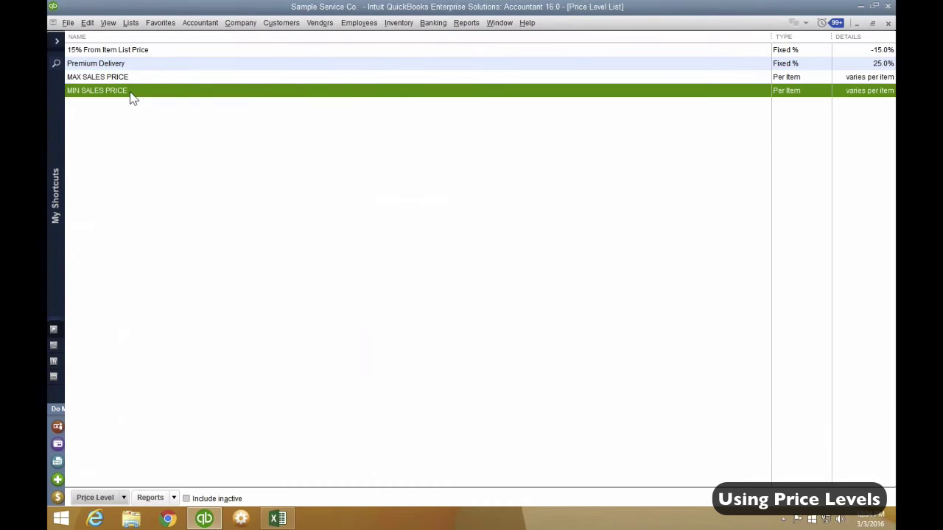
scroll(461, 193, down, 3)
scroll(456, 185, down, 3)
scroll(457, 183, up, 3)
click(429, 177)
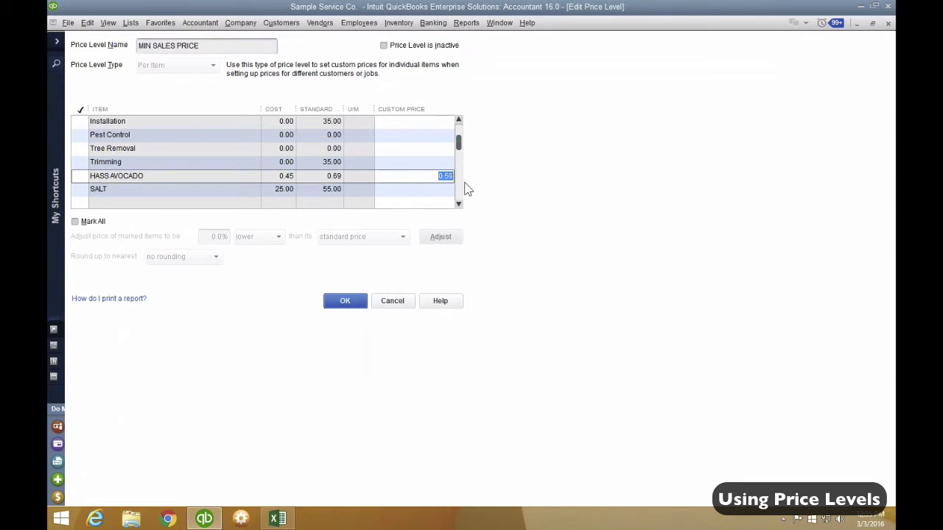
click(343, 301)
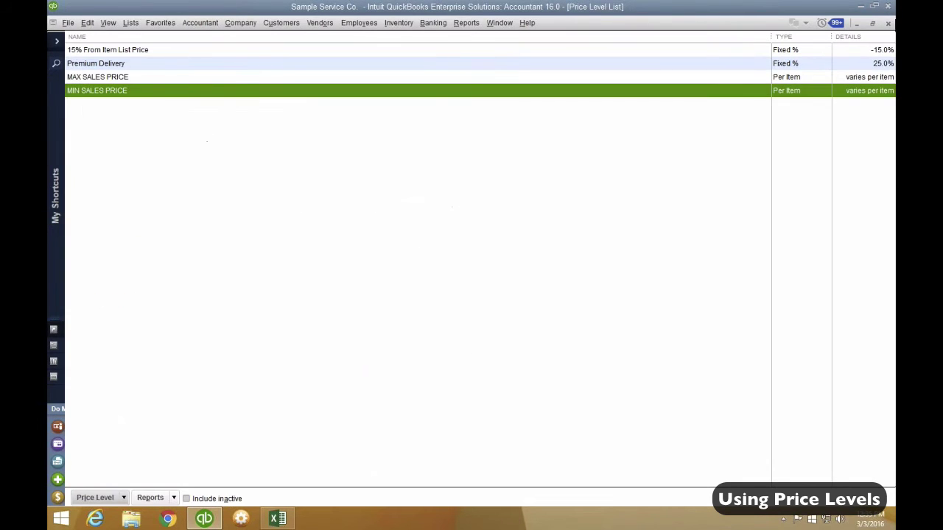
Step: Return to the estimate, add HASS AVOCADO as a line item, and display the price levels available for its cost
click(889, 23)
click(148, 243)
text(HASS AVOCADO)
key(Tab)
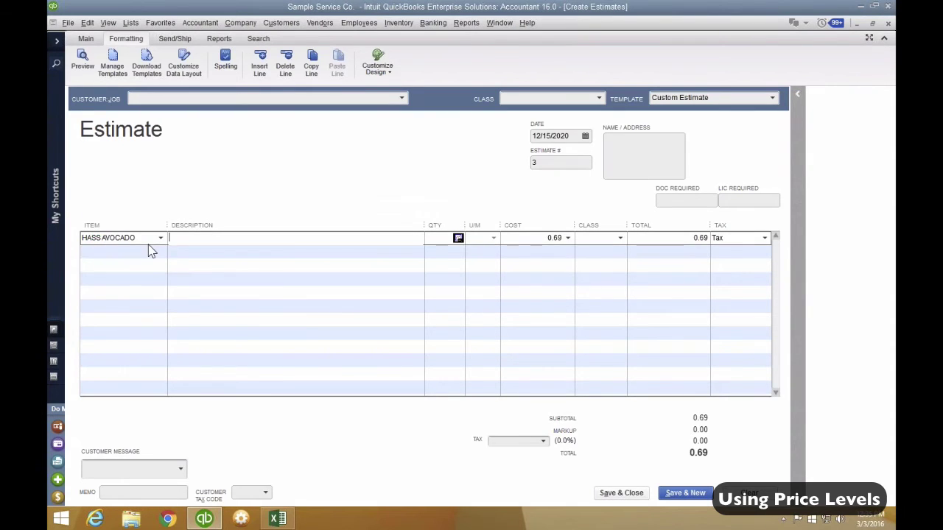
click(568, 238)
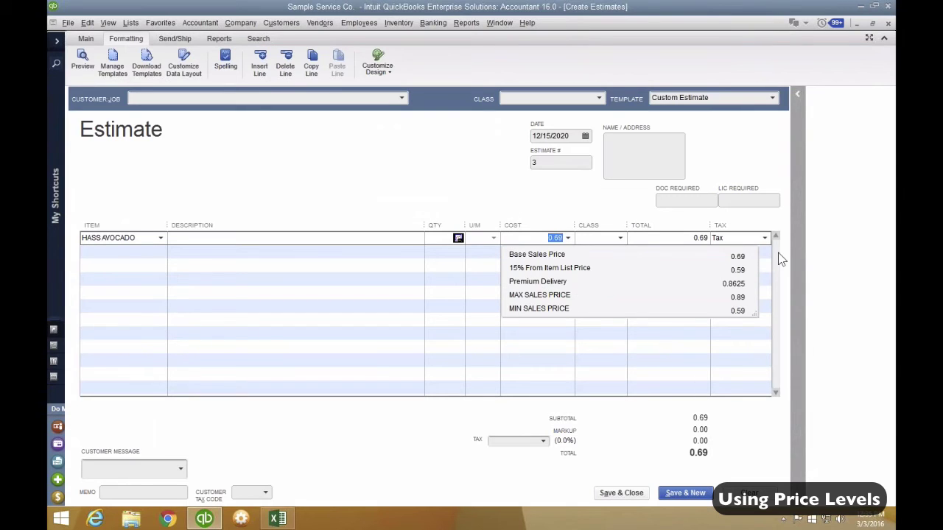
Step: Compare the 15% From Item List Price and MIN SALES PRICE options offered for HASS AVOCADO's cost on the estimate
click(743, 274)
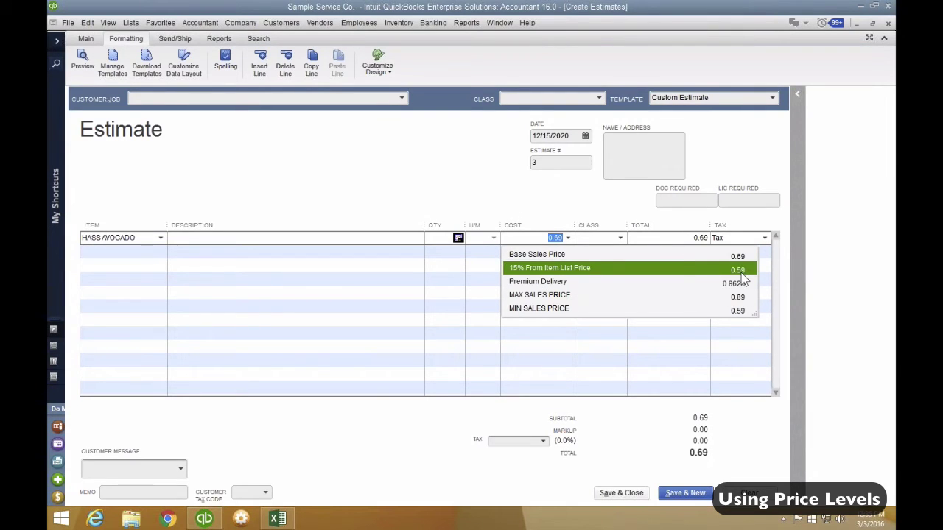
click(745, 310)
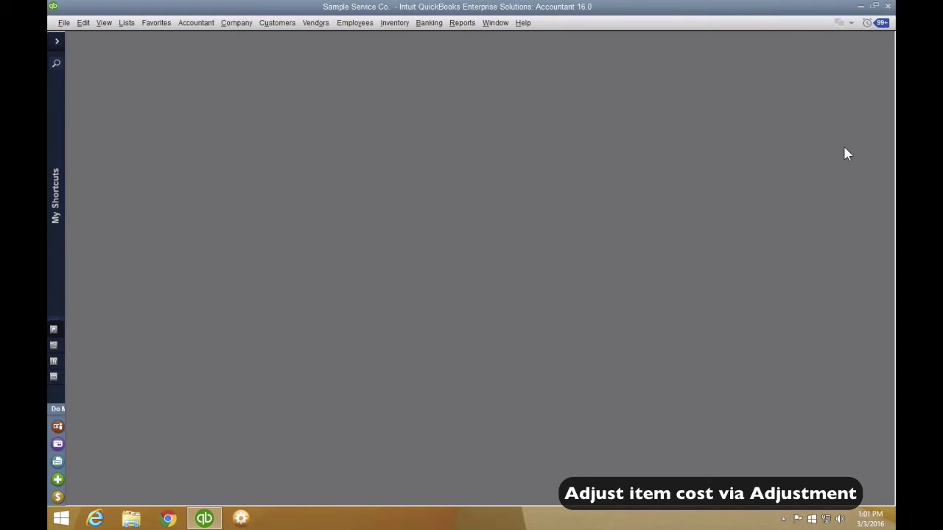
Step: Open the Sales by Item Summary report to examine the average price and COGS of SALT
click(126, 22)
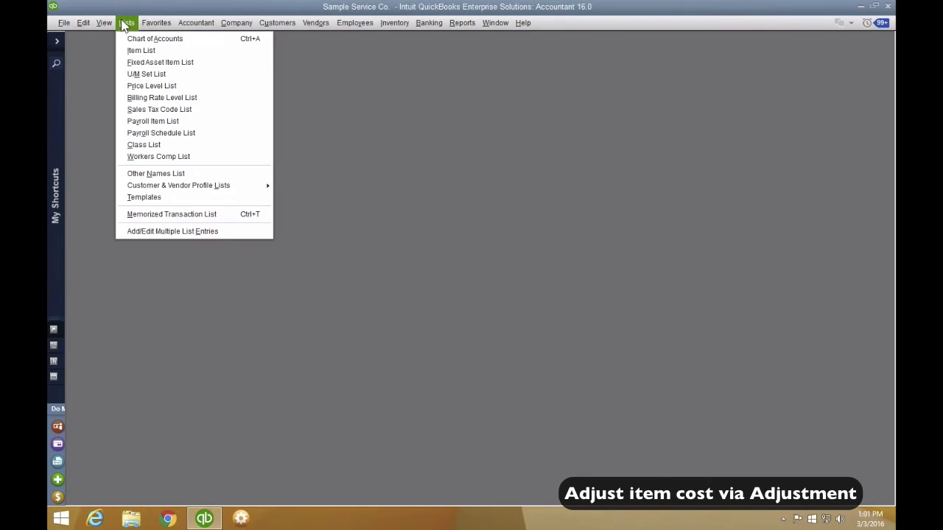
click(464, 27)
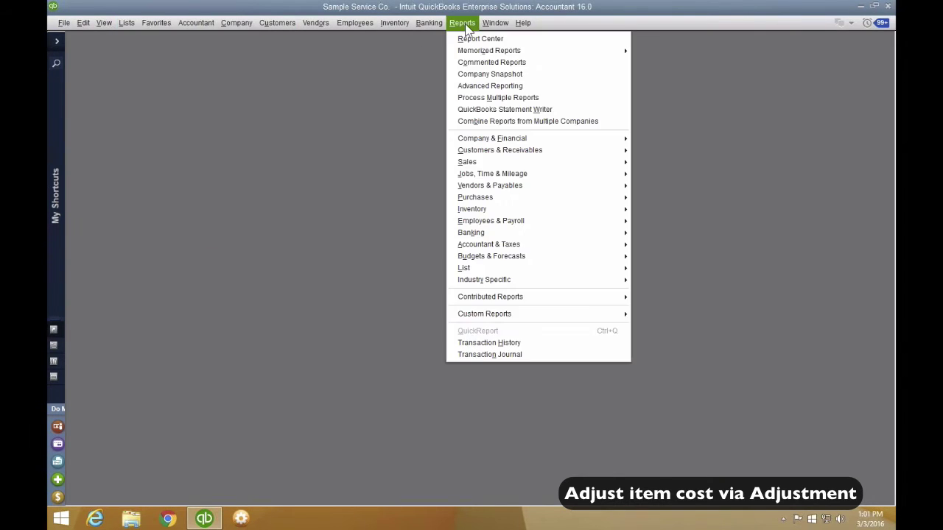
mouse_move(491, 162)
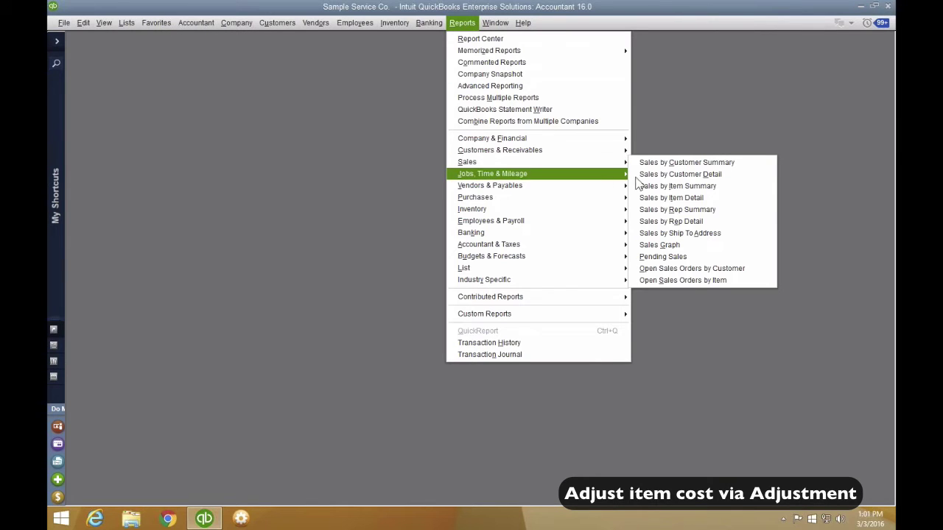
click(680, 188)
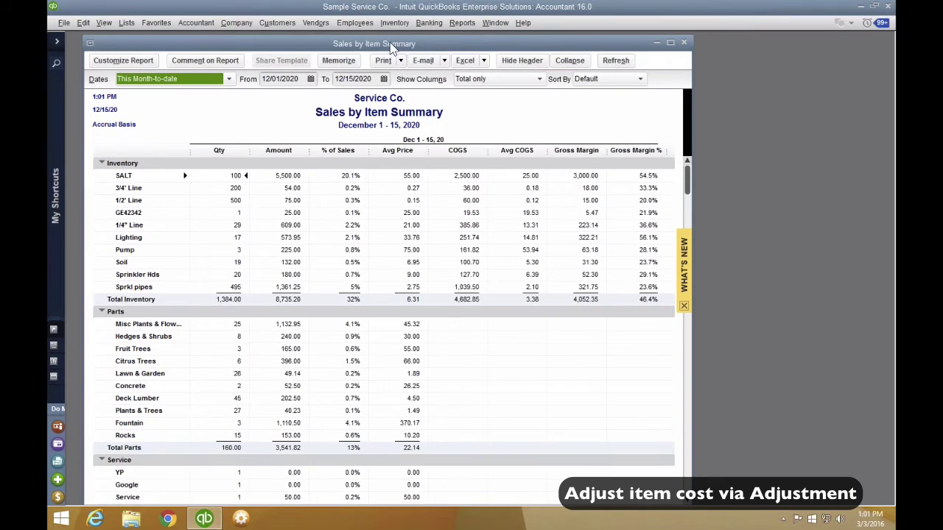
drag(388, 52, 387, 57)
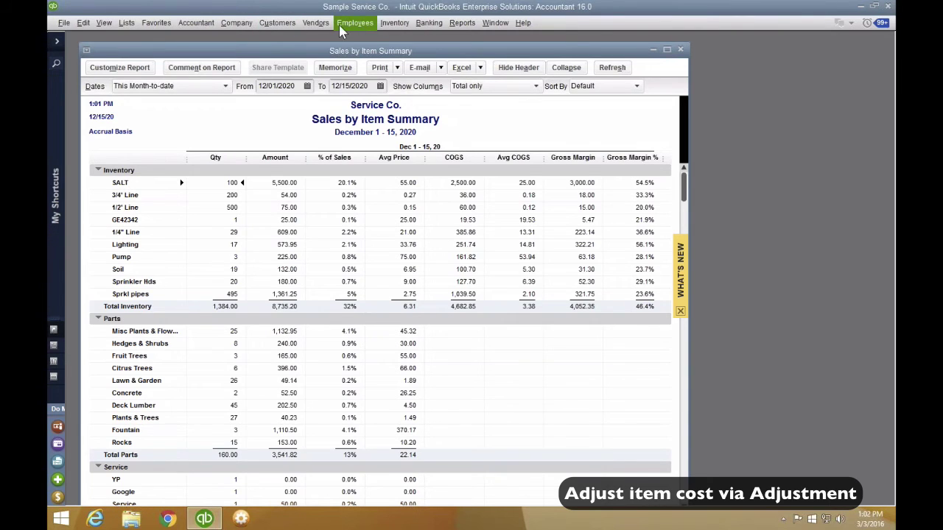
Step: Start a new invoice for Customer 1 without applying an available estimate or billable time and costs
click(277, 23)
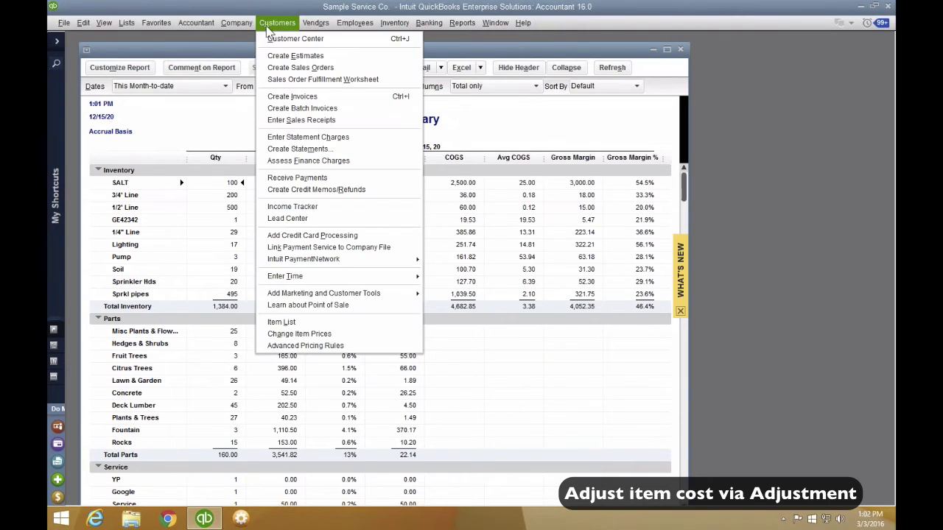
click(292, 96)
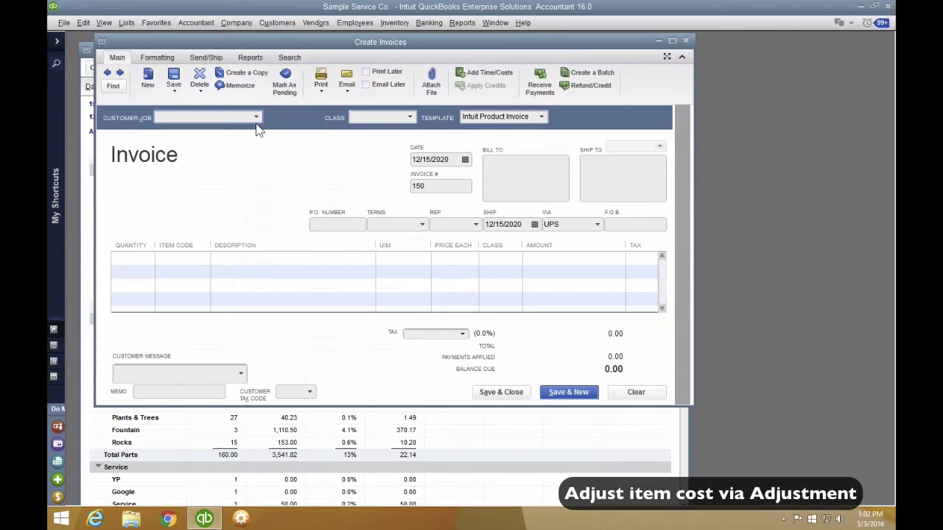
click(255, 117)
click(193, 159)
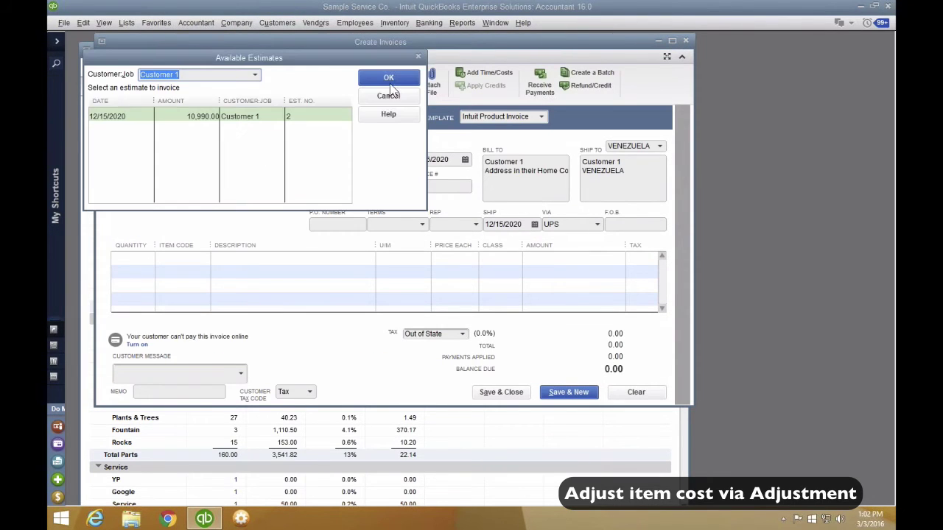
click(388, 96)
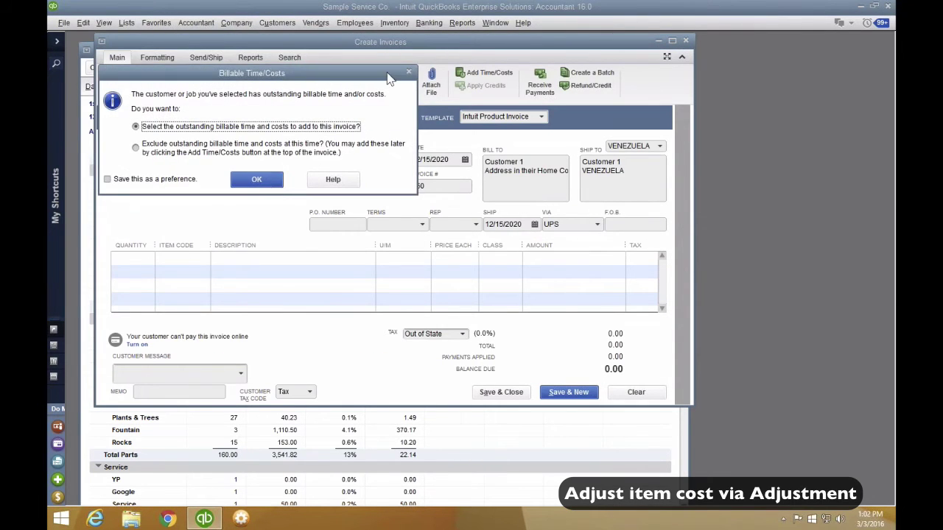
click(412, 73)
Step: Add SALT as a line item on the invoice and dismiss the quantity messages
click(171, 258)
text(salet)
key(Tab)
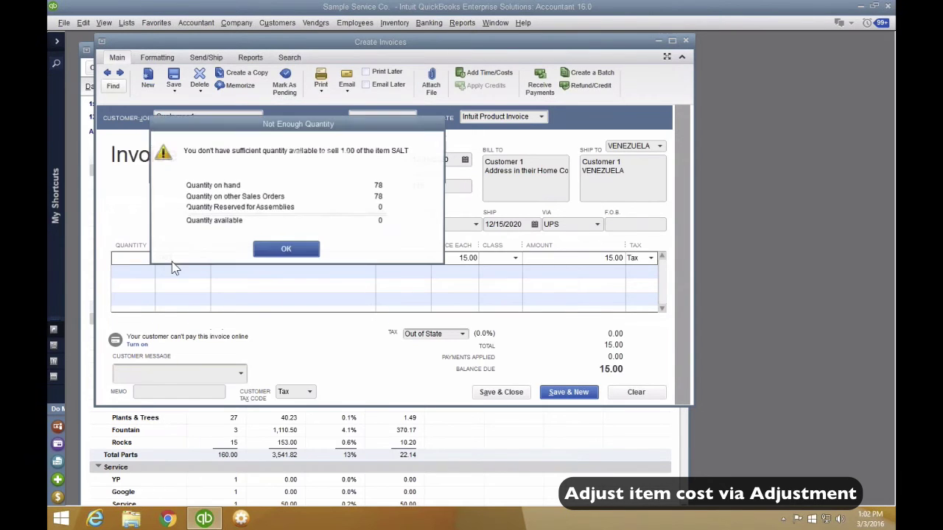
click(286, 257)
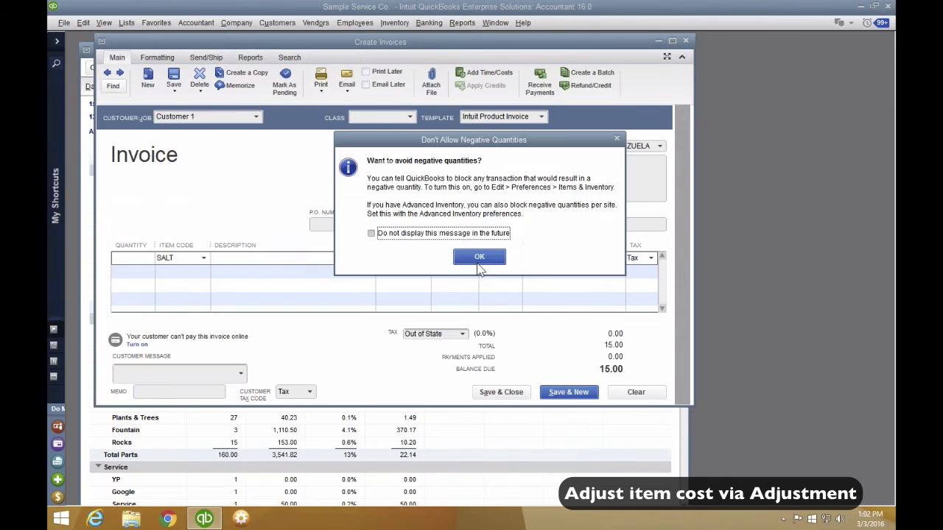
click(421, 257)
click(478, 227)
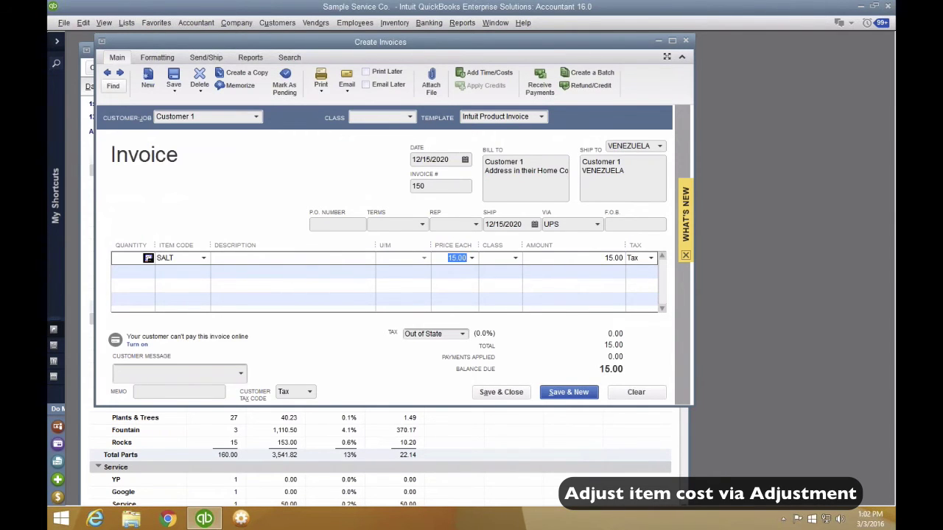
Step: Close the new invoice without recording the transaction
drag(389, 46, 472, 59)
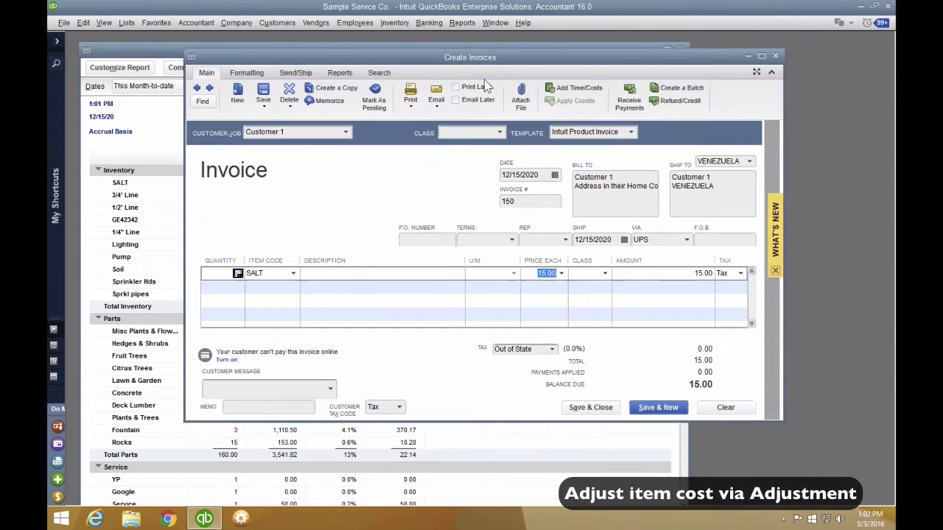
click(775, 57)
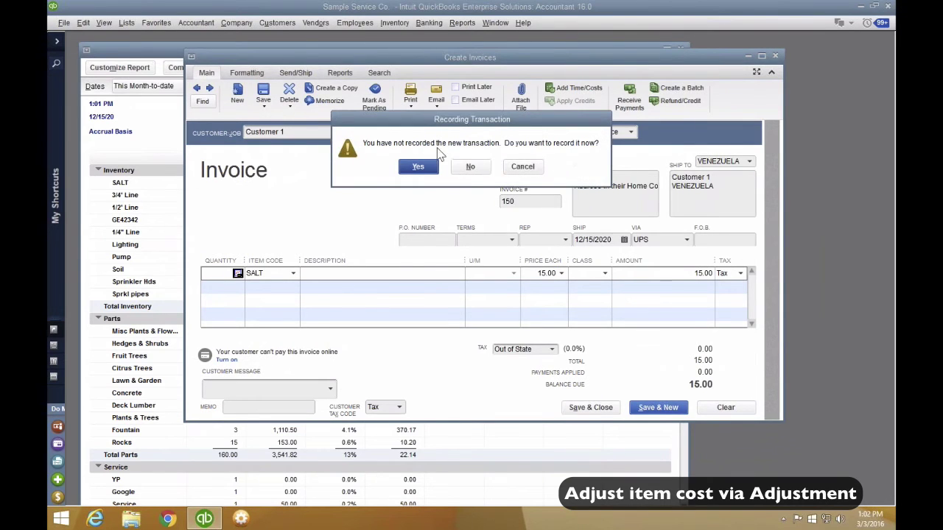
click(470, 166)
Step: Open the item list at full size, check the cost and average cost in SALT's item record, and close the record without changes
click(126, 23)
click(140, 50)
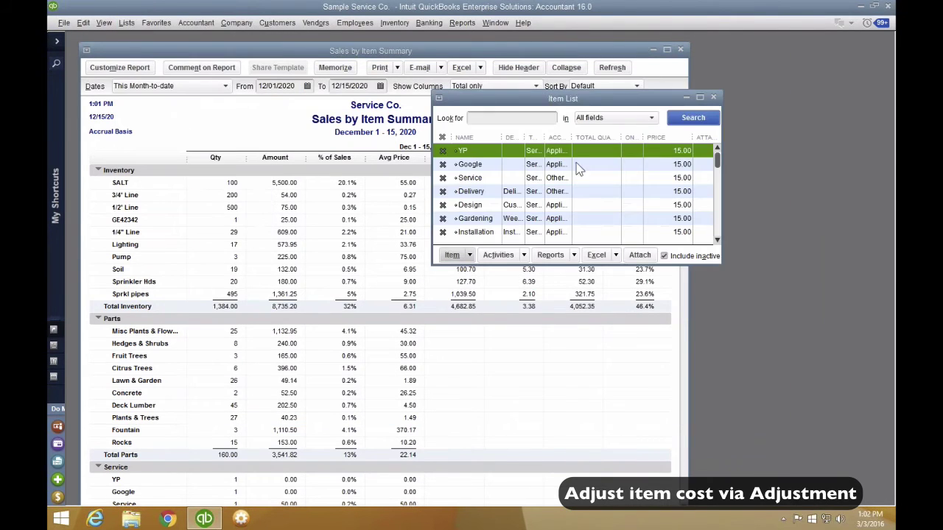
click(700, 96)
click(373, 221)
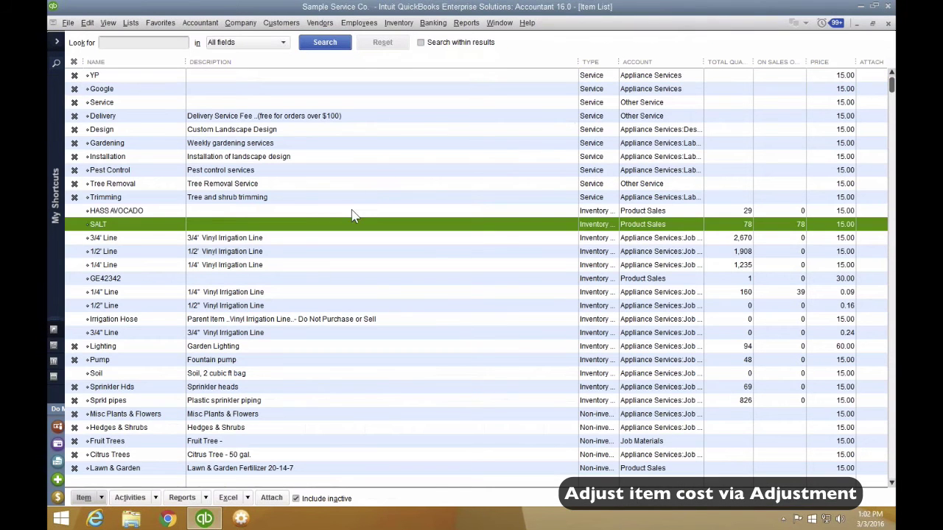
right_click(114, 225)
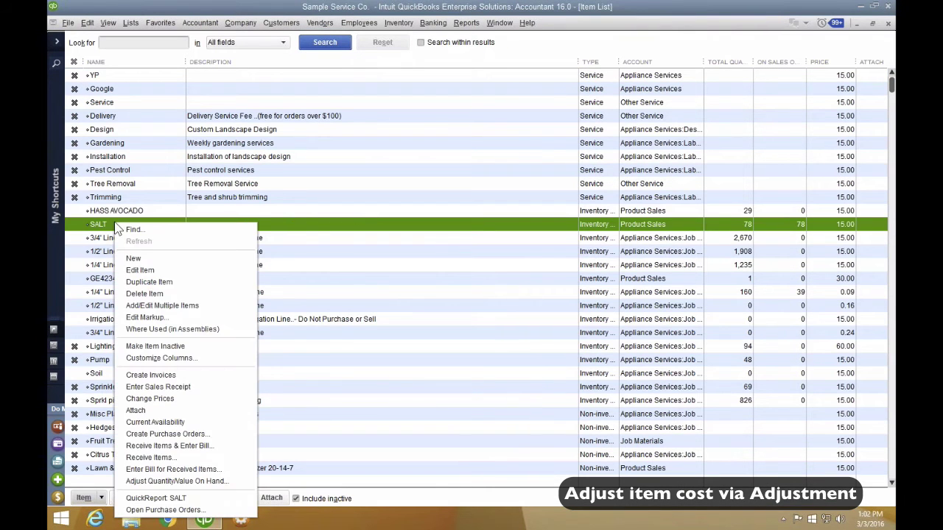
click(140, 270)
key(ctrl)
key(ctrl)
key(ctrl)
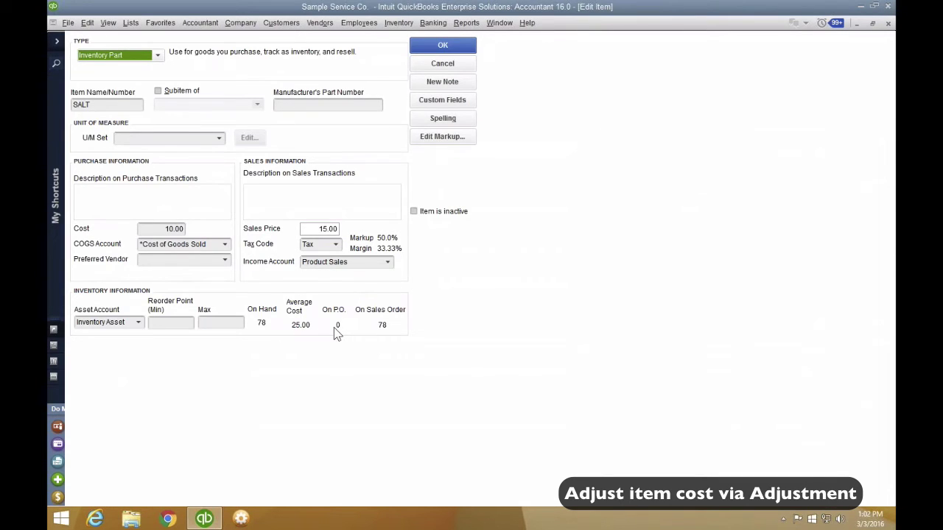
click(445, 65)
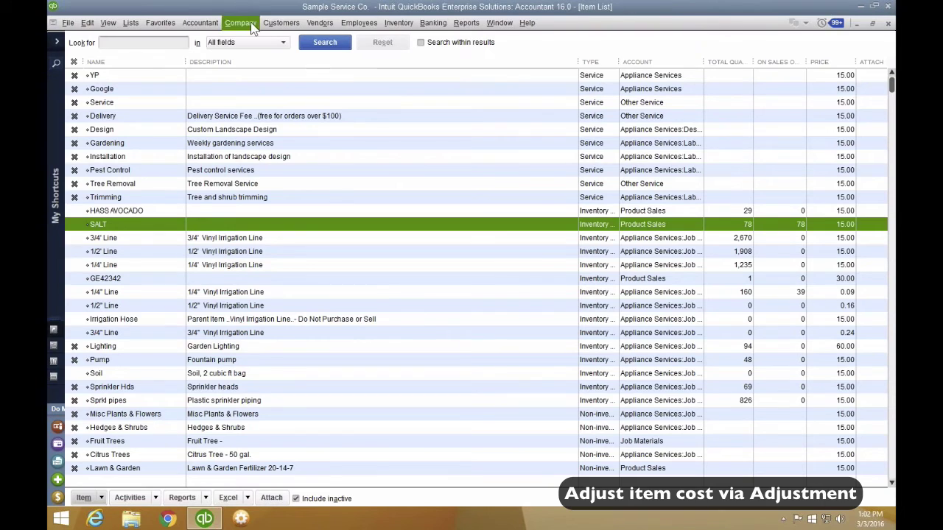
Step: Start an inventory adjustment of quantity/value on hand with the adjustment type Quantity and Total Value
click(398, 23)
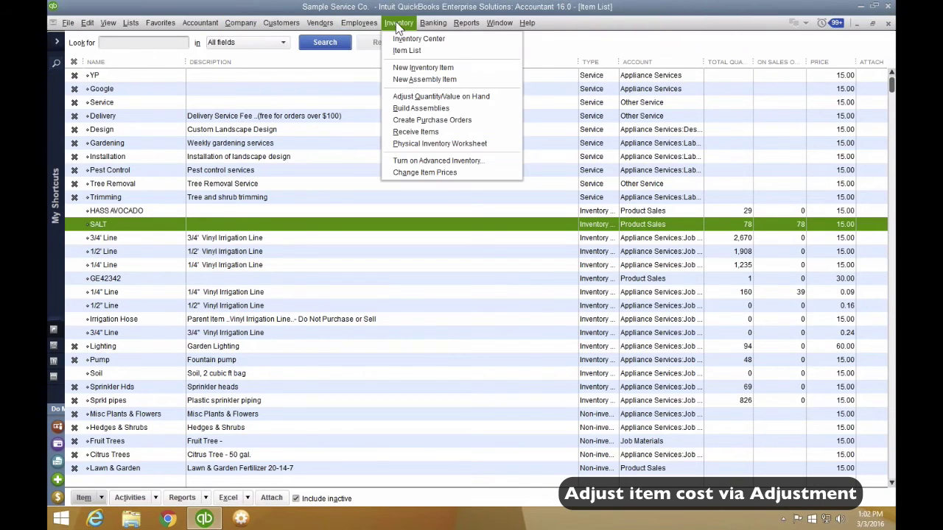
click(431, 98)
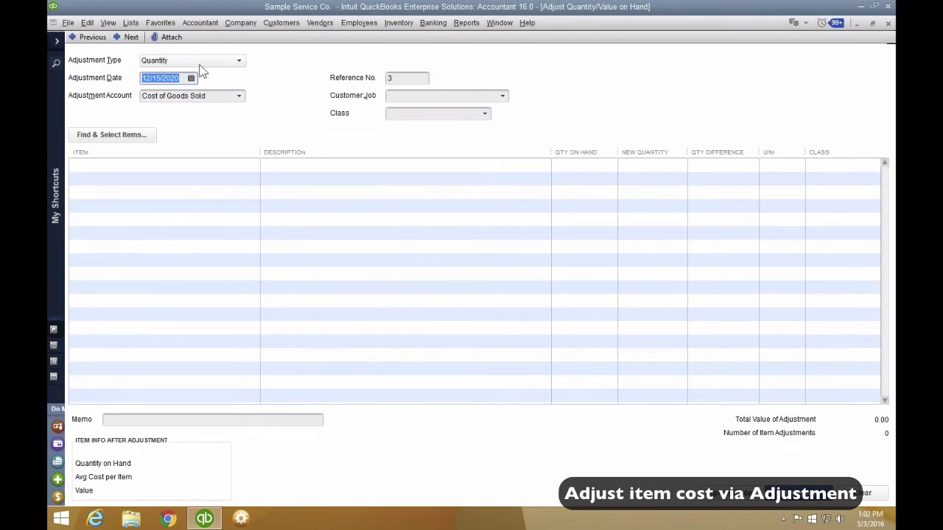
click(159, 62)
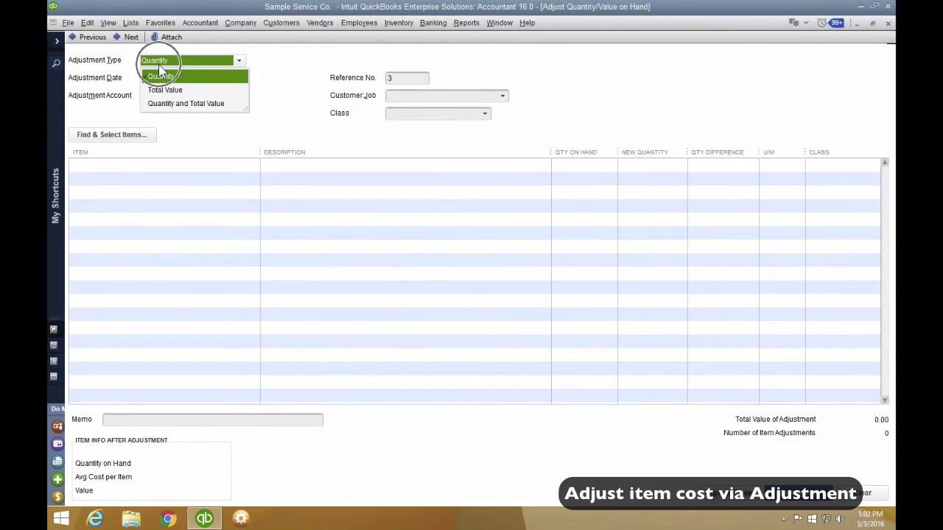
click(171, 105)
click(171, 105)
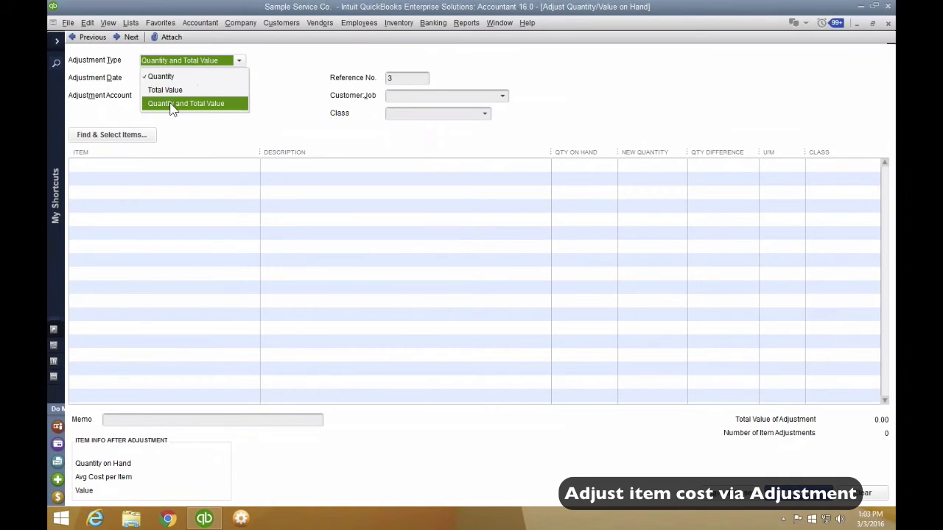
Step: Add SALT to the inventory adjustment and enter a new quantity of 78
click(137, 165)
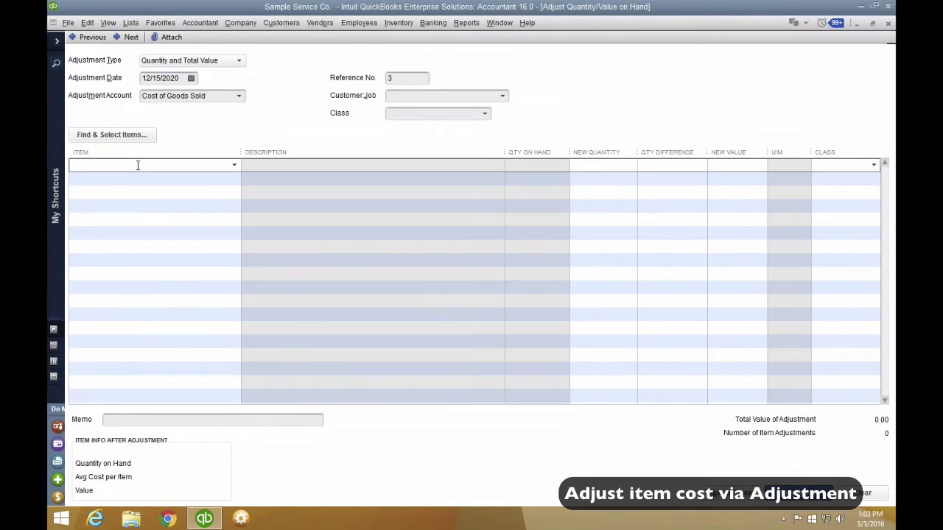
text(s)
click(122, 208)
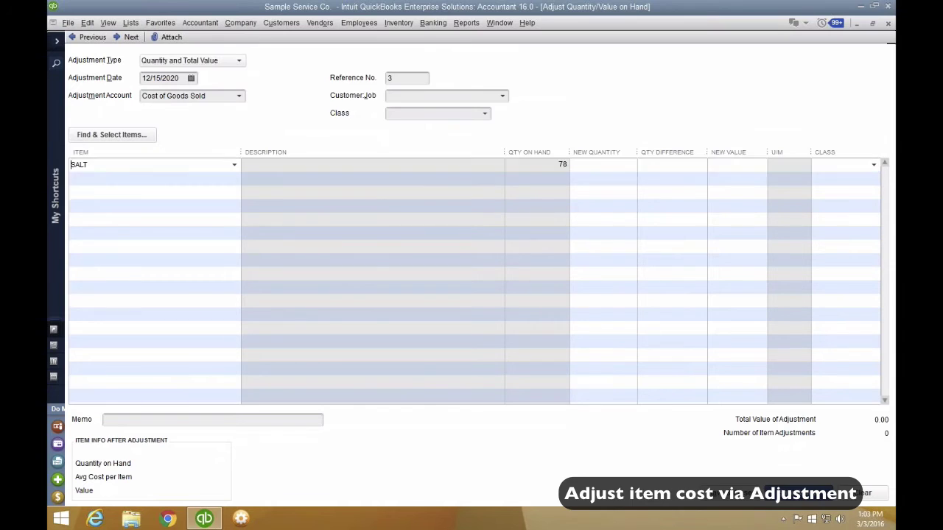
click(552, 165)
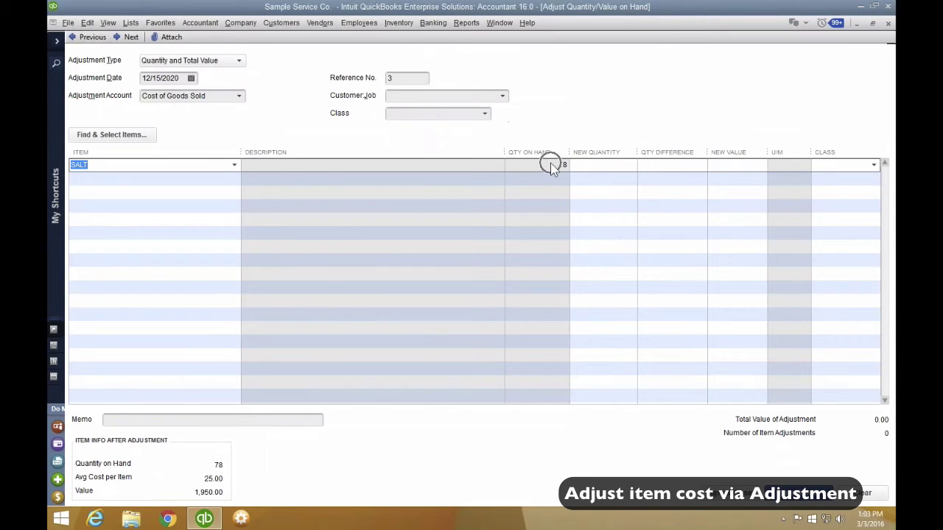
click(597, 166)
text(78)
key(Tab)
key(Tab)
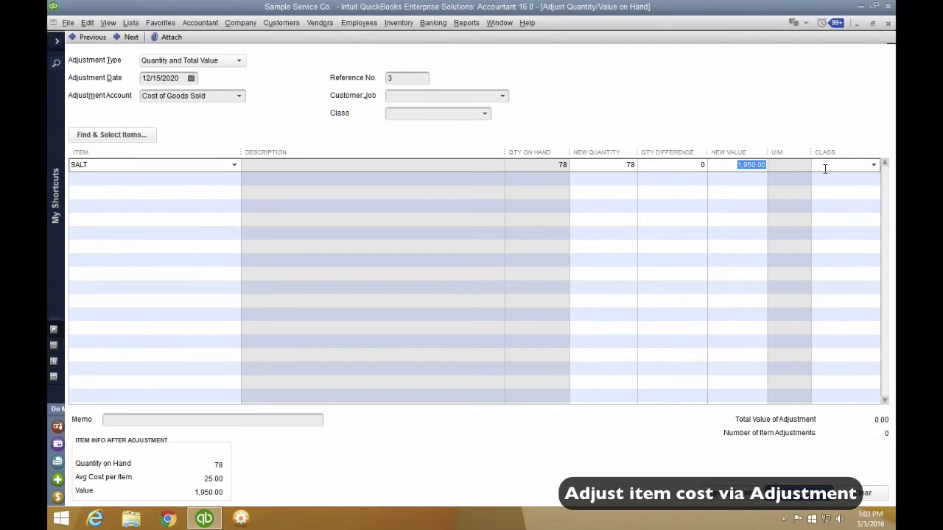
Step: Set SALT's new value to 780.00 by calculating 78 times 10, and update the adjustment line
text(78.00 * 10)
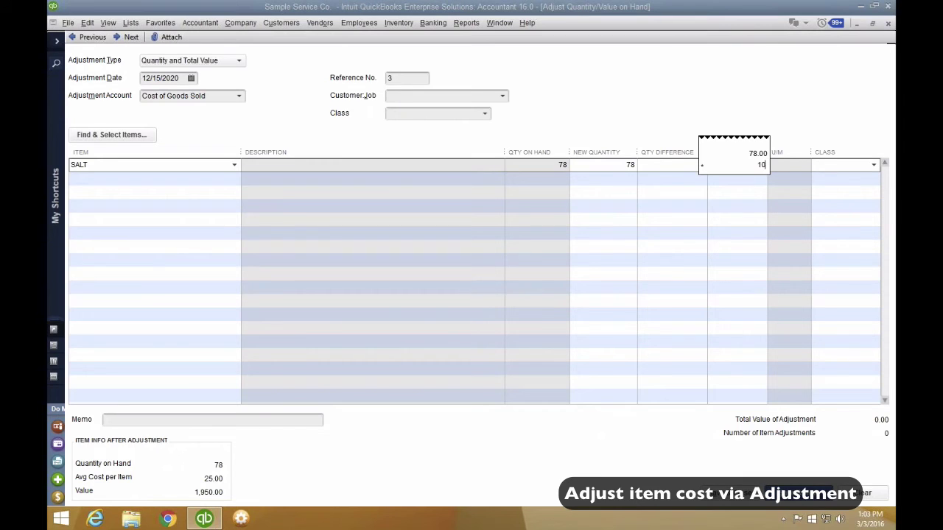
key(Return)
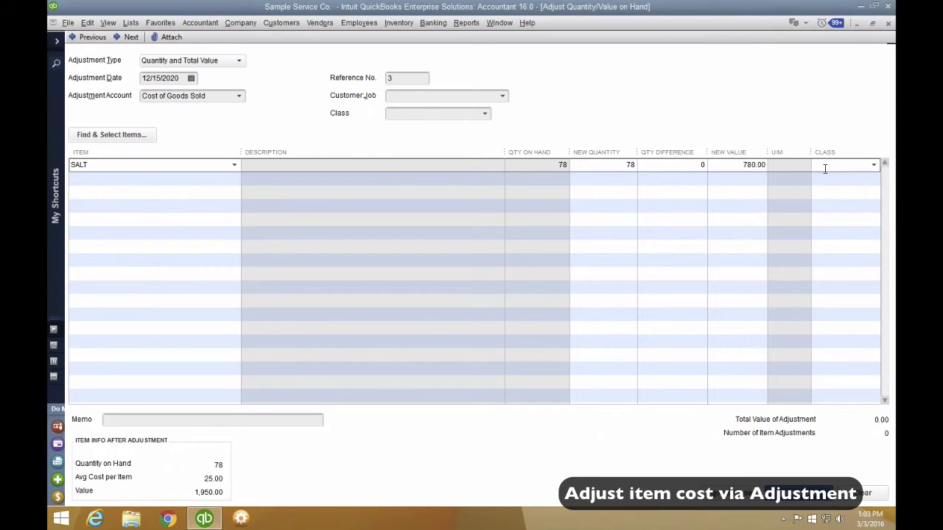
click(760, 185)
click(732, 166)
Step: Check the adjustment date and the Cost of Goods Sold adjustment account, and save and close the adjustment
click(181, 77)
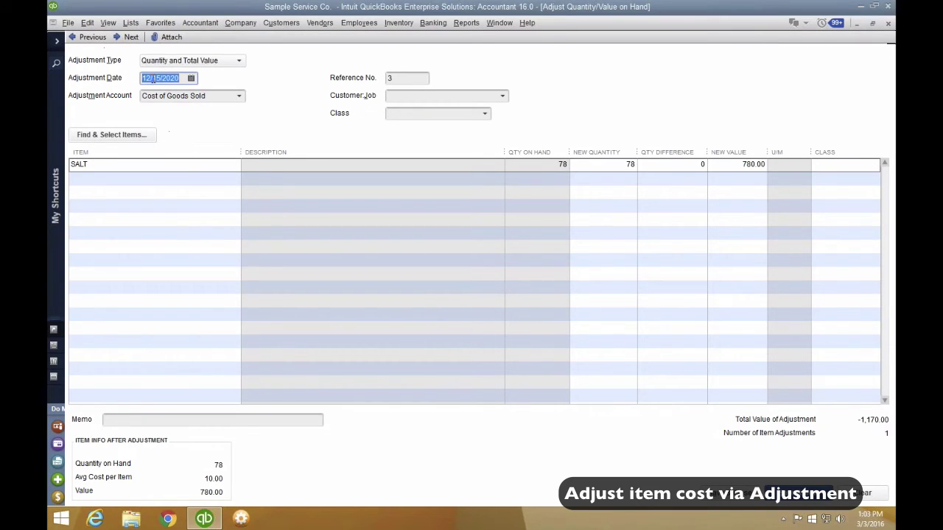
click(223, 97)
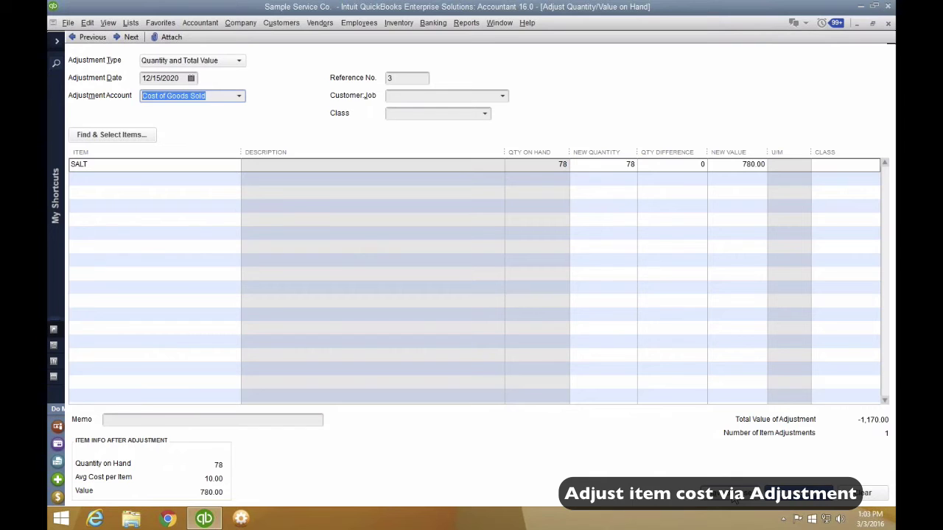
click(733, 499)
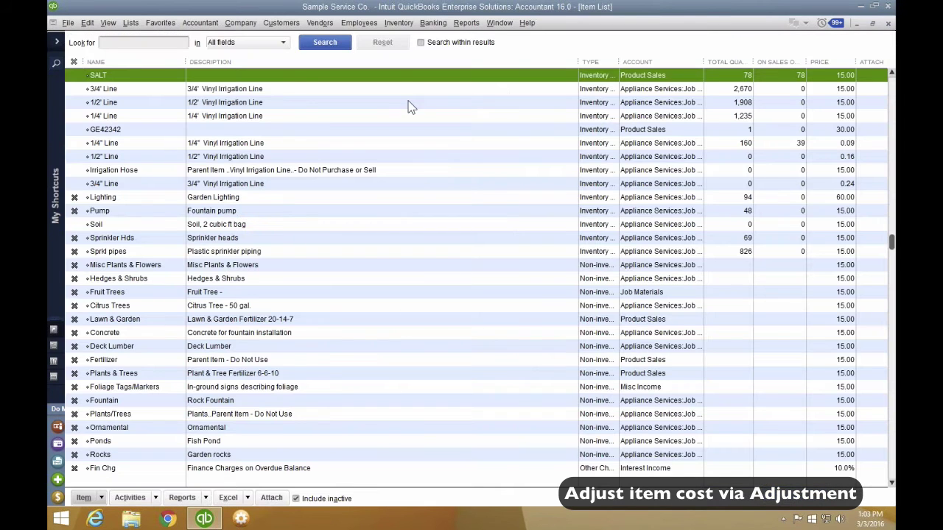
Step: Run the Sales by Item Summary report and drill down from SALT's quantity to its December sales invoice
click(465, 22)
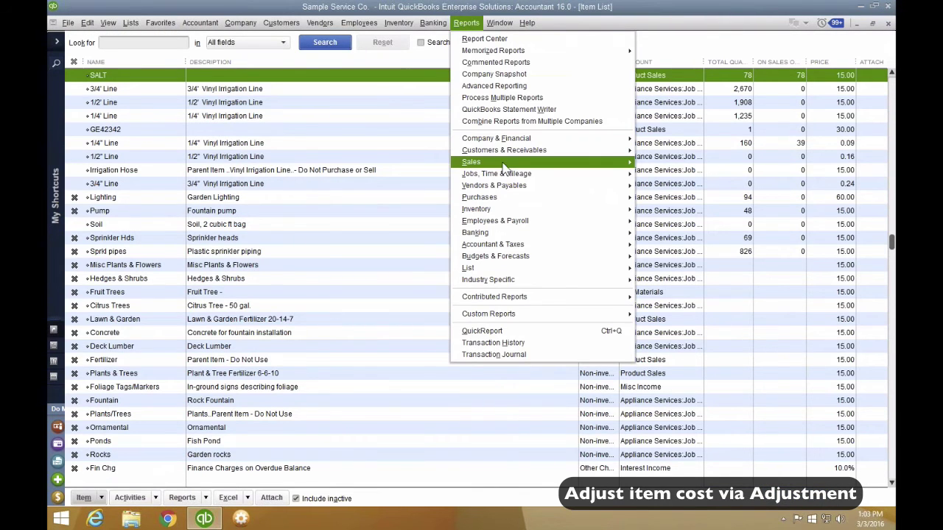
mouse_move(501, 163)
click(668, 183)
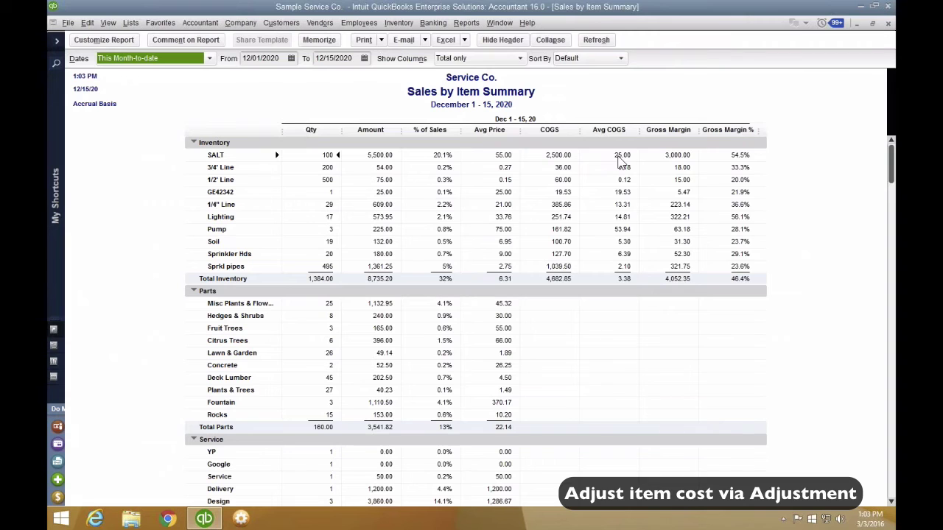
double_click(327, 155)
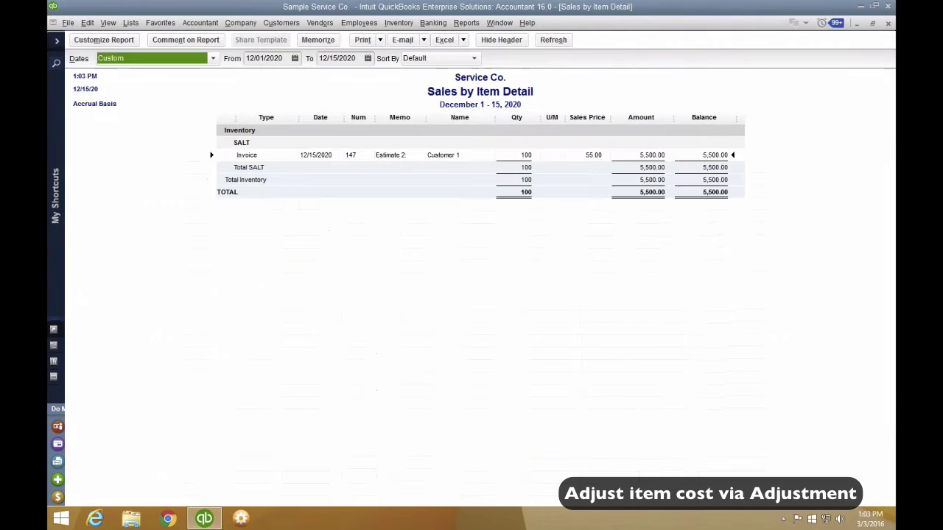
double_click(318, 155)
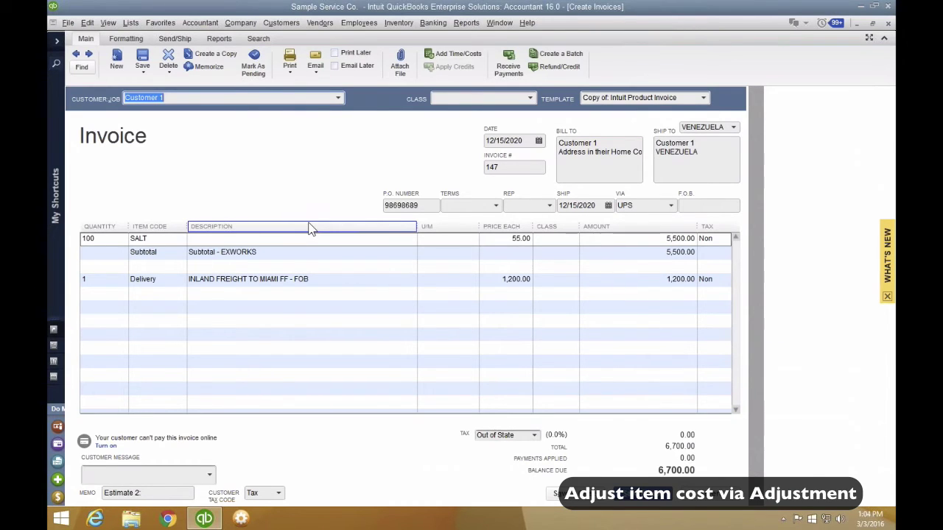
click(541, 139)
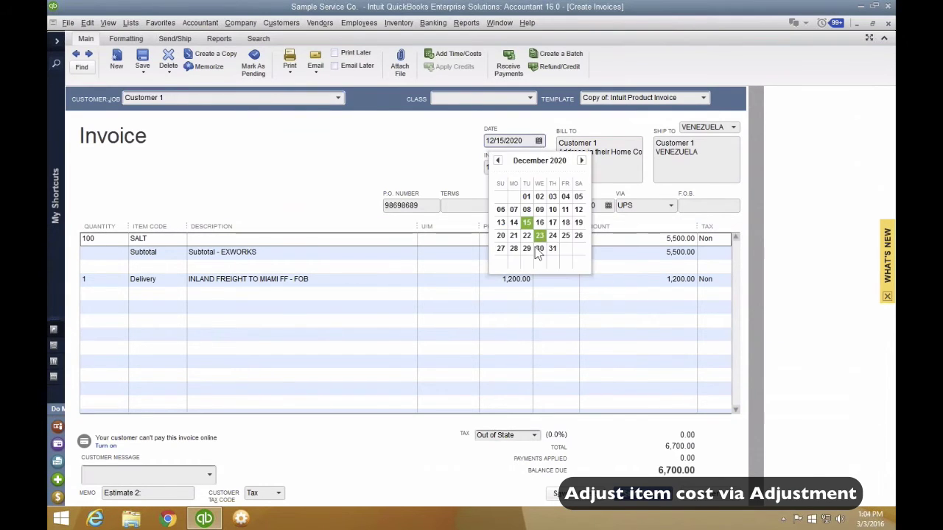
click(540, 223)
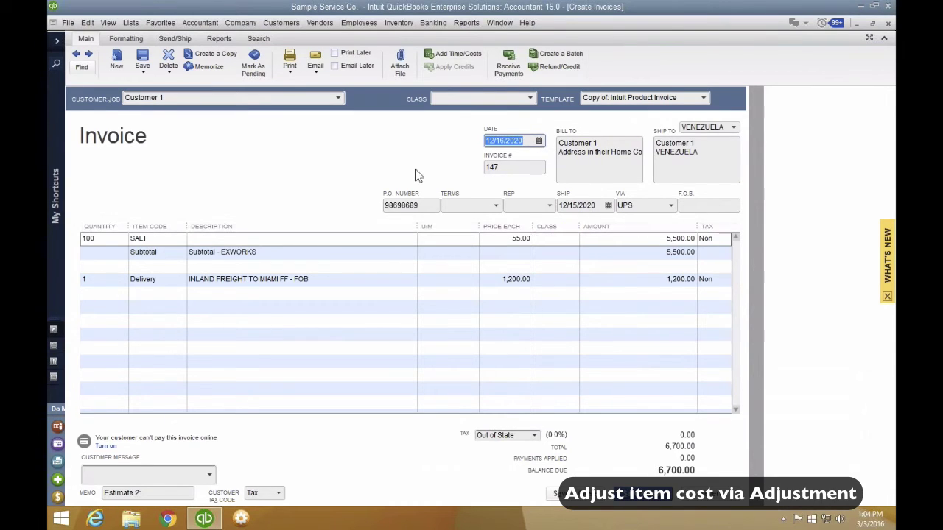
click(539, 141)
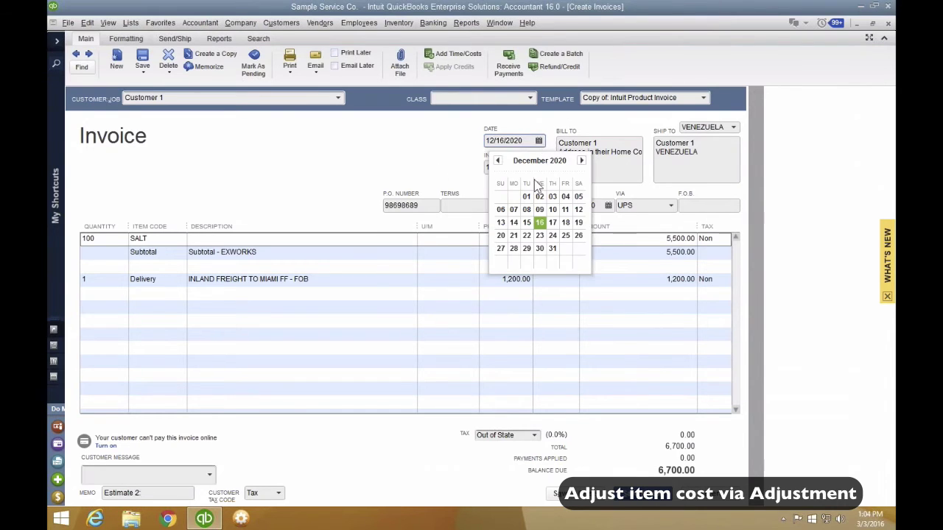
click(527, 222)
click(144, 65)
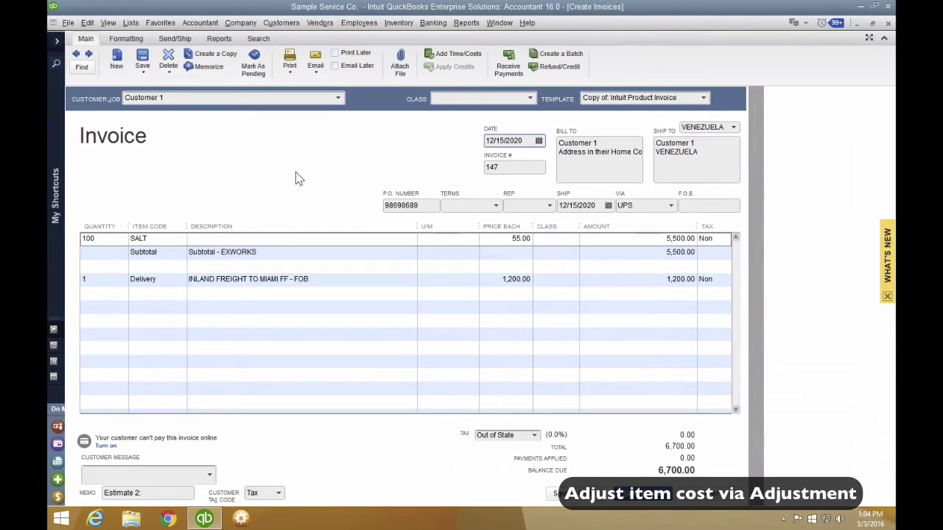
Step: Examine the Product Sales and Cost of Goods Sold entries in the invoice's transaction journal, and close the report
key(ctrl+y)
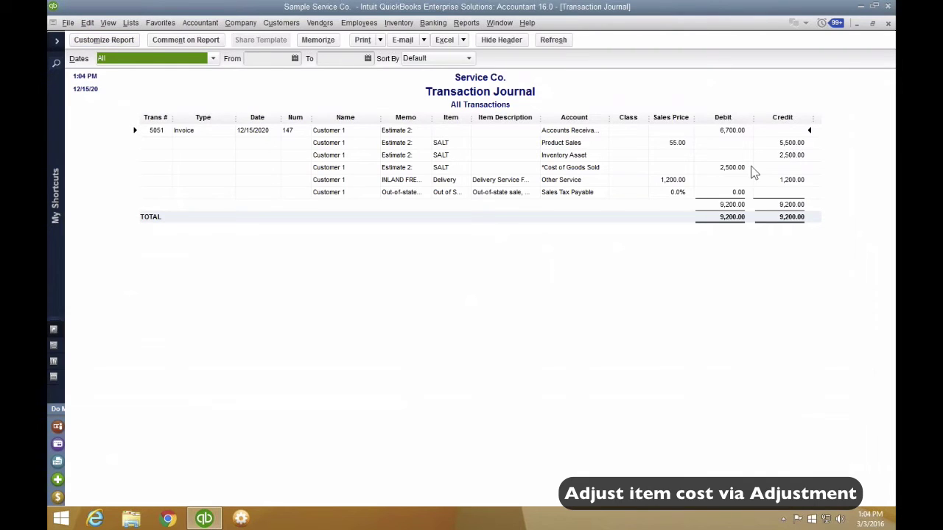
click(799, 143)
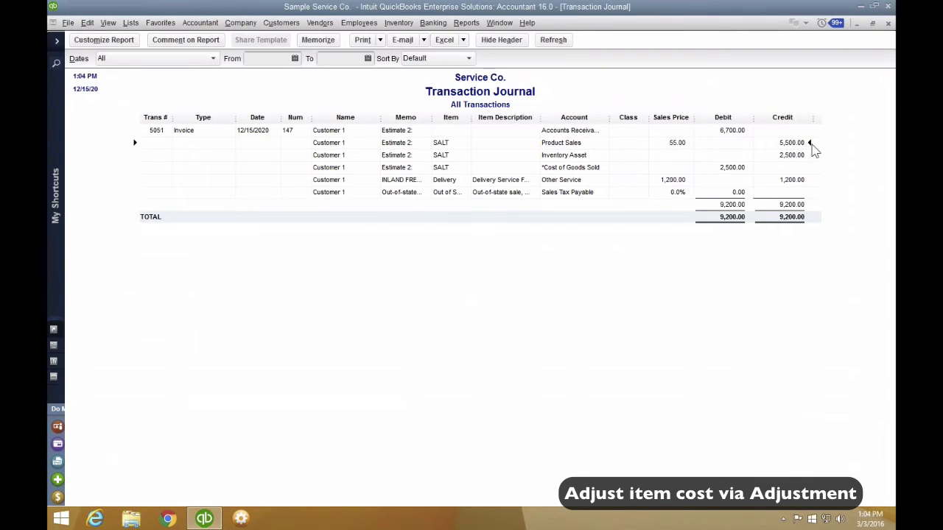
click(732, 170)
click(887, 24)
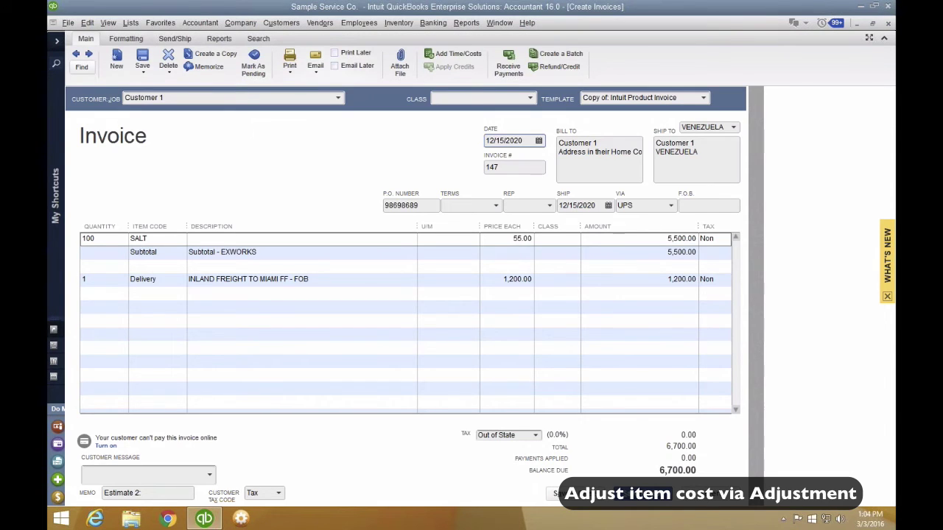
Step: Set the invoice date to 12/16/2020 and save the invoice, agreeing to record the change
key(plus)
click(142, 59)
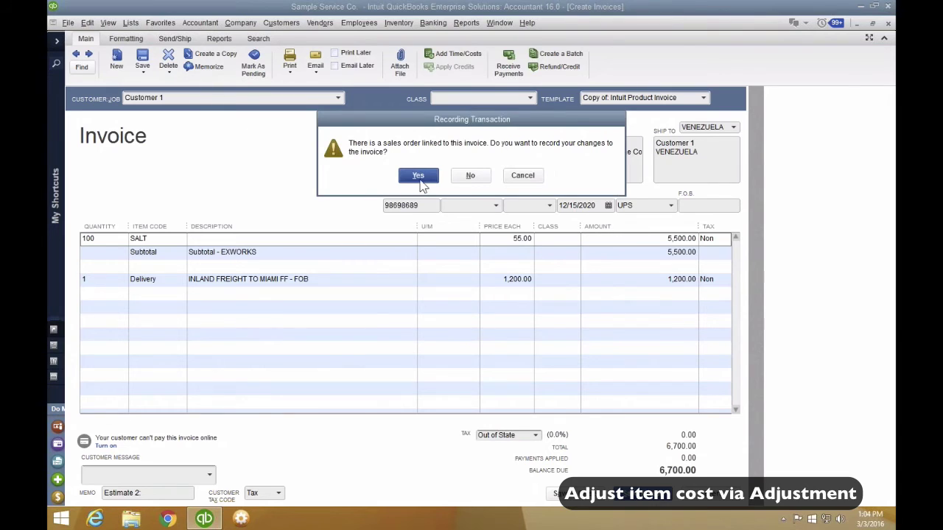
click(425, 180)
click(557, 342)
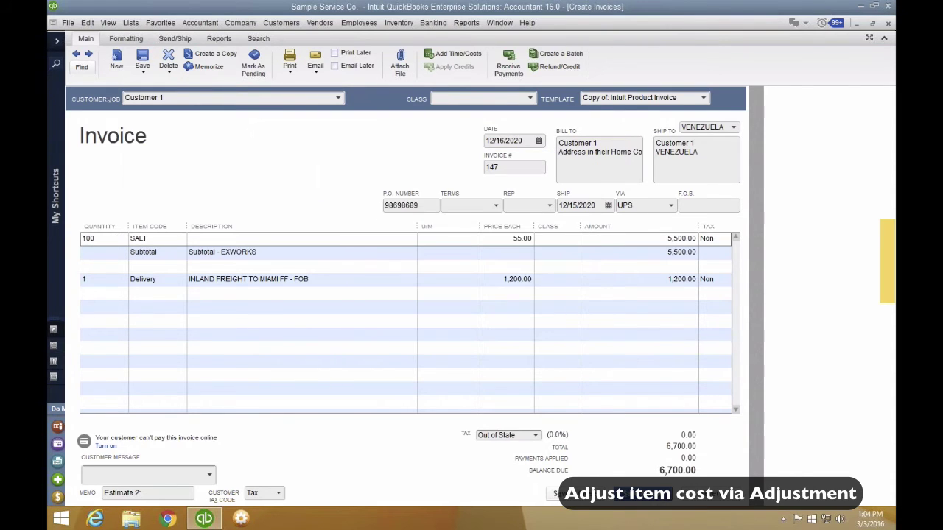
Step: Recheck SALT's cost of goods sold in the redated invoice's transaction journal, and close the report
key(ctrl+y)
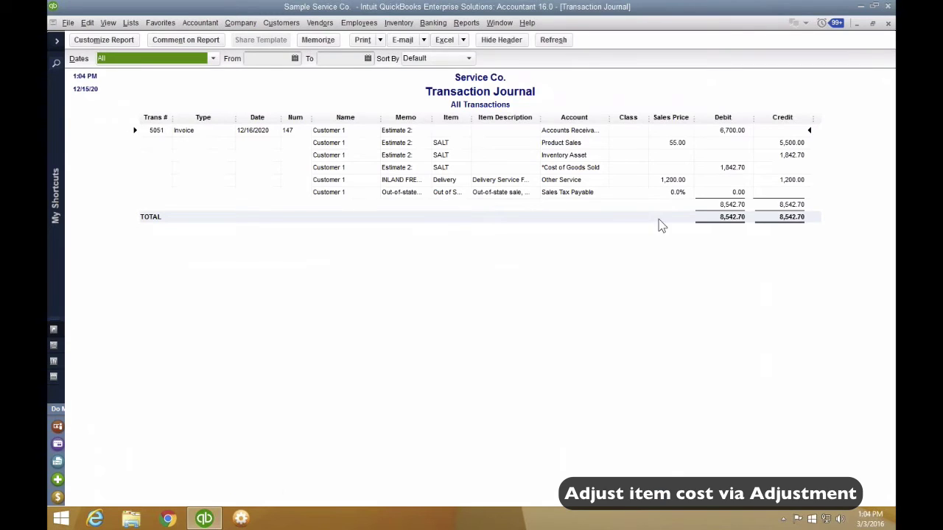
click(734, 168)
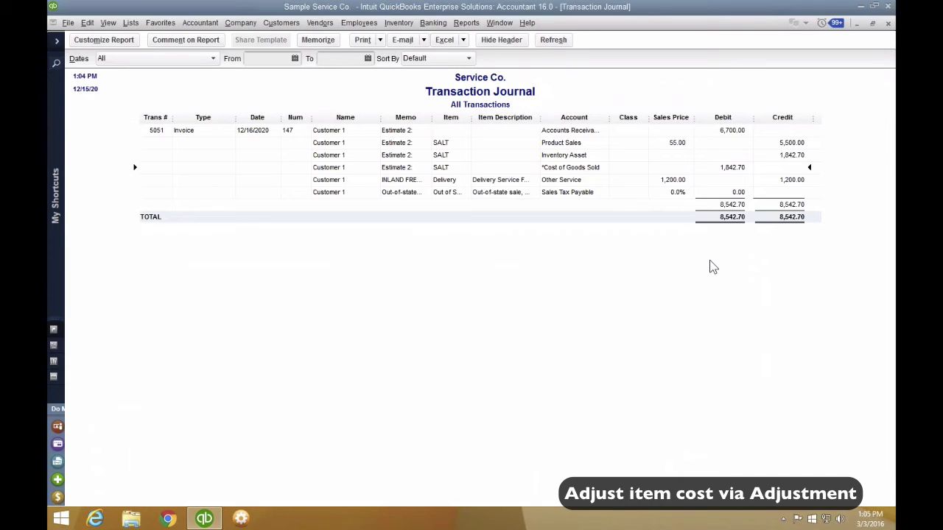
click(889, 24)
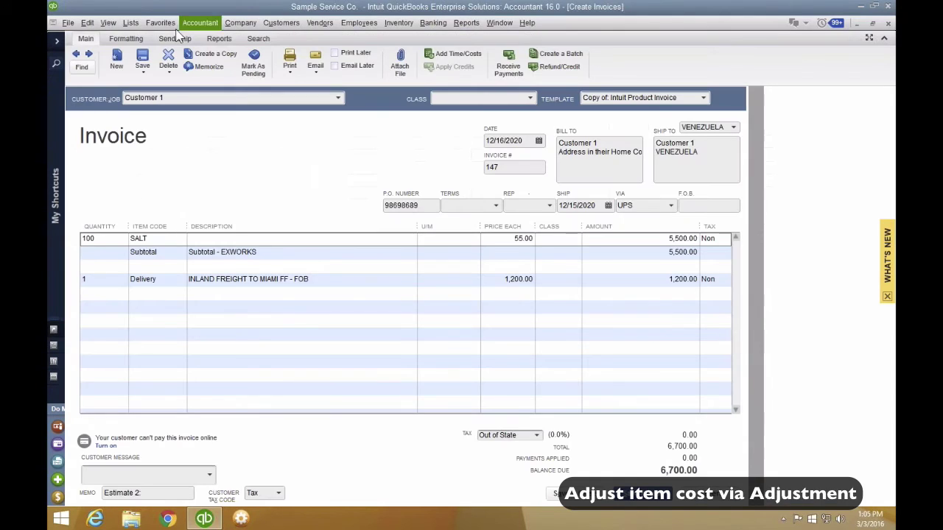
Step: Open the SALT item record from the Item List, review its cost, sales price and average cost, and close it
click(131, 23)
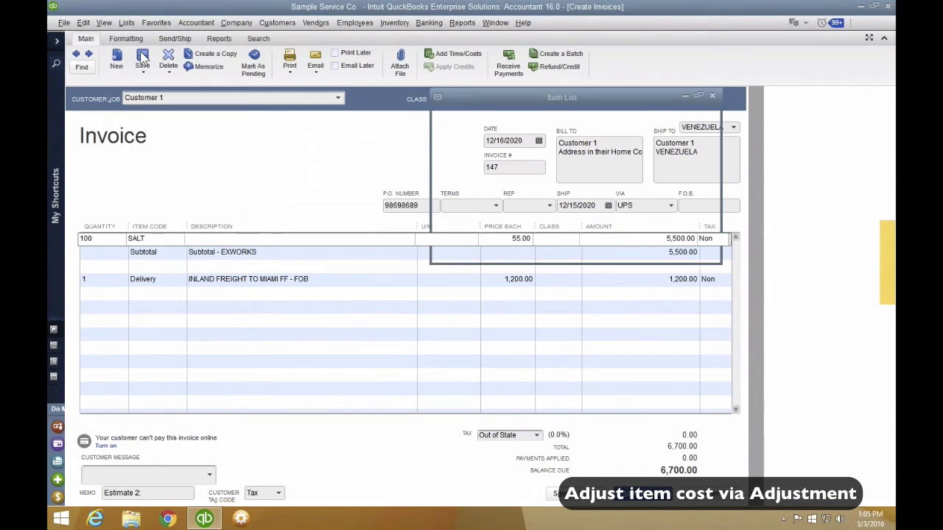
click(140, 50)
right_click(112, 81)
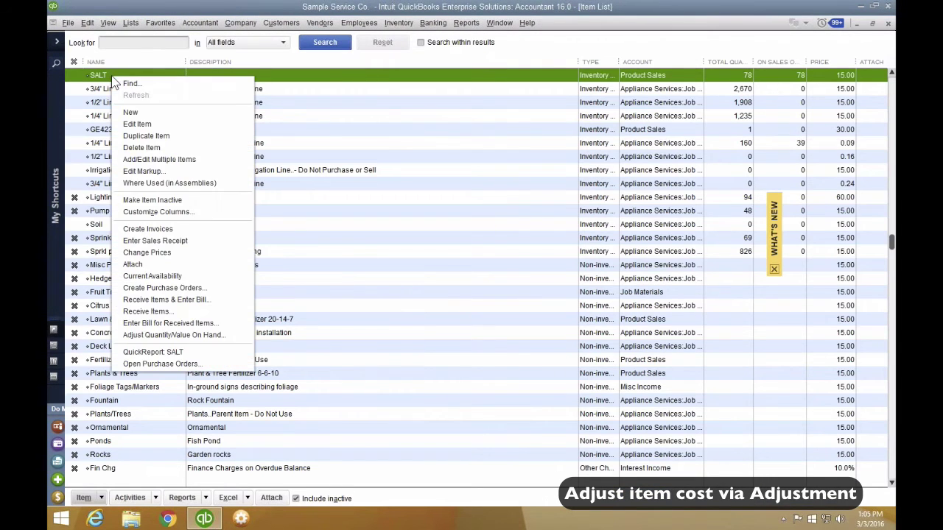
click(122, 128)
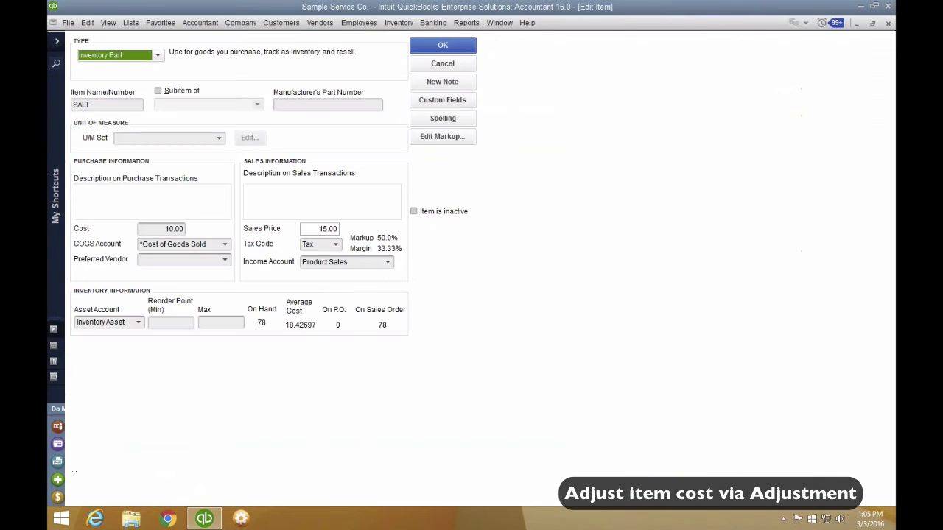
drag(163, 231, 205, 232)
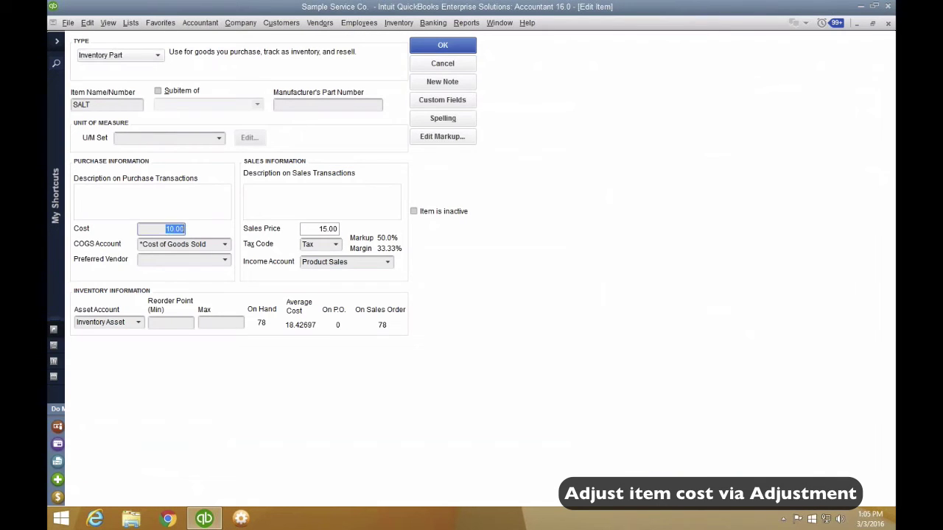
drag(312, 230, 396, 232)
key(ctrl)
key(ctrl)
key(ctrl)
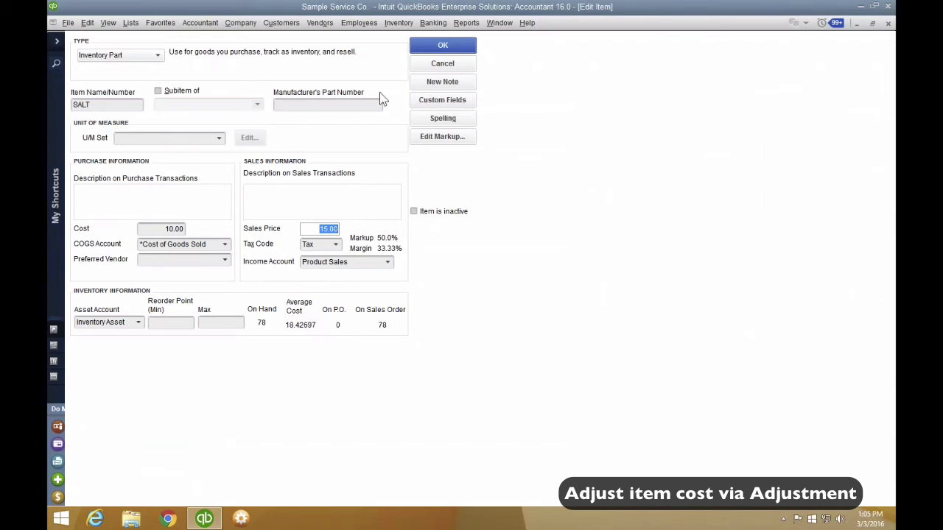
click(432, 47)
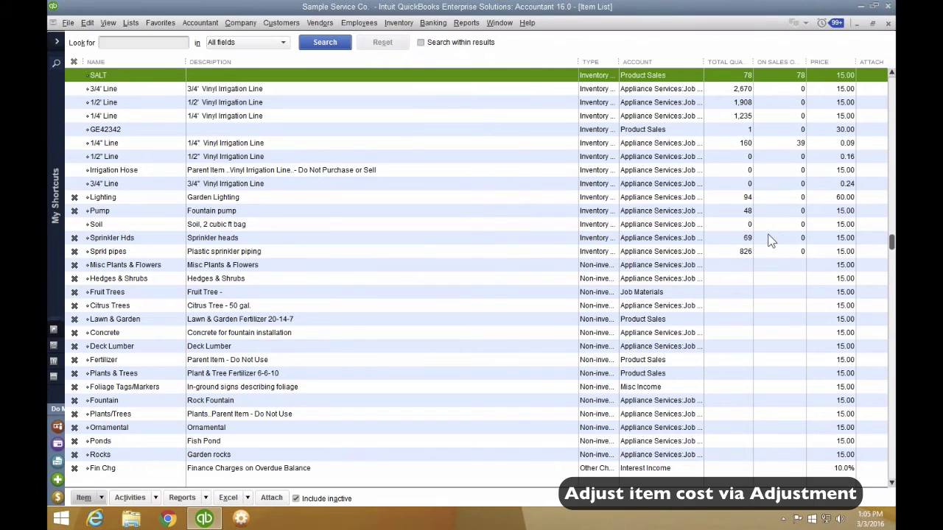
Step: Start a Lists to IIF Files export containing only the Item List
click(67, 22)
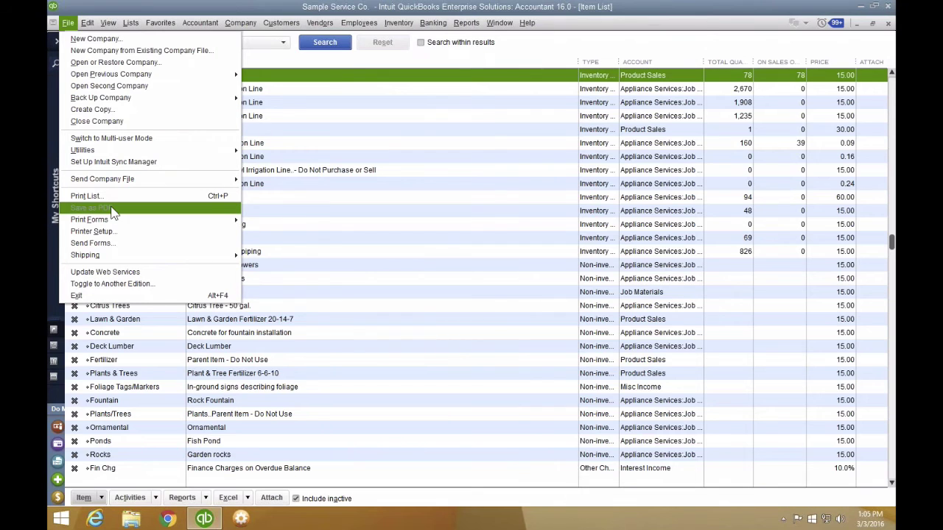
mouse_move(109, 150)
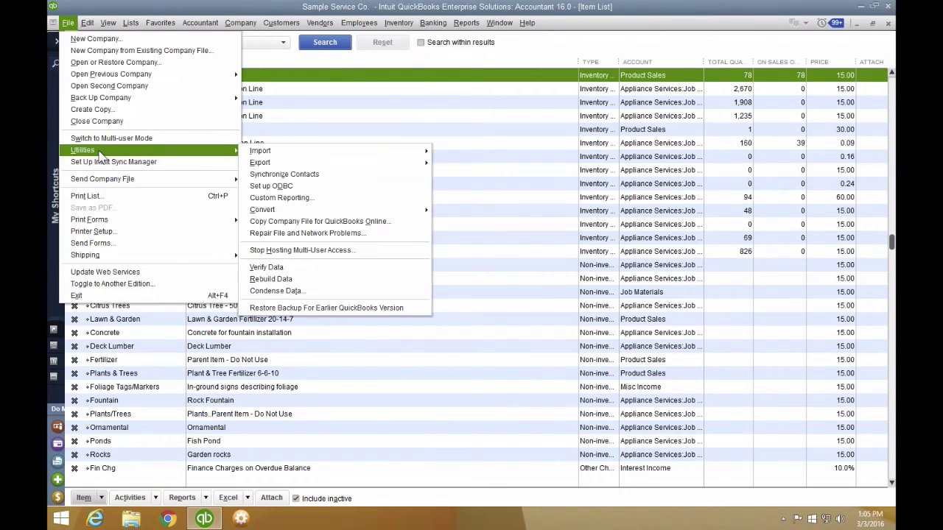
mouse_move(398, 162)
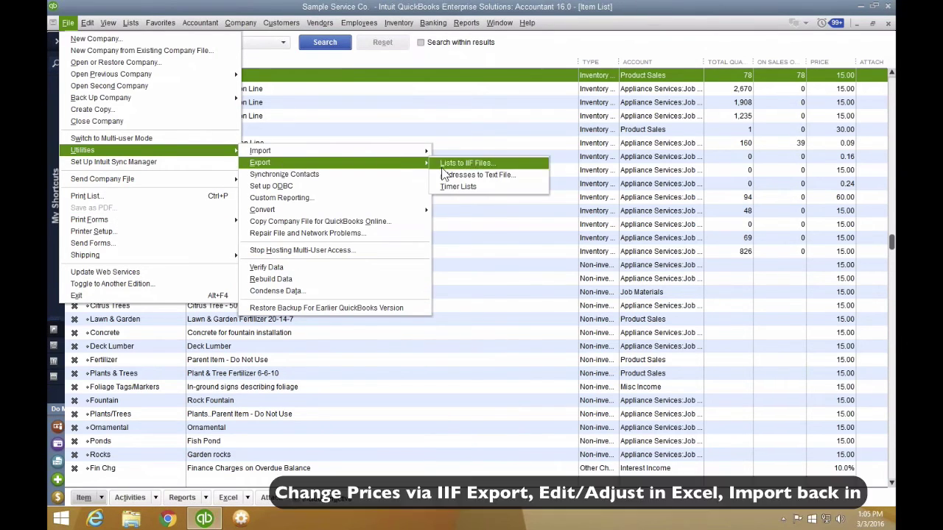
click(466, 165)
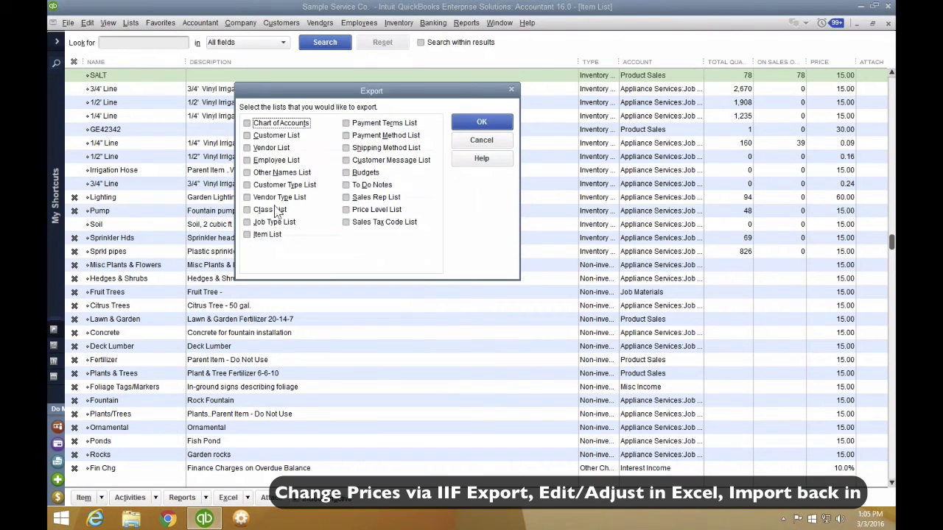
click(247, 234)
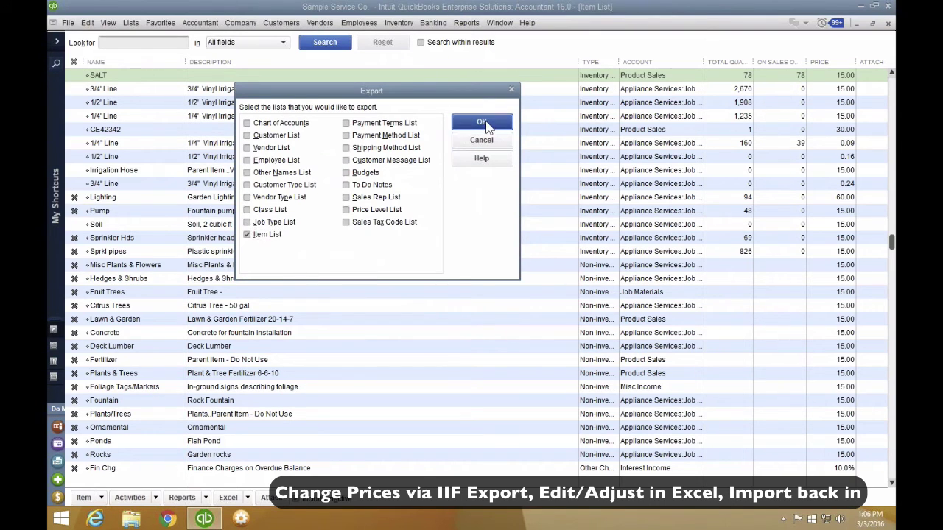
click(483, 123)
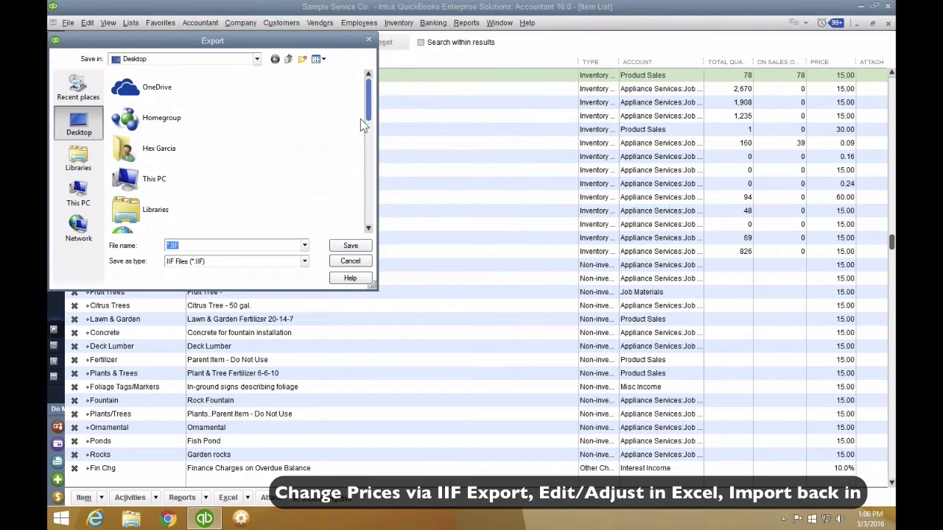
Step: Save the exported list on the desktop as OLD ITEM LIST.IIF and dismiss the export message
text(NEW)
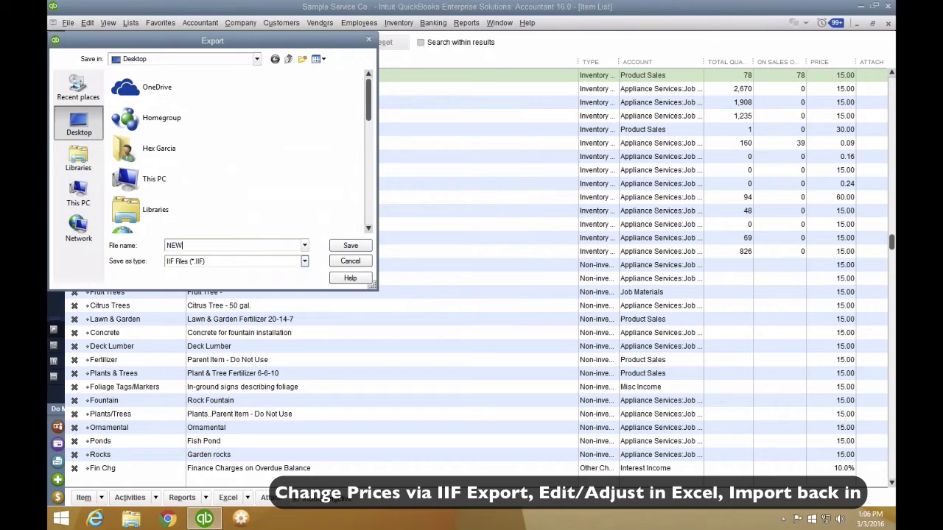
key(BackSpace)
key(BackSpace)
key(BackSpace)
text(OLD)
key(Return)
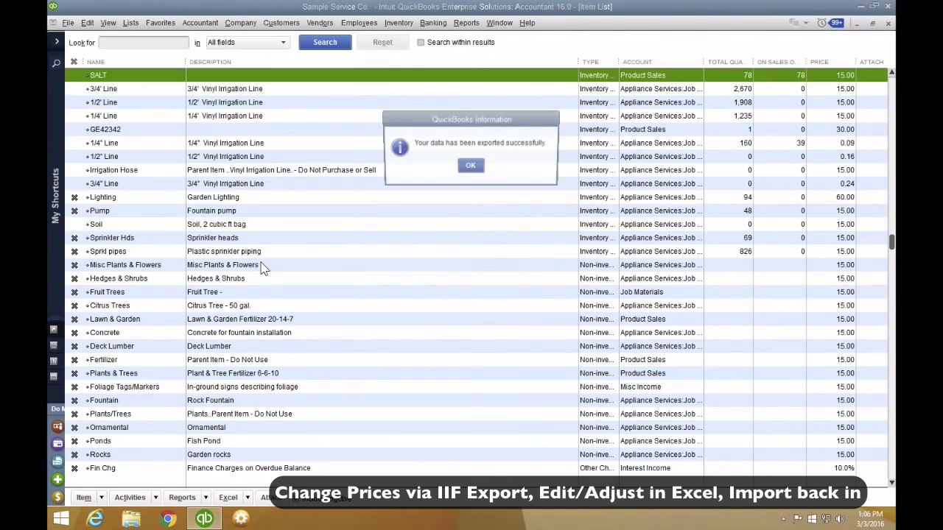
click(468, 170)
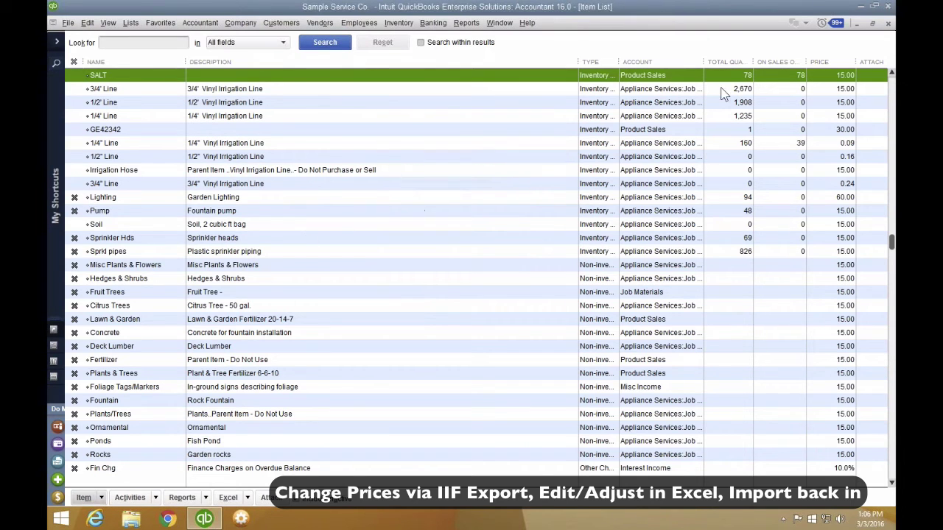
Step: Minimize QuickBooks, launch Excel 2013 and create a blank workbook
click(861, 7)
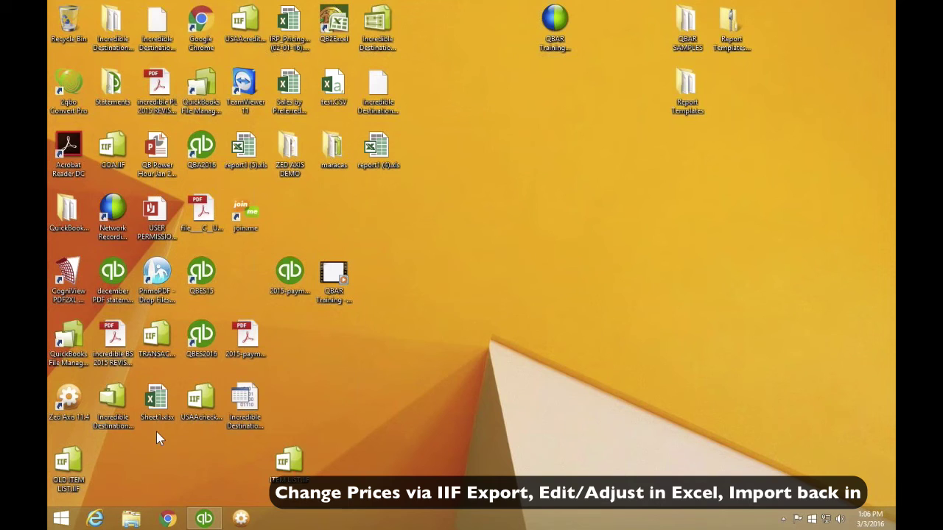
click(68, 519)
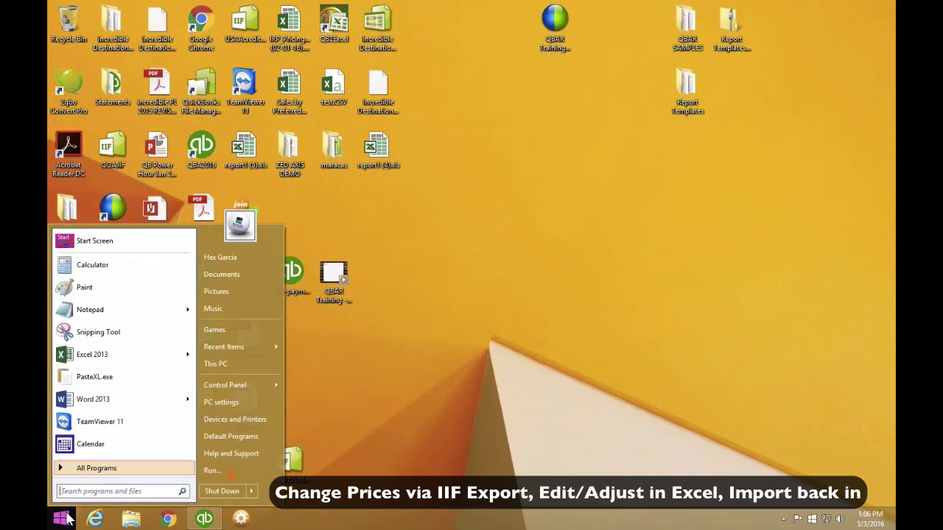
click(80, 356)
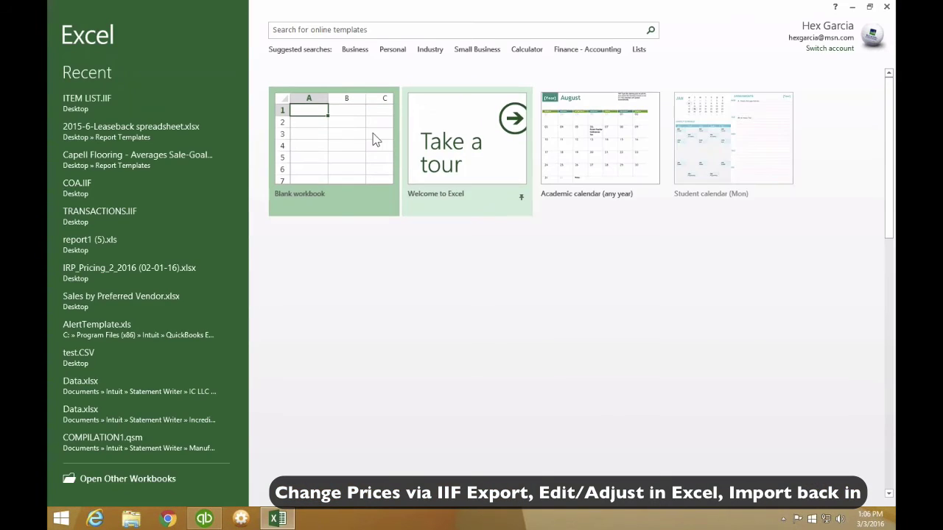
click(373, 140)
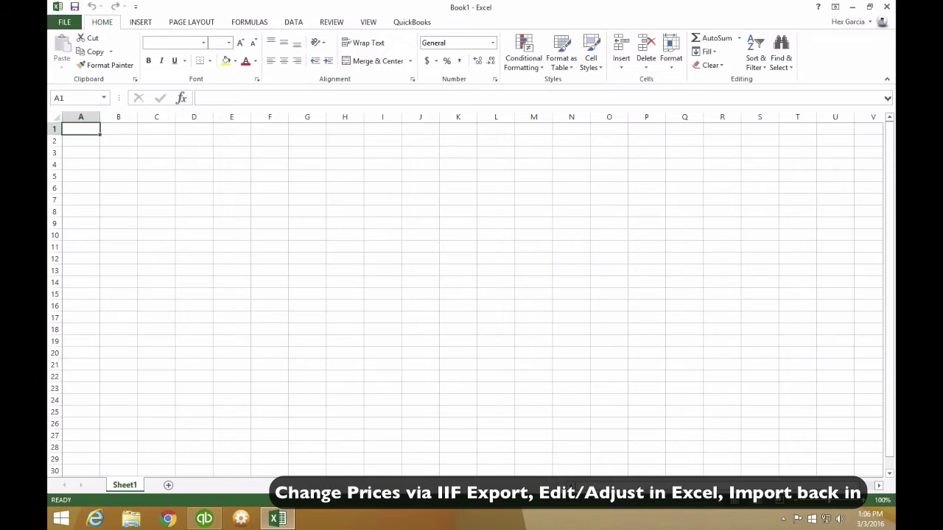
Step: Open OLD ITEM LIST.IIF from the desktop in Excel and maximize its window
click(344, 129)
drag(397, 19, 510, 31)
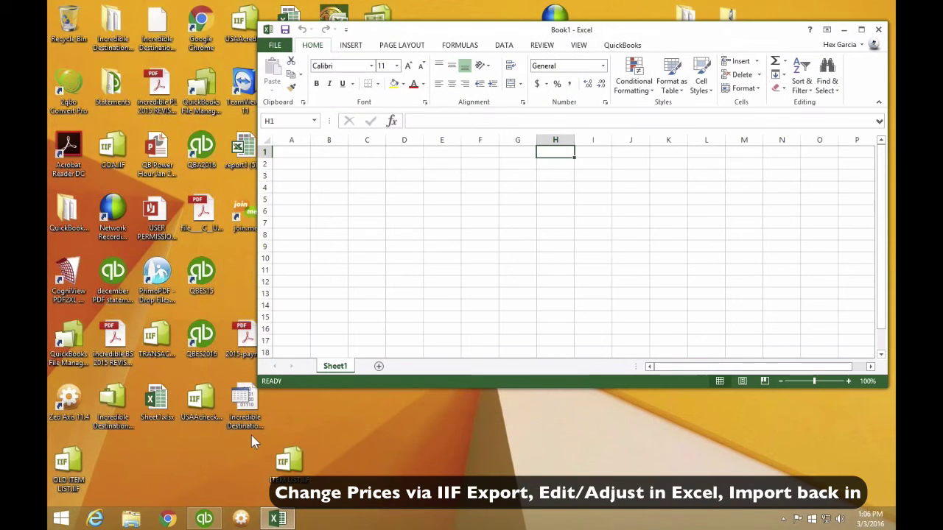
click(74, 475)
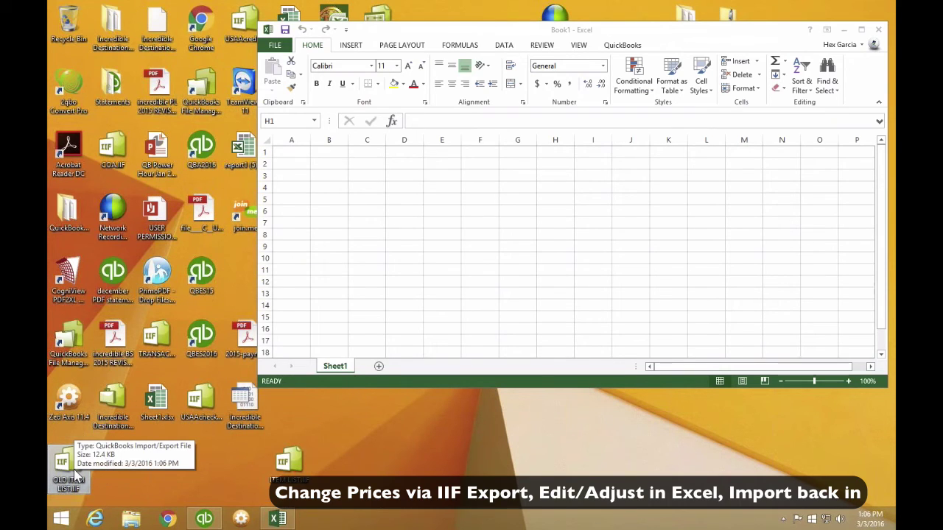
drag(74, 475, 455, 220)
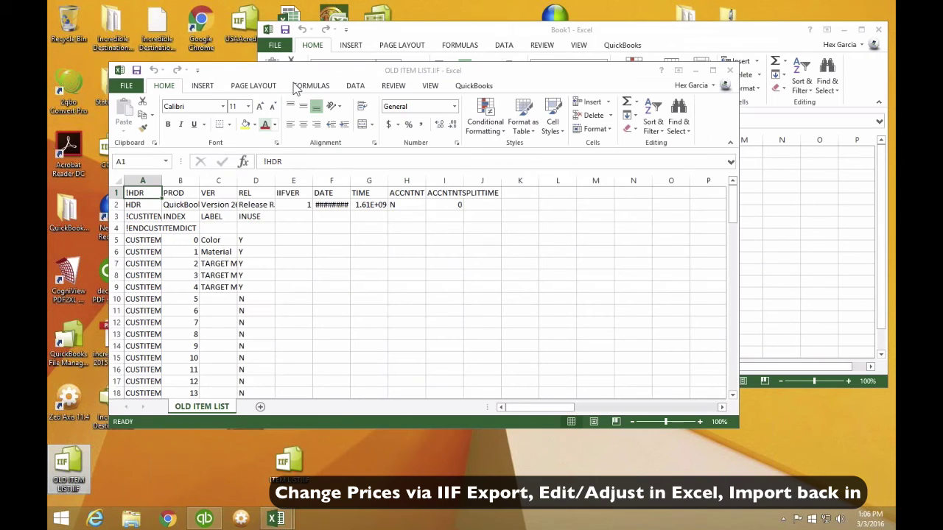
double_click(274, 68)
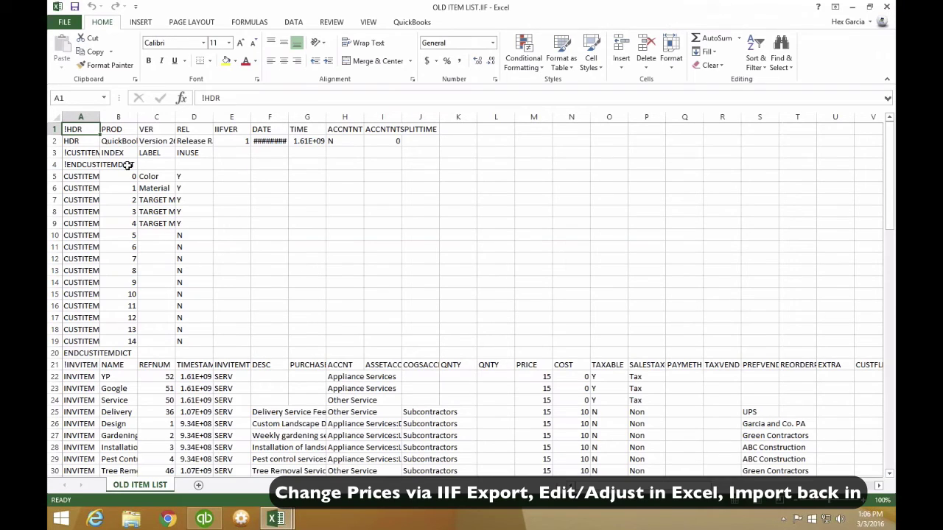
Step: Format rows 1 through 20 above the item table in bold red text
drag(62, 128, 65, 351)
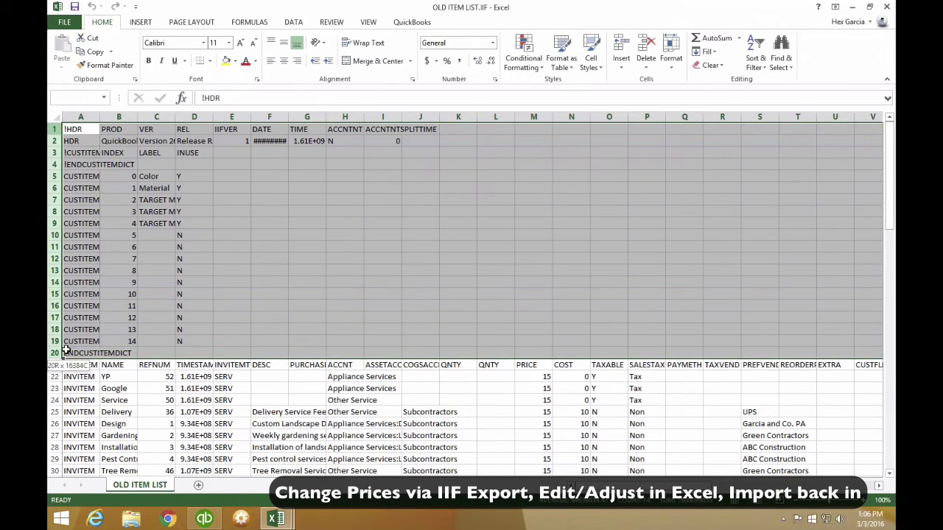
click(245, 61)
click(148, 61)
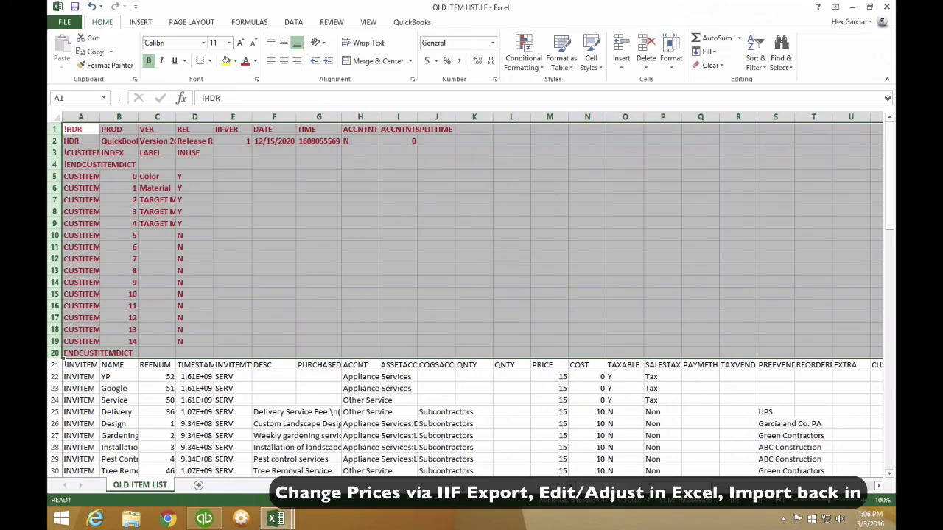
Step: Color the text red in the rows from 65 downward, below the Shipping item
scroll(472, 294, down, 3)
scroll(471, 294, down, 15)
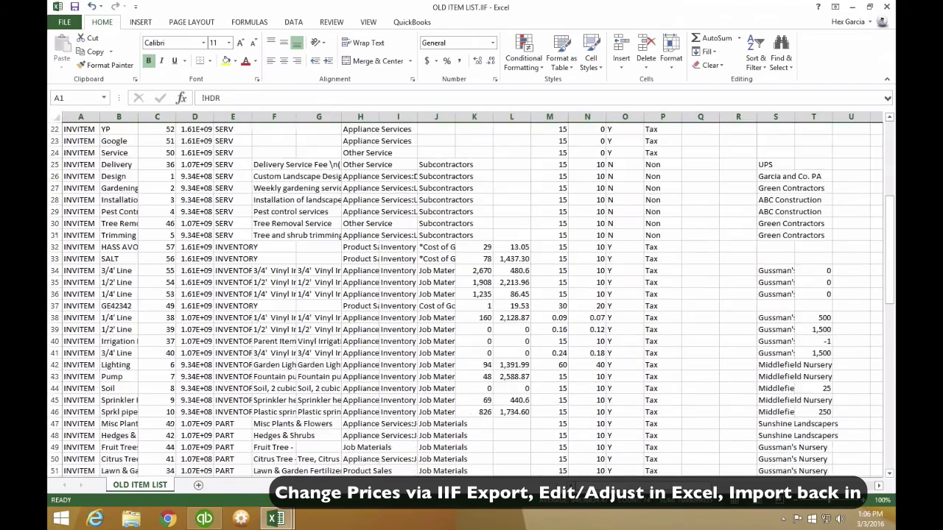
scroll(70, 280, down, 1)
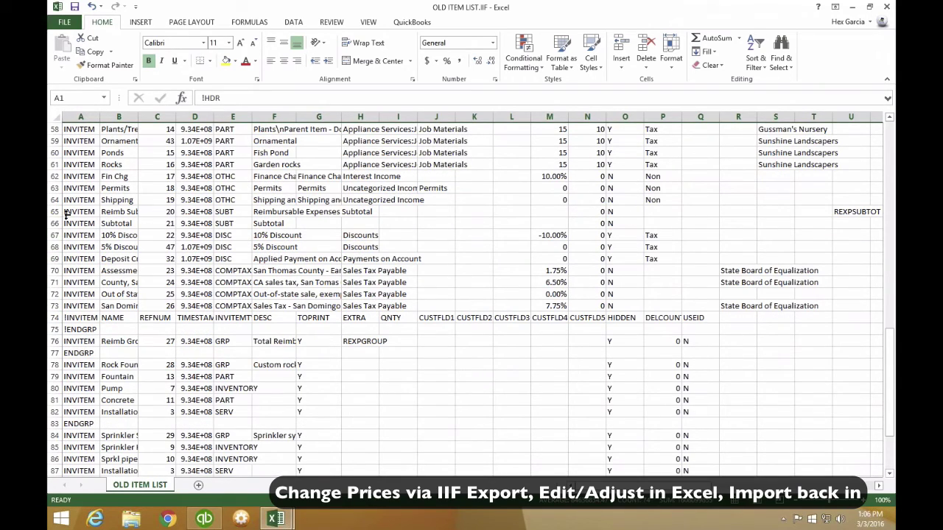
drag(62, 211, 72, 341)
click(245, 61)
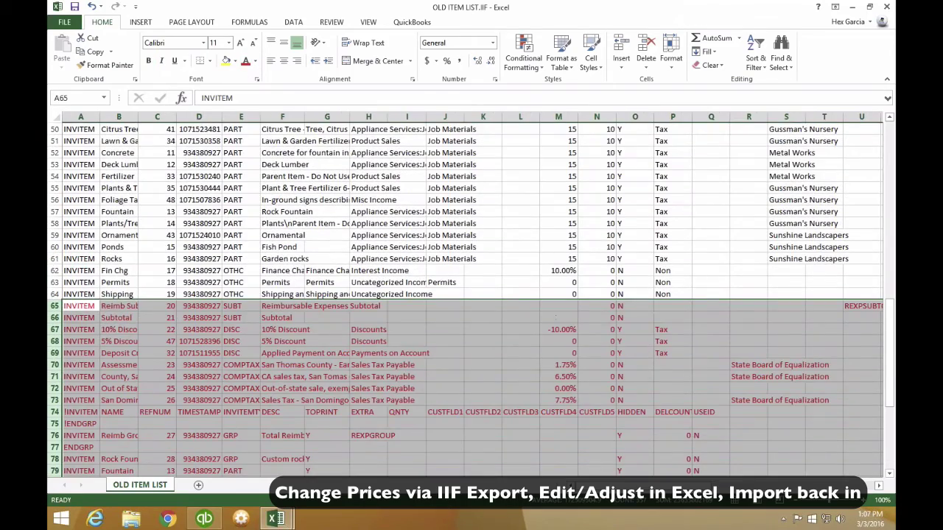
Step: Copy item rows 21 through 64 and paste them as values at A1 of a new sheet
scroll(291, 259, up, 12)
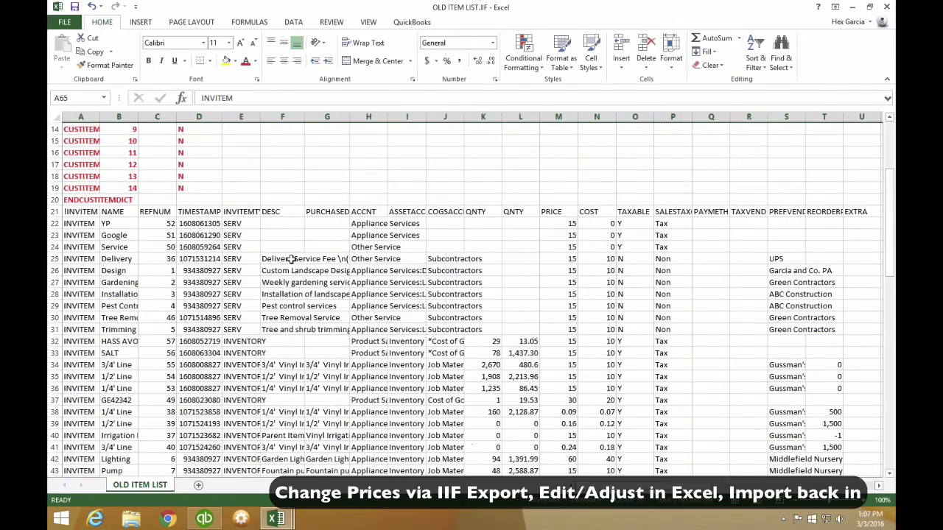
click(292, 258)
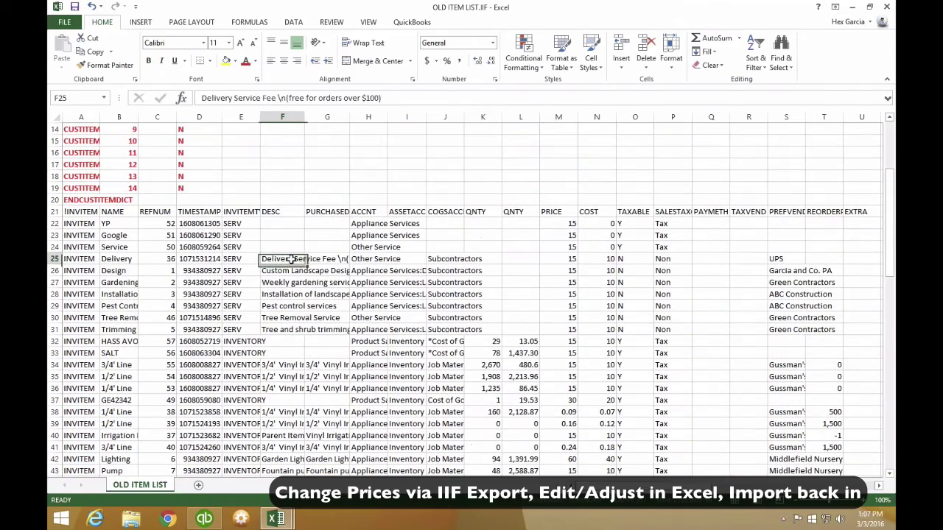
drag(55, 211, 65, 395)
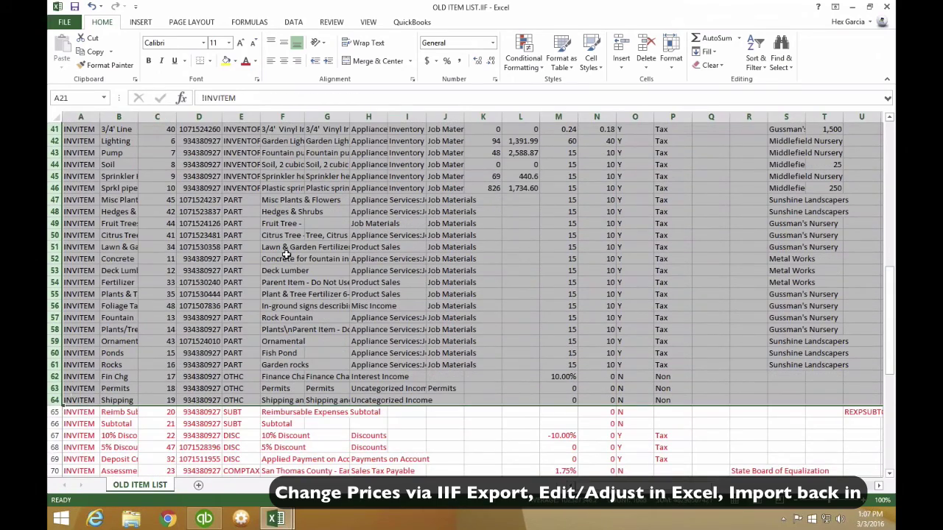
right_click(287, 255)
click(315, 278)
scroll(319, 285, up, 12)
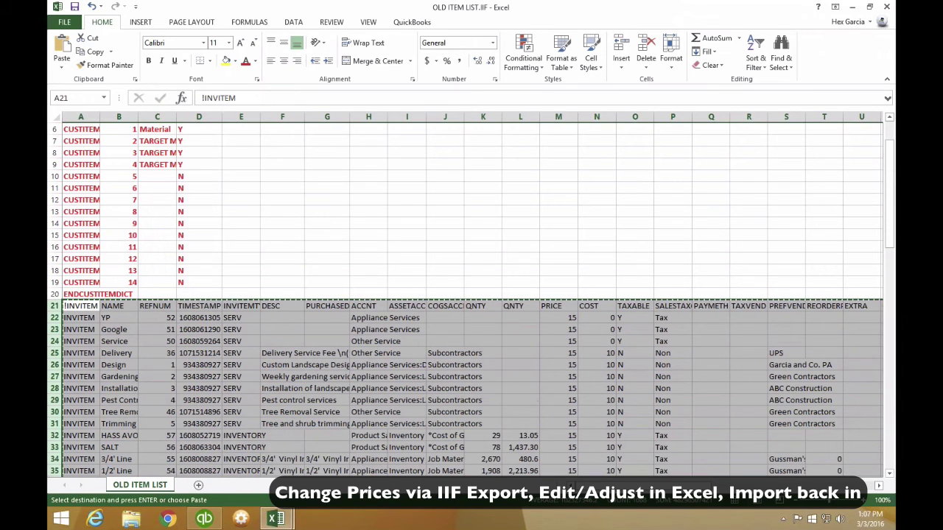
click(199, 485)
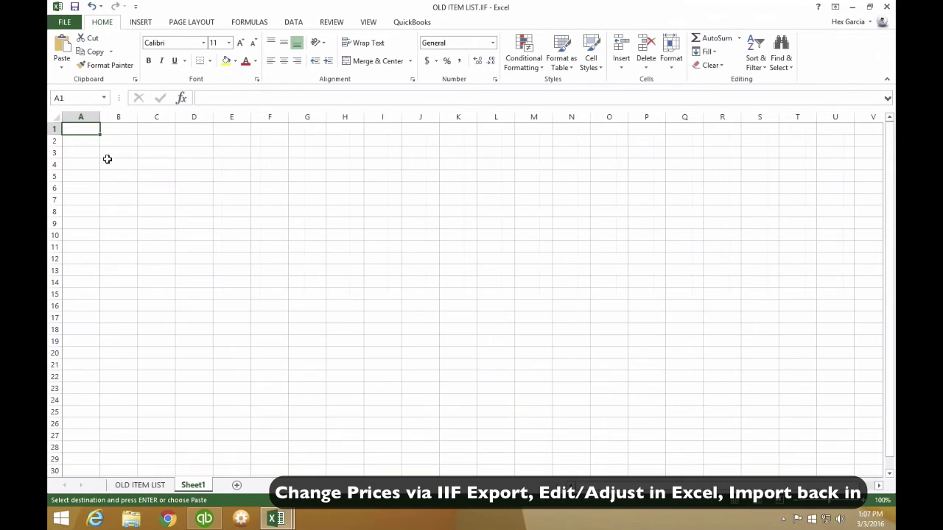
right_click(78, 128)
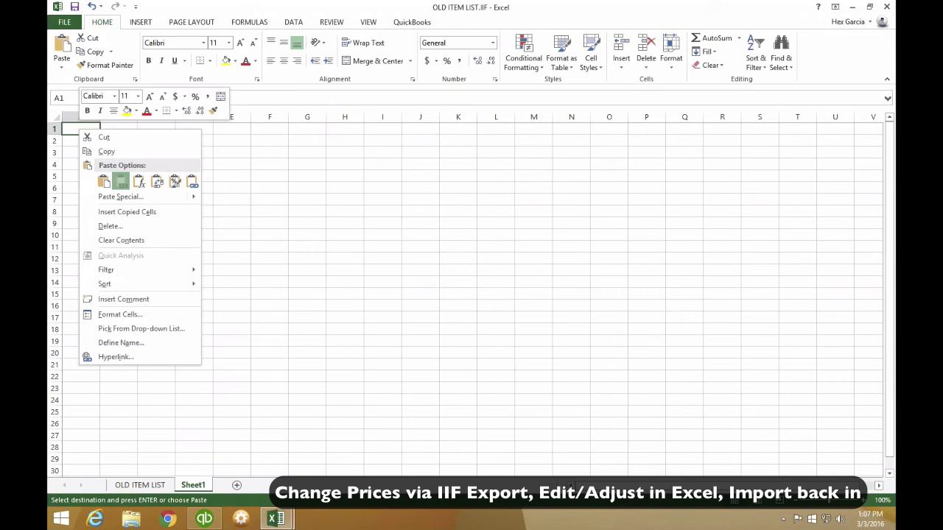
click(121, 182)
click(344, 259)
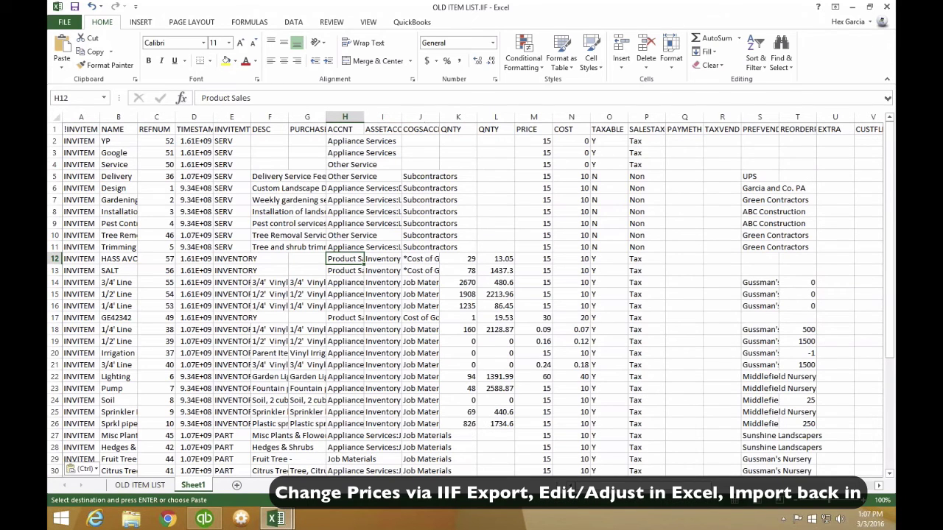
Step: Delete every column of the pasted item data except NAME, PRICE and COST
right_click(77, 116)
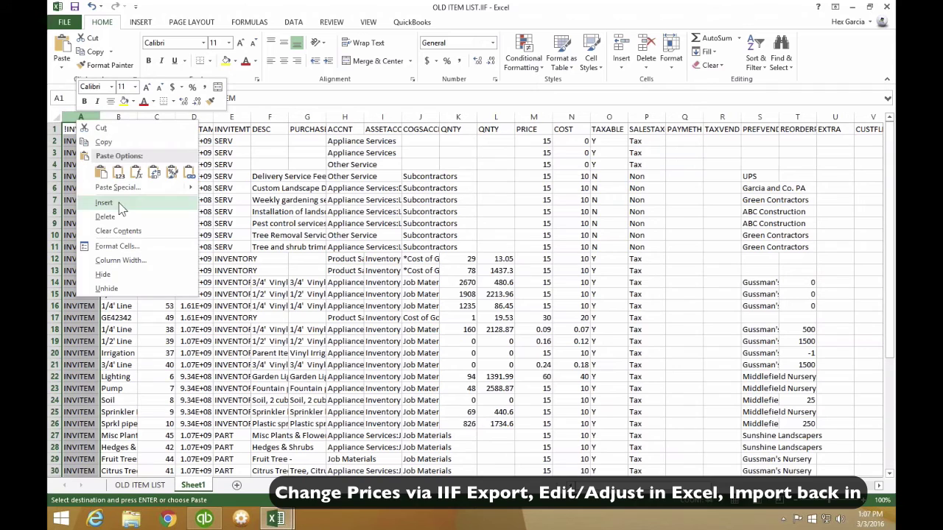
key(Escape)
click(104, 222)
drag(127, 117, 461, 141)
right_click(448, 150)
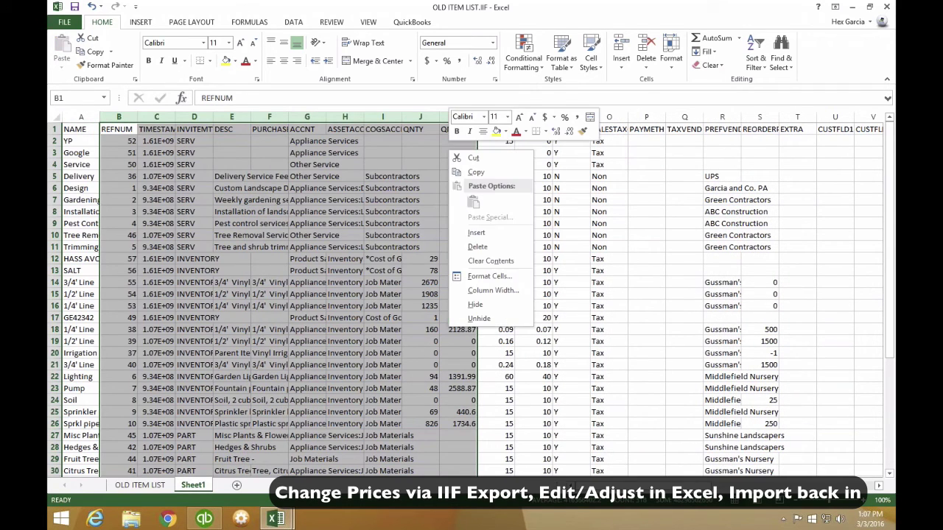
click(483, 246)
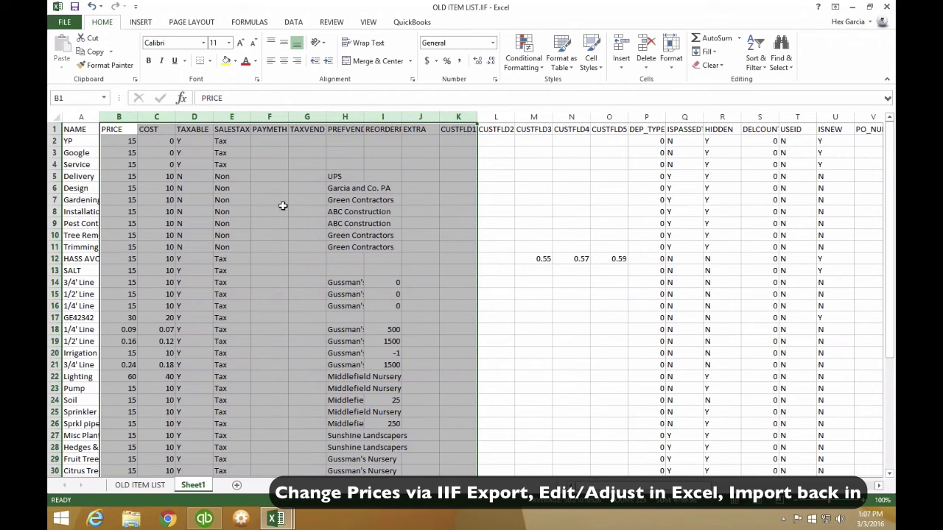
click(157, 117)
drag(194, 117, 802, 125)
right_click(578, 179)
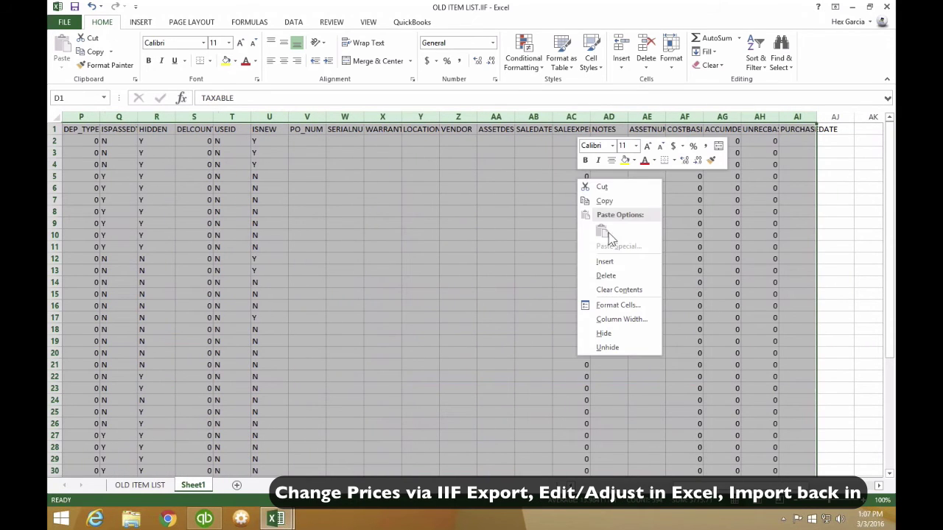
click(605, 275)
click(353, 234)
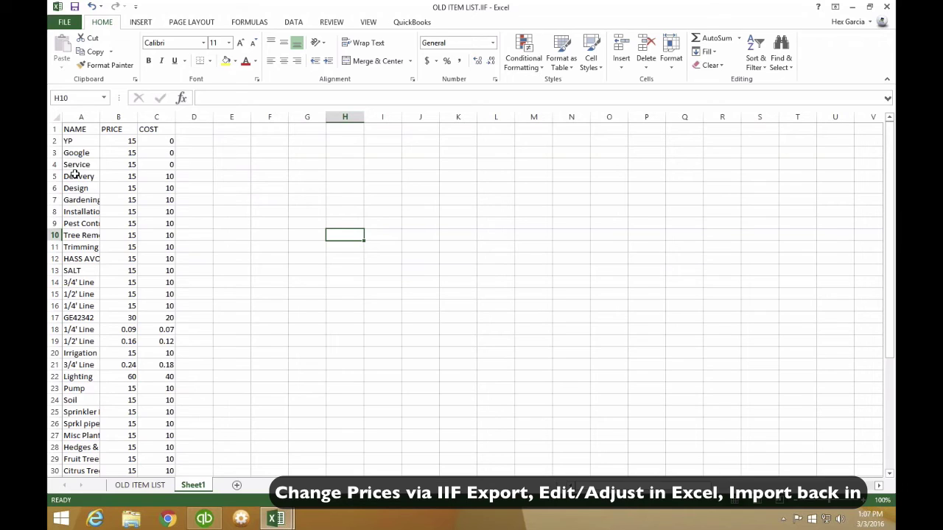
Step: Enter the formula =C2*3 in D2 and fill it down column D for all items
click(197, 140)
text(=)
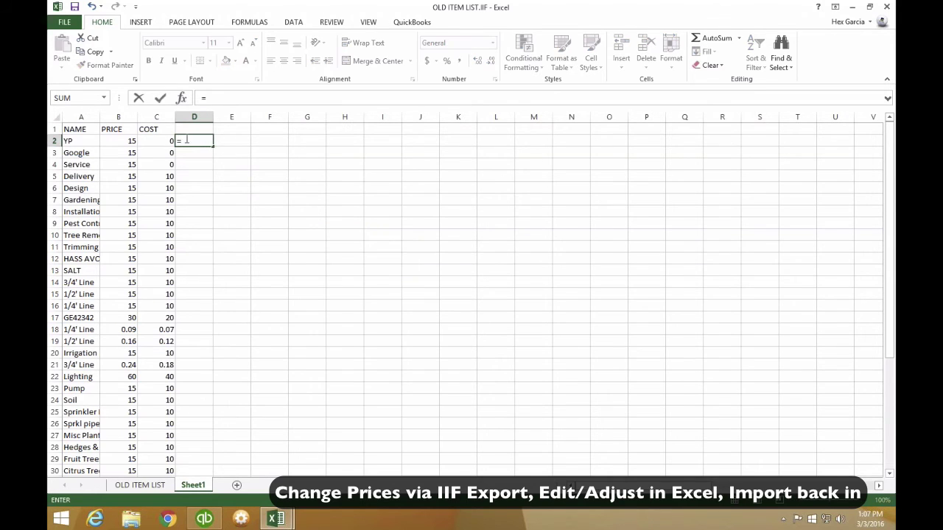
click(155, 140)
text(*3)
key(Return)
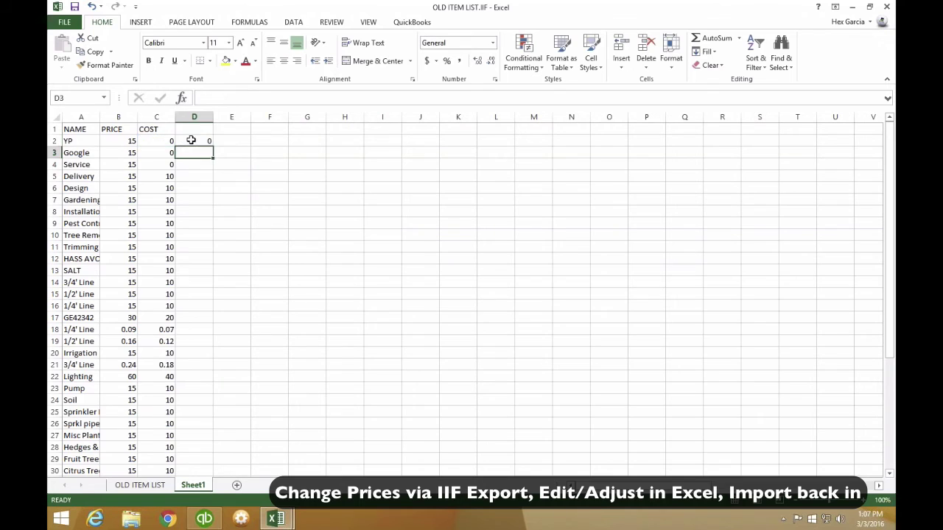
click(209, 141)
drag(212, 148, 212, 462)
scroll(215, 185, up, 5)
Step: Paste the tripled costs as values over the COST column and delete the helper column D
right_click(200, 154)
click(225, 176)
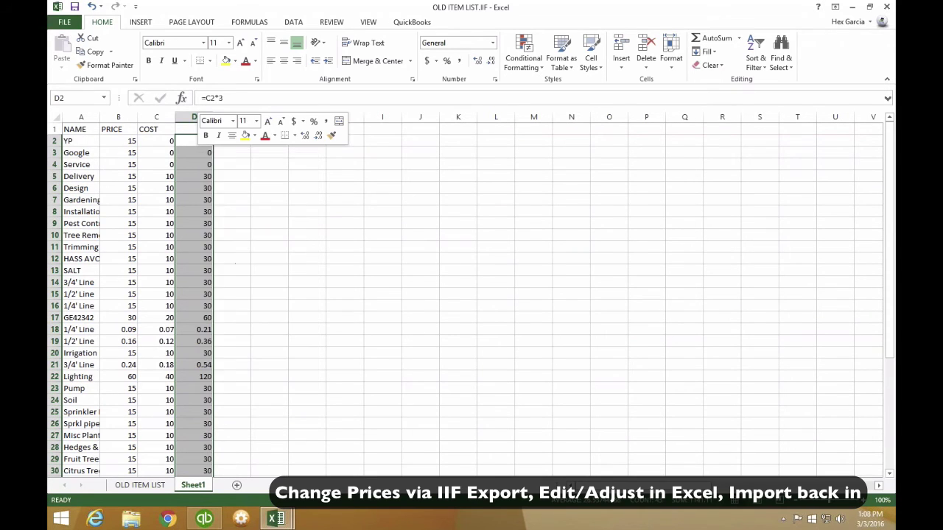
right_click(148, 145)
click(189, 190)
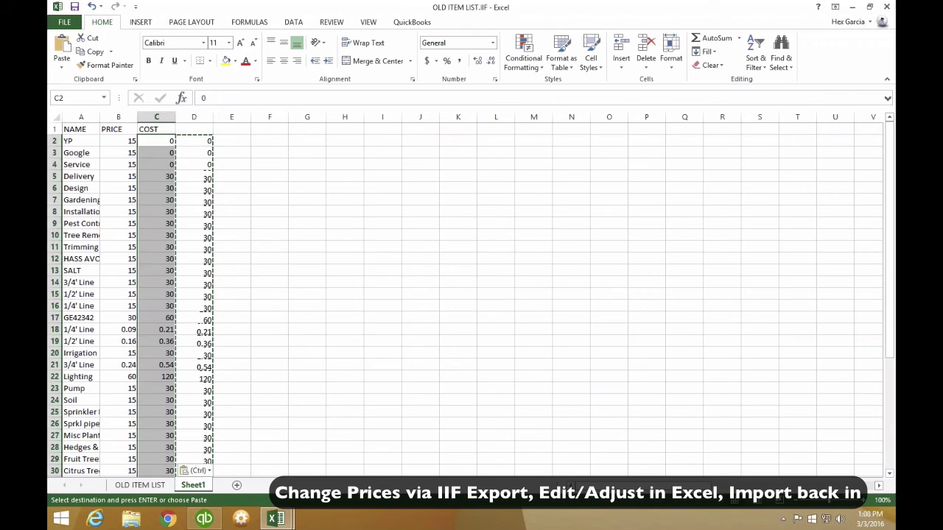
click(266, 190)
right_click(194, 118)
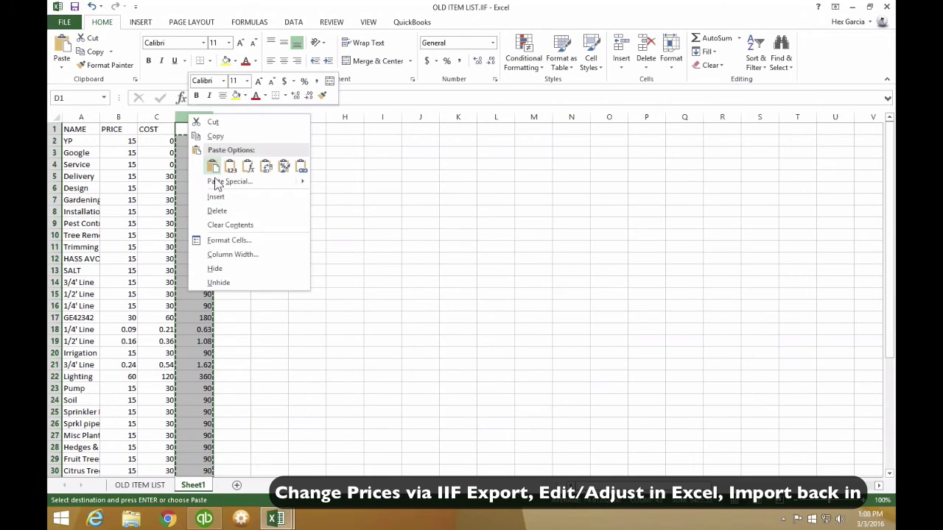
click(220, 208)
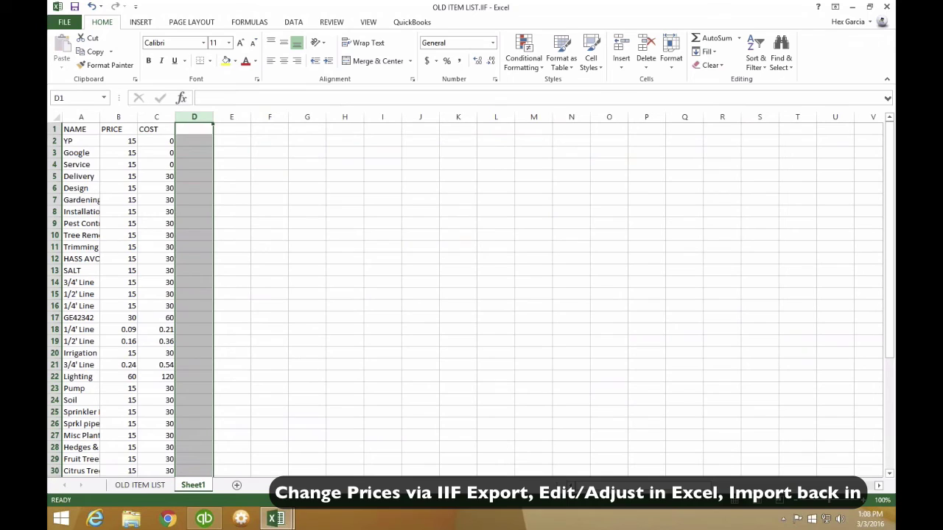
click(162, 187)
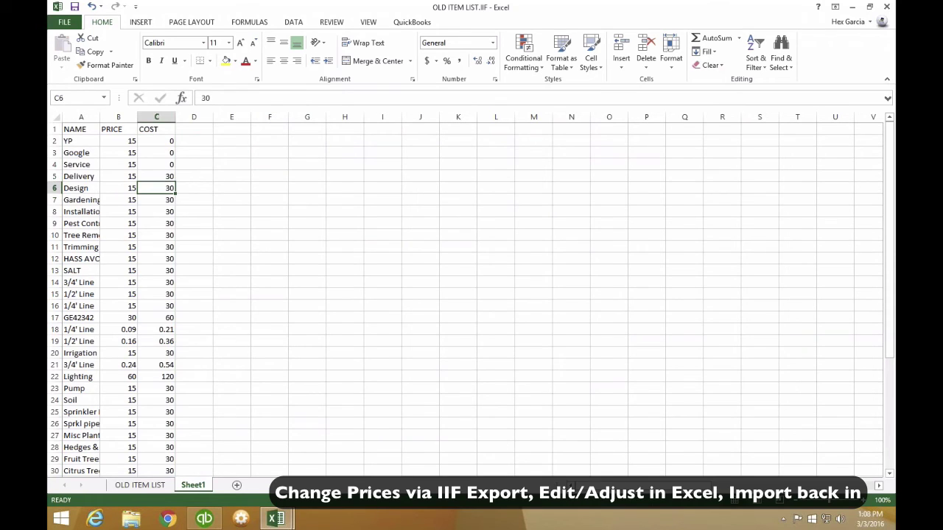
Step: Enter =1.5 in the first PRICE cell, B2, and fill it down the column
click(125, 143)
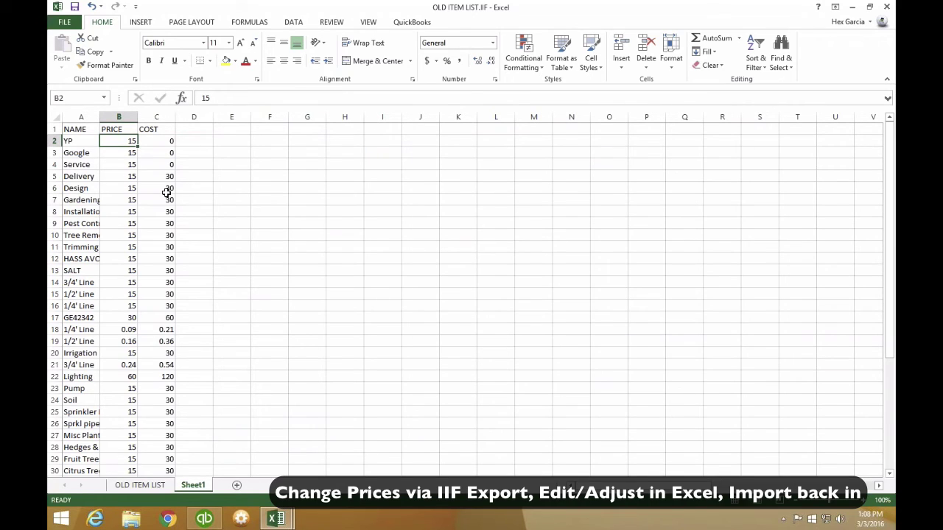
key(F2)
text(=1.5)
key(Return)
key(Up)
double_click(138, 150)
click(276, 231)
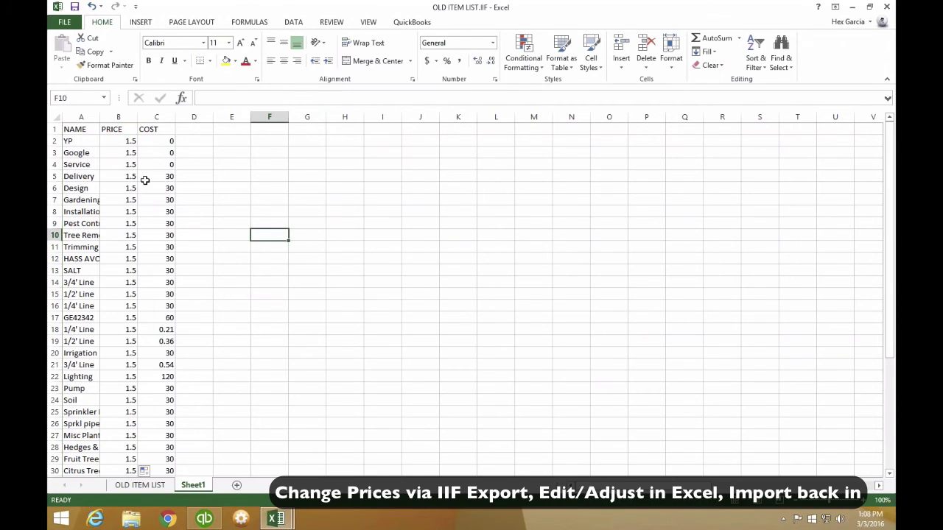
Step: Extend the formula in B2 to =1.5*C2 and fill it down the PRICE column
click(129, 142)
click(238, 95)
text(*)
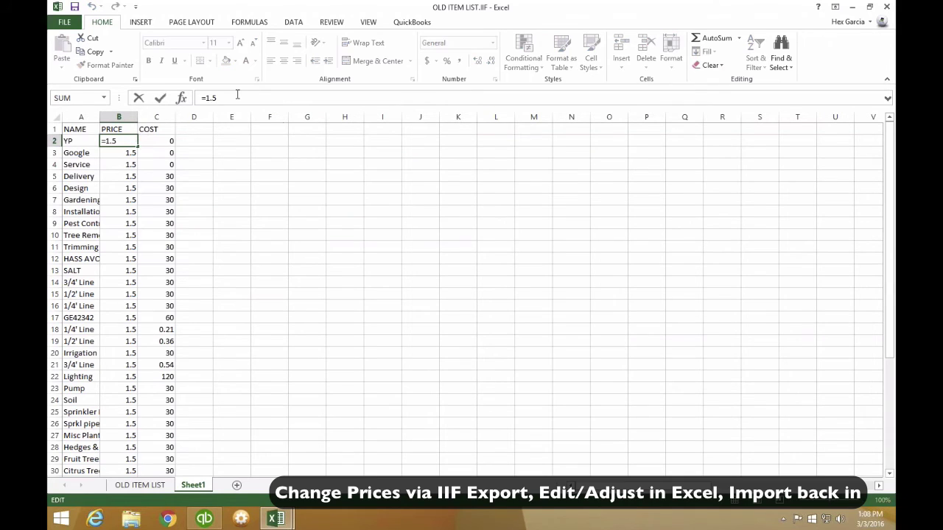
click(162, 141)
key(Return)
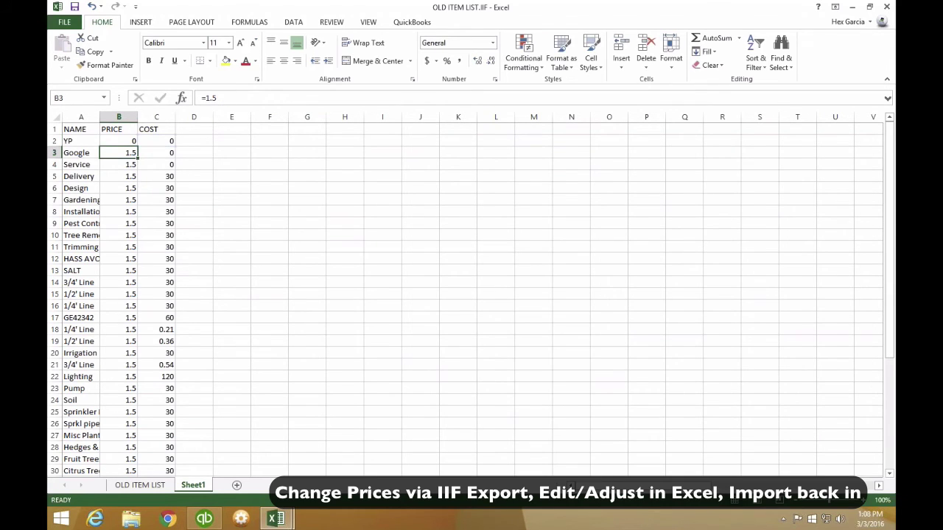
click(120, 141)
double_click(138, 147)
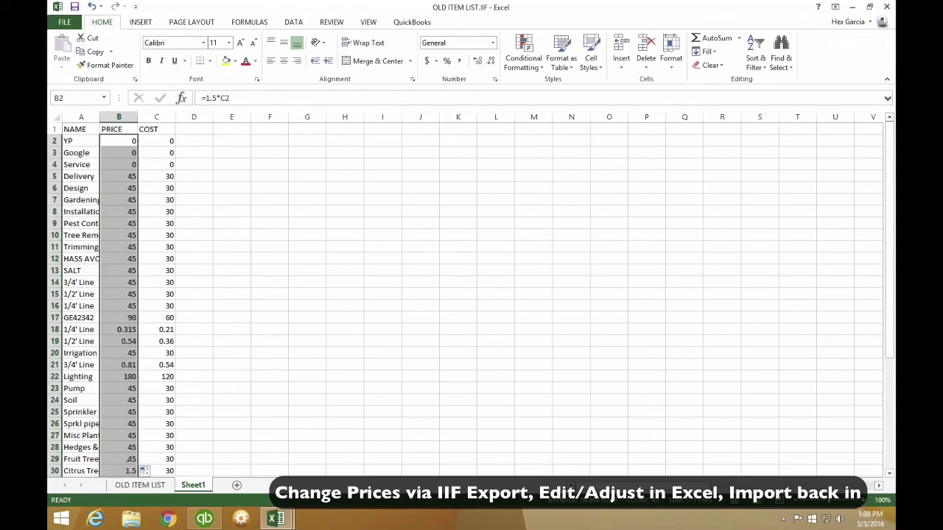
click(128, 266)
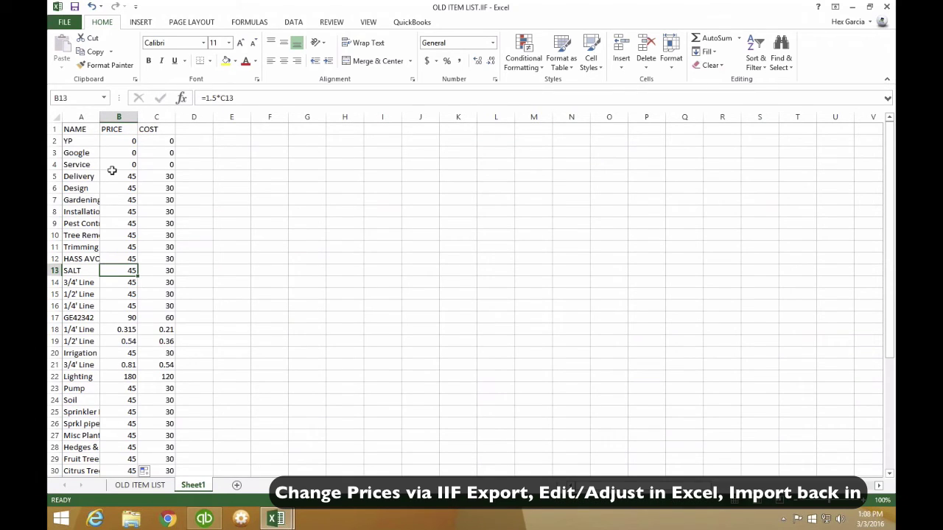
Step: Copy the PRICE and COST figures of all items from Sheet1 and paste them as values into the OLD ITEM LIST sheet from M22
drag(113, 142, 169, 142)
scroll(167, 262, down, 10)
drag(167, 263, 172, 284)
scroll(81, 205, up, 10)
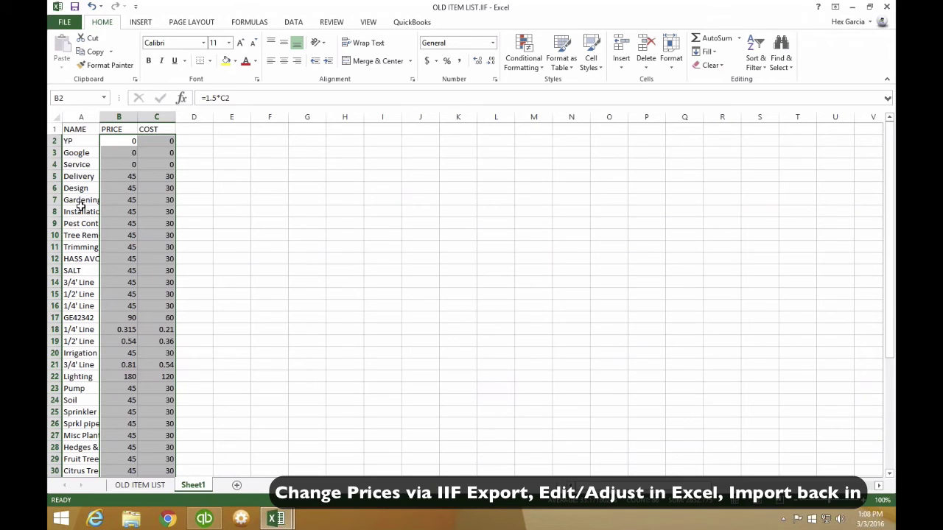
right_click(126, 197)
click(156, 228)
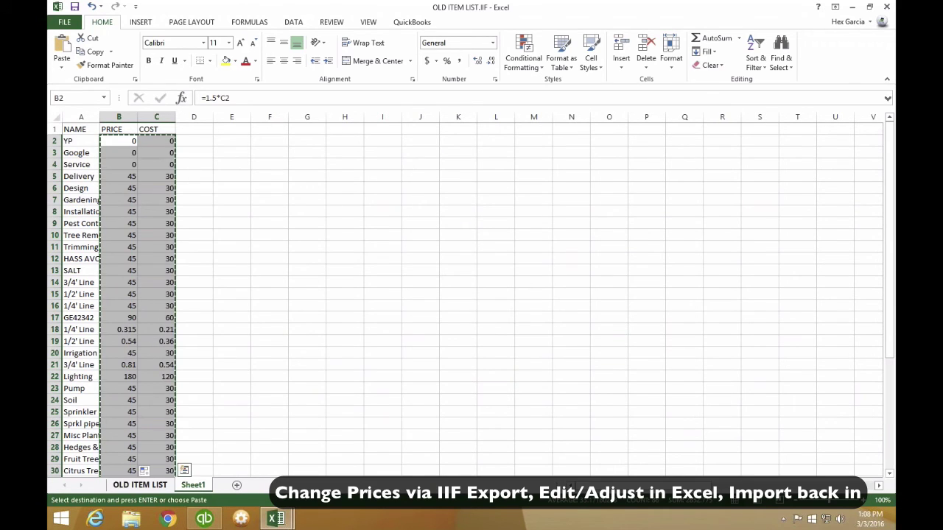
click(139, 485)
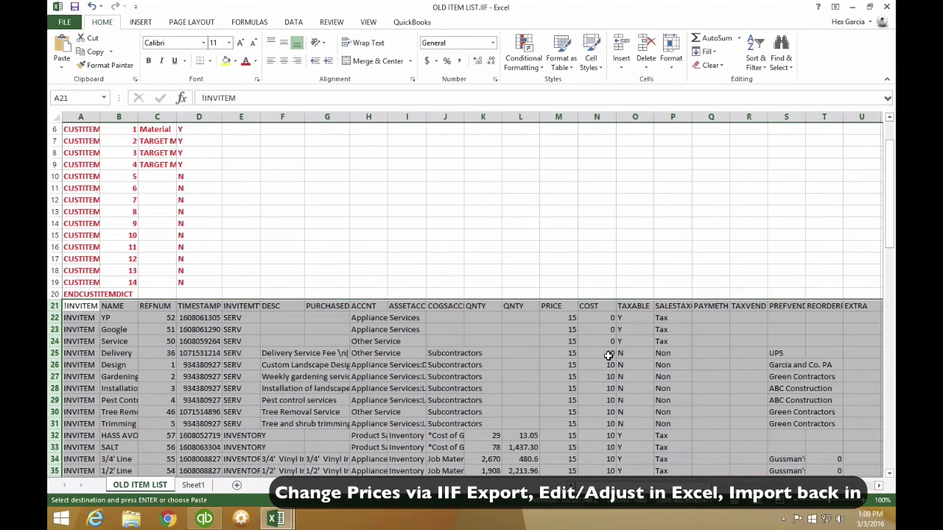
click(567, 319)
right_click(567, 319)
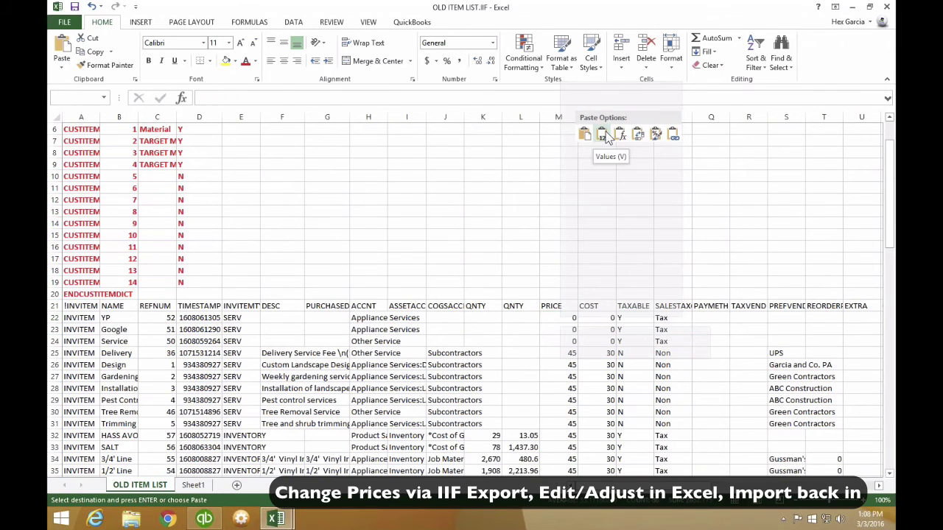
click(619, 134)
click(445, 341)
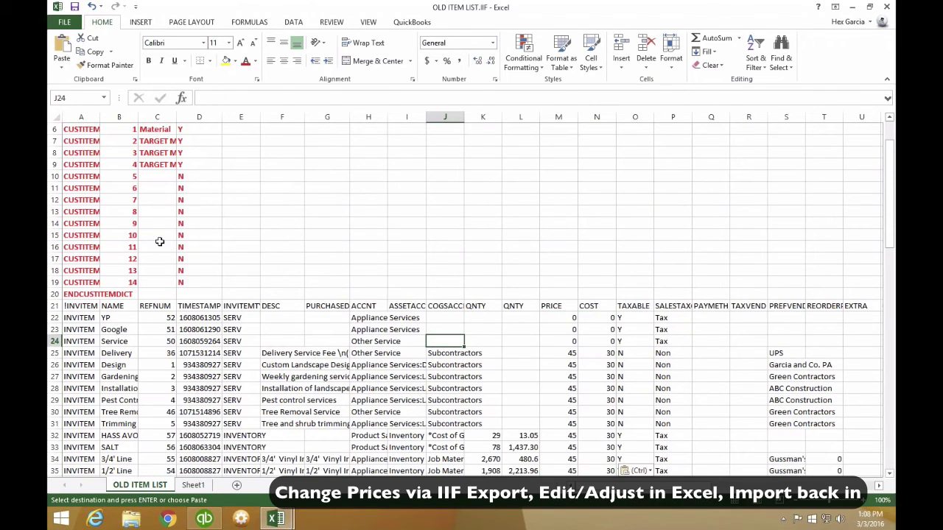
Step: Delete the helper sheet Sheet1 from the workbook
right_click(195, 487)
click(223, 356)
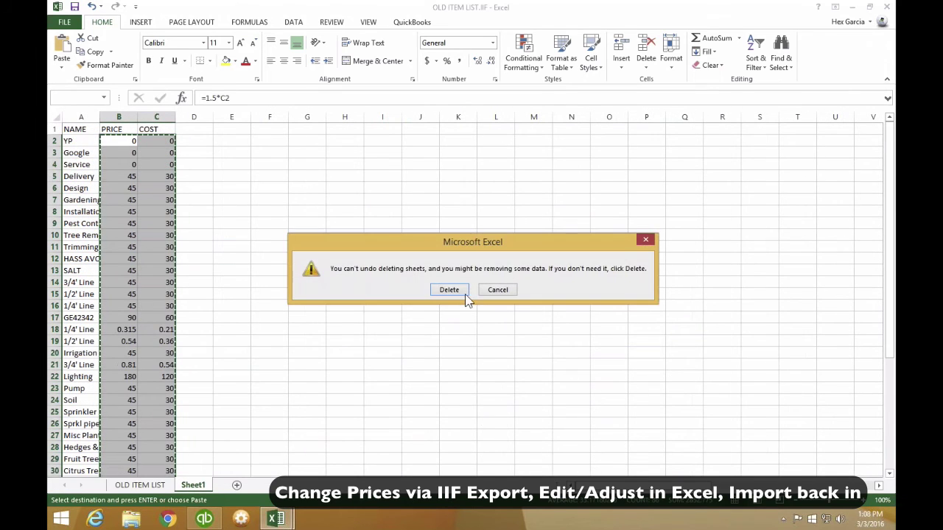
click(446, 289)
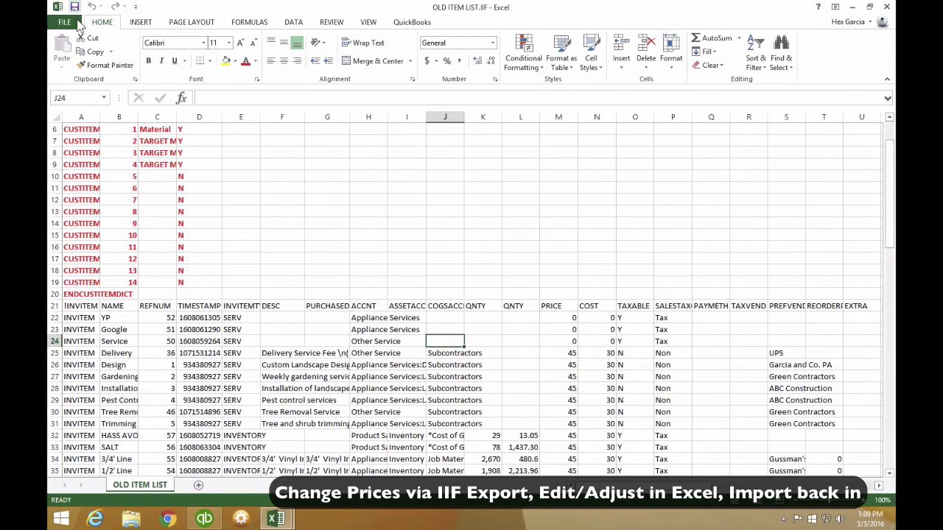
Step: Save OLD ITEM LIST.IIF in its tab-delimited text format and close it without saving again
click(74, 6)
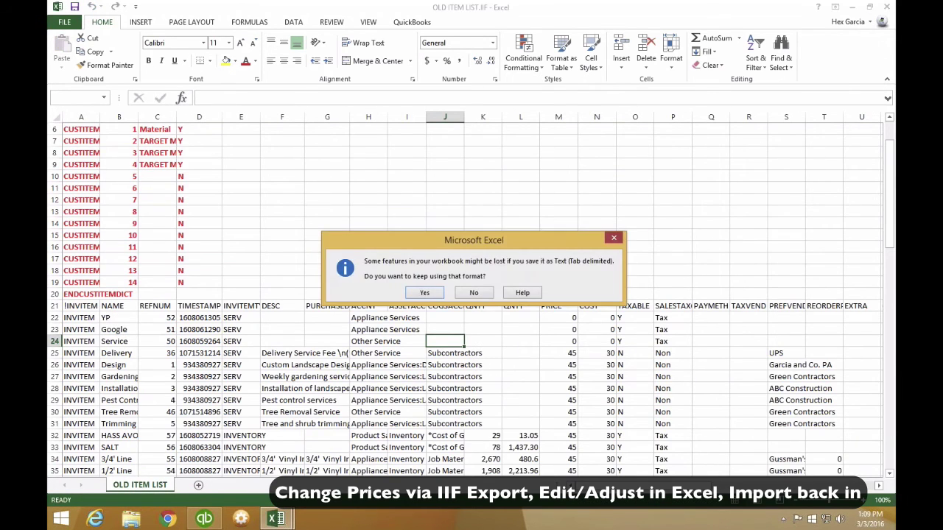
click(425, 293)
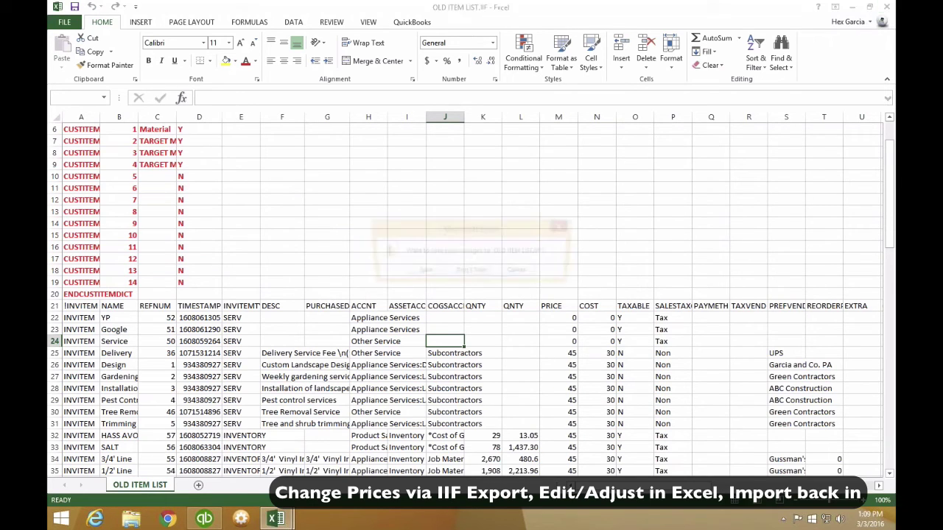
click(886, 6)
click(464, 274)
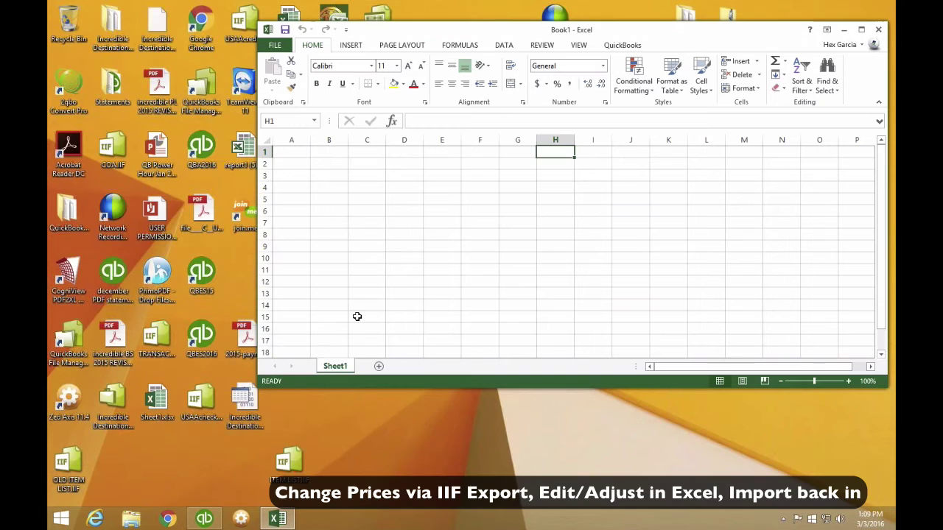
Step: Switch to QuickBooks and import the IIF file OLD ITEM LIST.IIF from the Desktop into the company file
click(204, 518)
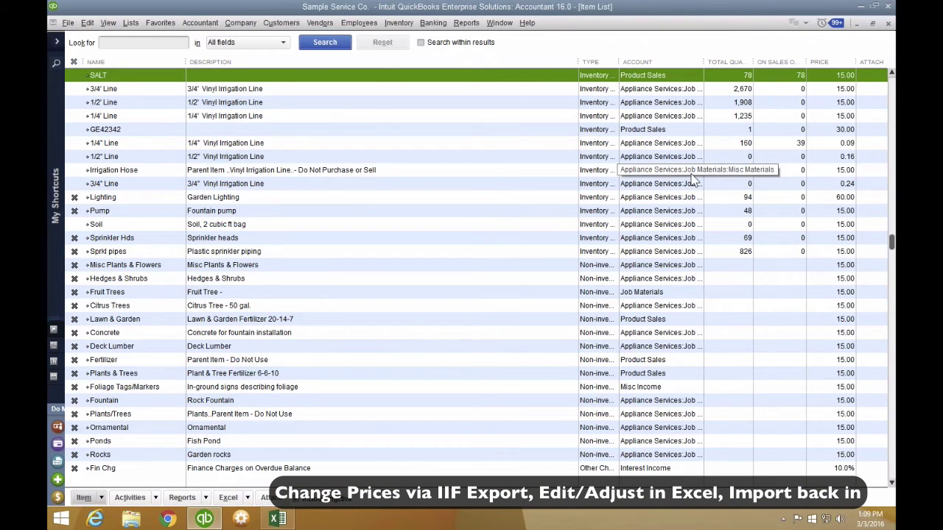
click(843, 226)
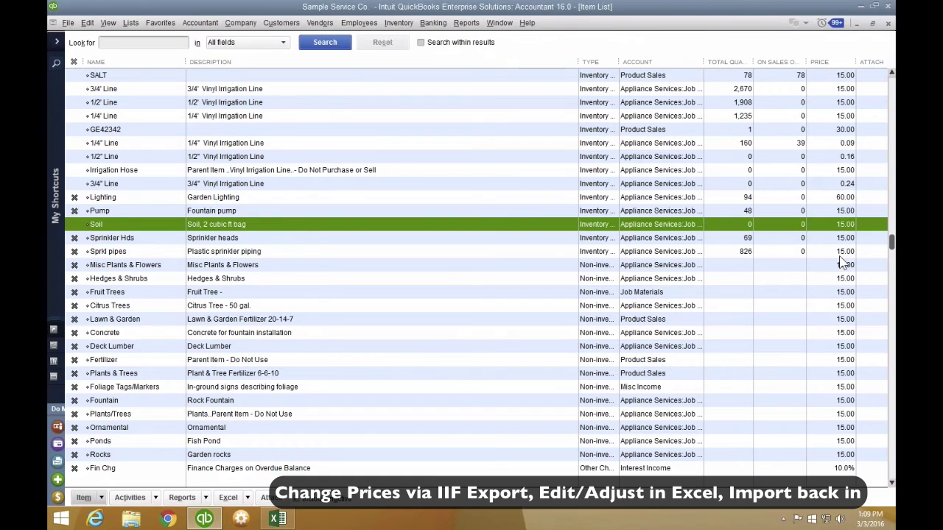
click(70, 24)
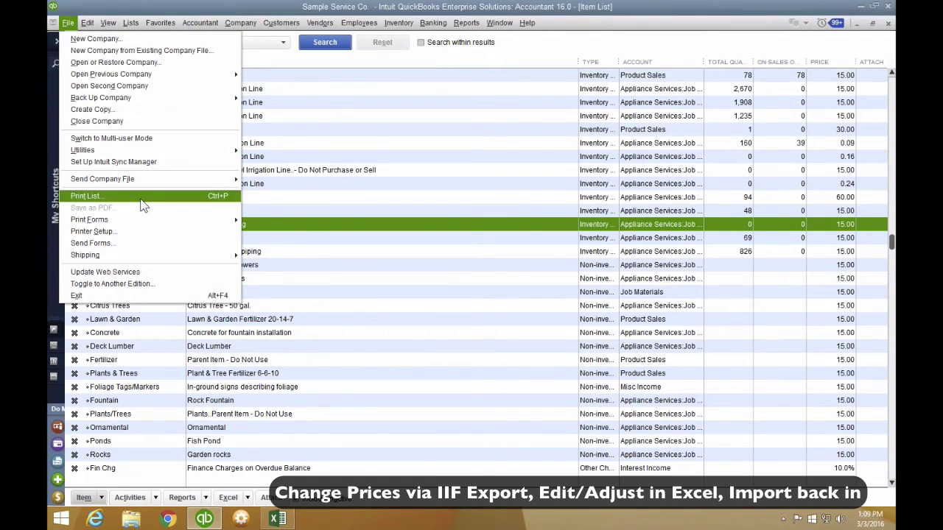
mouse_move(227, 153)
mouse_move(264, 154)
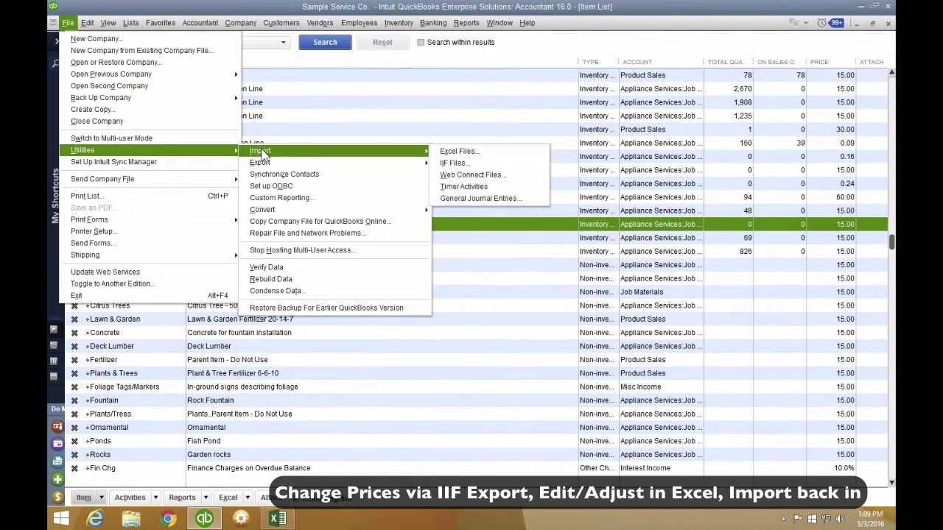
click(454, 163)
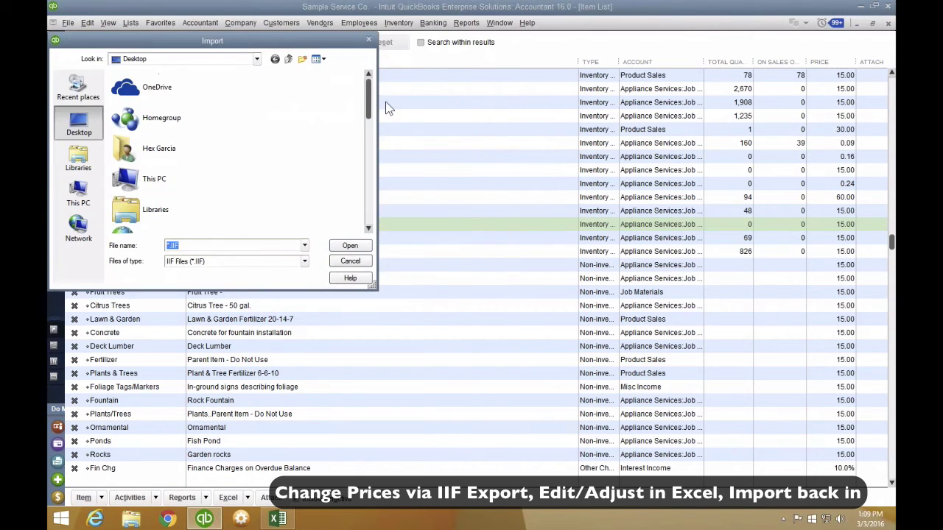
drag(368, 102, 371, 202)
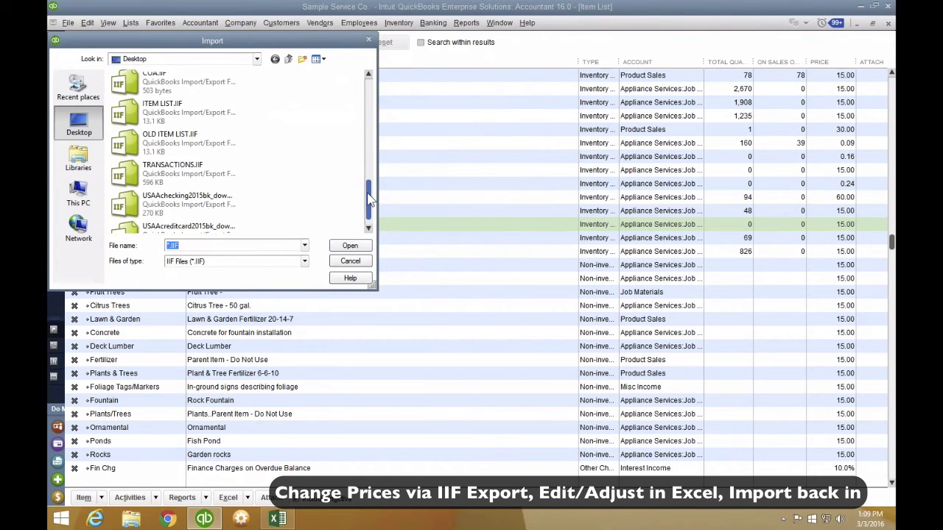
click(174, 139)
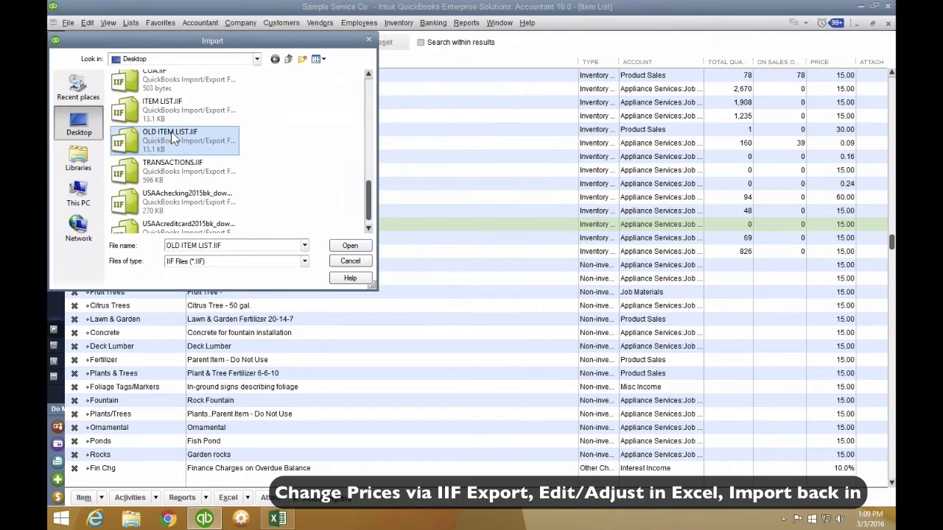
click(343, 248)
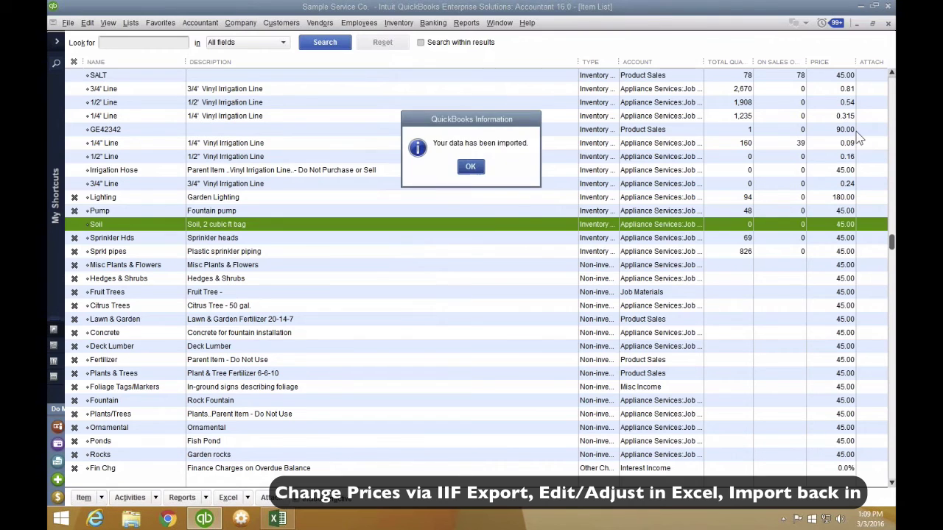
click(473, 169)
click(891, 74)
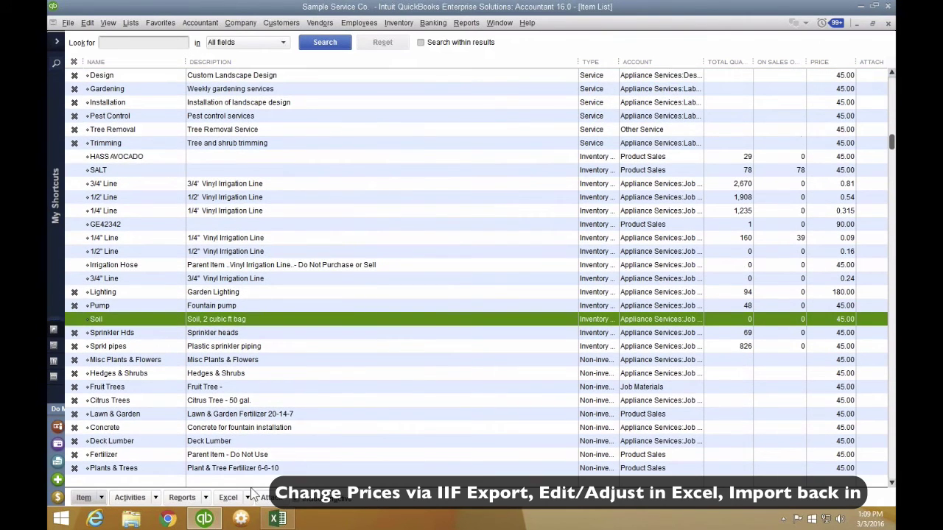
Step: Reopen OLD ITEM LIST.IIF from the desktop in Excel, review its PRICE and COST columns, and close all Excel windows
click(860, 6)
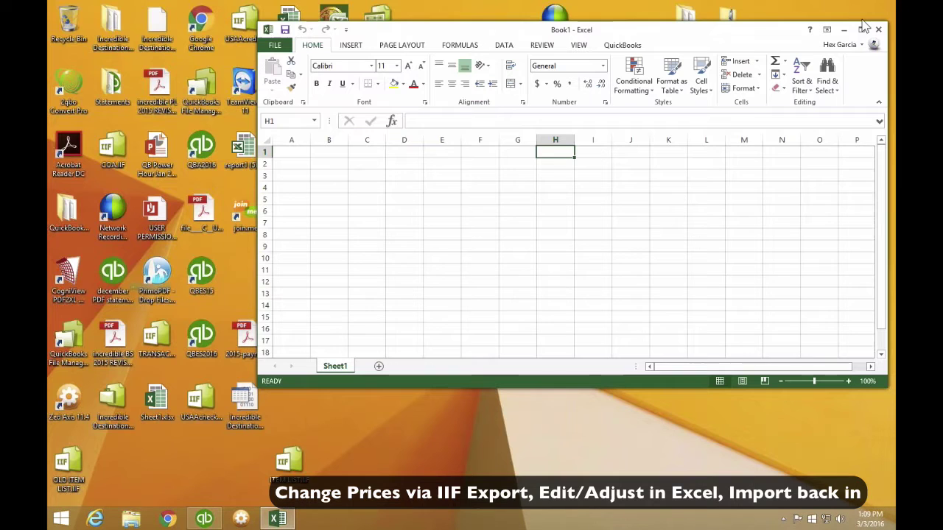
double_click(74, 467)
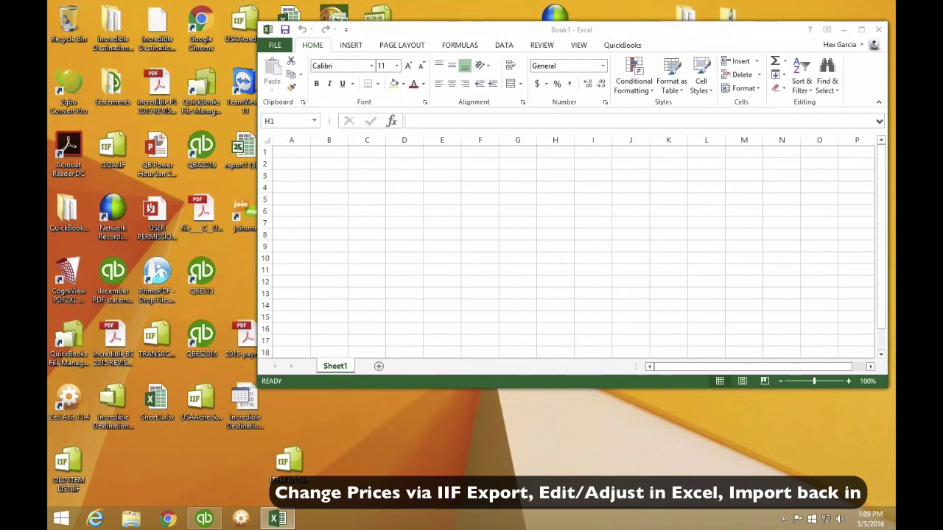
double_click(295, 86)
scroll(225, 357, down, 7)
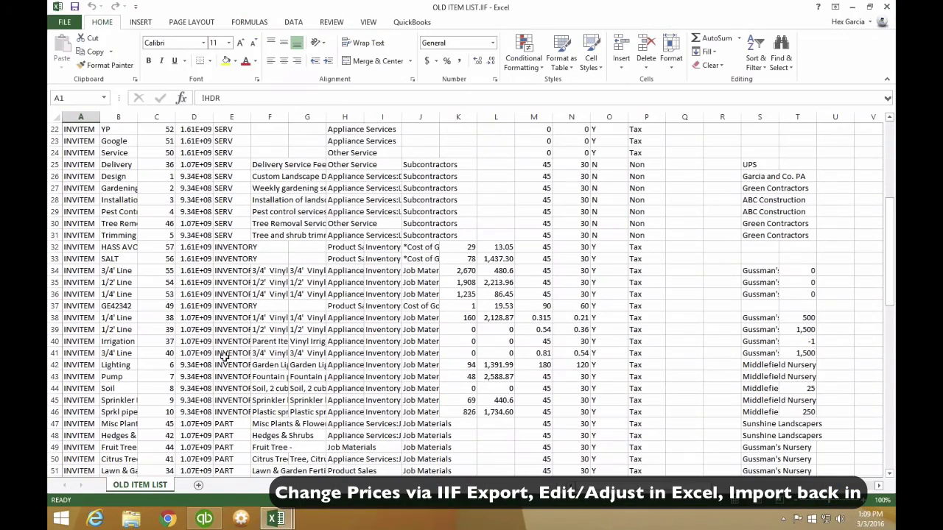
scroll(224, 358, up, 2)
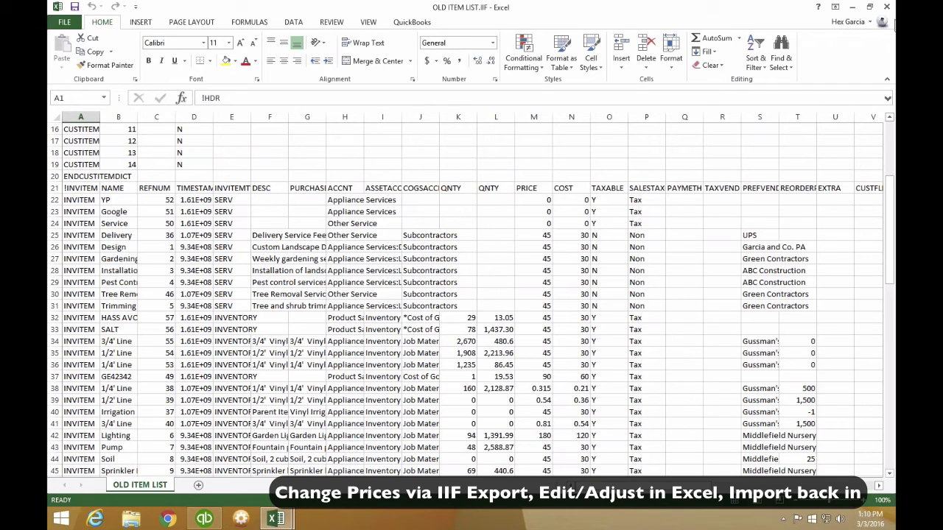
click(886, 6)
click(878, 30)
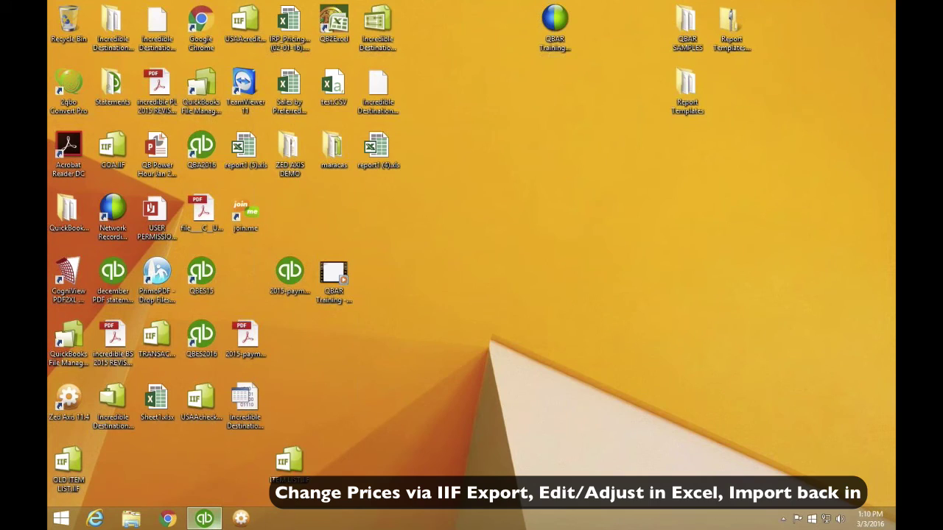
Step: Return to QuickBooks and open the Change Item Prices tool for the item type Inventory Part
click(212, 519)
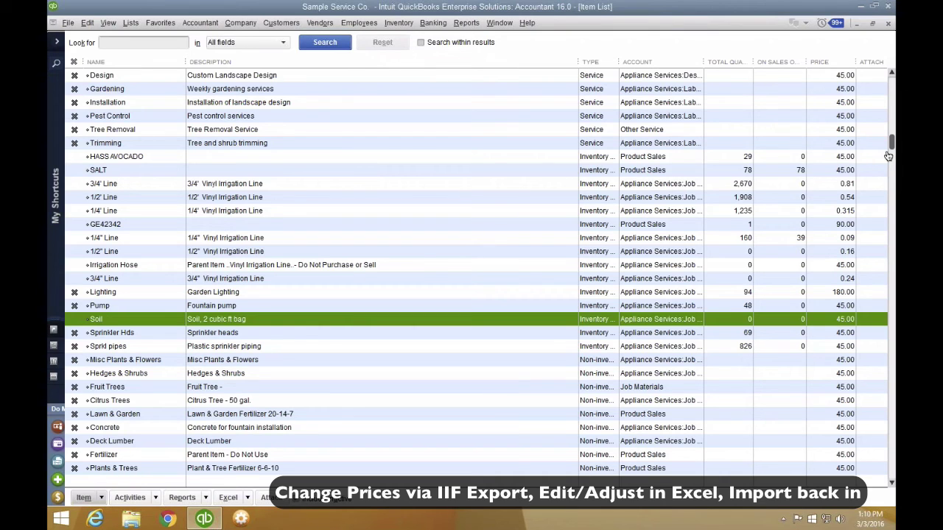
click(398, 23)
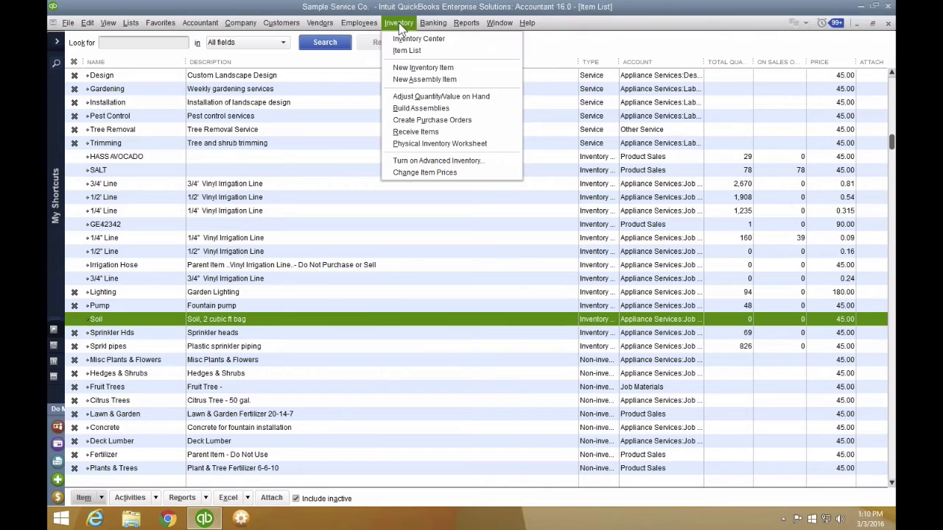
click(430, 174)
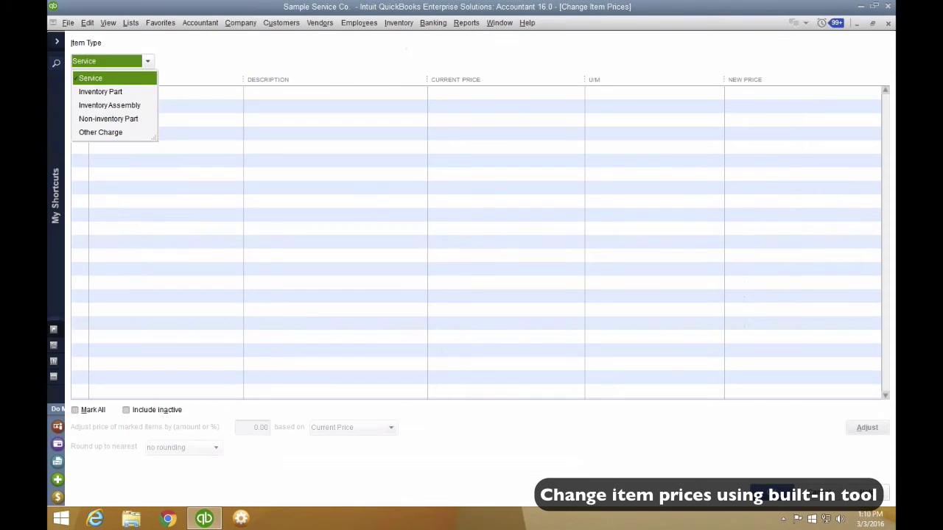
click(100, 92)
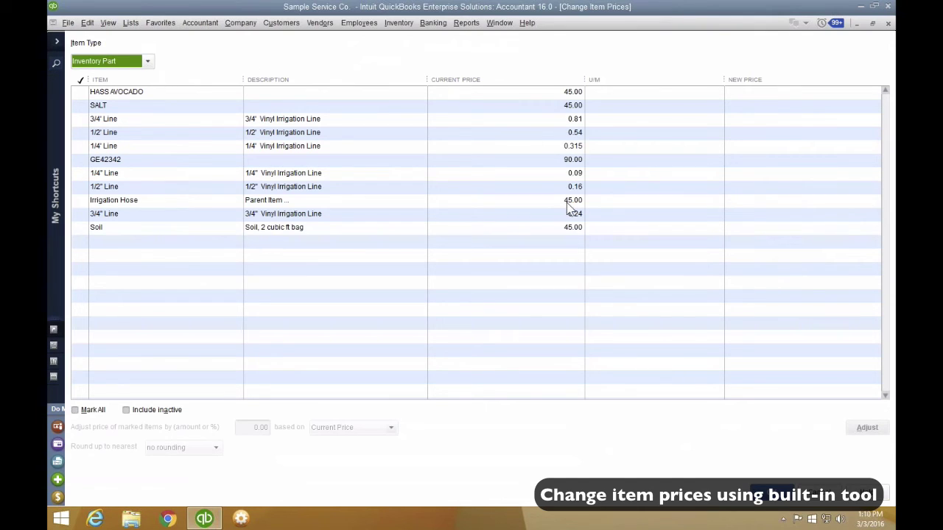
Step: Mark all inventory parts and adjust their prices by 25% based on Current Price
click(77, 411)
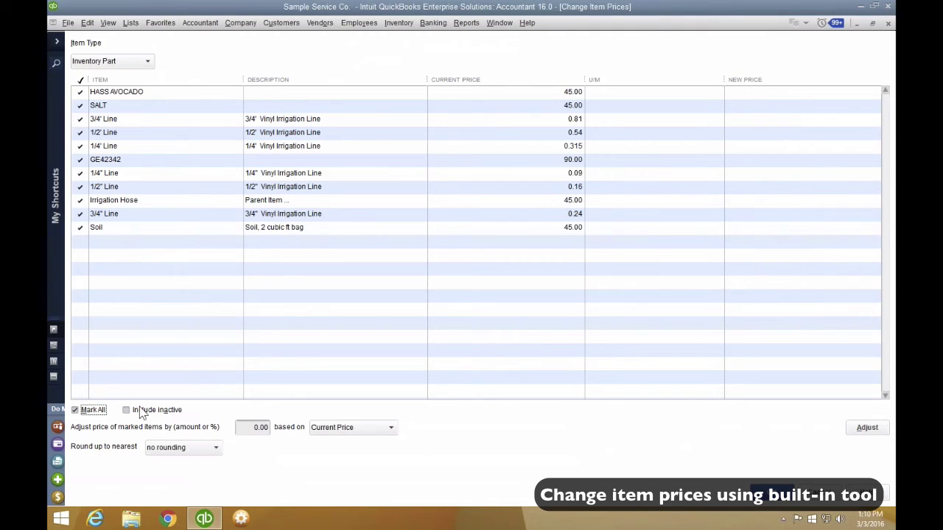
click(255, 431)
text(25%)
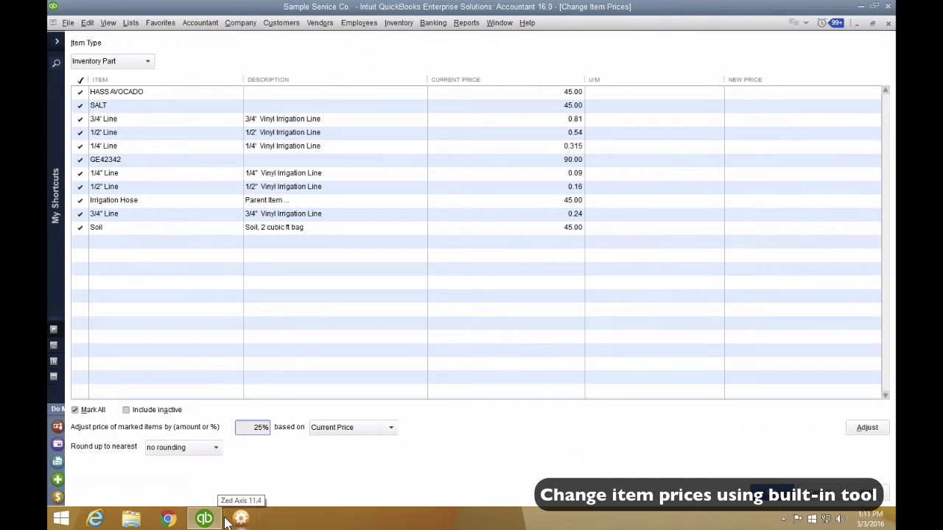
click(252, 428)
click(349, 430)
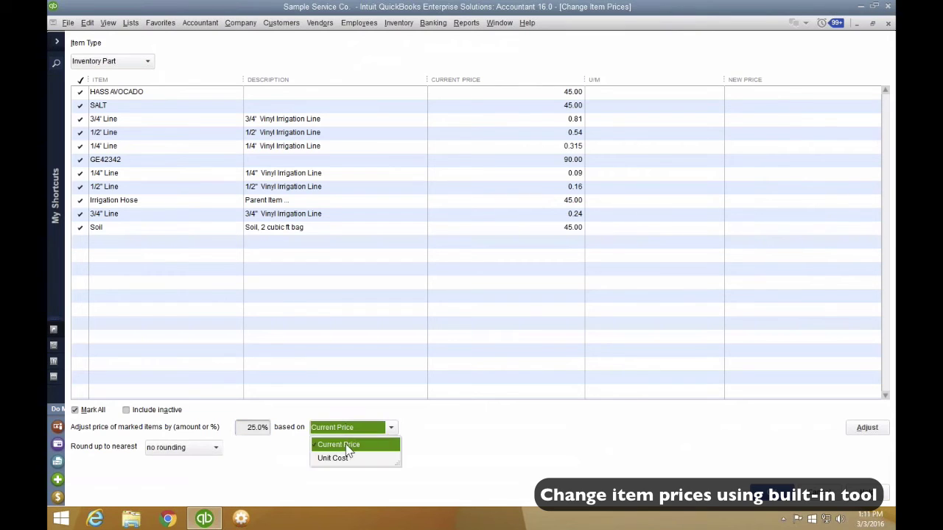
click(345, 444)
click(869, 427)
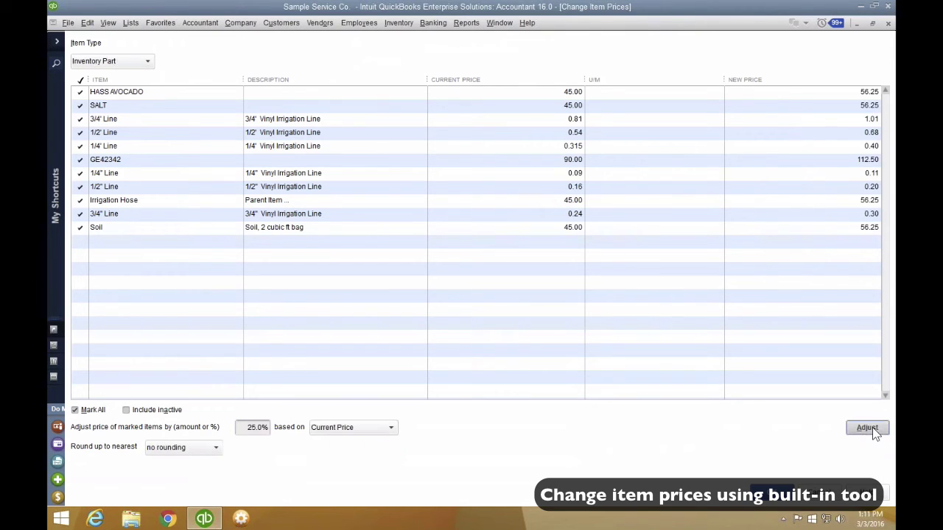
Step: Go through the individual New Price fields from HASS AVOCADO to GE42342 and apply the adjusted prices to the item list
click(844, 93)
key(Tab)
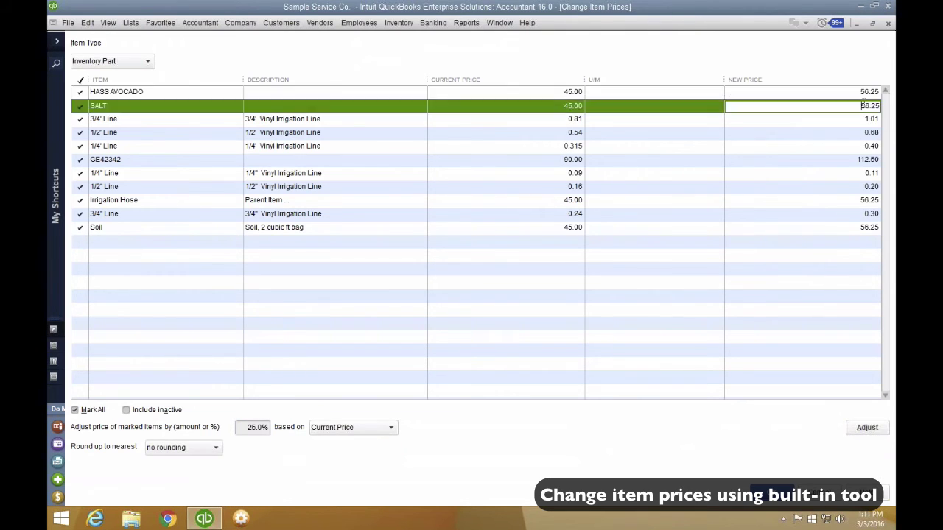
key(Tab)
click(863, 133)
click(858, 146)
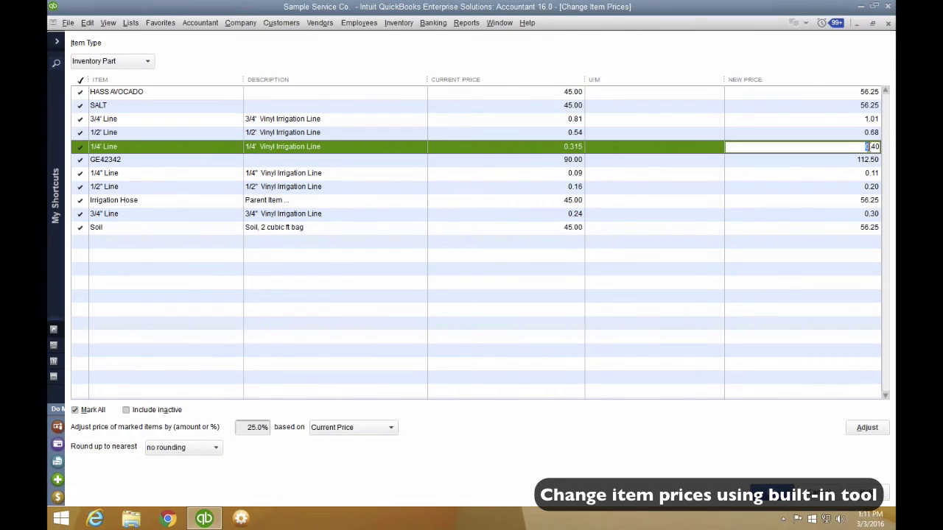
click(858, 160)
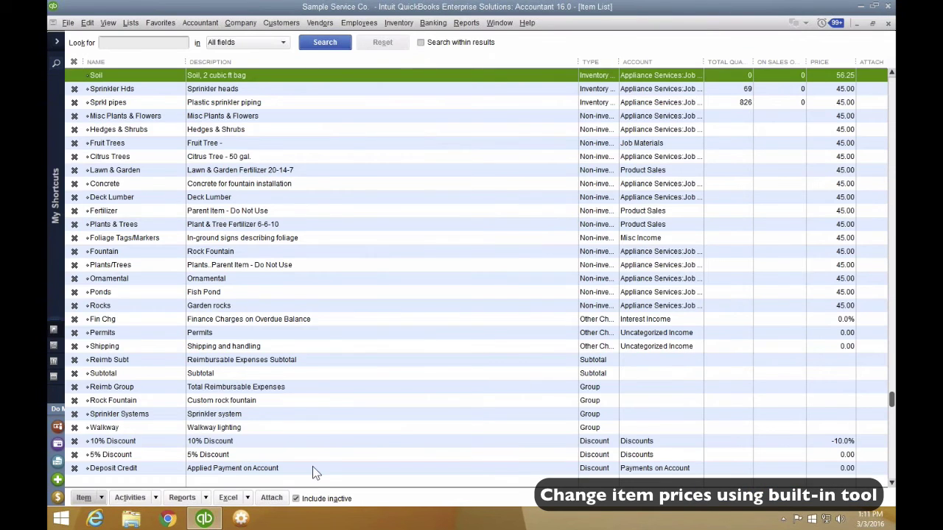
Step: Exclude inactive items from the item list and open the 3/4' Line inventory part for editing
click(316, 501)
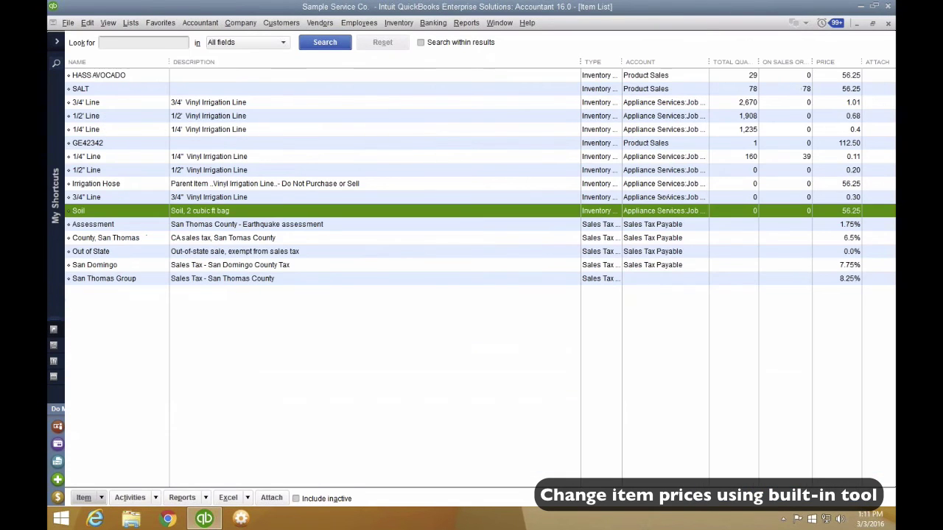
double_click(98, 105)
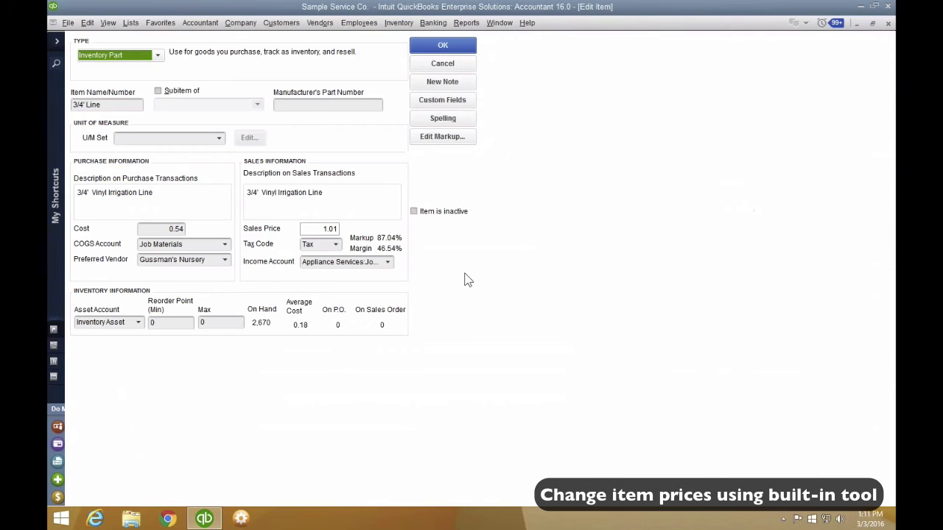
Step: Calculate a trial sales price of 0.54*1.25 for the 3/4' Line item and cancel the edit
click(309, 229)
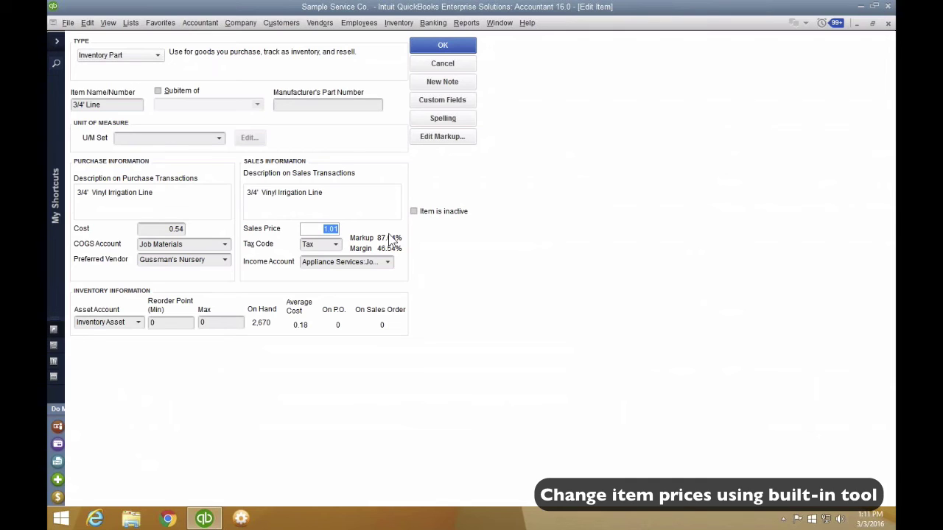
text(0.54*1.25)
key(Return)
click(308, 230)
double_click(310, 231)
key(Tab)
click(461, 66)
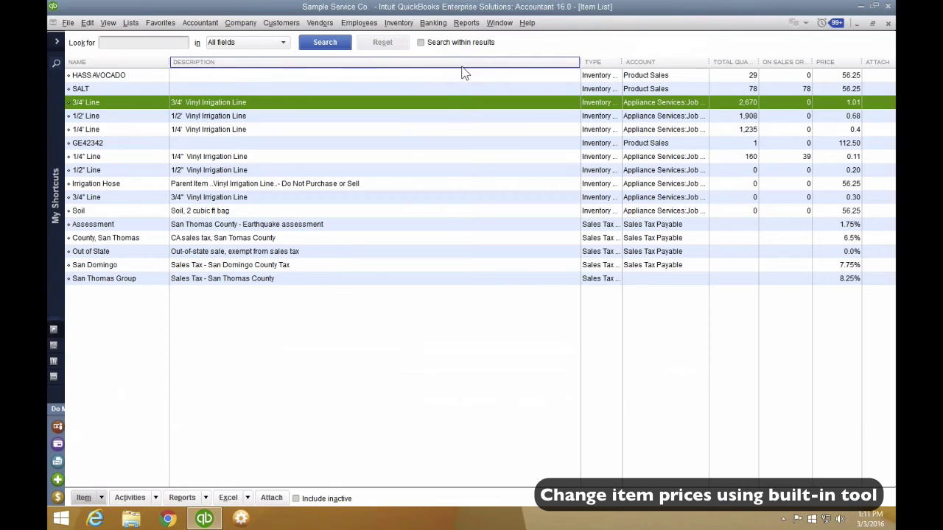
Step: Open the Change Item Prices tool for the item type Inventory Part and mark all items
click(402, 24)
click(429, 174)
click(149, 61)
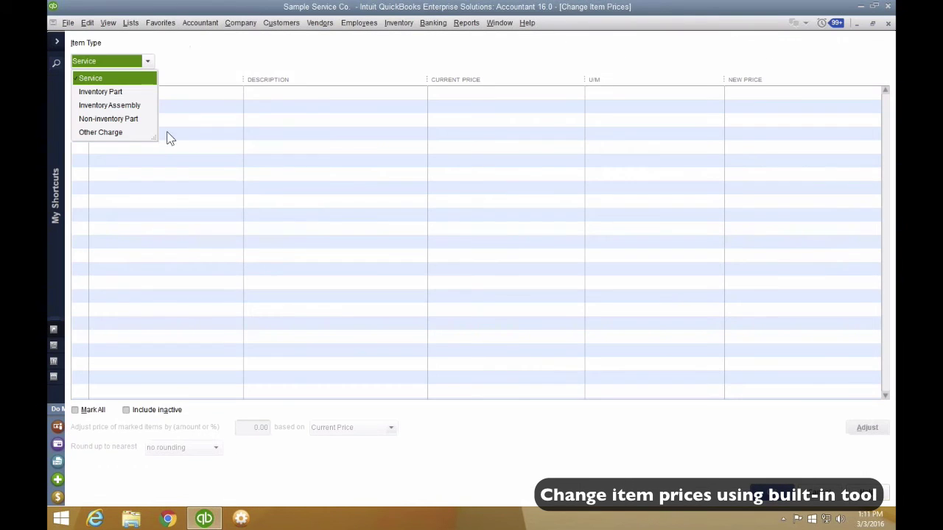
click(112, 92)
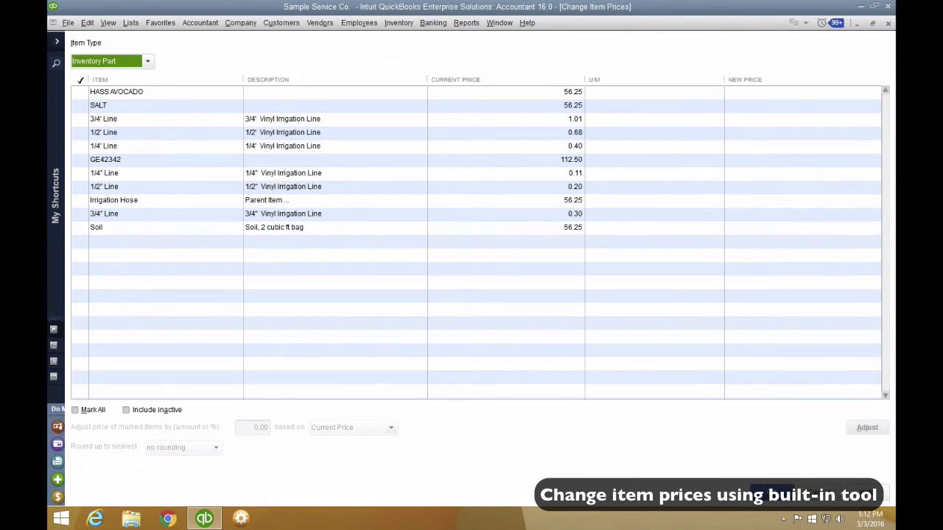
click(93, 411)
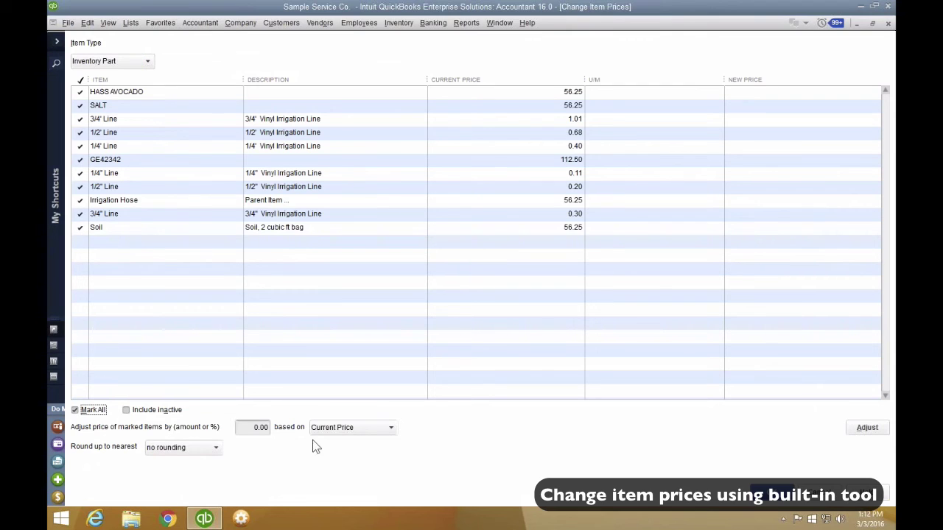
Step: Adjust the prices of the marked inventory parts by 25% based on Unit Cost
click(348, 429)
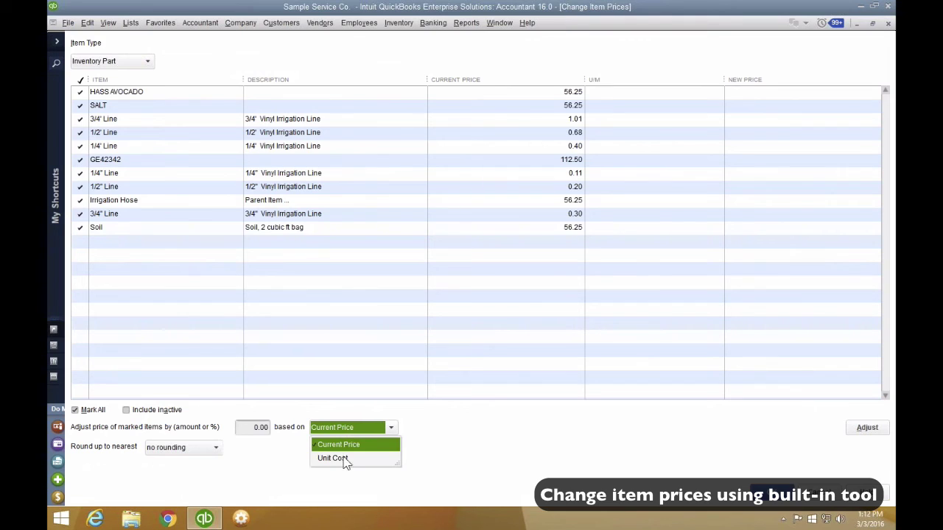
click(345, 458)
click(346, 458)
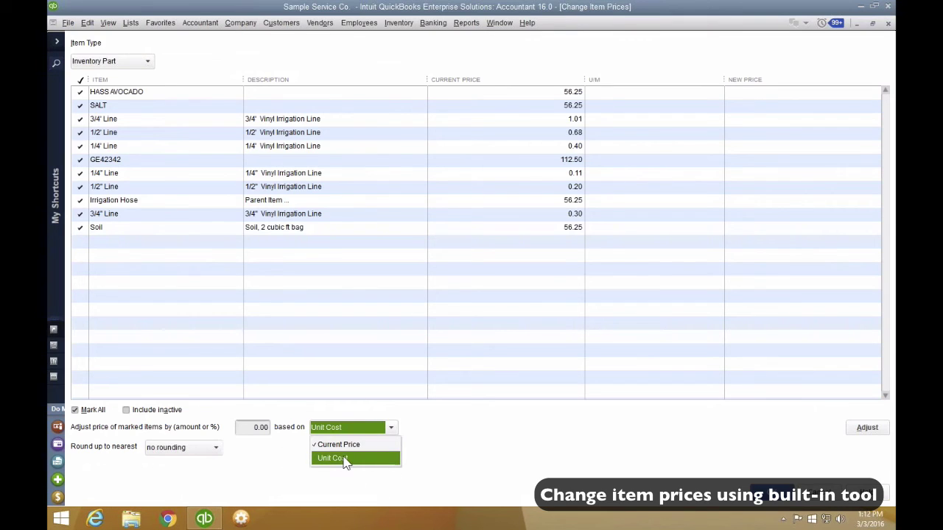
click(253, 427)
text(1.25)
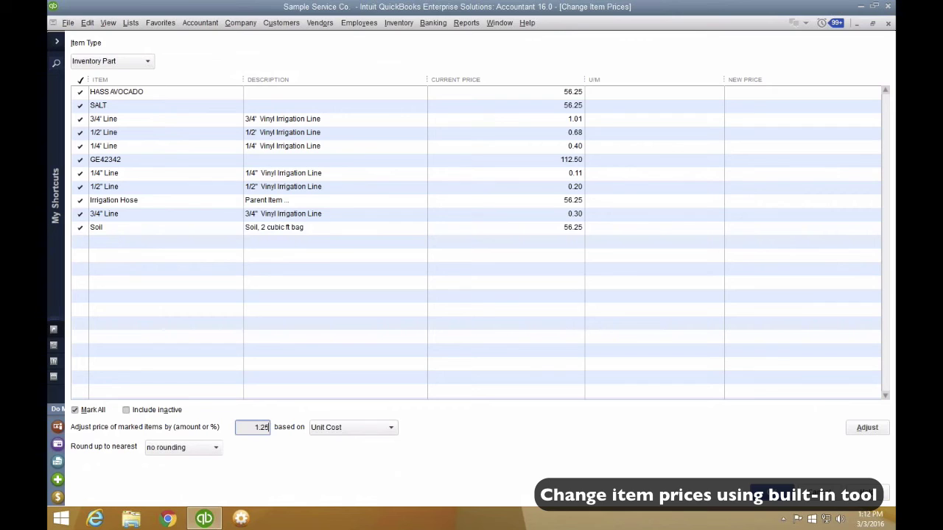
key(Tab)
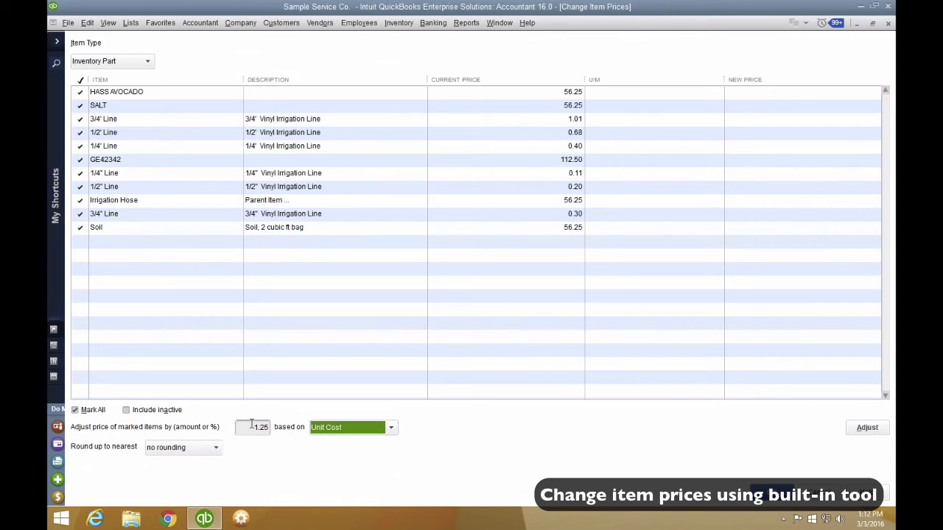
key(shift+Tab)
text(2)
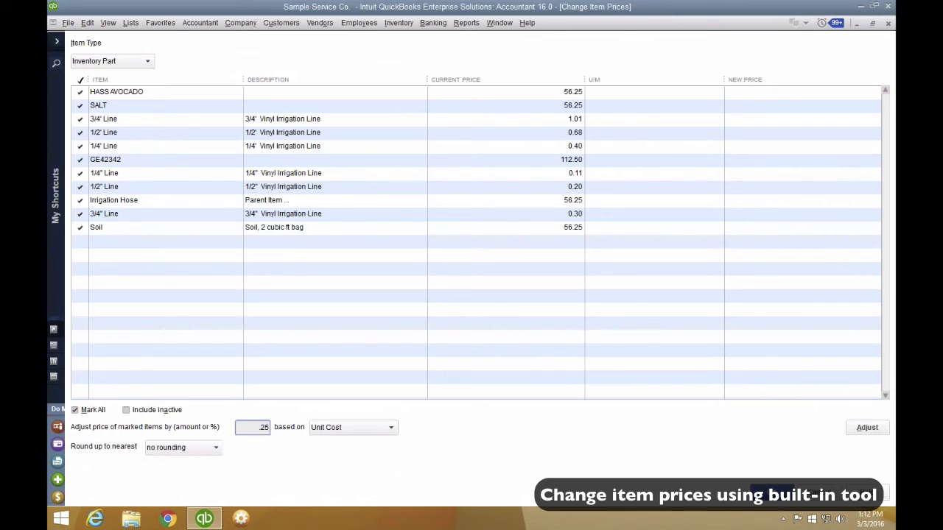
key(BackSpace)
text(25%)
double_click(254, 426)
click(872, 433)
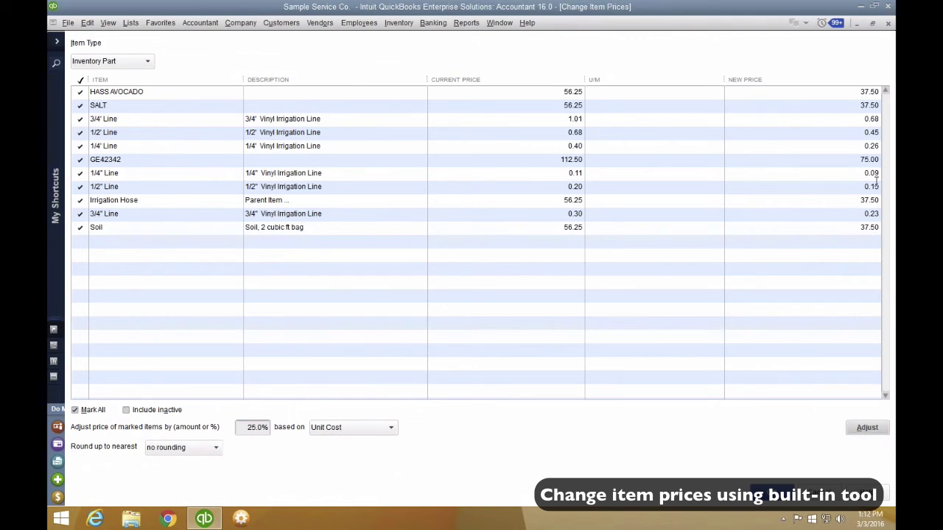
Step: Switch the price rounding to user defined and try rounding up to the nearest 0.00001
click(854, 119)
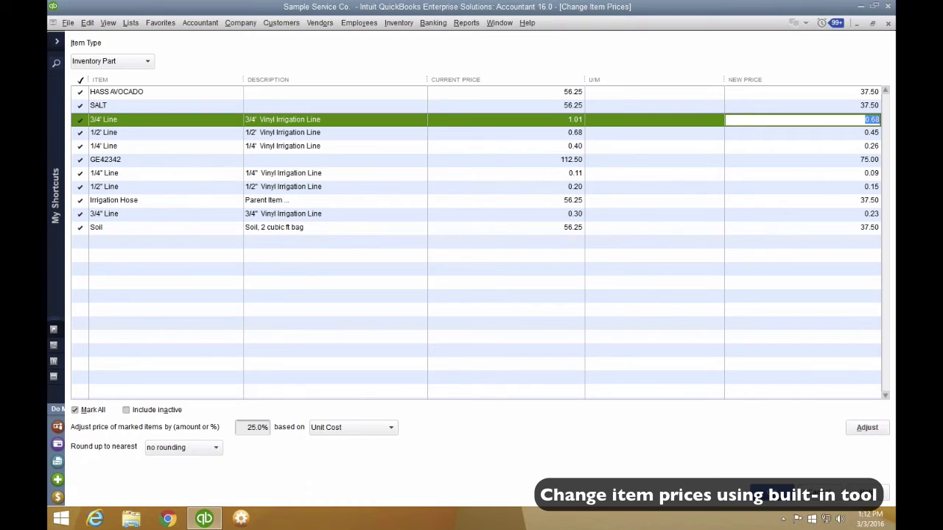
click(211, 449)
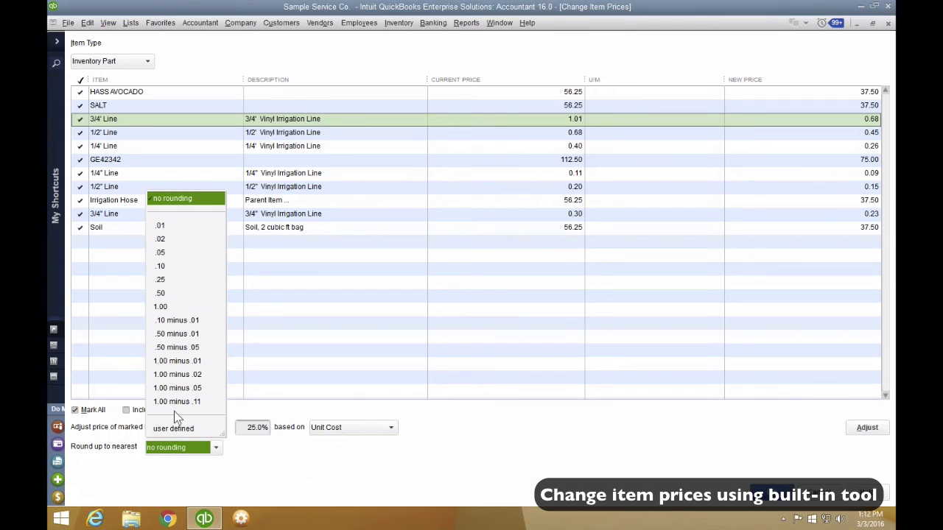
click(178, 430)
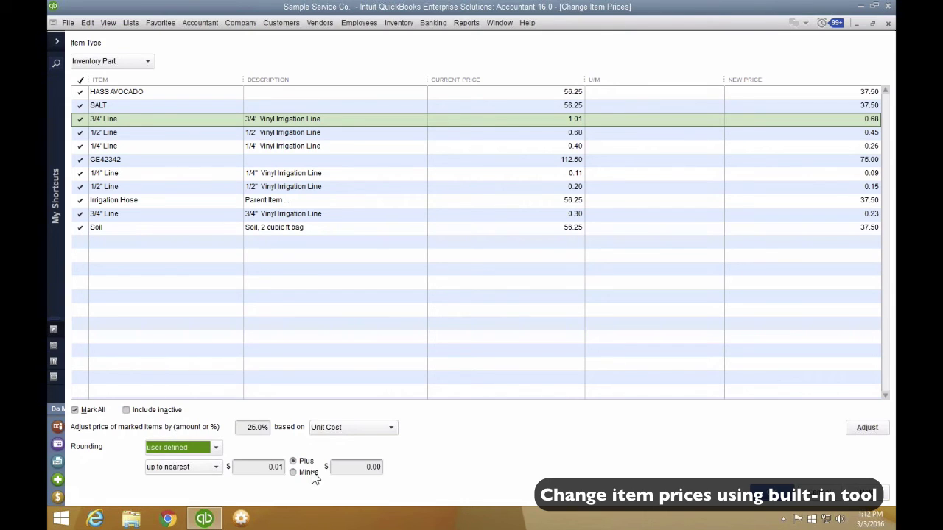
click(262, 467)
key(BackSpace)
text(.00001)
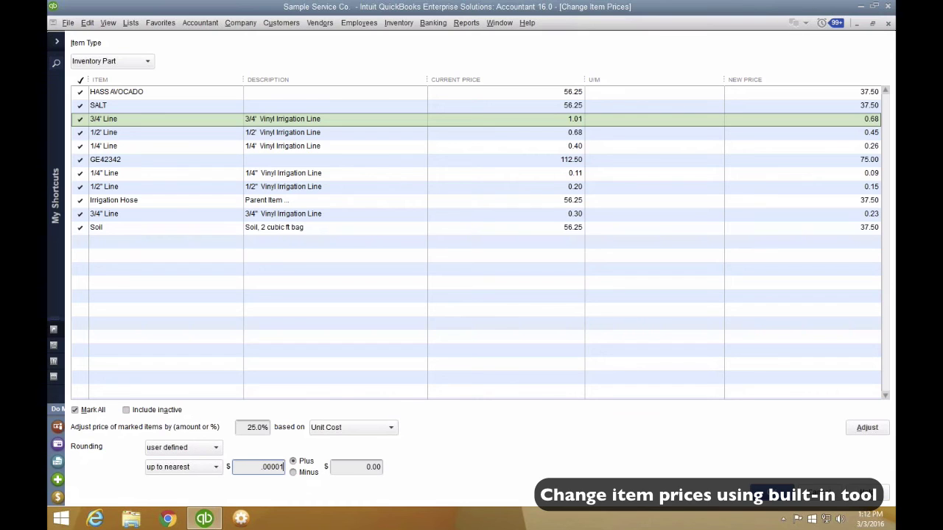
key(Tab)
click(469, 167)
Step: Set the rounding to the nearest 0.01 and try adjusting the prices with a plus offset of 0.10
key(BackSpace)
text(.01)
key(Tab)
key(Tab)
click(258, 467)
key(Tab)
key(Tab)
key(BackSpace)
text(.10)
click(847, 432)
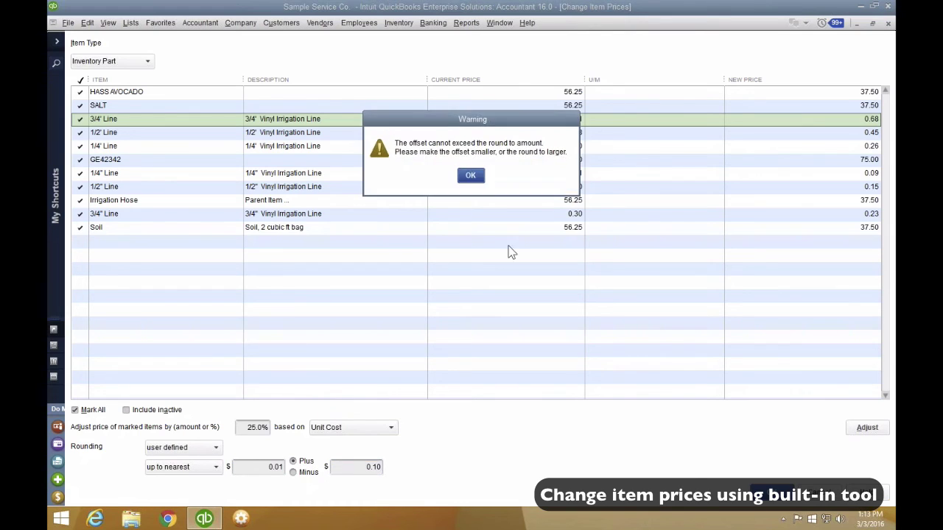
click(470, 173)
Step: Set the plus offset to 0.01 and recalculate the new prices
key(BackSpace)
text(.01)
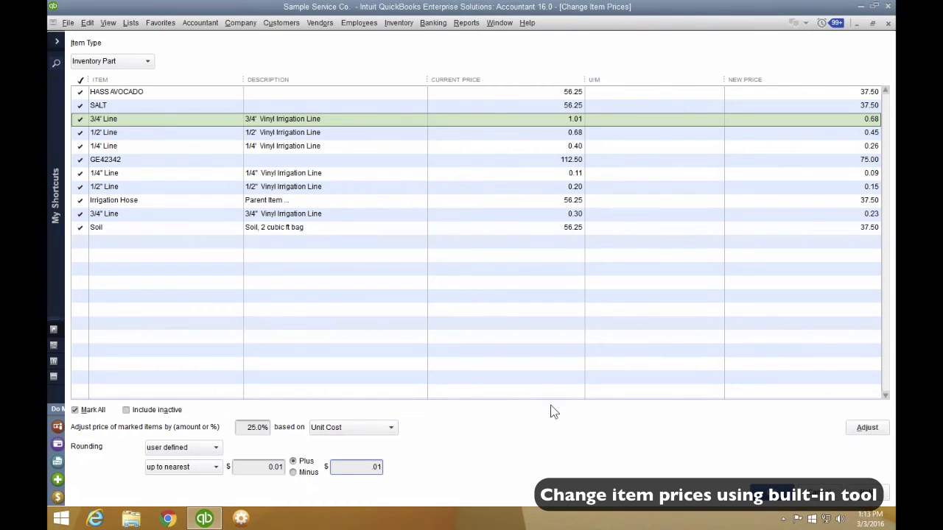
click(867, 428)
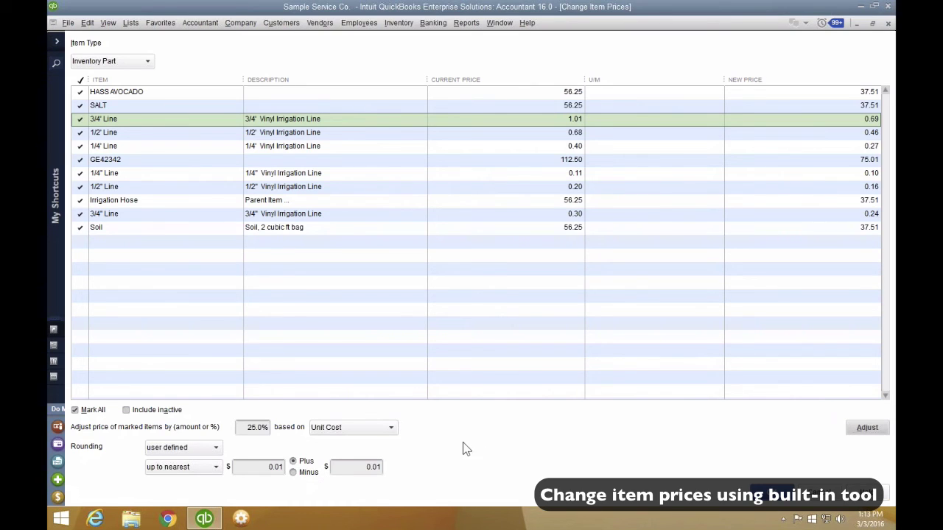
Step: Check the rounding settings, keep Unit Cost as the adjustment basis, and confirm the new item prices
click(262, 467)
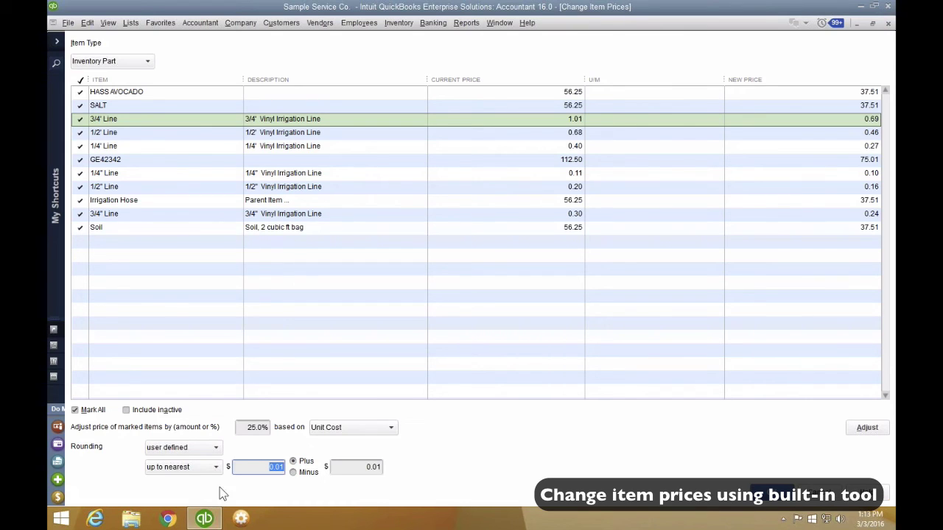
click(186, 471)
click(181, 472)
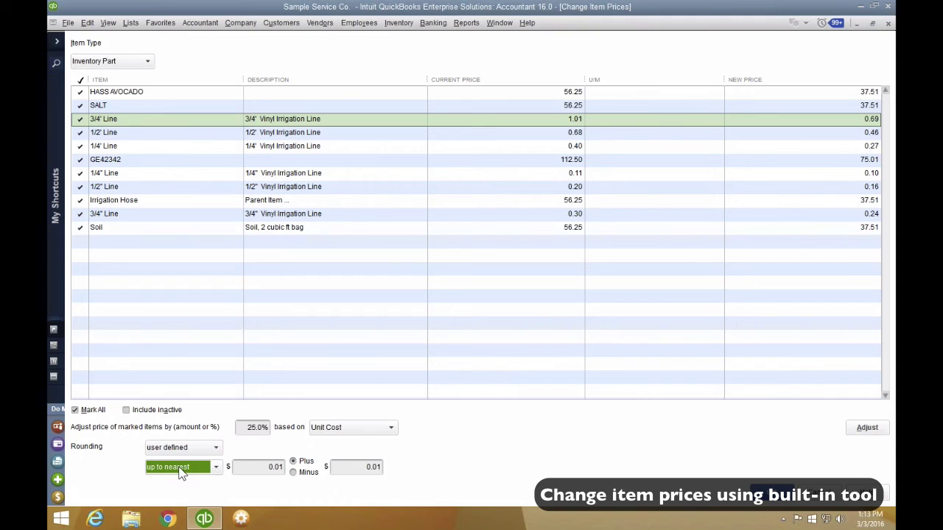
click(376, 430)
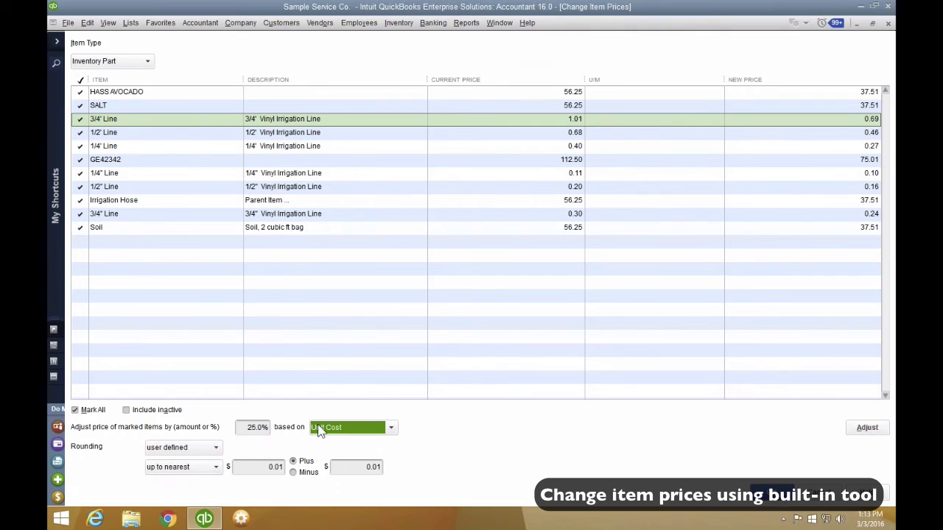
click(374, 428)
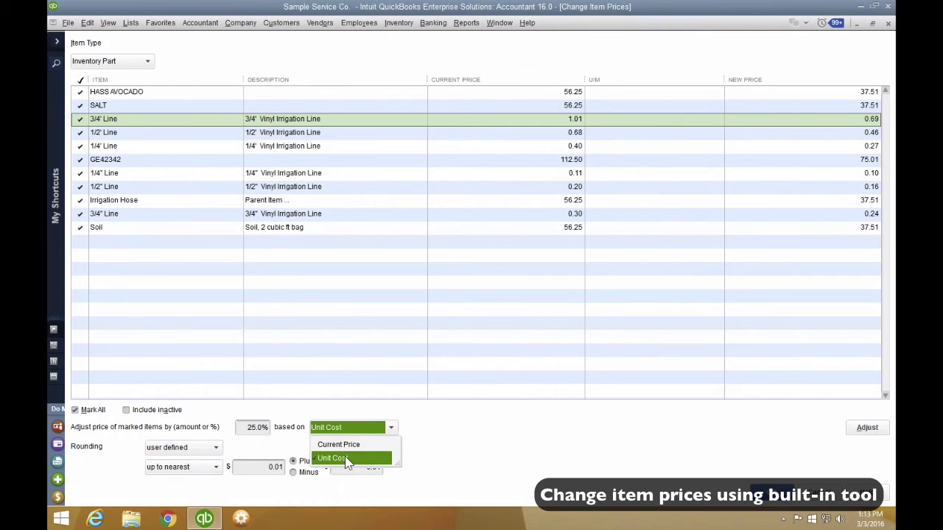
click(344, 458)
click(873, 92)
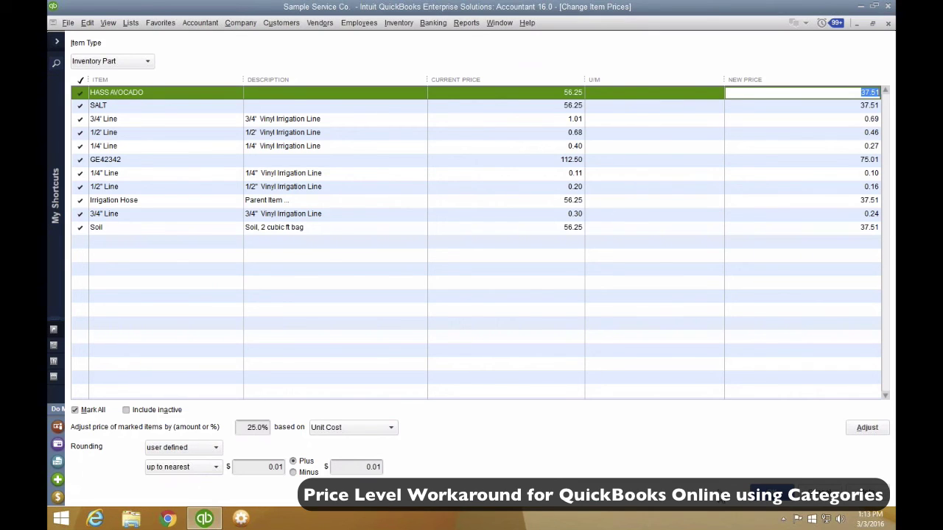
click(758, 492)
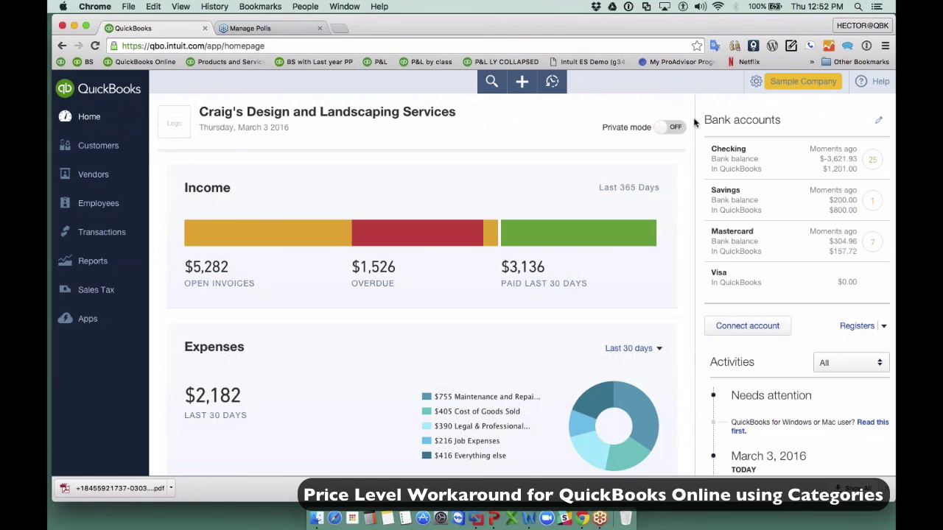
Step: In the QuickBooks Online sample company, open the Products and Services list
click(754, 85)
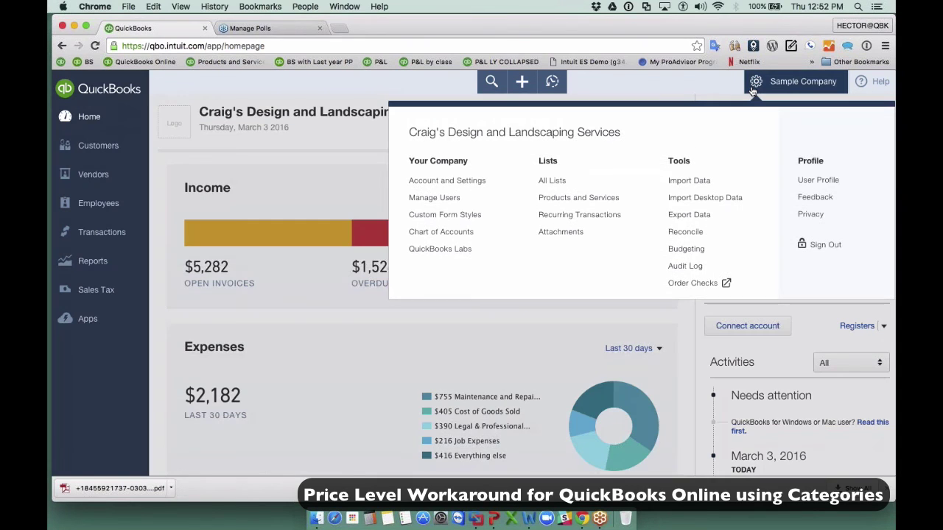
click(578, 198)
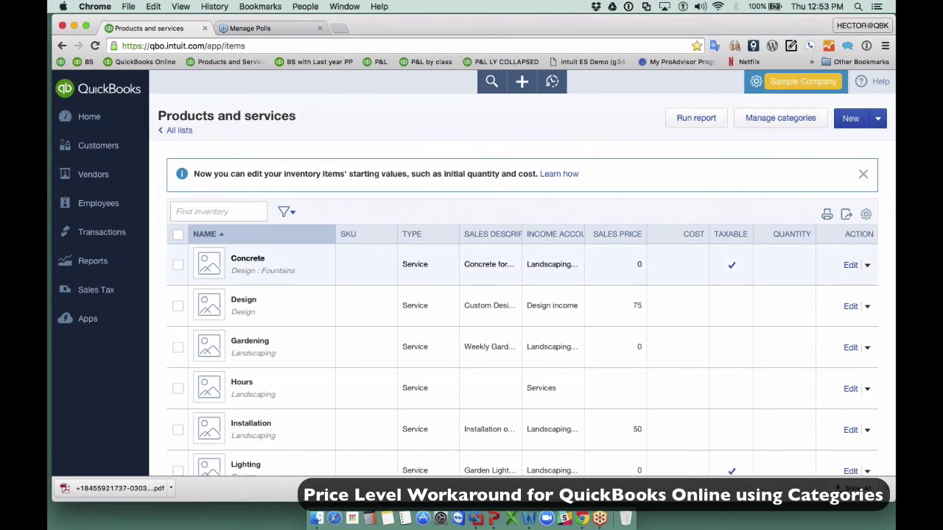
scroll(893, 166, down, 2)
scroll(334, 224, up, 1)
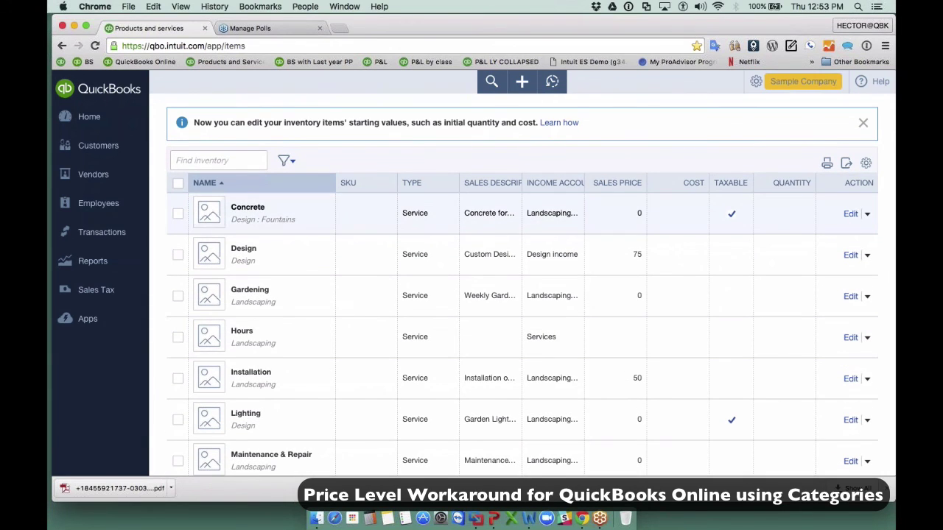
Step: Open the Concrete service, examine its category and sales price/rate, and close it without changes
click(851, 214)
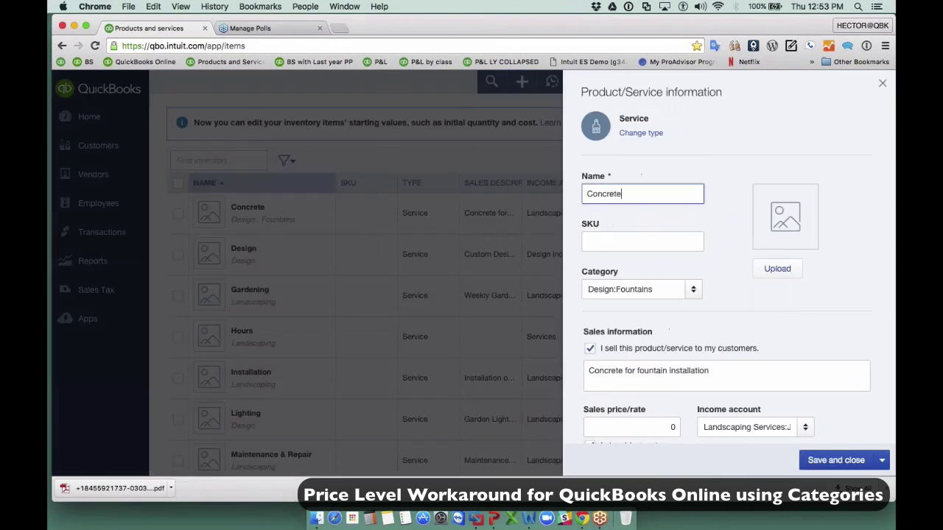
scroll(664, 334, down, 3)
click(655, 341)
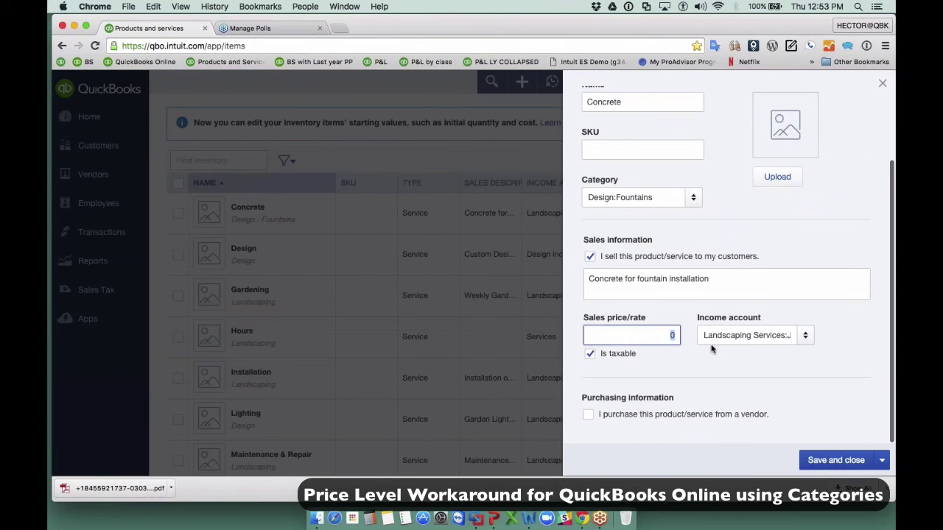
scroll(806, 123, up, 3)
click(883, 84)
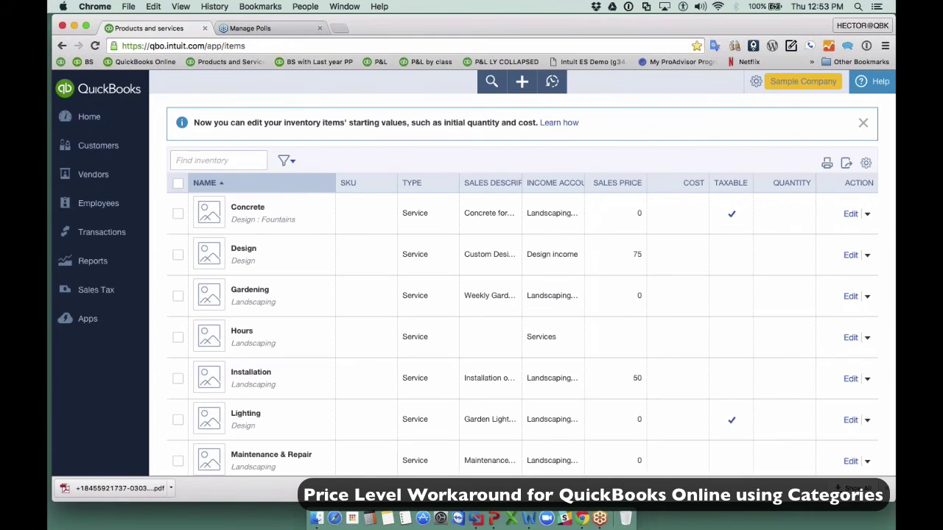
Step: Select all listed products and services, try to make them inactive, and return to the home page
click(177, 183)
click(296, 165)
click(295, 166)
click(295, 166)
click(756, 161)
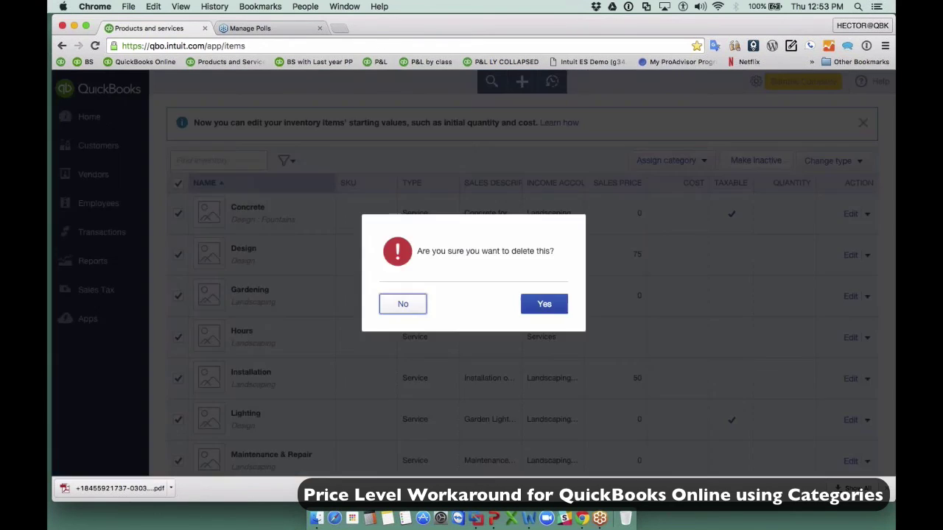
click(532, 307)
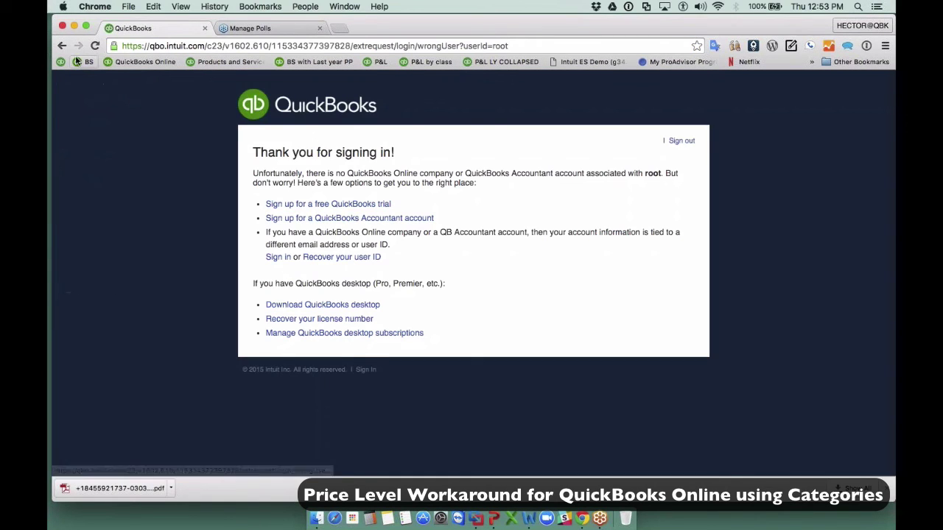
click(62, 46)
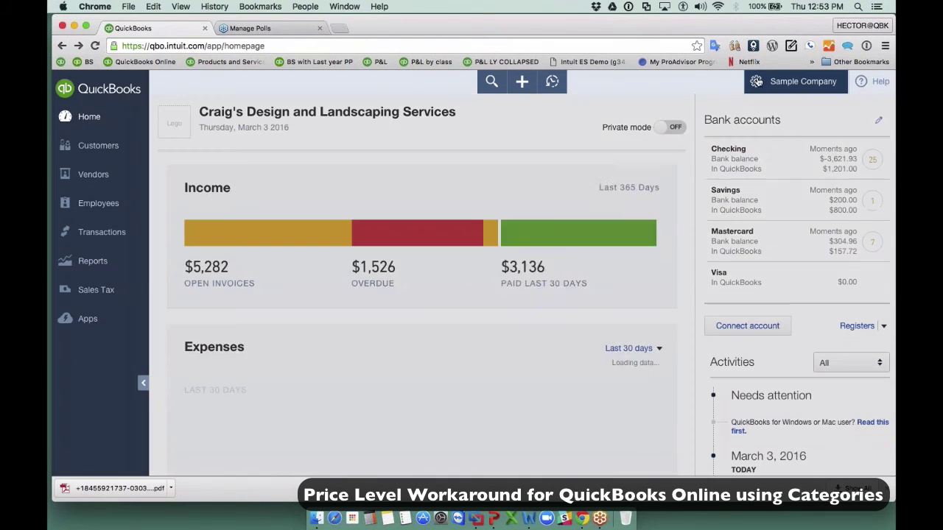
Step: Reopen the Products and Services list, select every item, try again to make them all inactive, and return to the home page
click(803, 81)
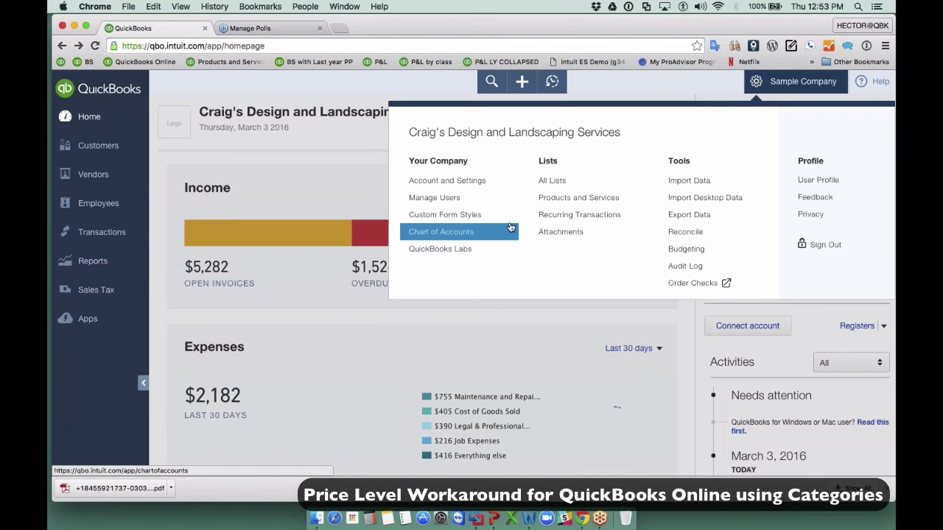
click(567, 198)
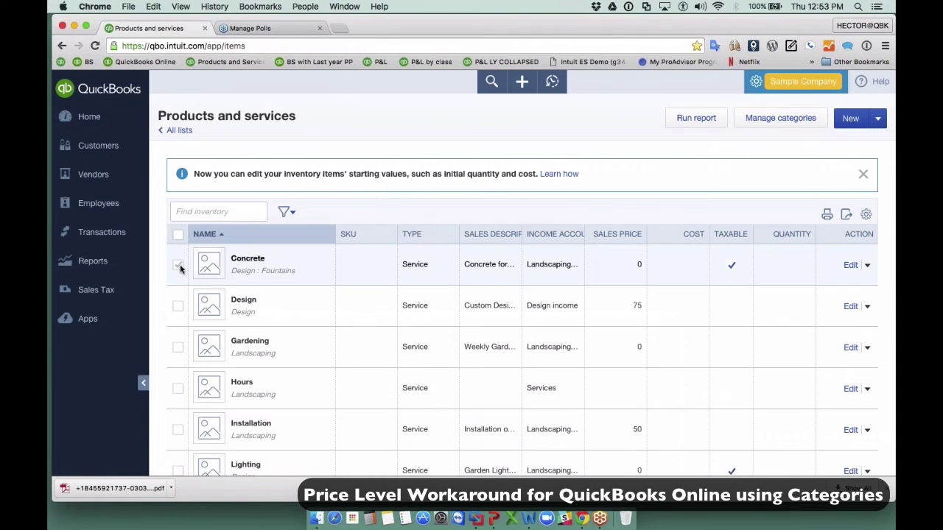
click(177, 234)
click(759, 212)
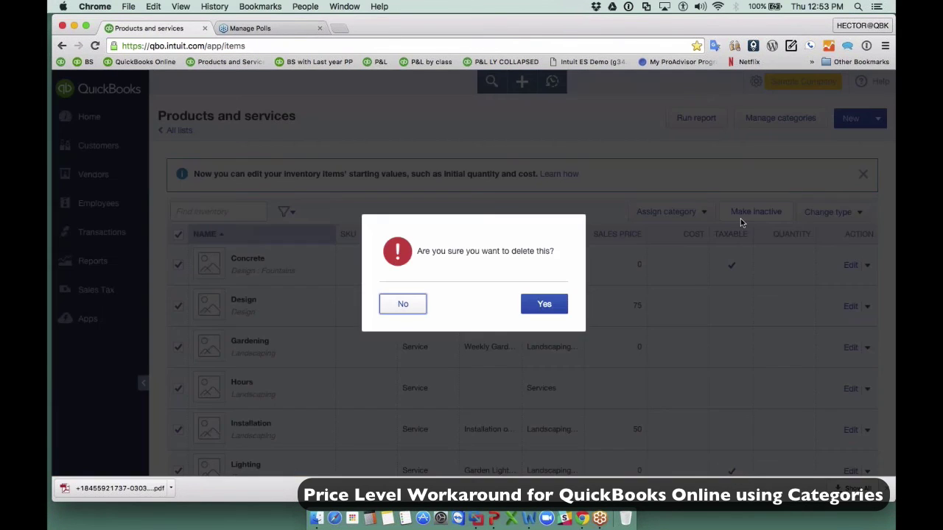
click(542, 303)
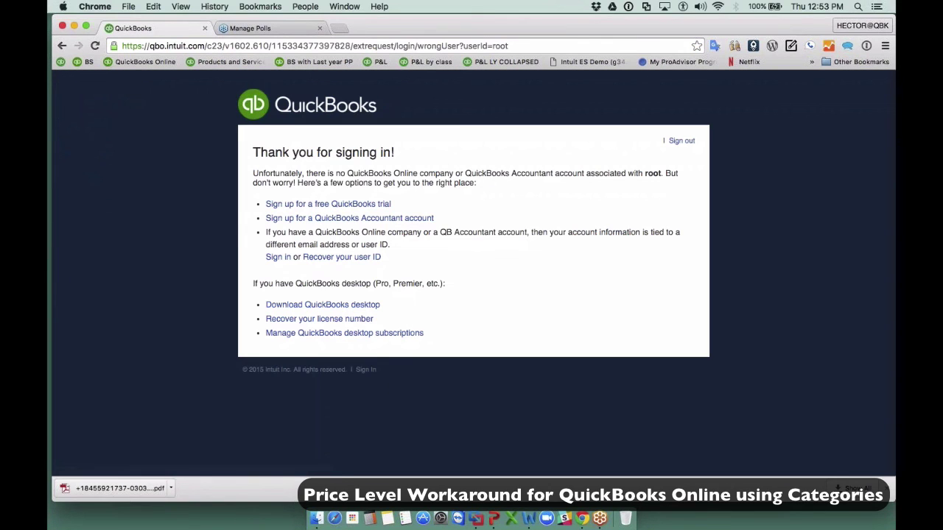
click(62, 46)
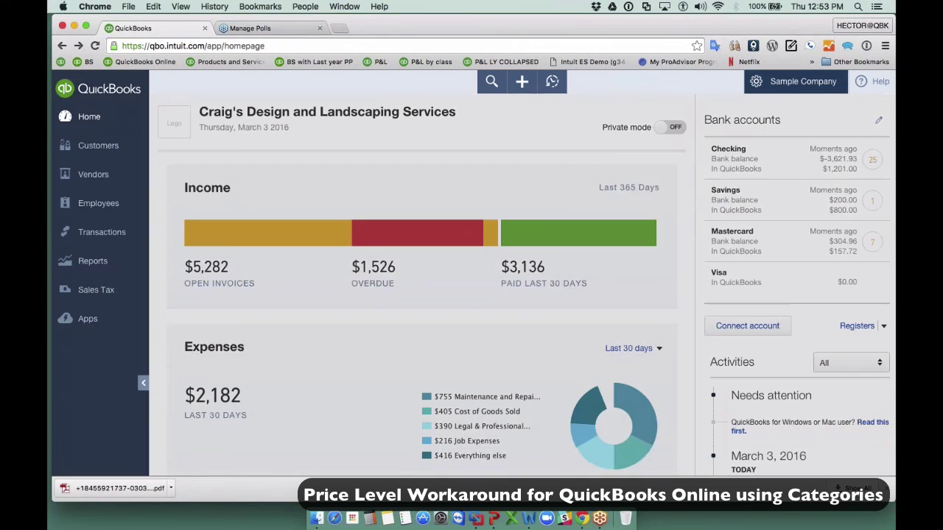
Step: Open the company's Products and Services list from the home page
click(799, 81)
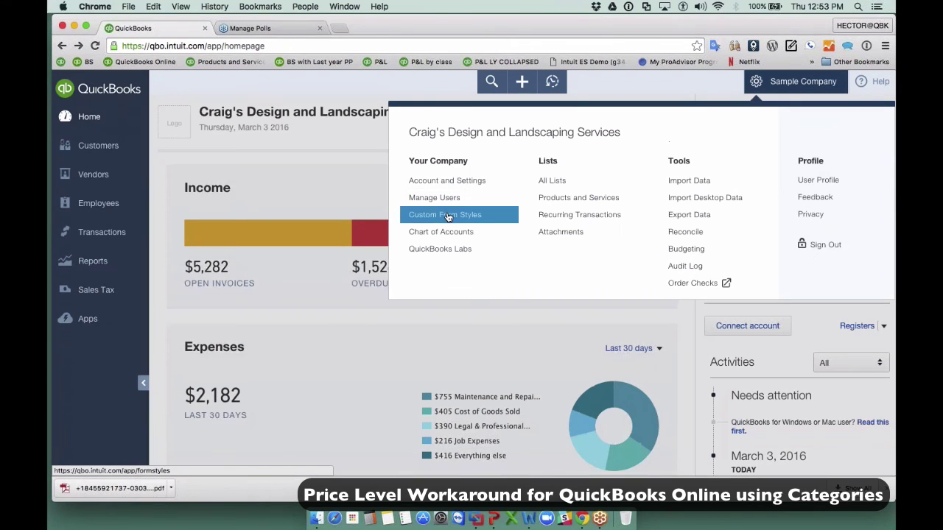
click(579, 198)
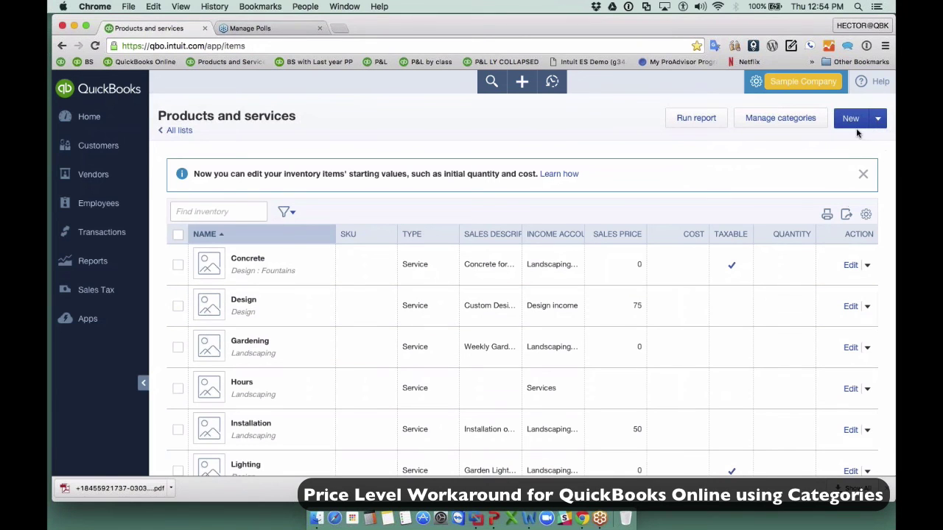
click(878, 119)
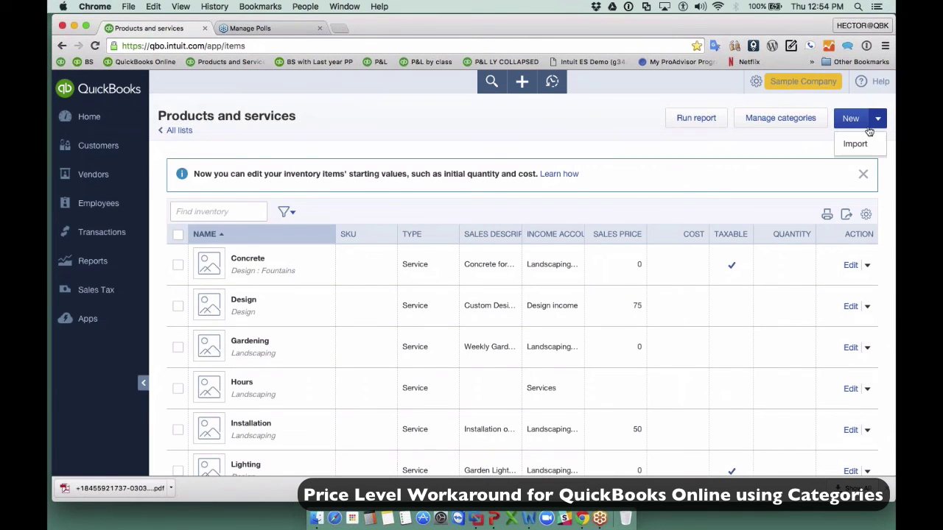
click(853, 119)
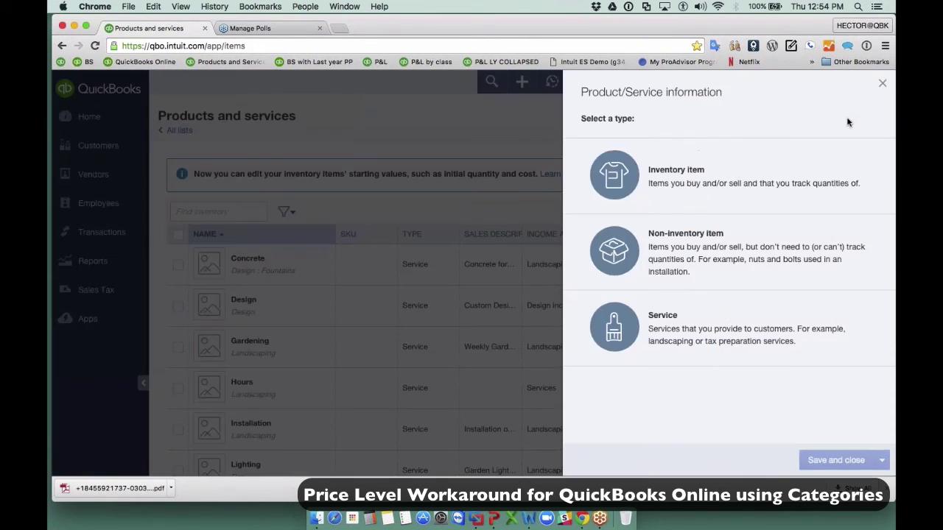
click(678, 186)
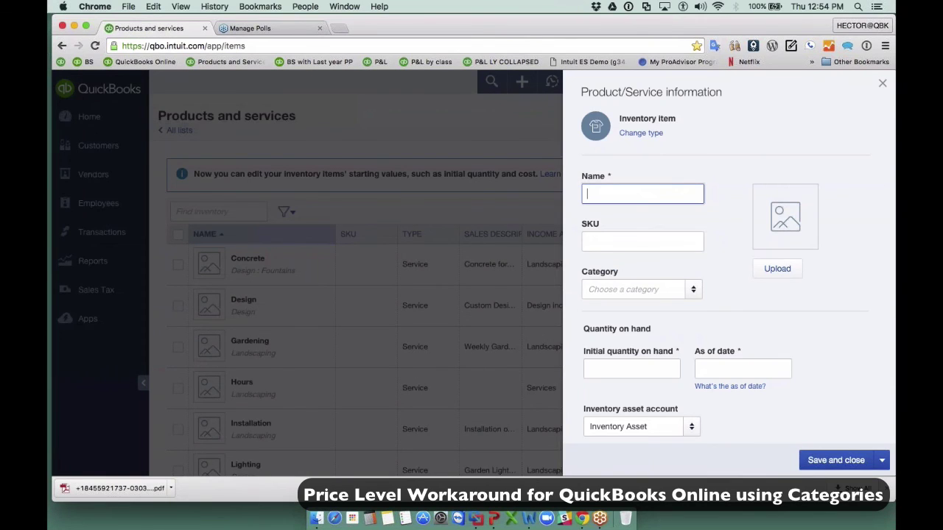
click(614, 290)
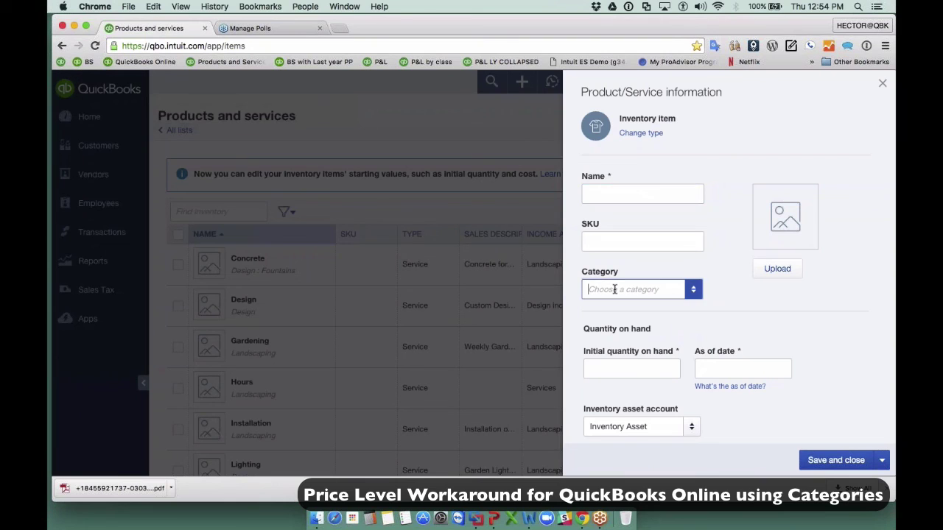
click(882, 84)
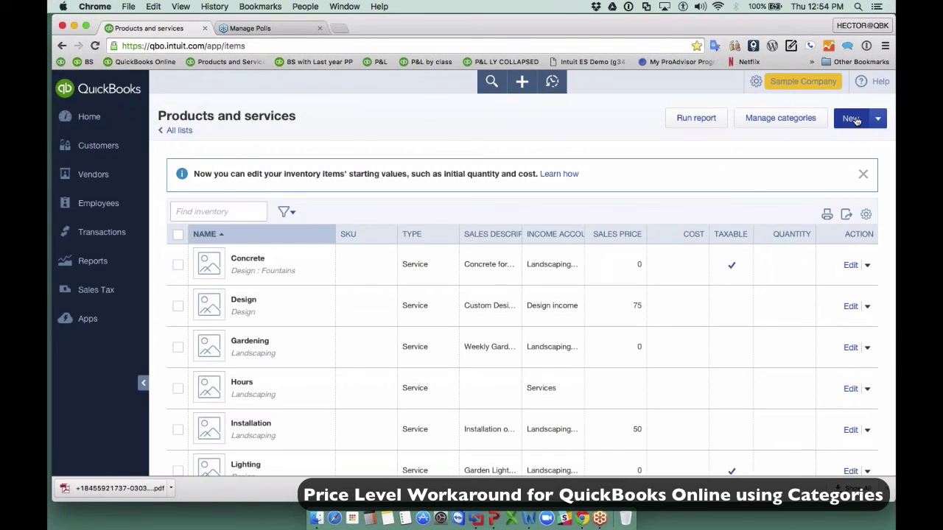
Step: Start a new non-inventory item and assign it to a newly created category named HASS AVOCADO
click(858, 121)
click(654, 231)
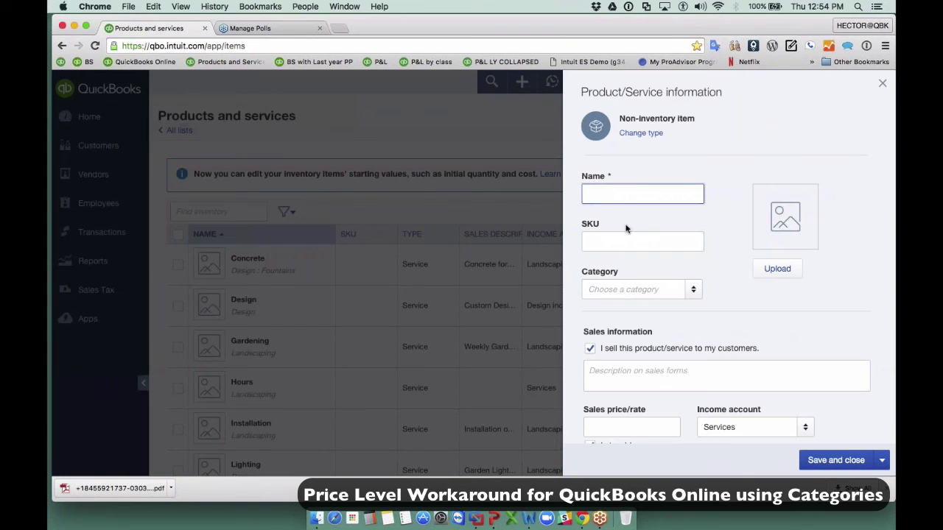
click(693, 290)
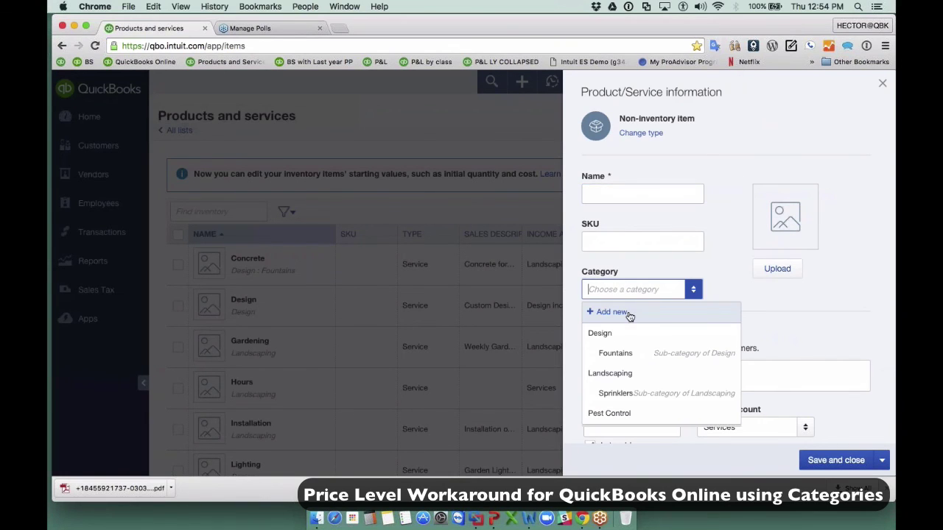
click(611, 313)
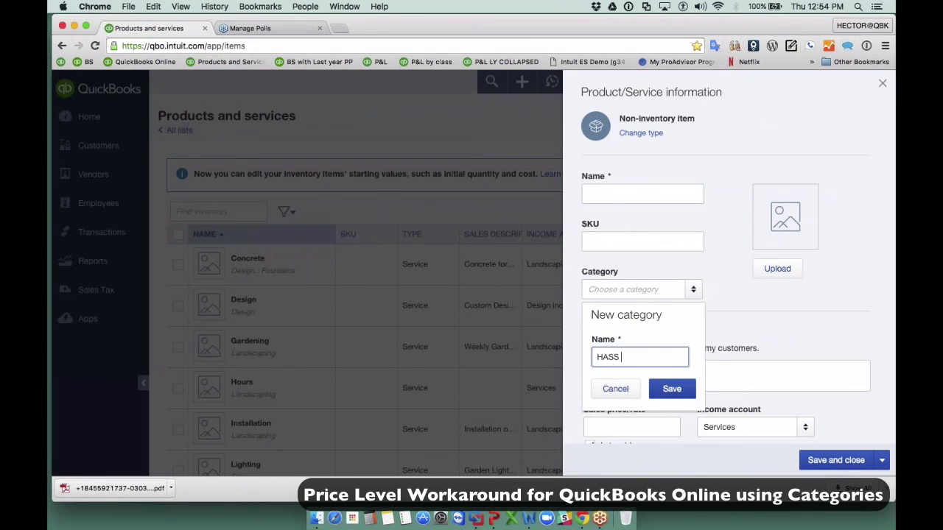
click(672, 389)
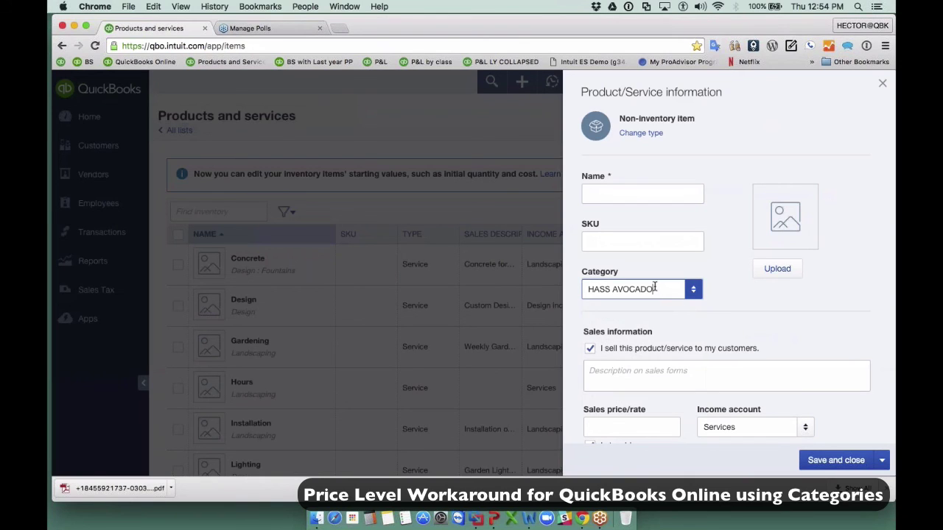
Step: Name the non-inventory item P1, set its sales price/rate to .59, and save it
click(624, 193)
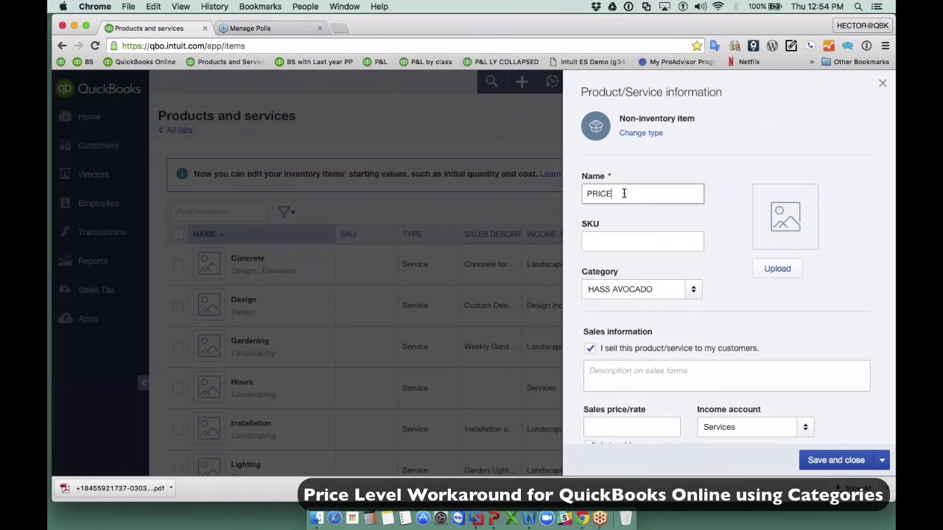
text(P1)
click(617, 429)
text(.59)
scroll(672, 427, down, 2)
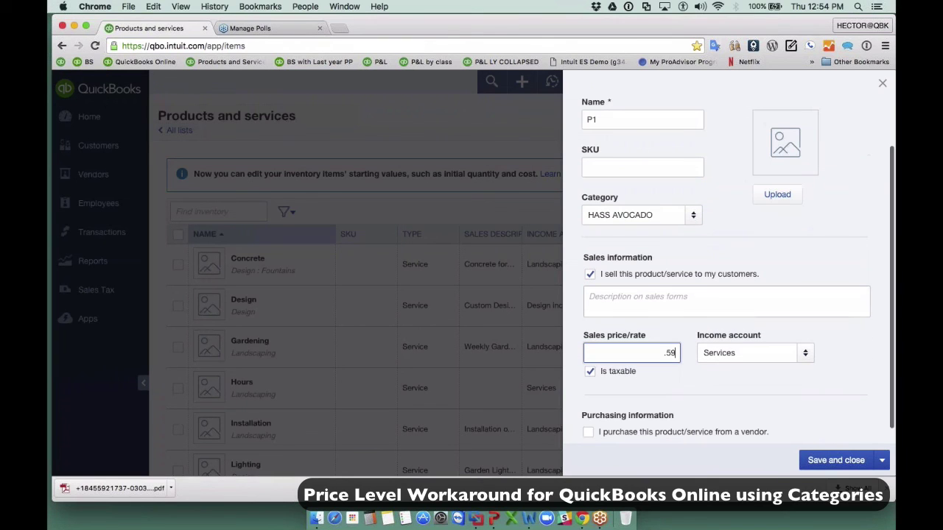
click(836, 461)
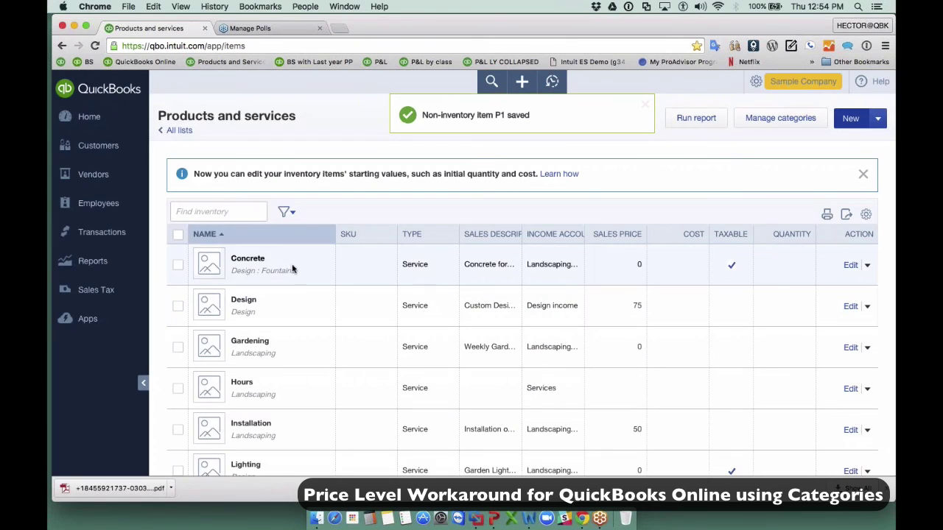
Step: Find item P1 in the list, duplicate it as P2 with a sales price/rate of .62, and save the copy
click(218, 211)
text(p)
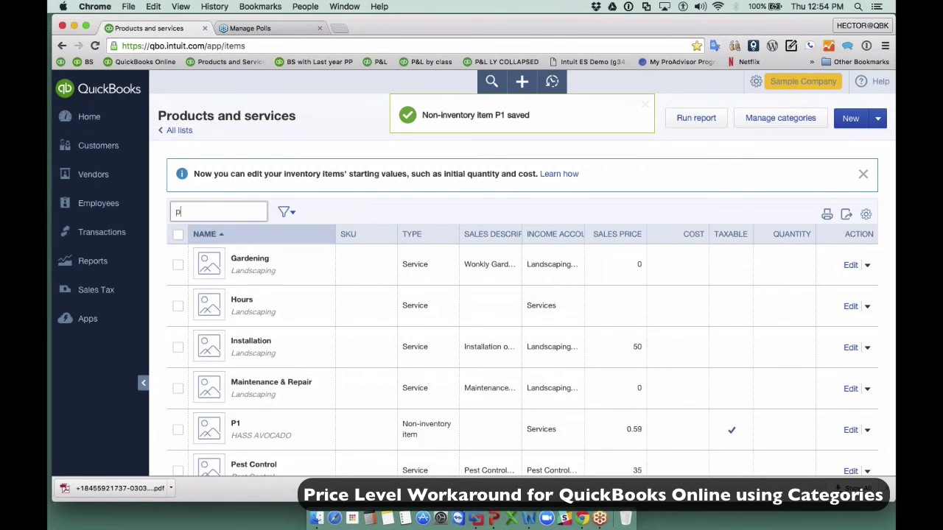
text(1)
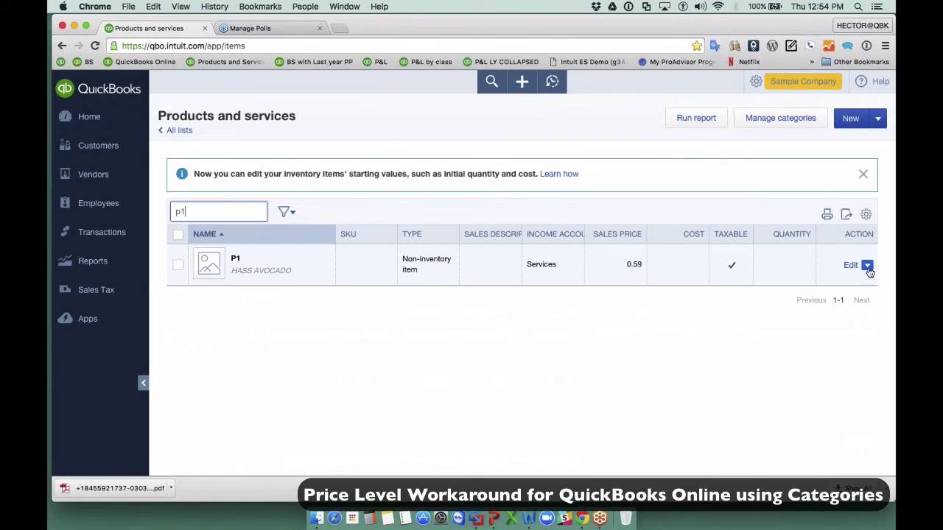
click(867, 265)
click(847, 323)
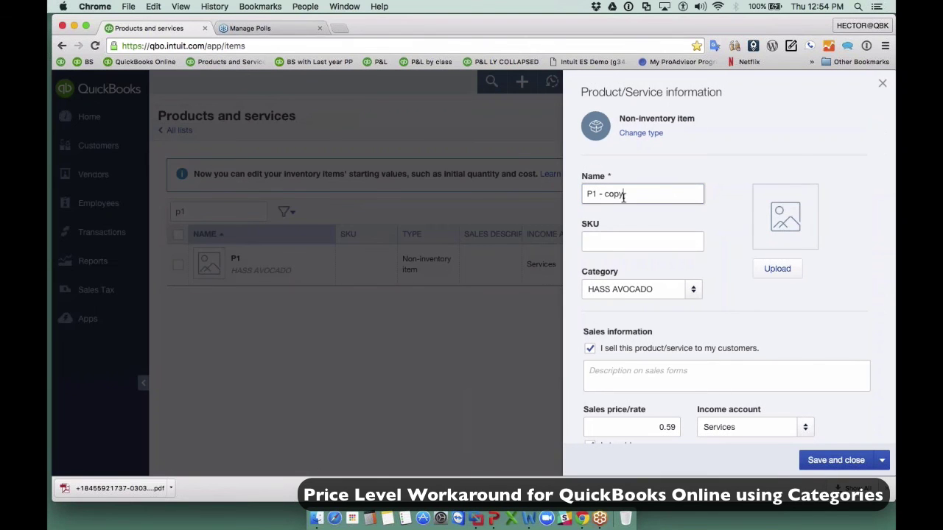
drag(623, 196, 598, 194)
key(BackSpace)
drag(655, 428, 741, 427)
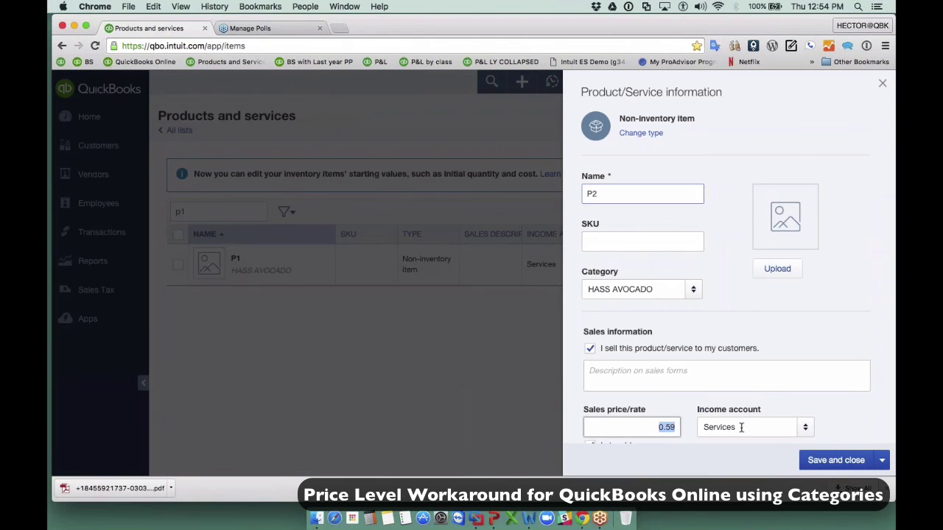
text(.62)
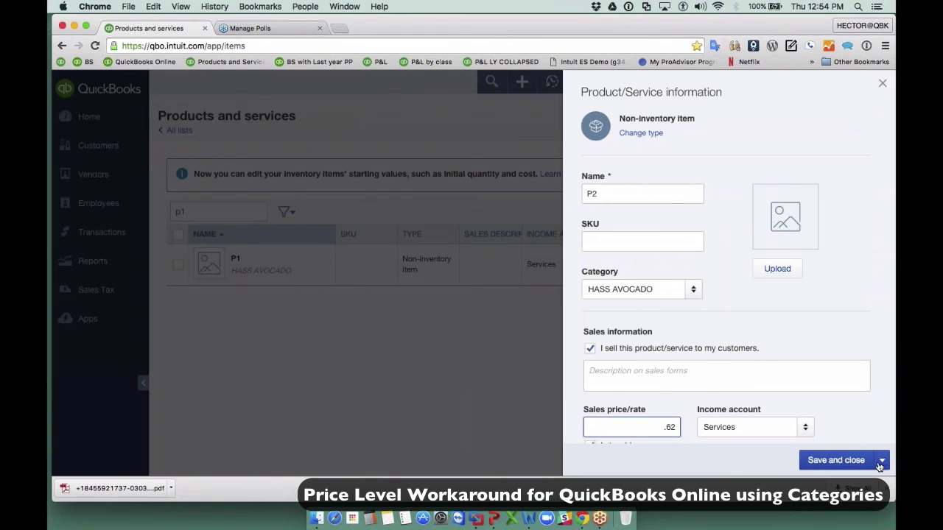
click(851, 460)
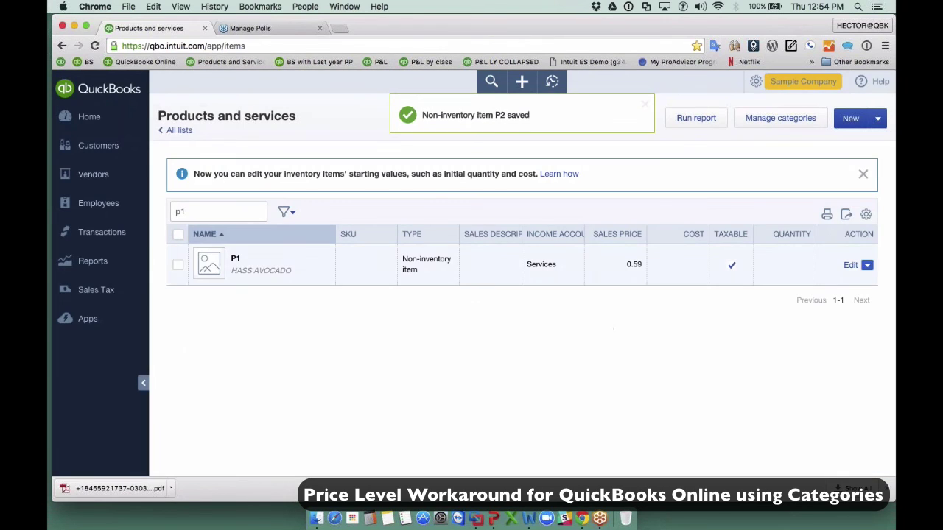
Step: Duplicate item P1 as P3 with a sales price/rate of .75 and save the copy
click(868, 266)
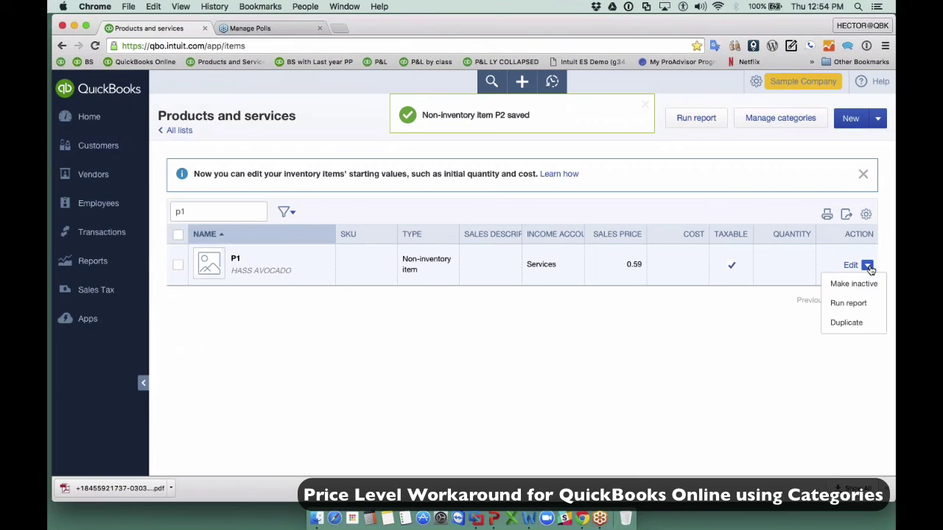
click(846, 322)
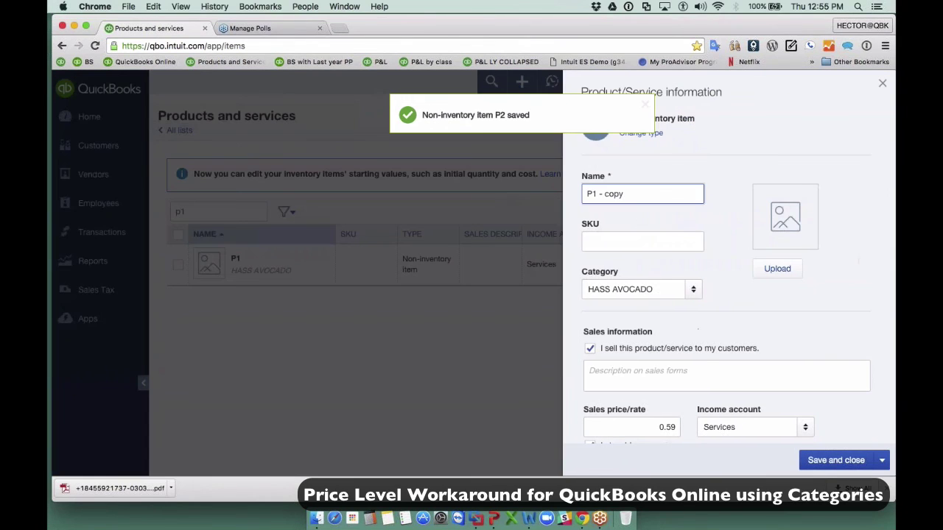
triple_click(669, 200)
text(P3)
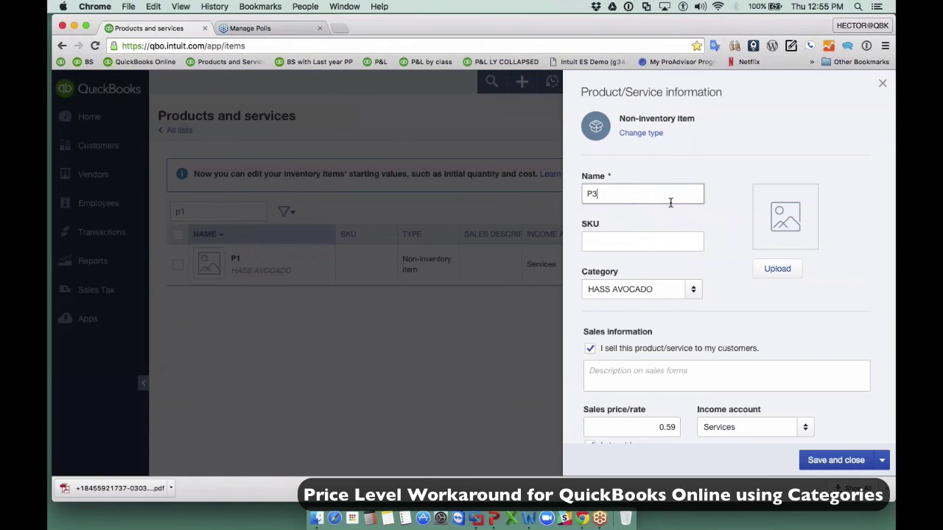
drag(648, 428, 737, 436)
text(.75)
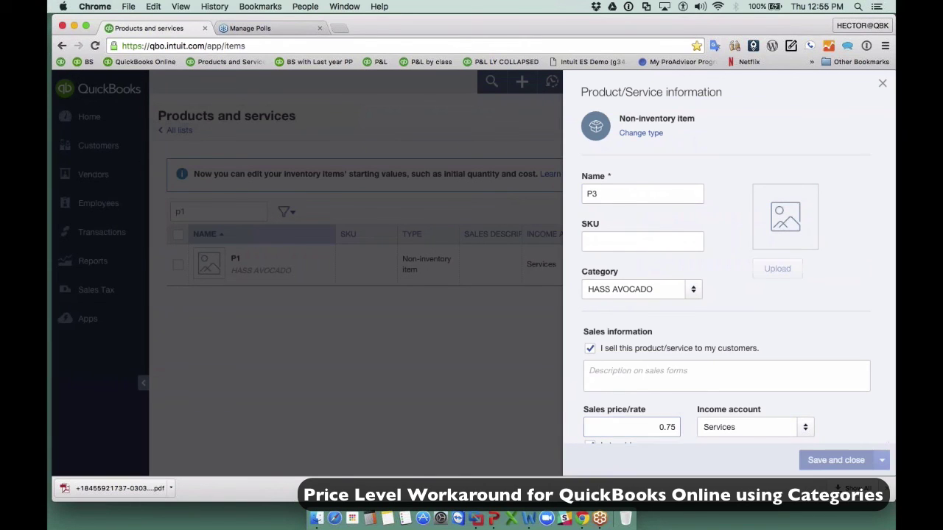
click(845, 461)
Step: Clear the item search and review the P1, P2 and P3 entries under HASS AVOCADO in the full list
double_click(204, 214)
key(BackSpace)
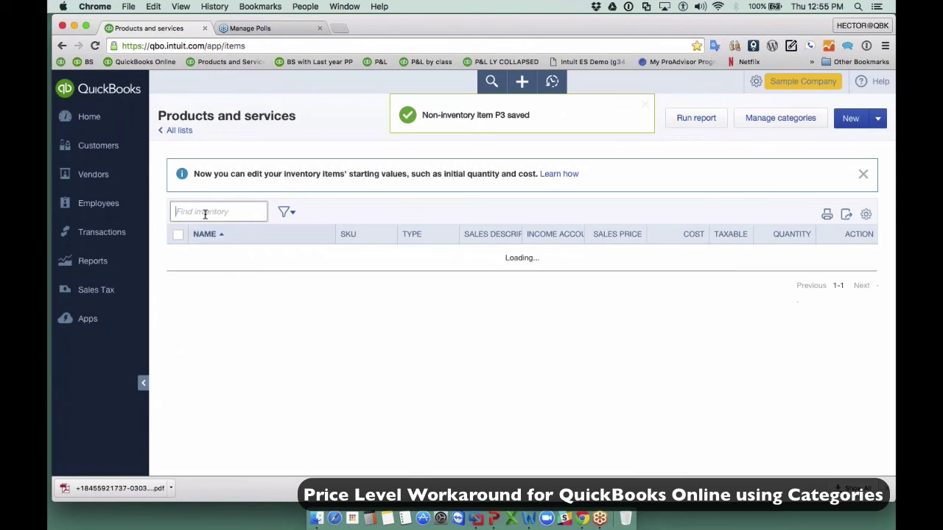
scroll(442, 295, down, 8)
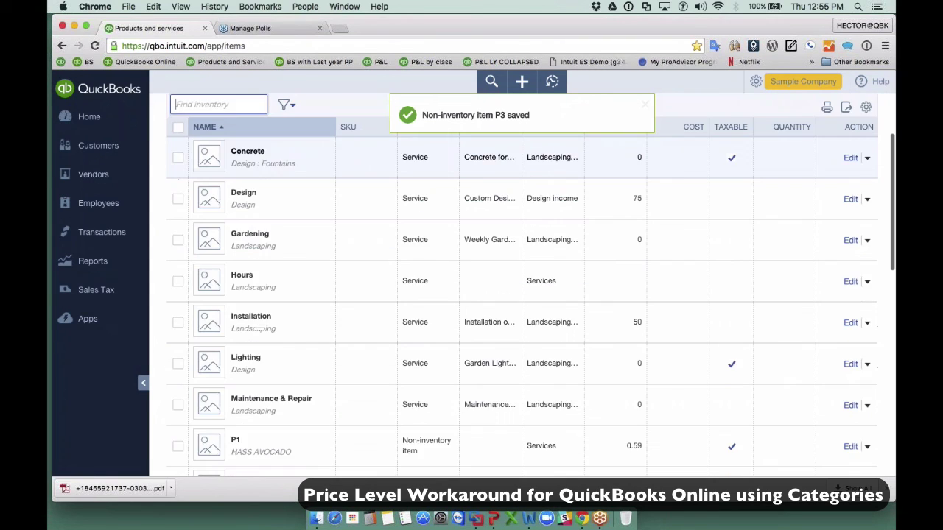
scroll(522, 276, up, 1)
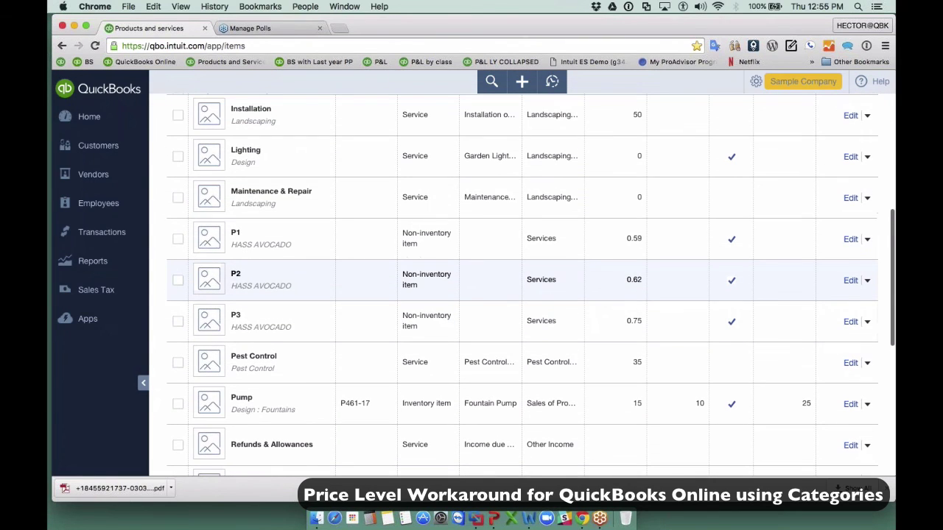
scroll(522, 295, up, 3)
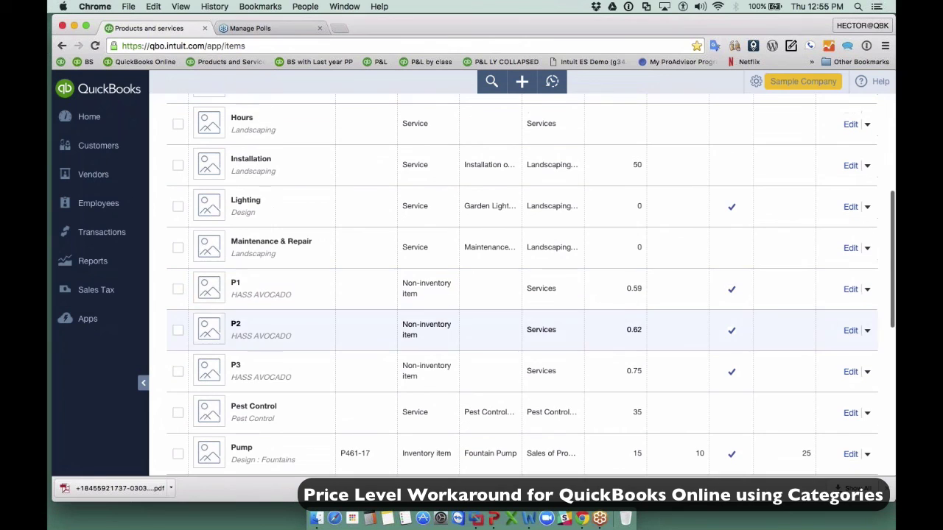
Step: Open a new blank customer invoice
click(522, 83)
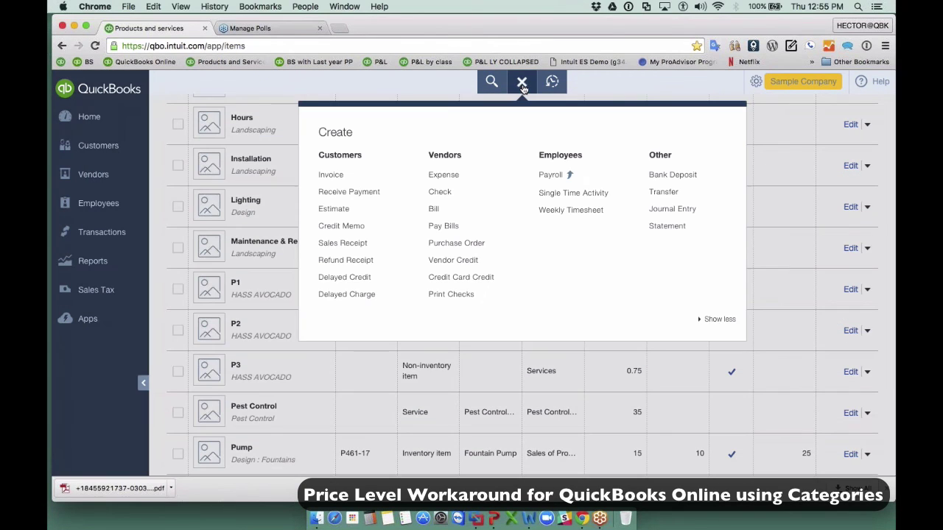
click(331, 180)
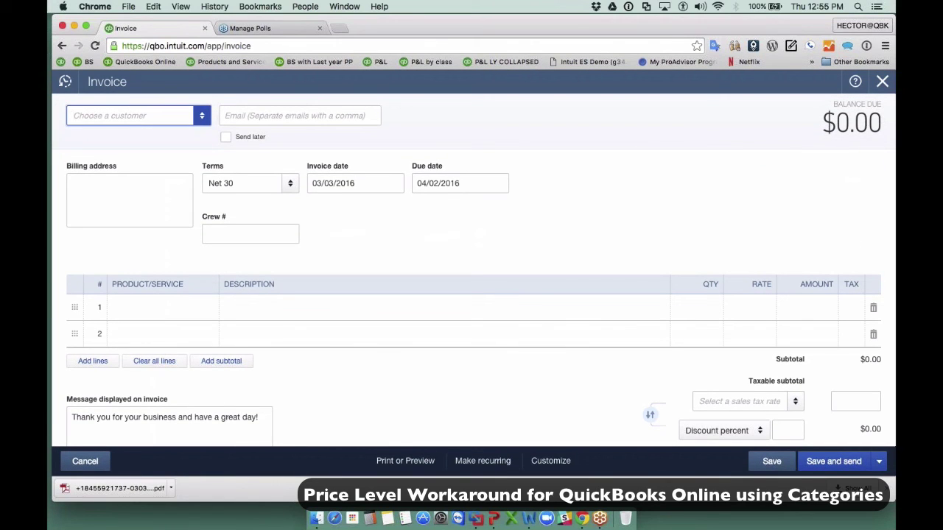
Step: Add the item HASS AVOCADO:P1 to the invoice's first line and highlight its rate
click(148, 312)
text(hass)
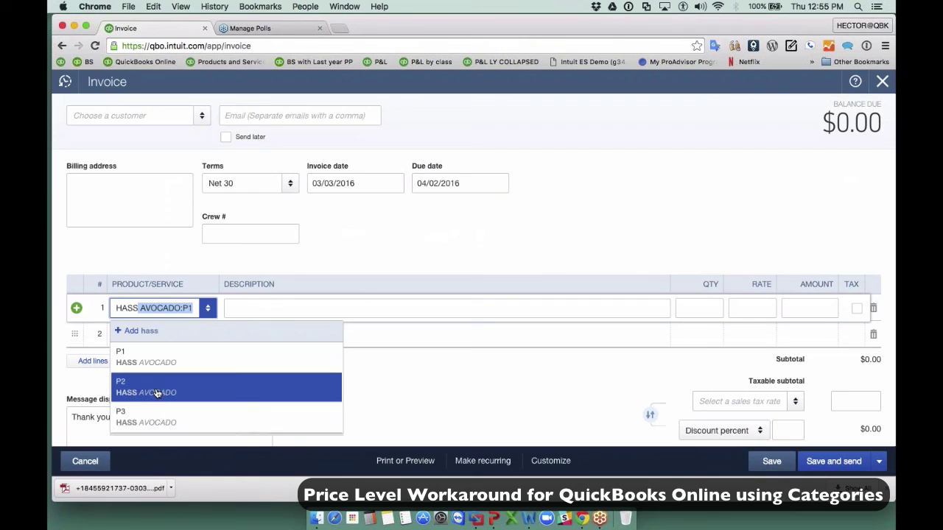
click(158, 358)
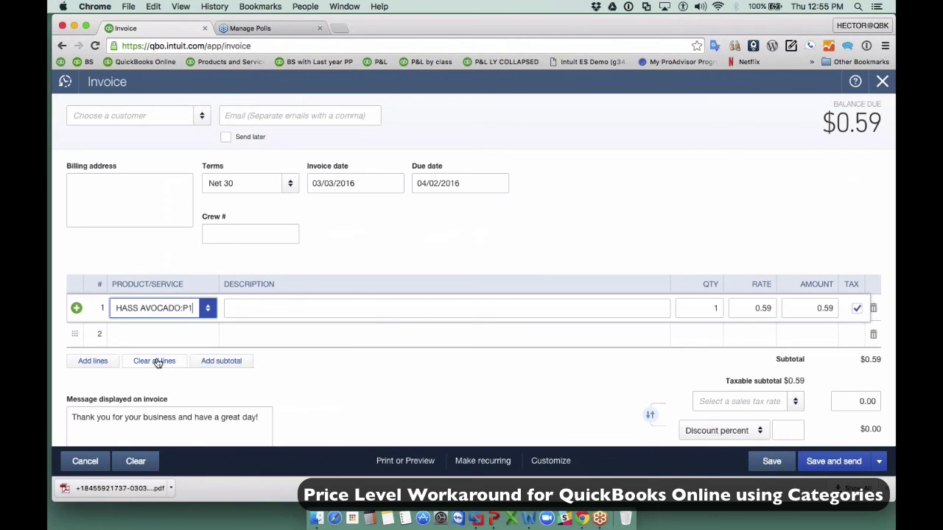
drag(752, 308, 816, 309)
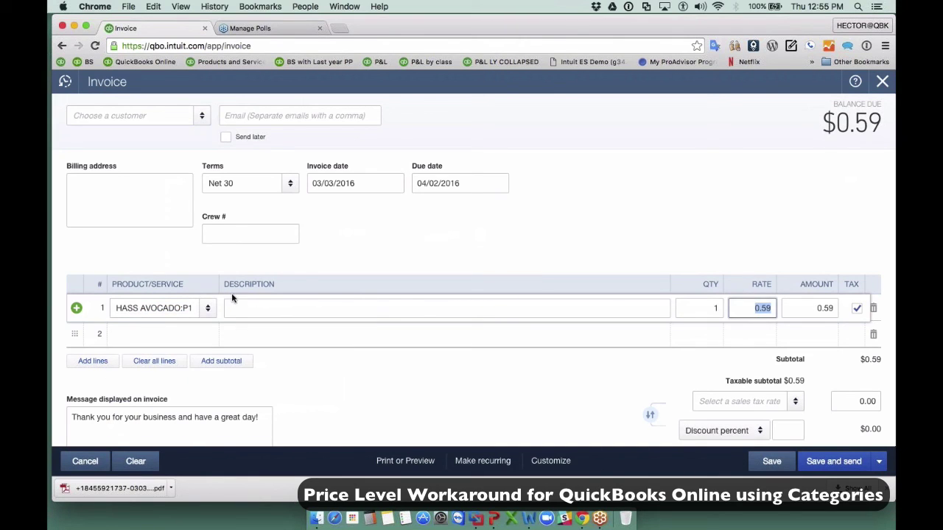
Step: Switch the item on the invoice's first line to HASS AVOCADO:P2, and after that to HASS AVOCADO:P3
click(162, 308)
click(190, 174)
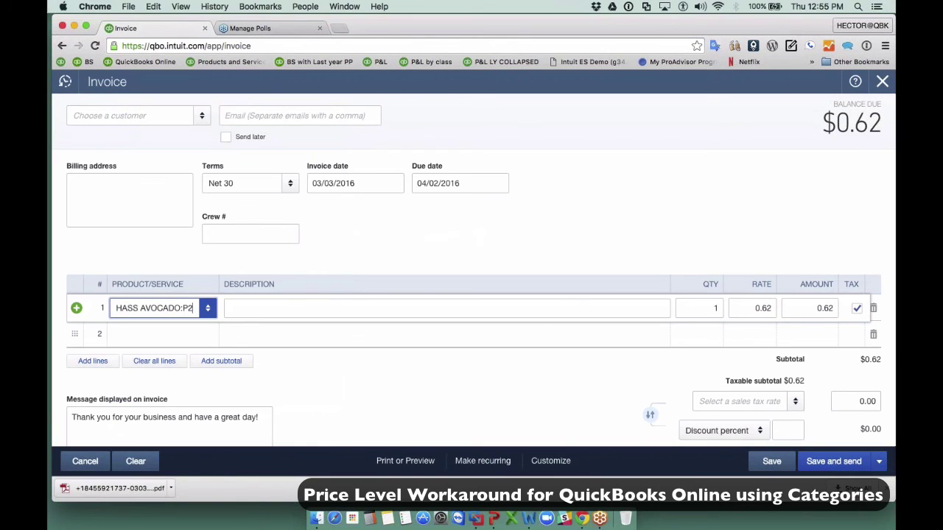
click(206, 311)
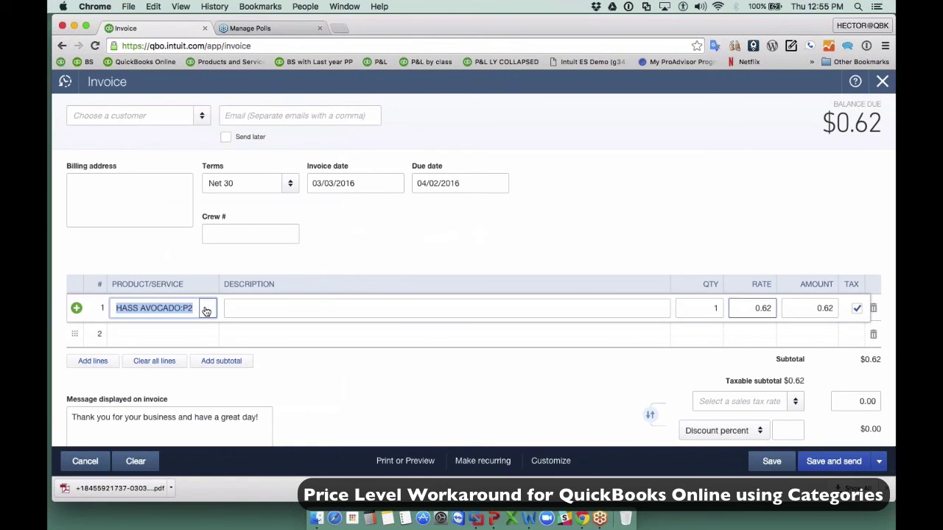
click(207, 311)
click(168, 147)
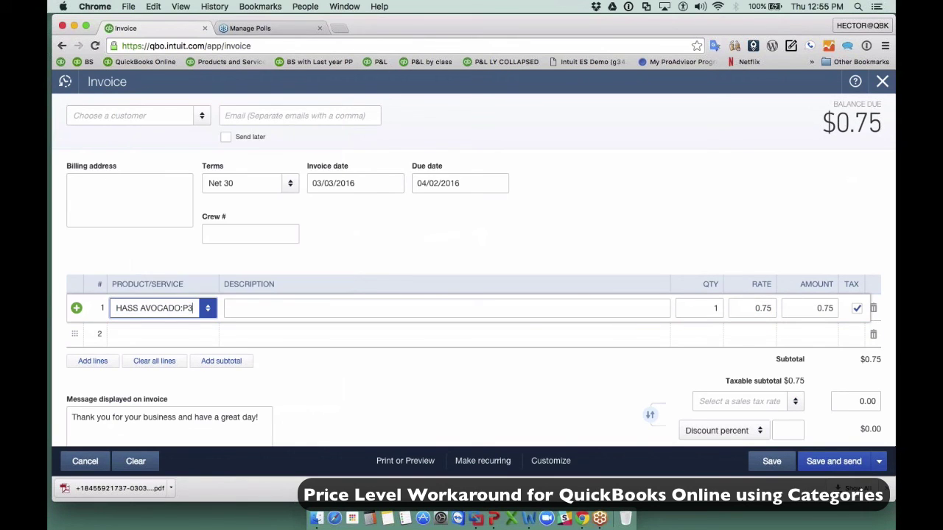
click(751, 310)
click(184, 334)
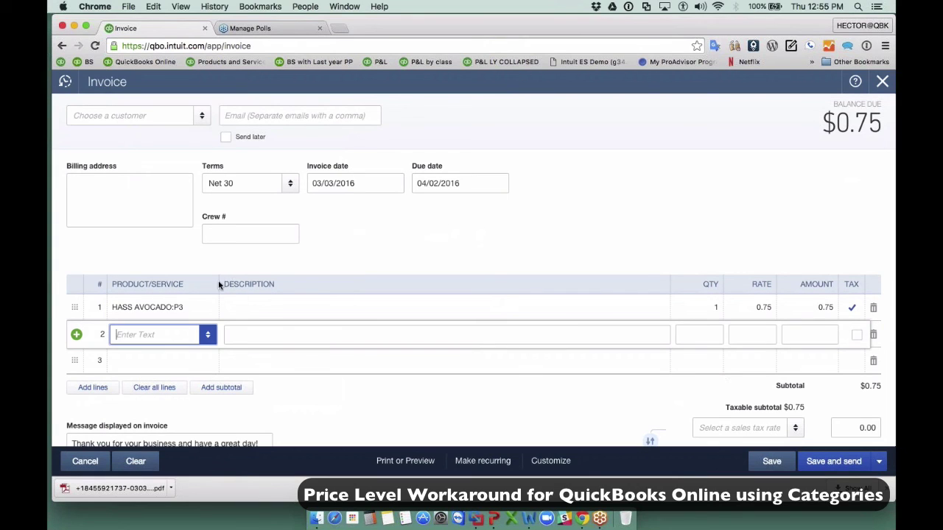
Step: Close the invoice without saving it and return to the products and services list
click(180, 306)
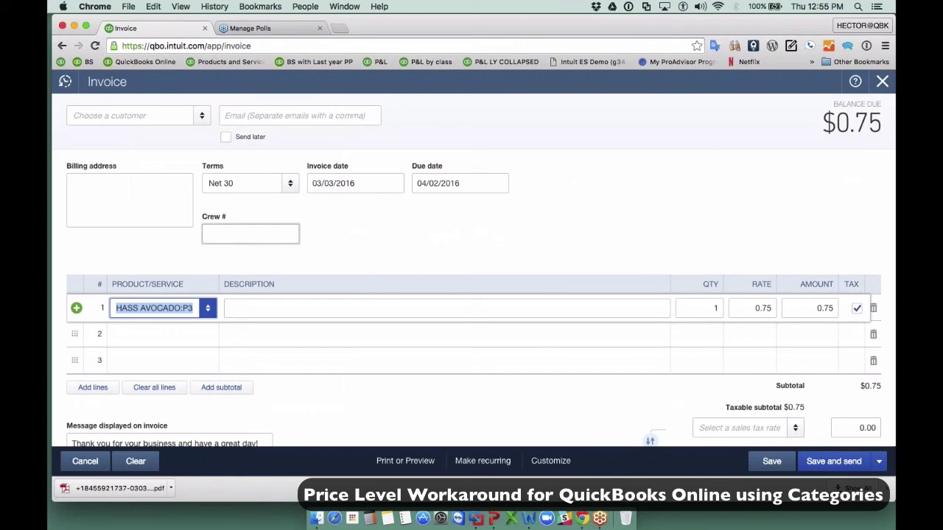
click(884, 84)
click(525, 288)
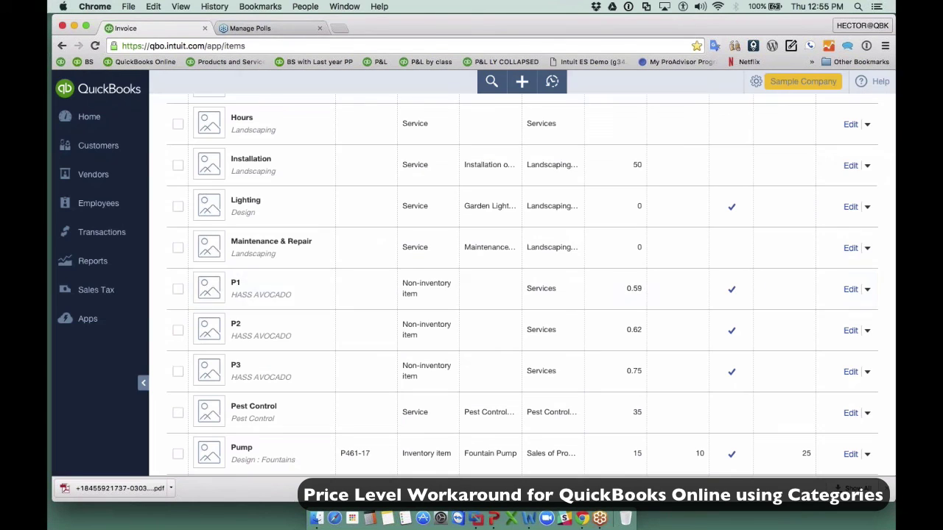
Step: Edit item P1 so it is purchased from a vendor at a cost of .45, and save it
click(848, 293)
scroll(635, 272, down, 3)
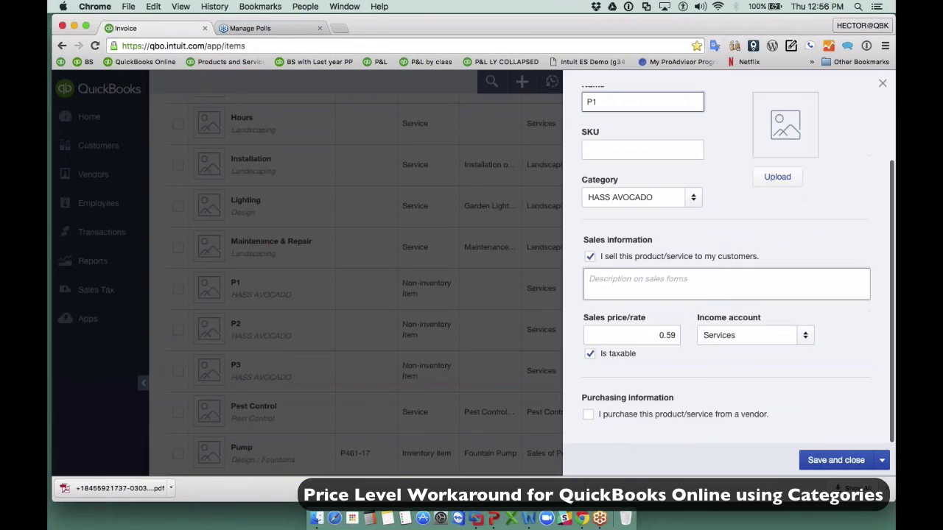
click(588, 415)
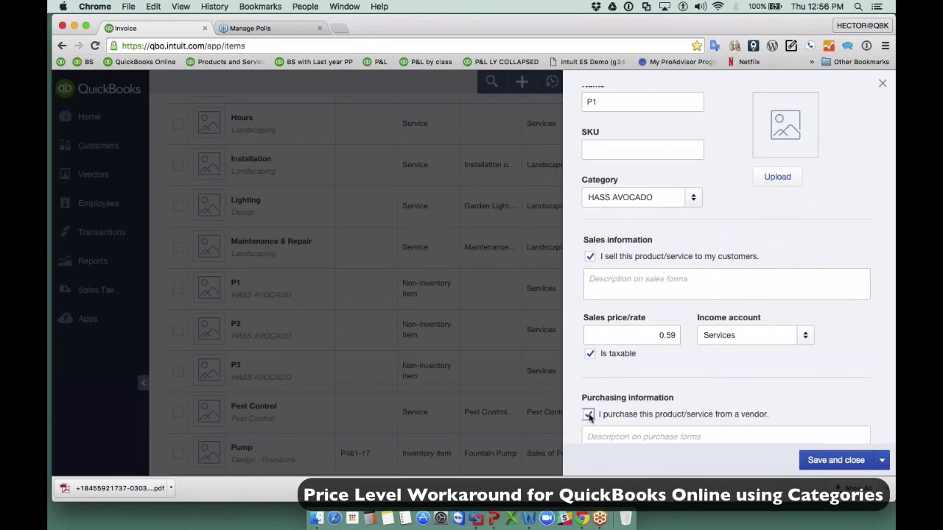
text(.45)
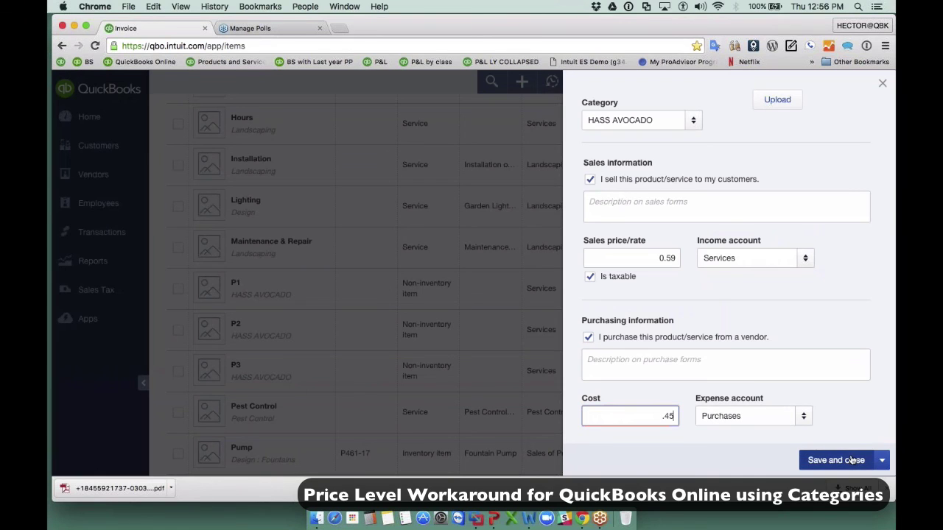
click(836, 461)
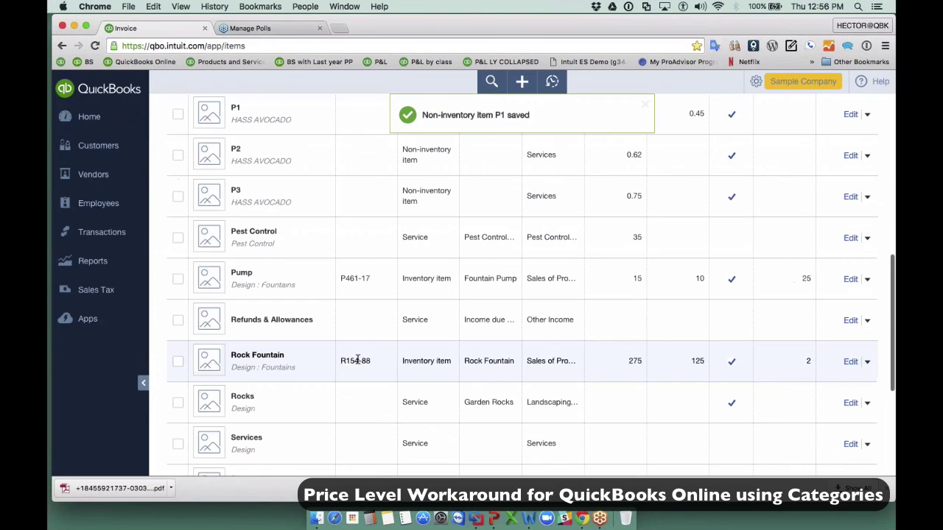
Step: Set the sales price/rate of item P2 to .47 and save it
click(850, 158)
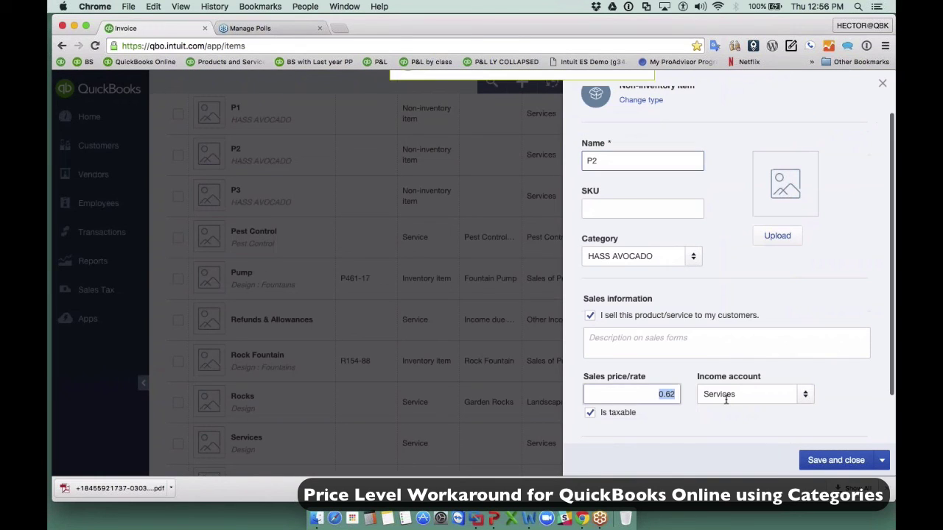
text(.47)
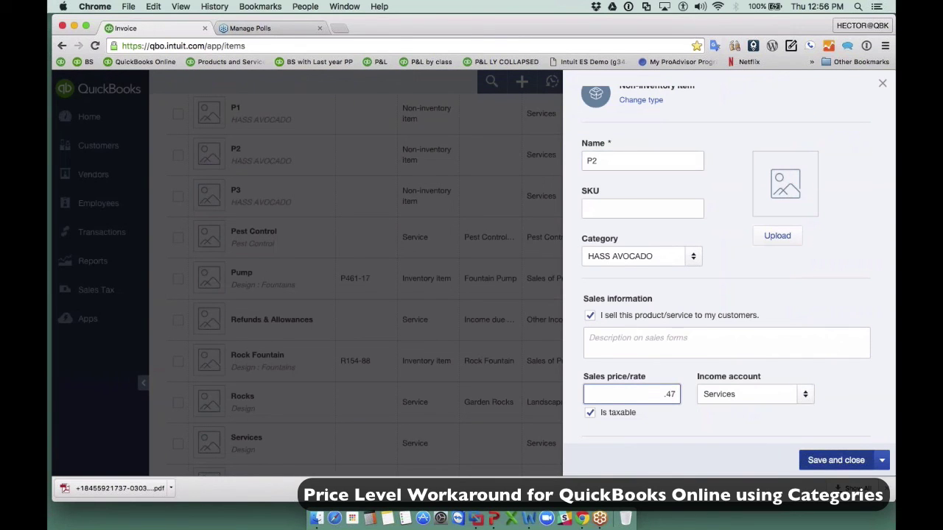
click(836, 461)
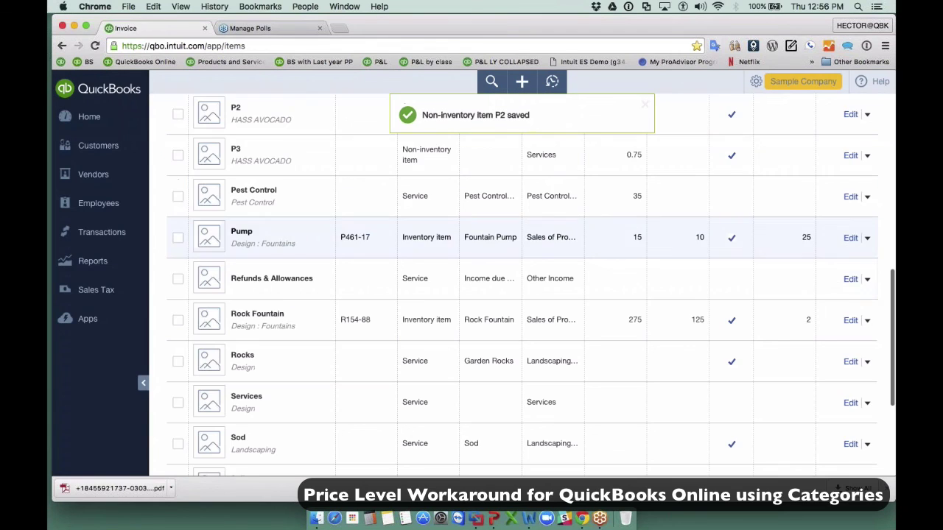
Step: Set the sales price/rate of item P3 to .65 and save it
click(853, 157)
scroll(633, 419, down, 2)
drag(653, 355, 705, 355)
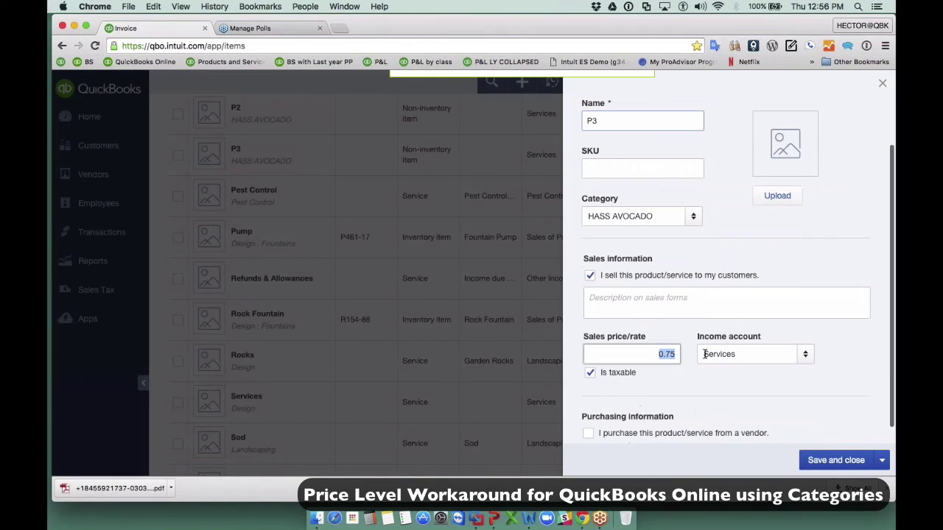
text(.65)
click(833, 458)
Step: Look up the "hass" items on the first item line of a new purchase order, and close the order without saving
click(522, 84)
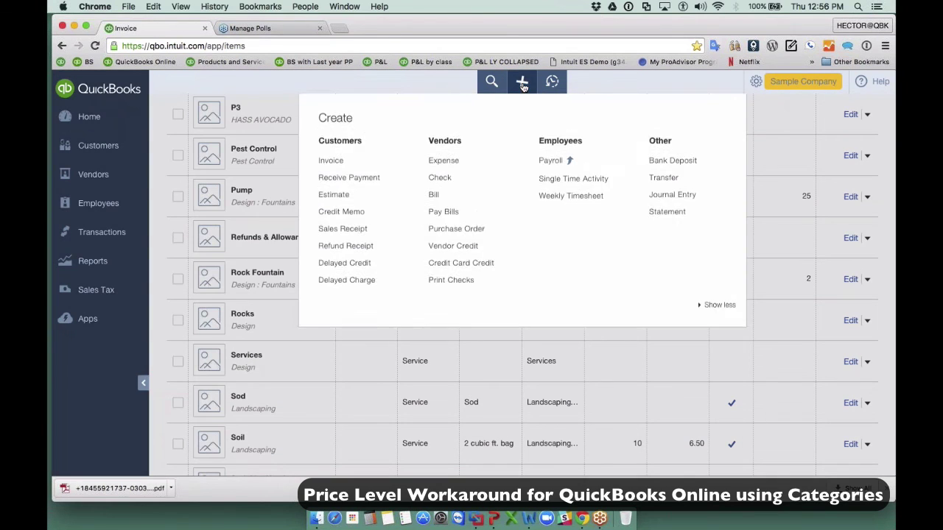
click(460, 243)
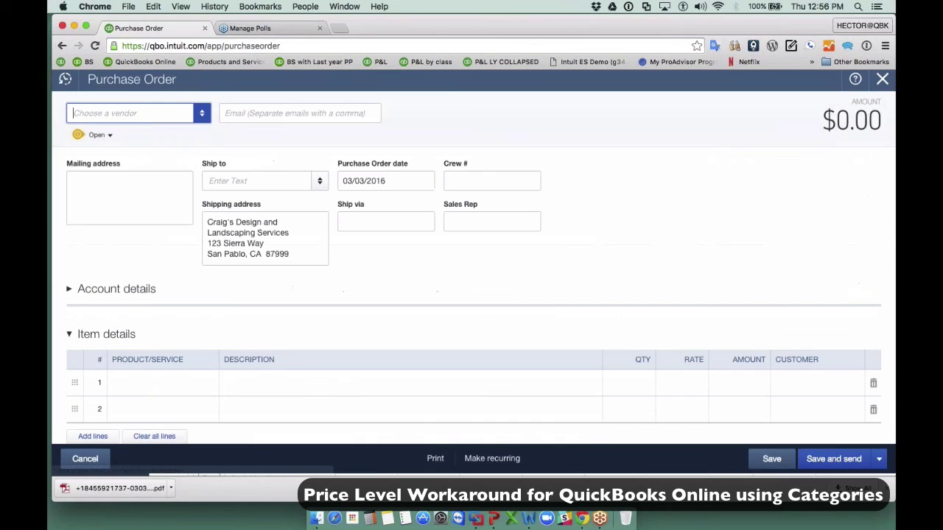
click(148, 384)
text(hass)
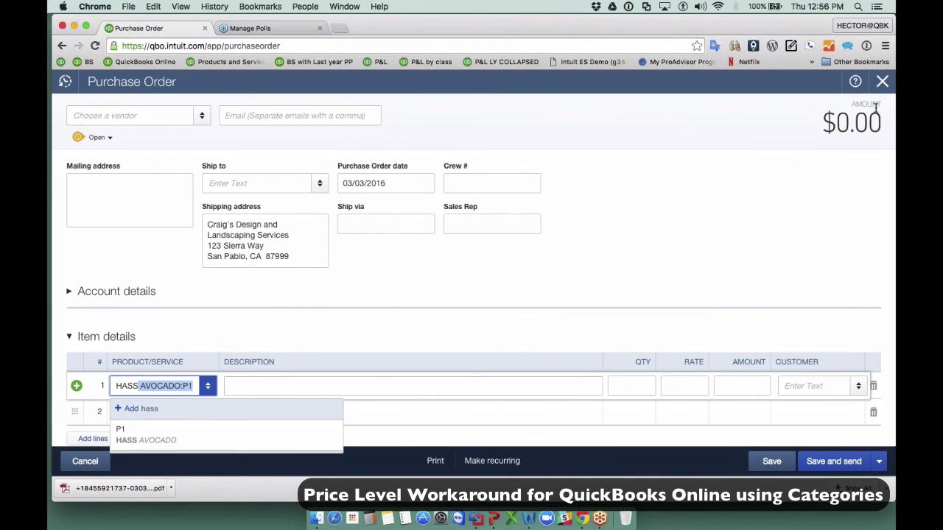
click(882, 82)
click(526, 291)
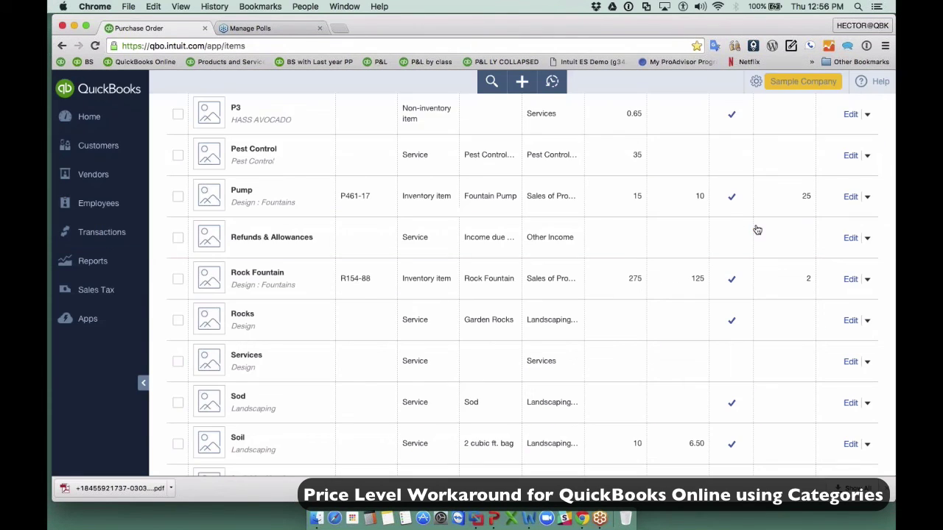
Step: Edit item P3 so it is purchased from a vendor at a cost of .65, and save it
scroll(795, 346, up, 3)
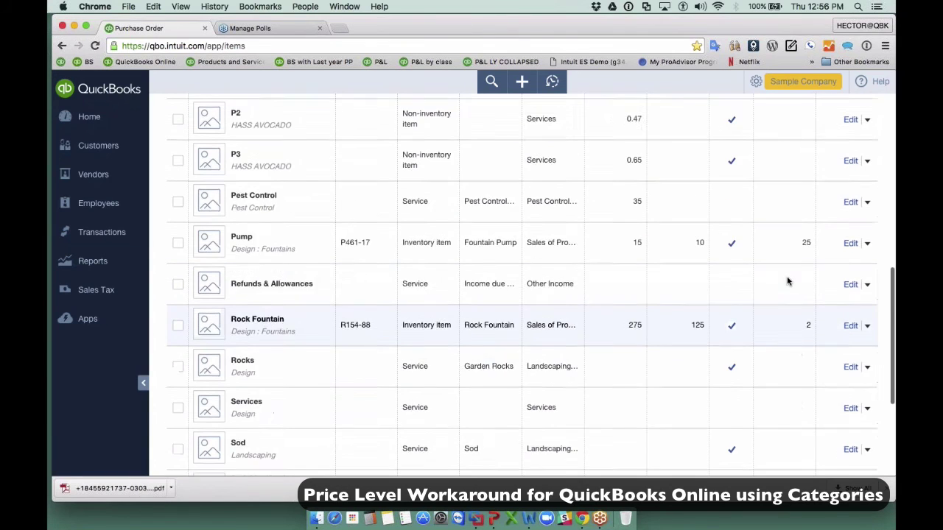
click(851, 230)
scroll(748, 329, down, 3)
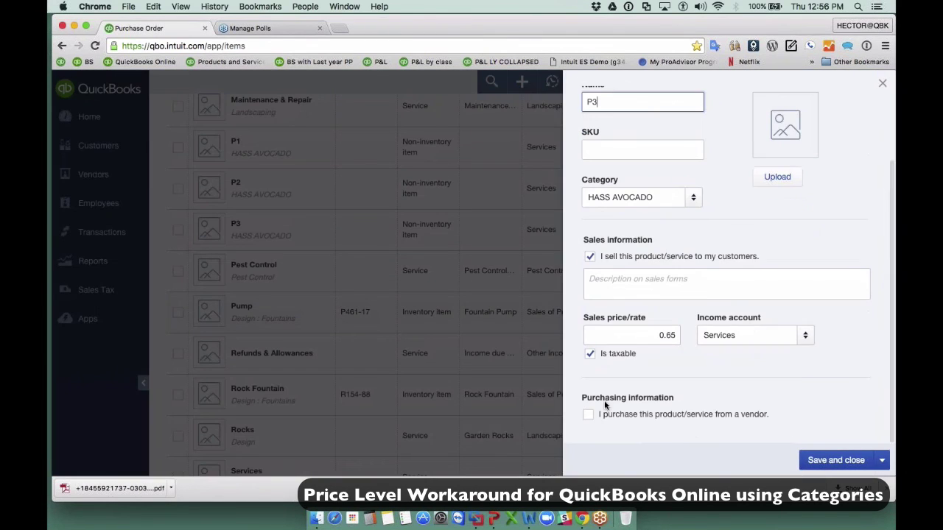
click(589, 414)
scroll(671, 408, down, 1)
click(646, 418)
text(.65)
click(847, 461)
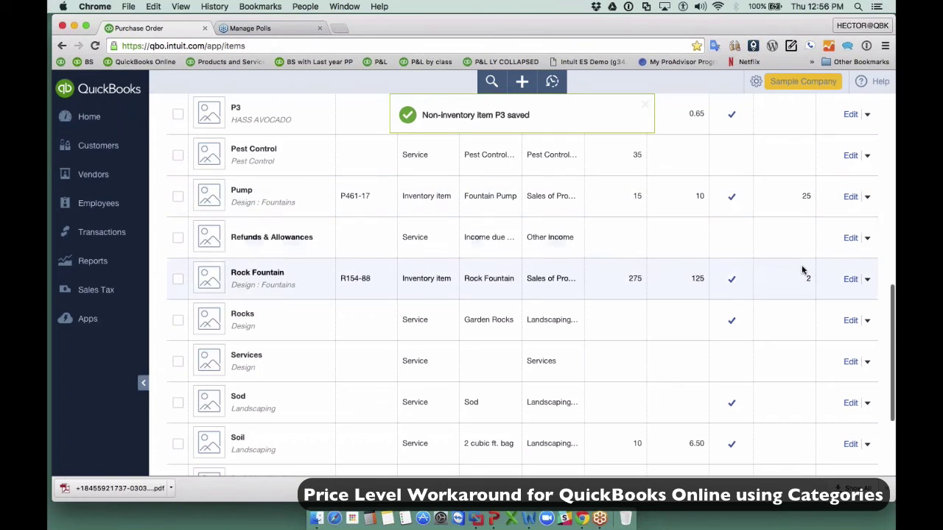
Step: Edit item P2 so it is purchased from a vendor at a cost of .47, and save it
click(851, 161)
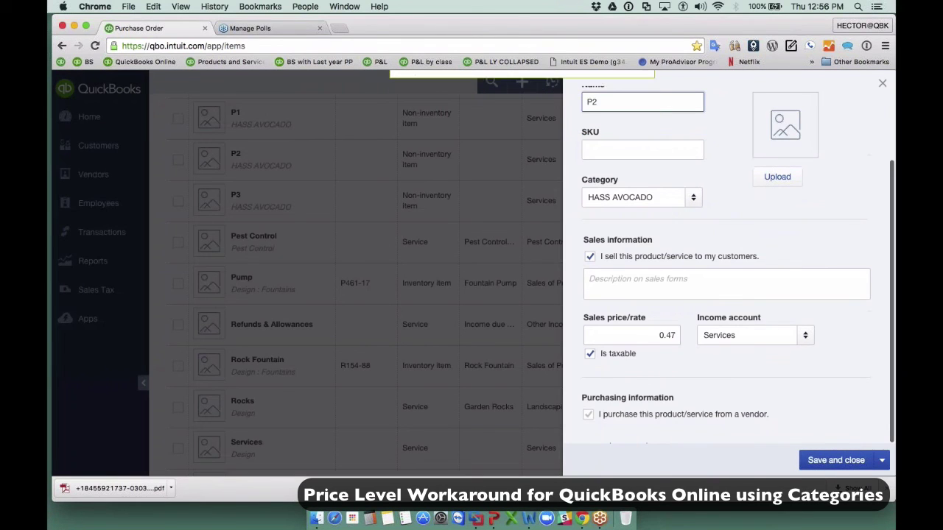
click(587, 415)
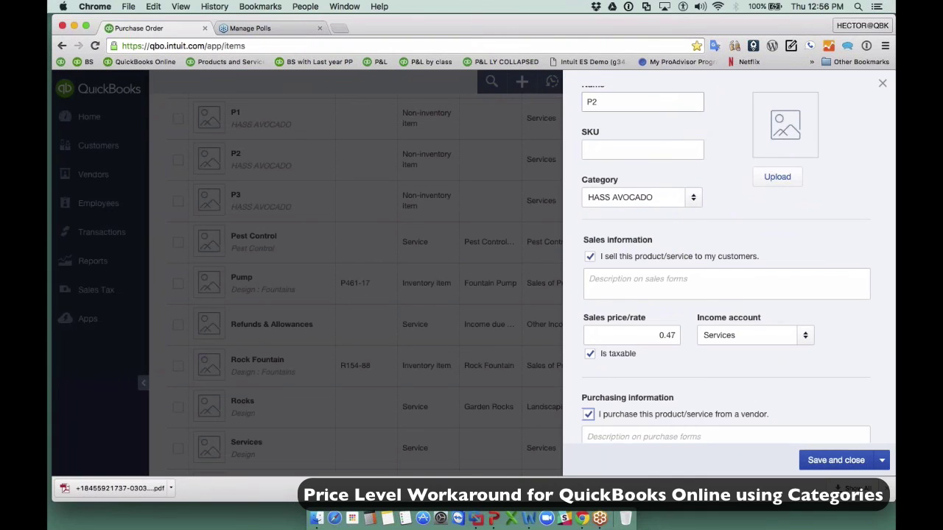
scroll(703, 428, down, 3)
drag(651, 417, 723, 414)
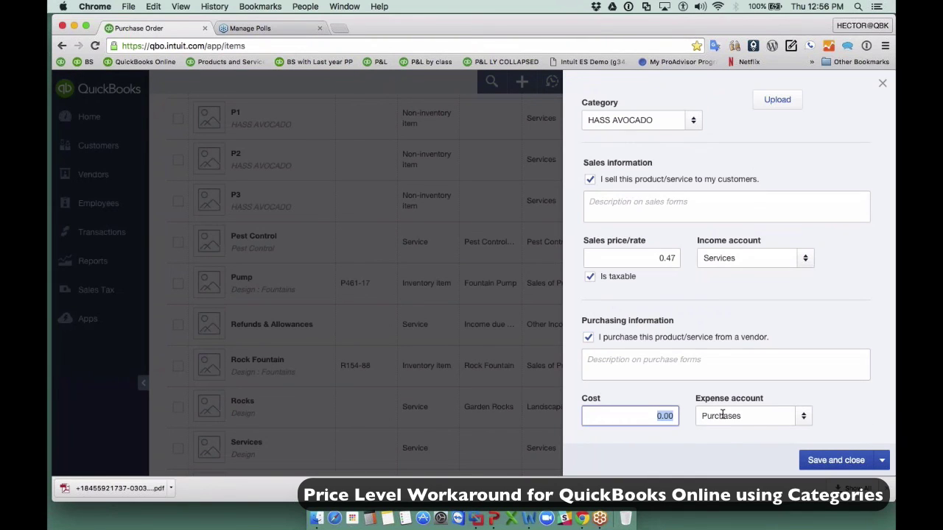
text(.6)
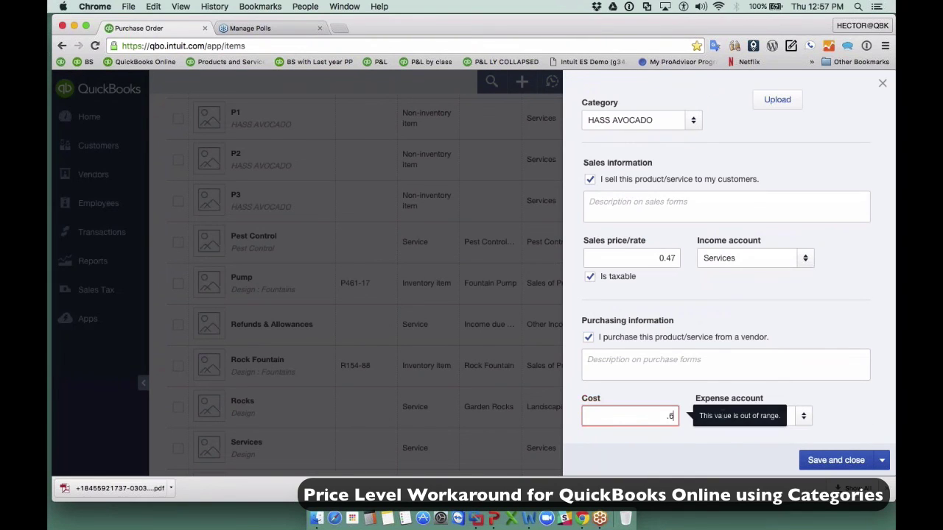
key(BackSpace)
key(BackSpace)
text(.47)
click(836, 460)
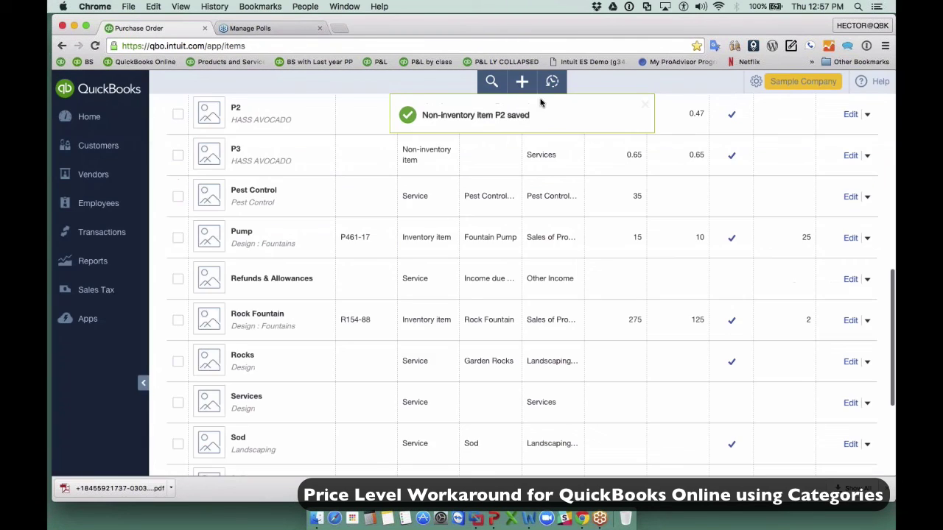
Step: Start a new purchase order and choose HASS AVOCADO:P2 on the first item line, replacing it with HASS AVOCADO:P3
click(522, 81)
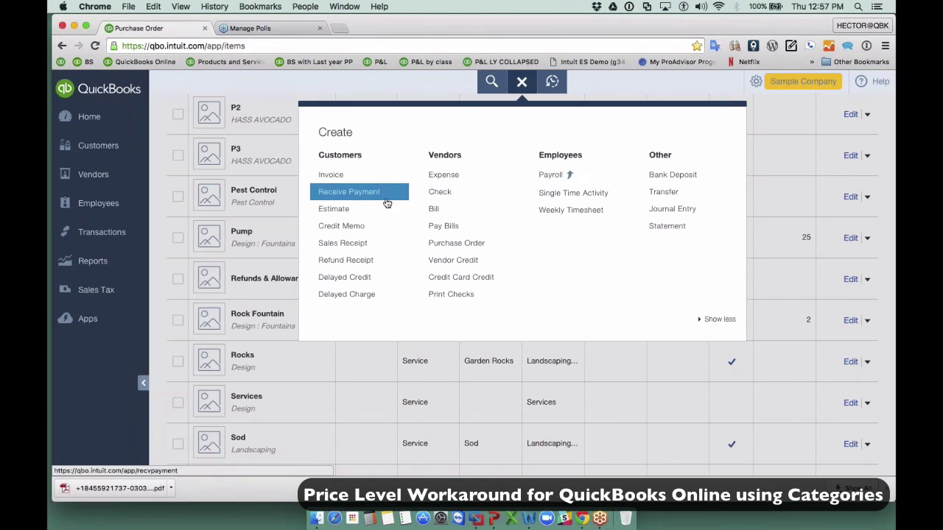
click(444, 247)
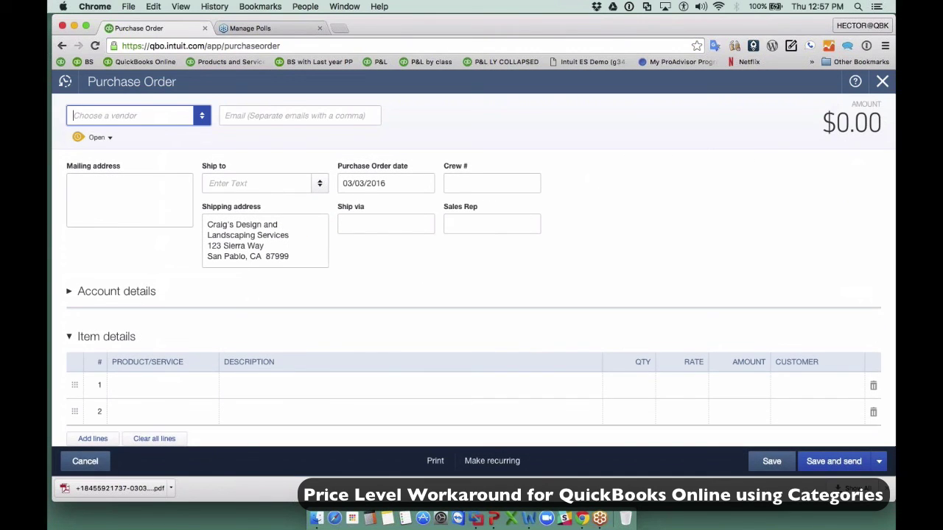
click(156, 386)
click(206, 386)
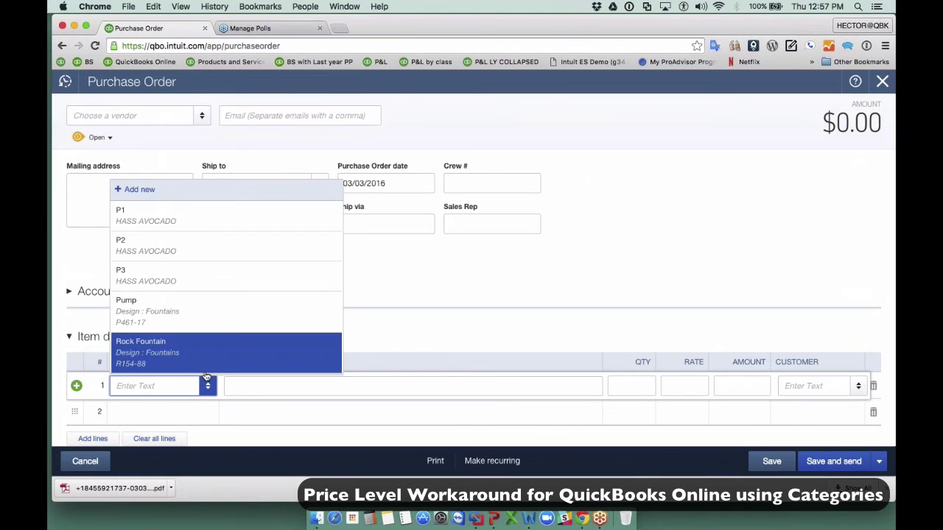
text(hass)
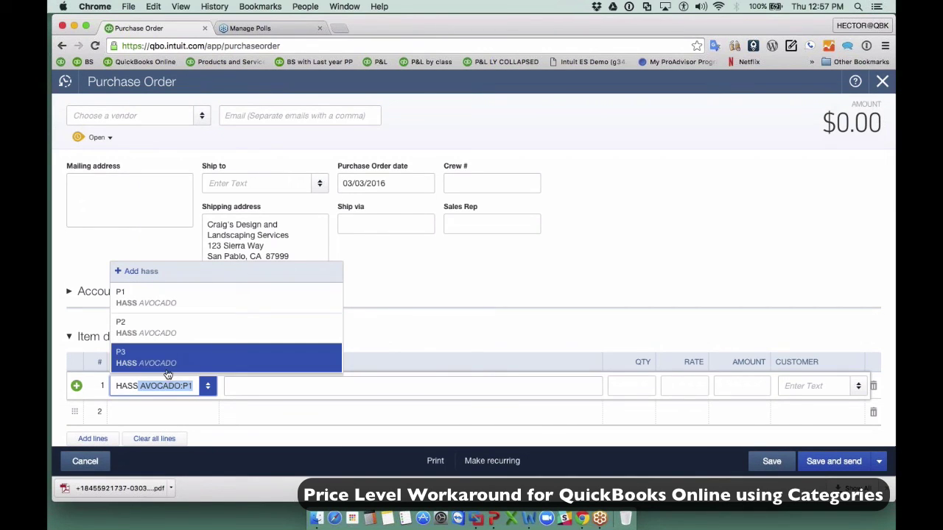
click(163, 332)
click(207, 386)
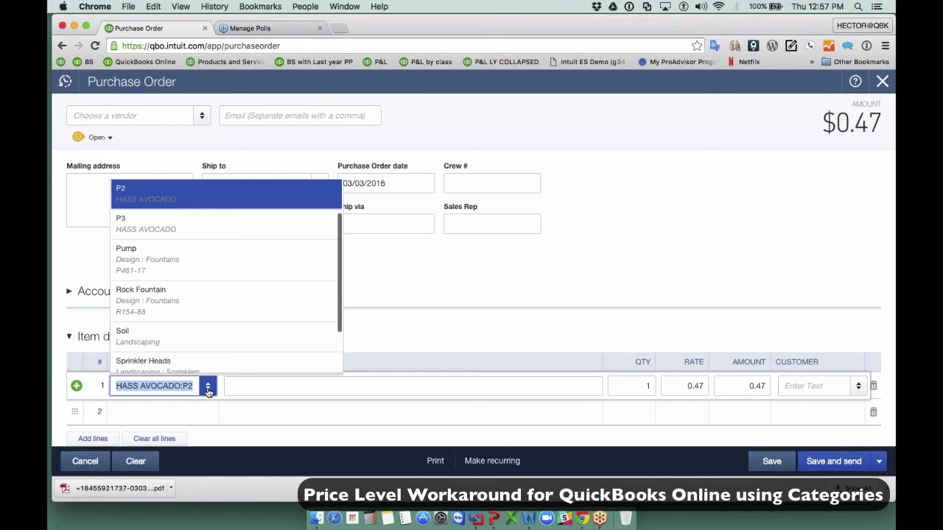
click(133, 190)
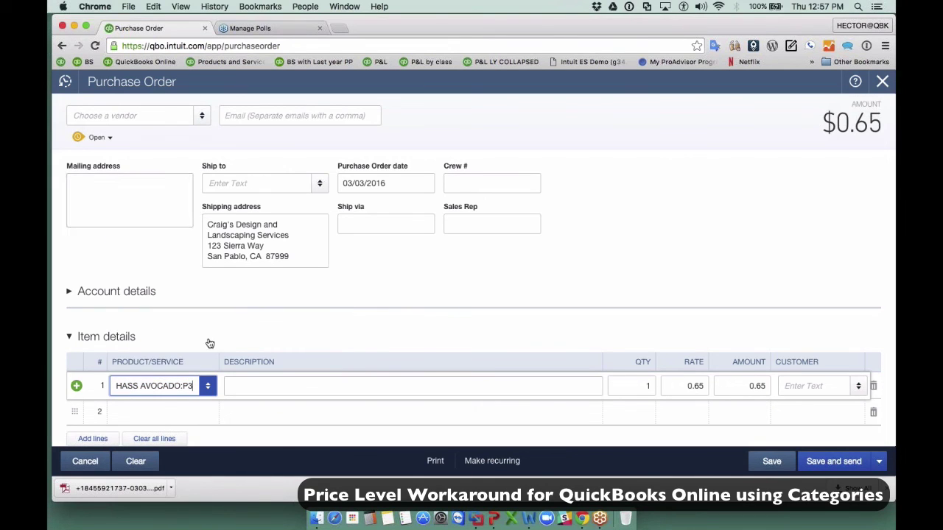
Step: Change the product on the purchase order's first item line to HASS AVOCADO:P1
click(209, 388)
key(Up)
key(Up)
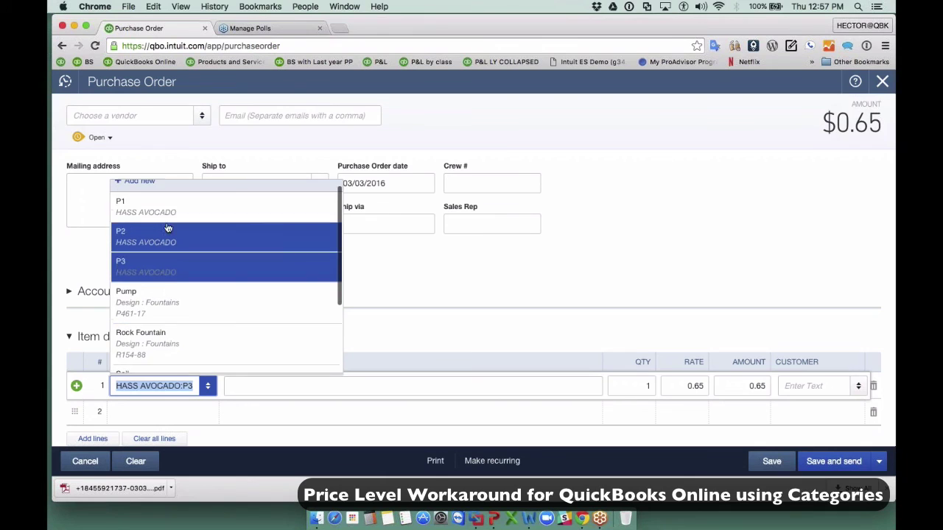
key(Return)
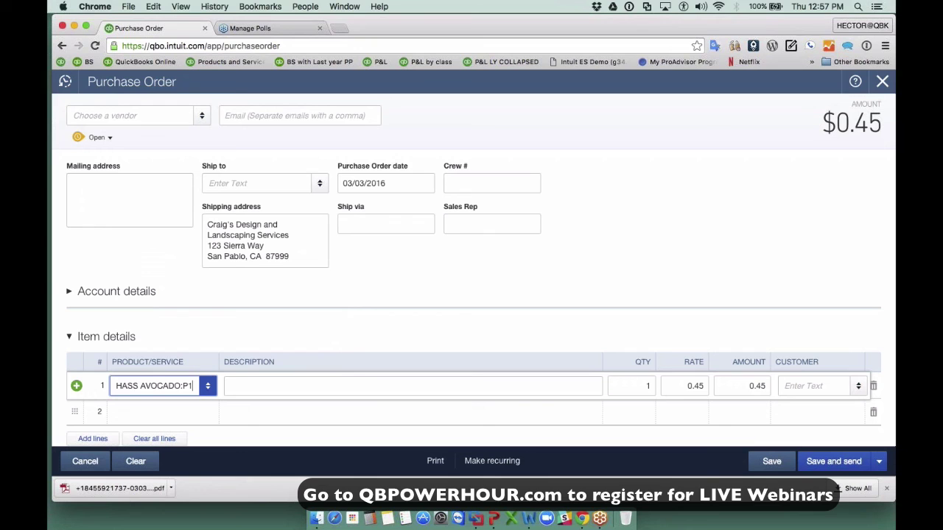
Step: Switch to the PowerPoint slide show, advance to the closing Thank You slide, and restart the show from that slide
click(596, 515)
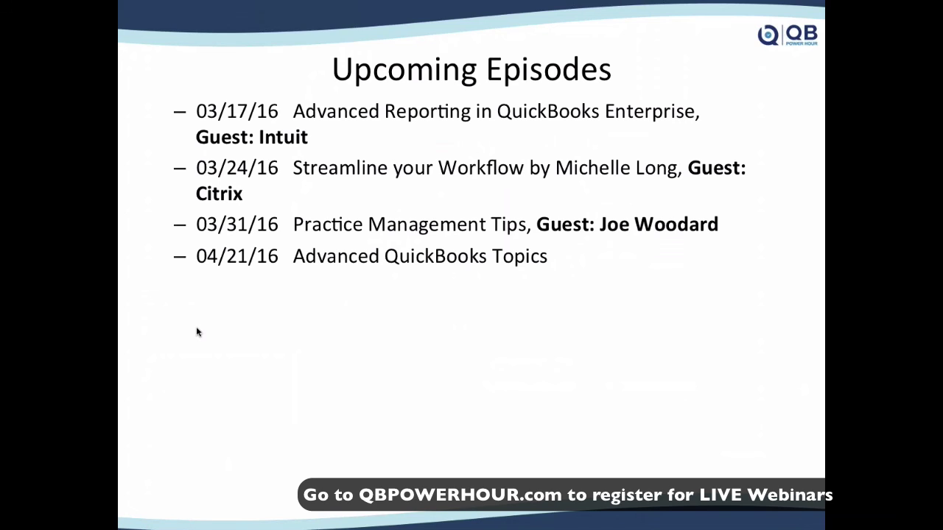
key(Right)
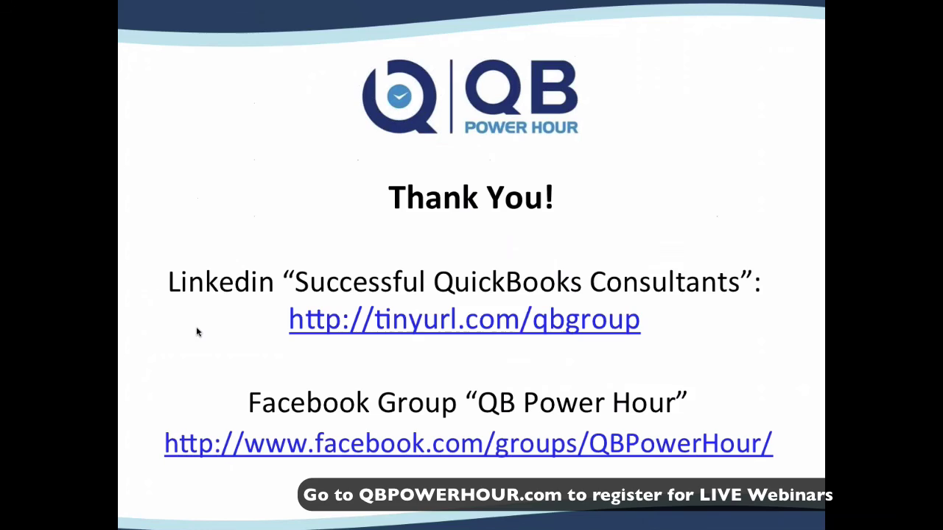
key(Escape)
click(178, 421)
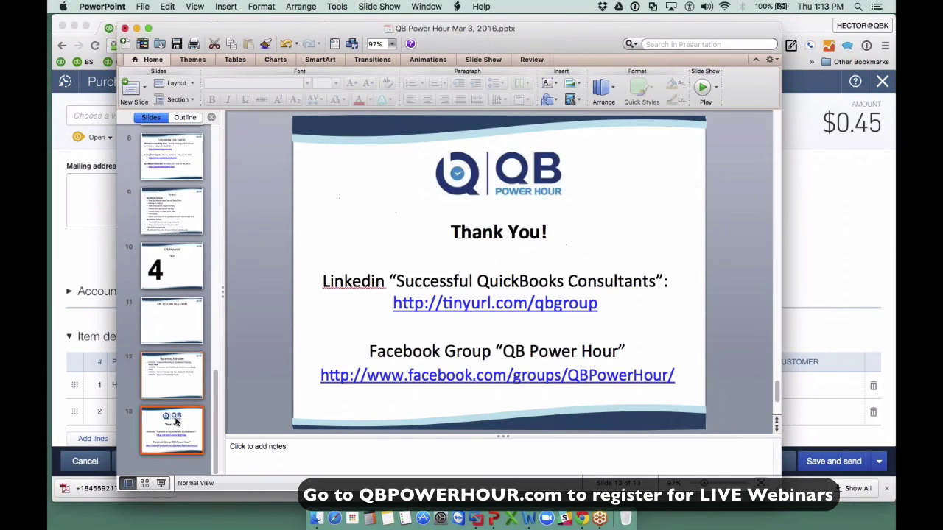
click(162, 483)
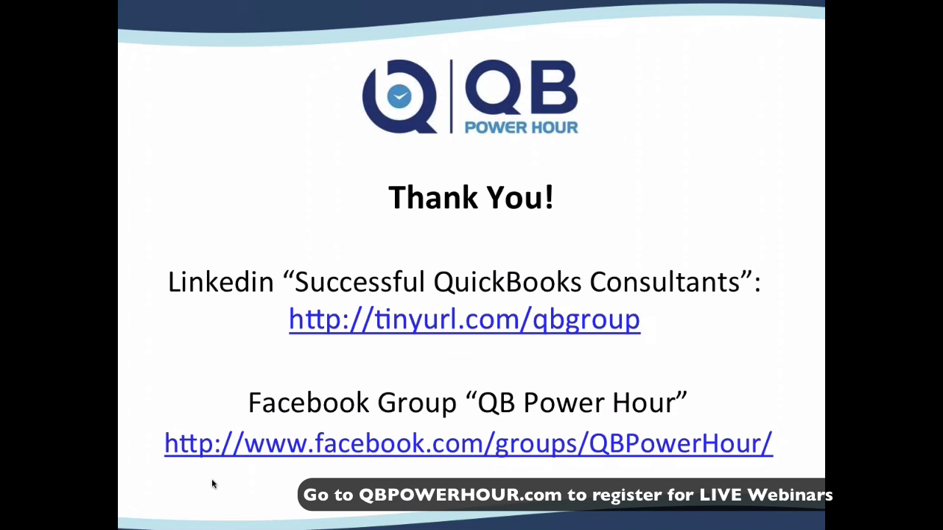